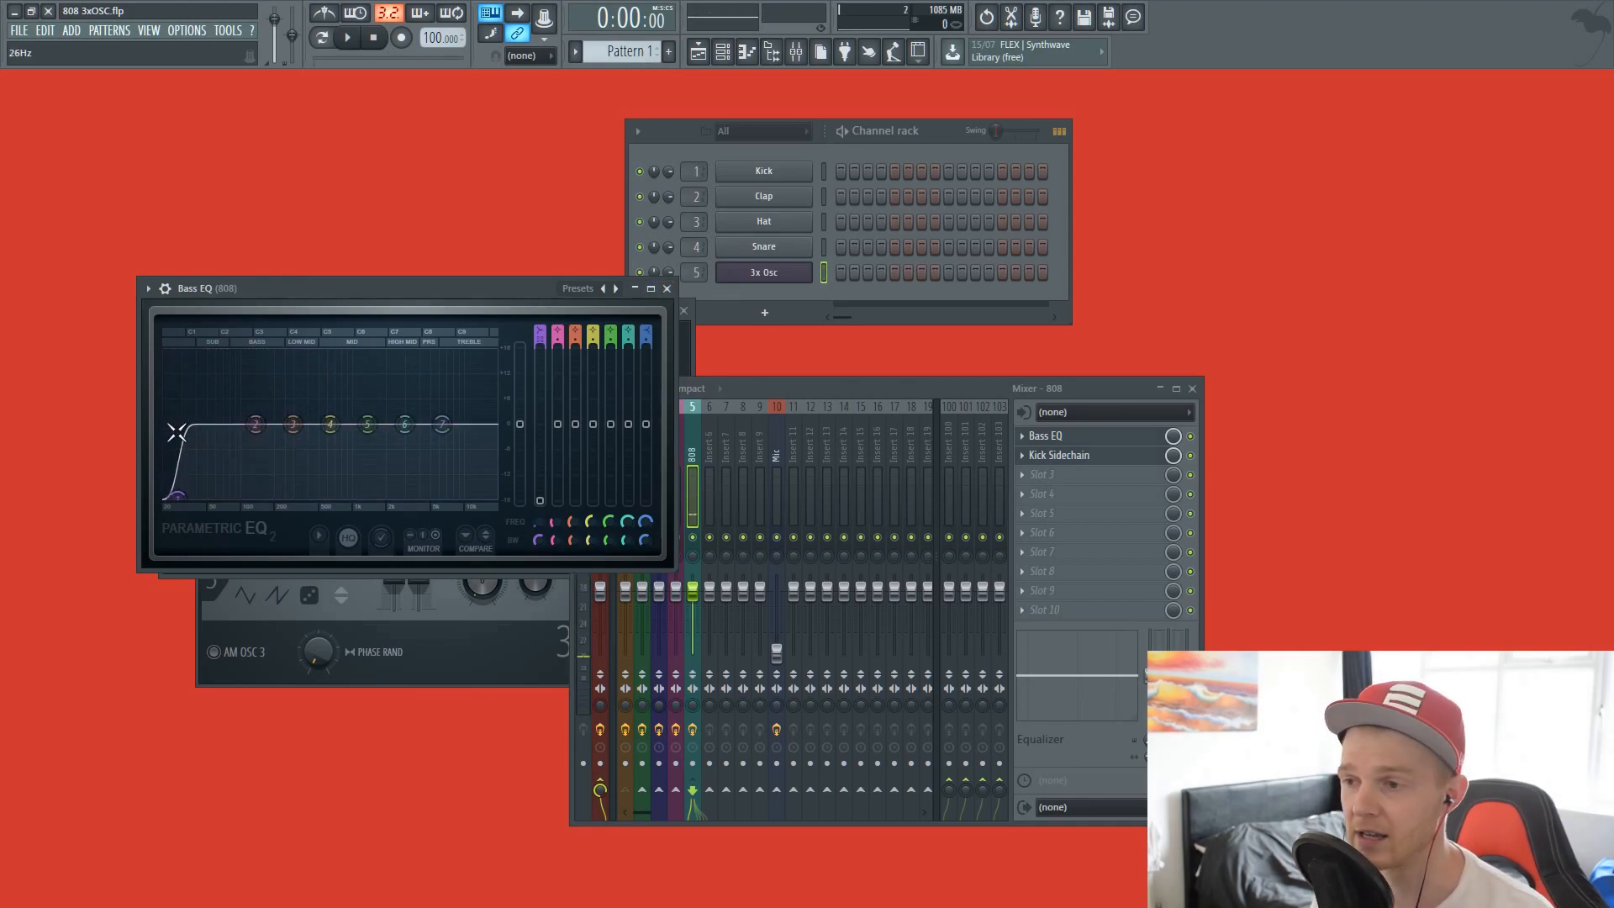
# Step: Close the Bass EQ and Kick Sidechain windows and reposition the 3x Osc window
pyautogui.click(667, 289)
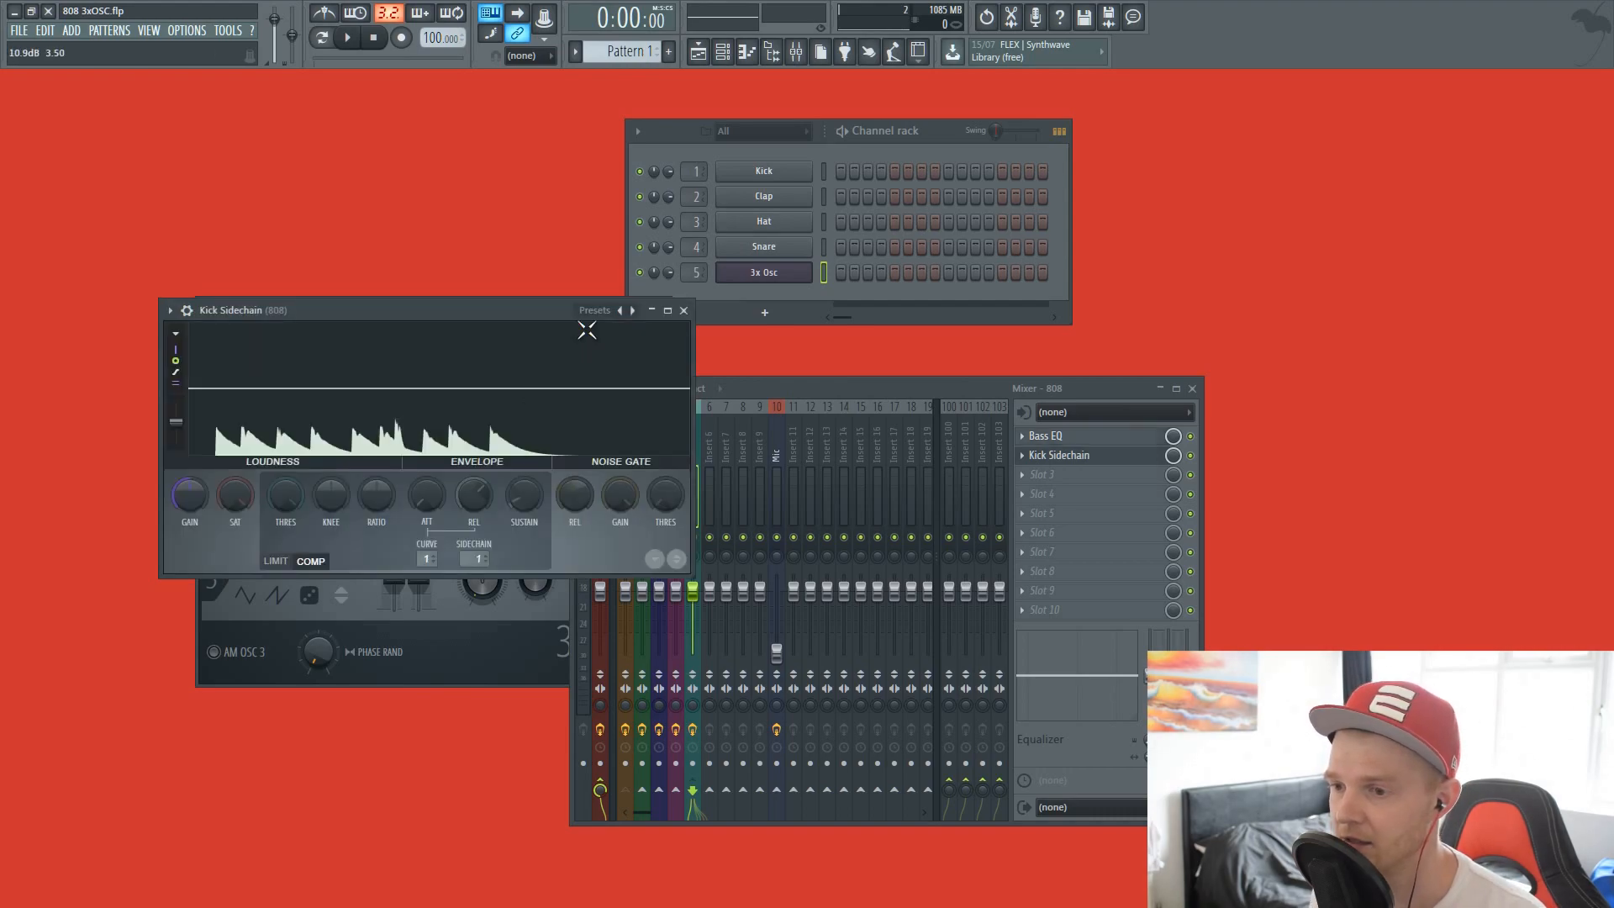
pyautogui.click(683, 310)
pyautogui.moveTo(567, 306); pyautogui.dragTo(487, 271)
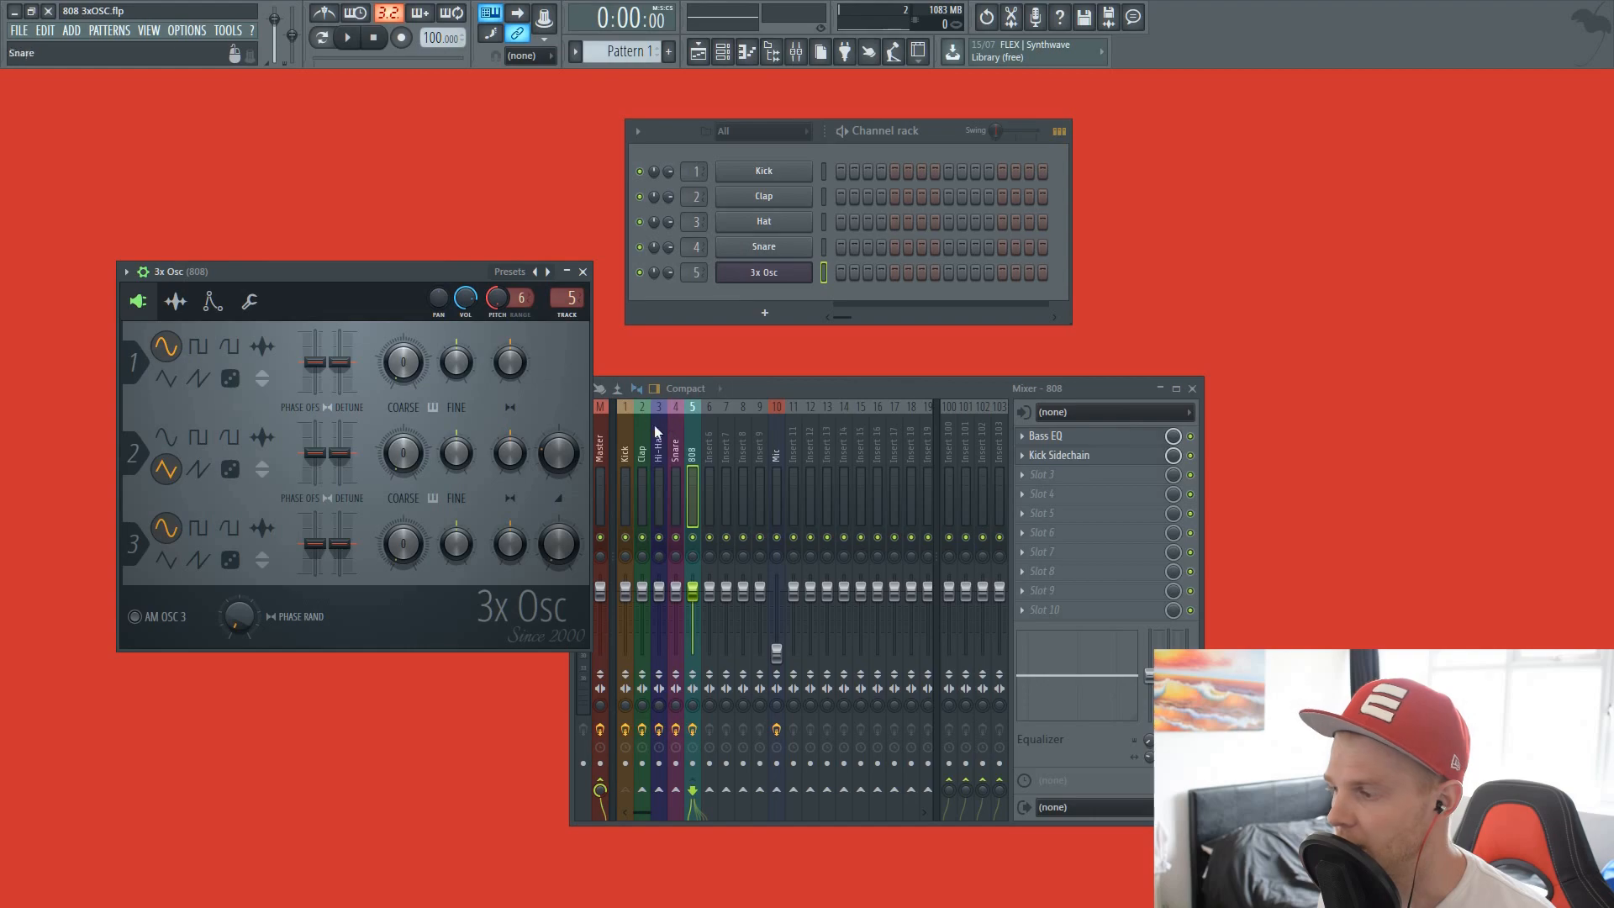
# Step: Load Fruity Fast Dist into slot 3 of the 808 mixer track and arrange its window above the 3x Osc window
pyautogui.click(1026, 476)
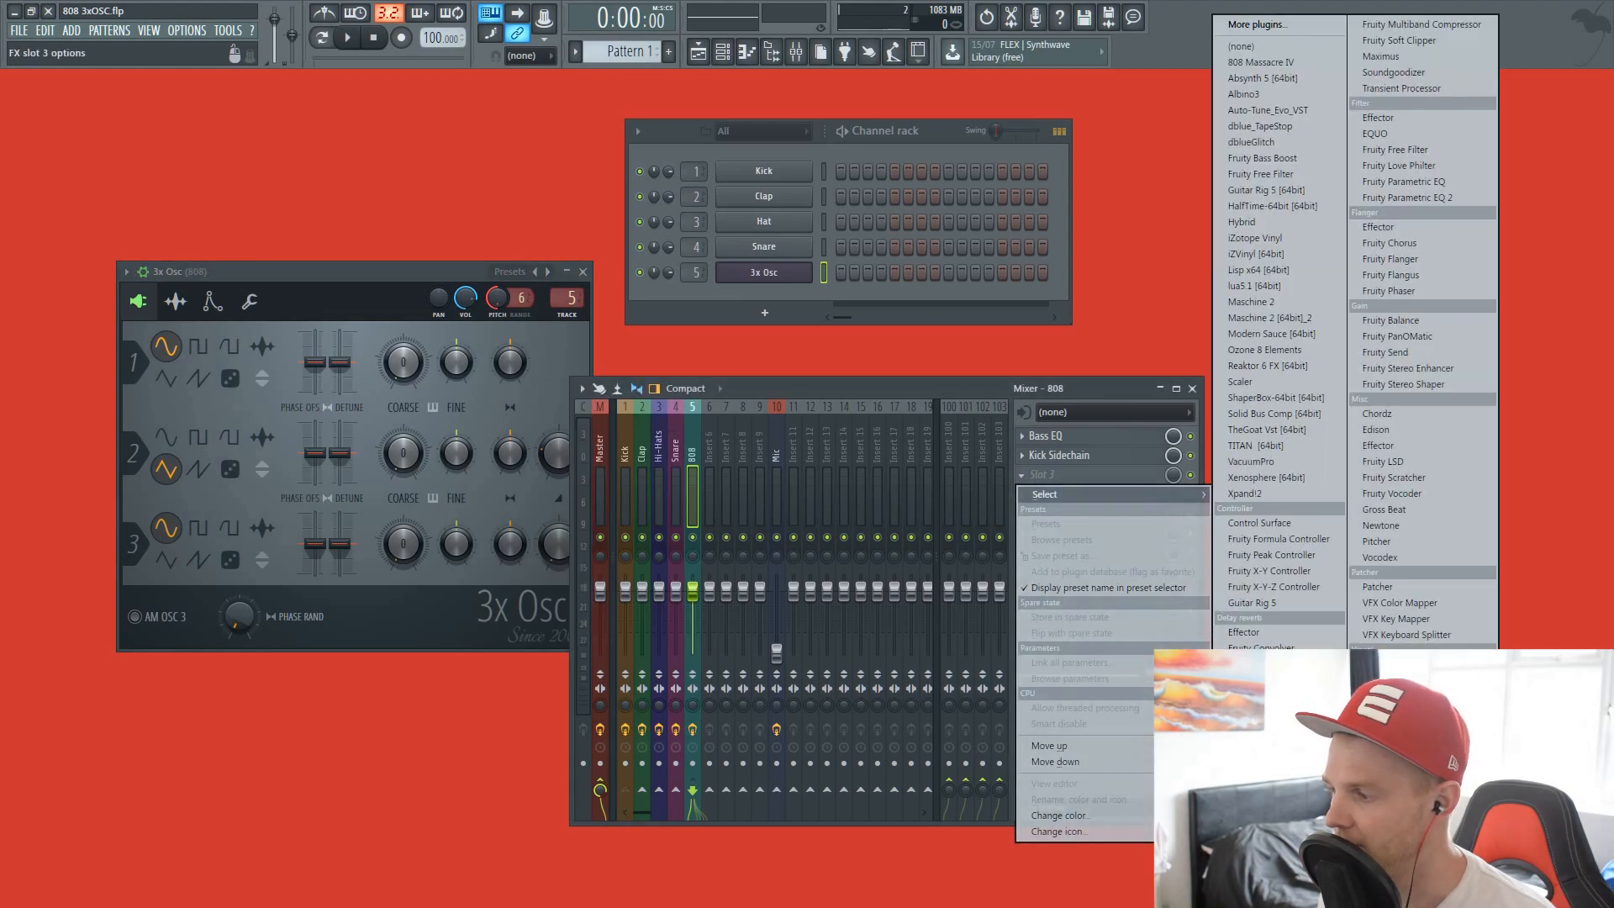
pyautogui.click(1261, 789)
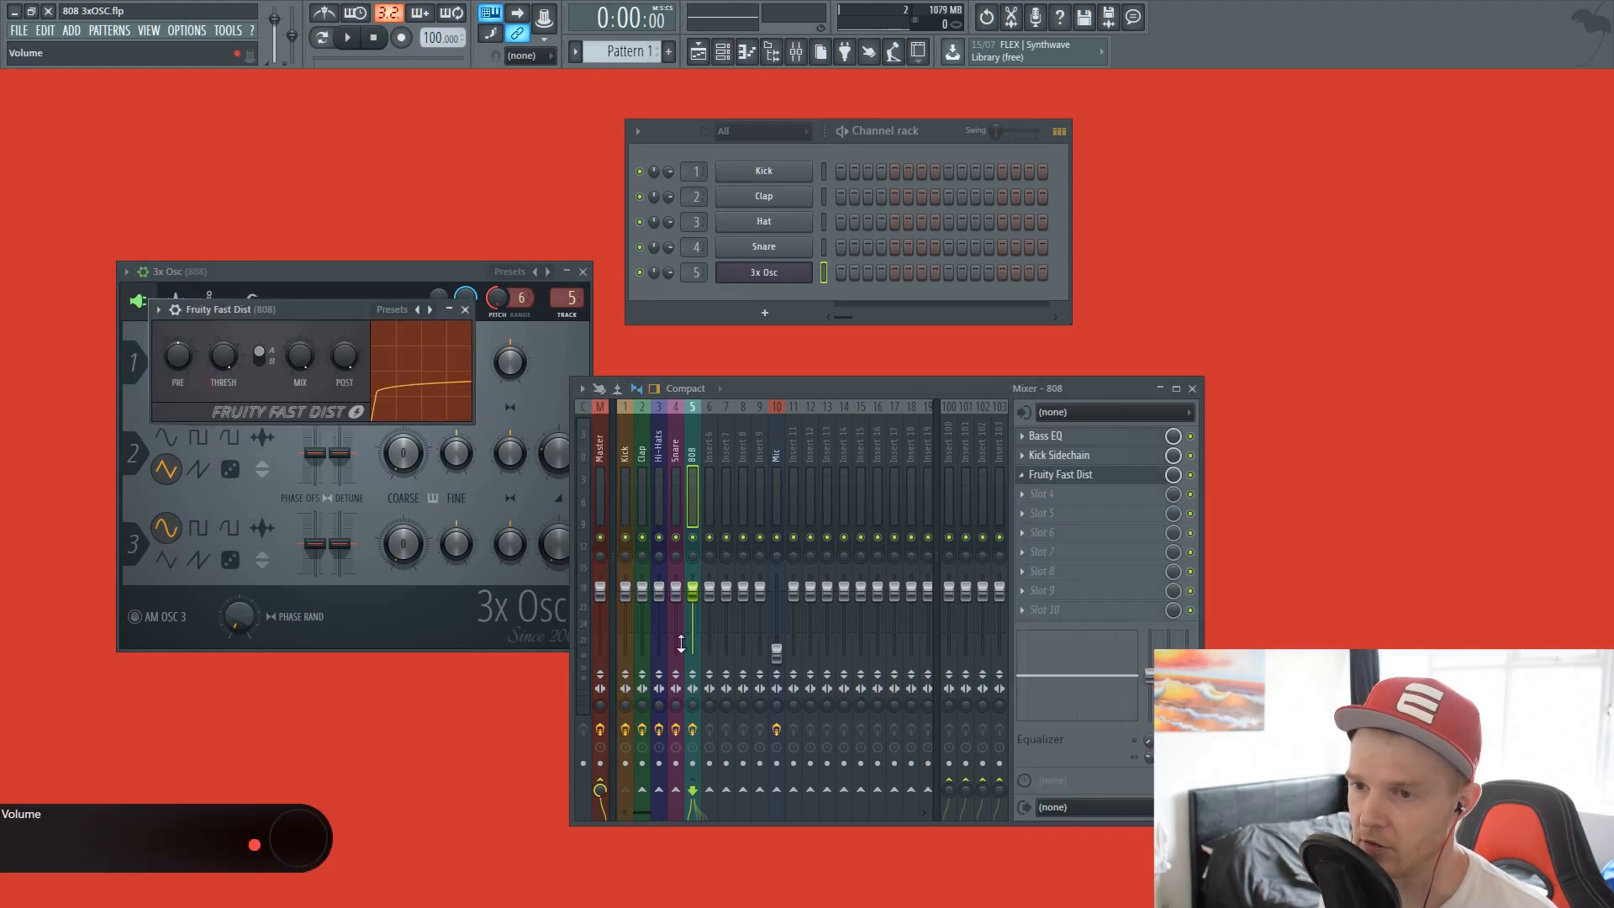
pyautogui.moveTo(298, 316); pyautogui.dragTo(340, 151)
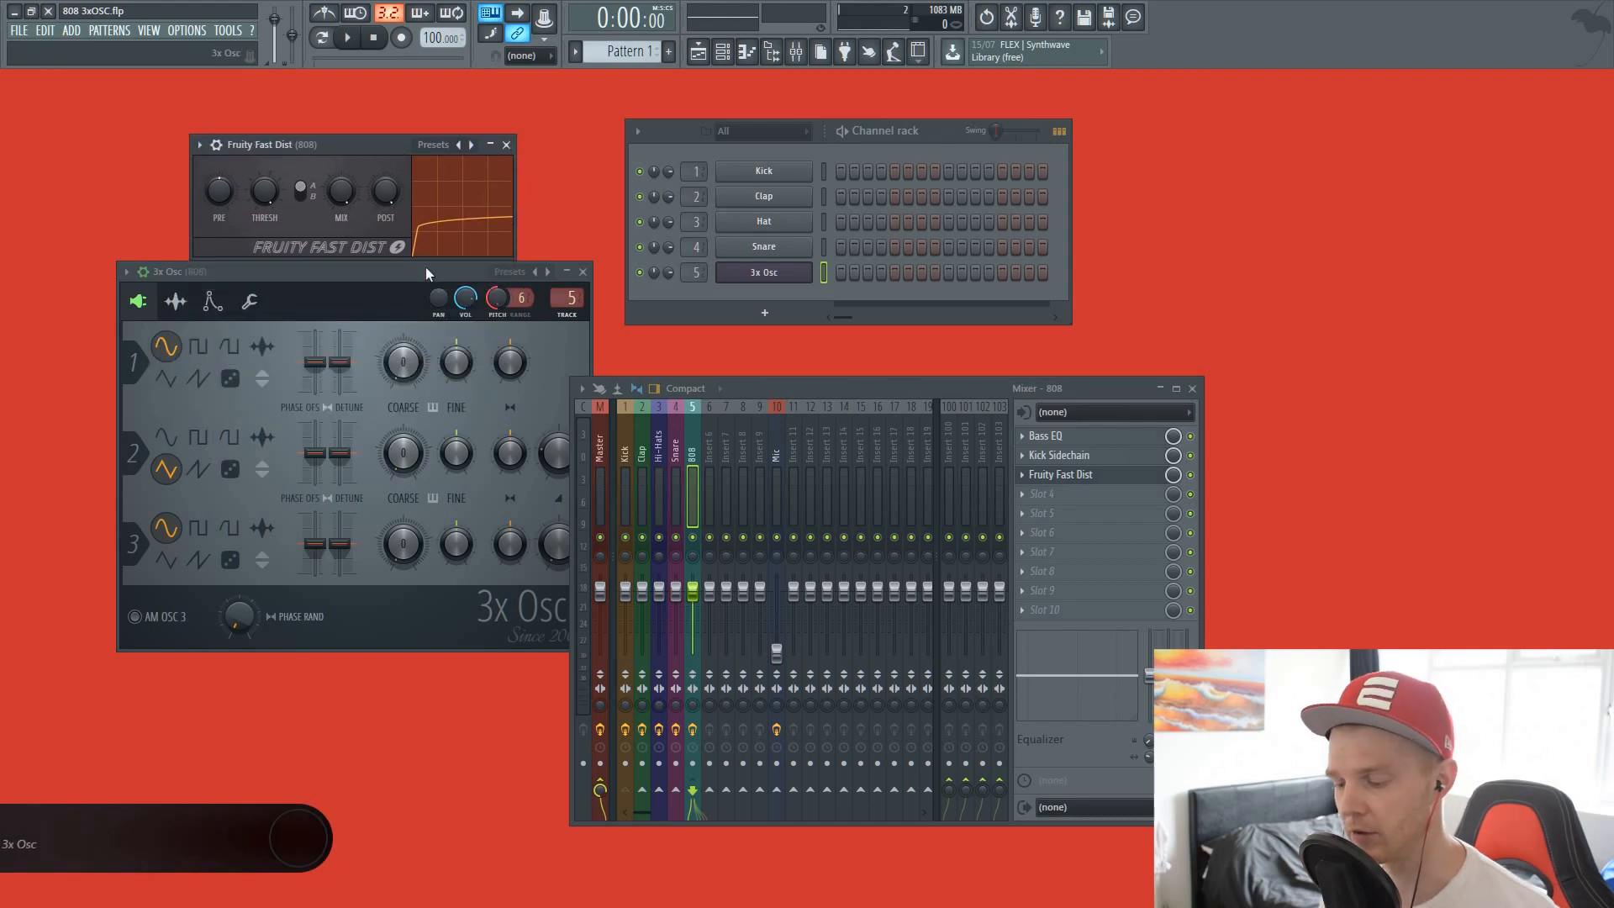
pyautogui.moveTo(426, 267); pyautogui.dragTo(378, 327)
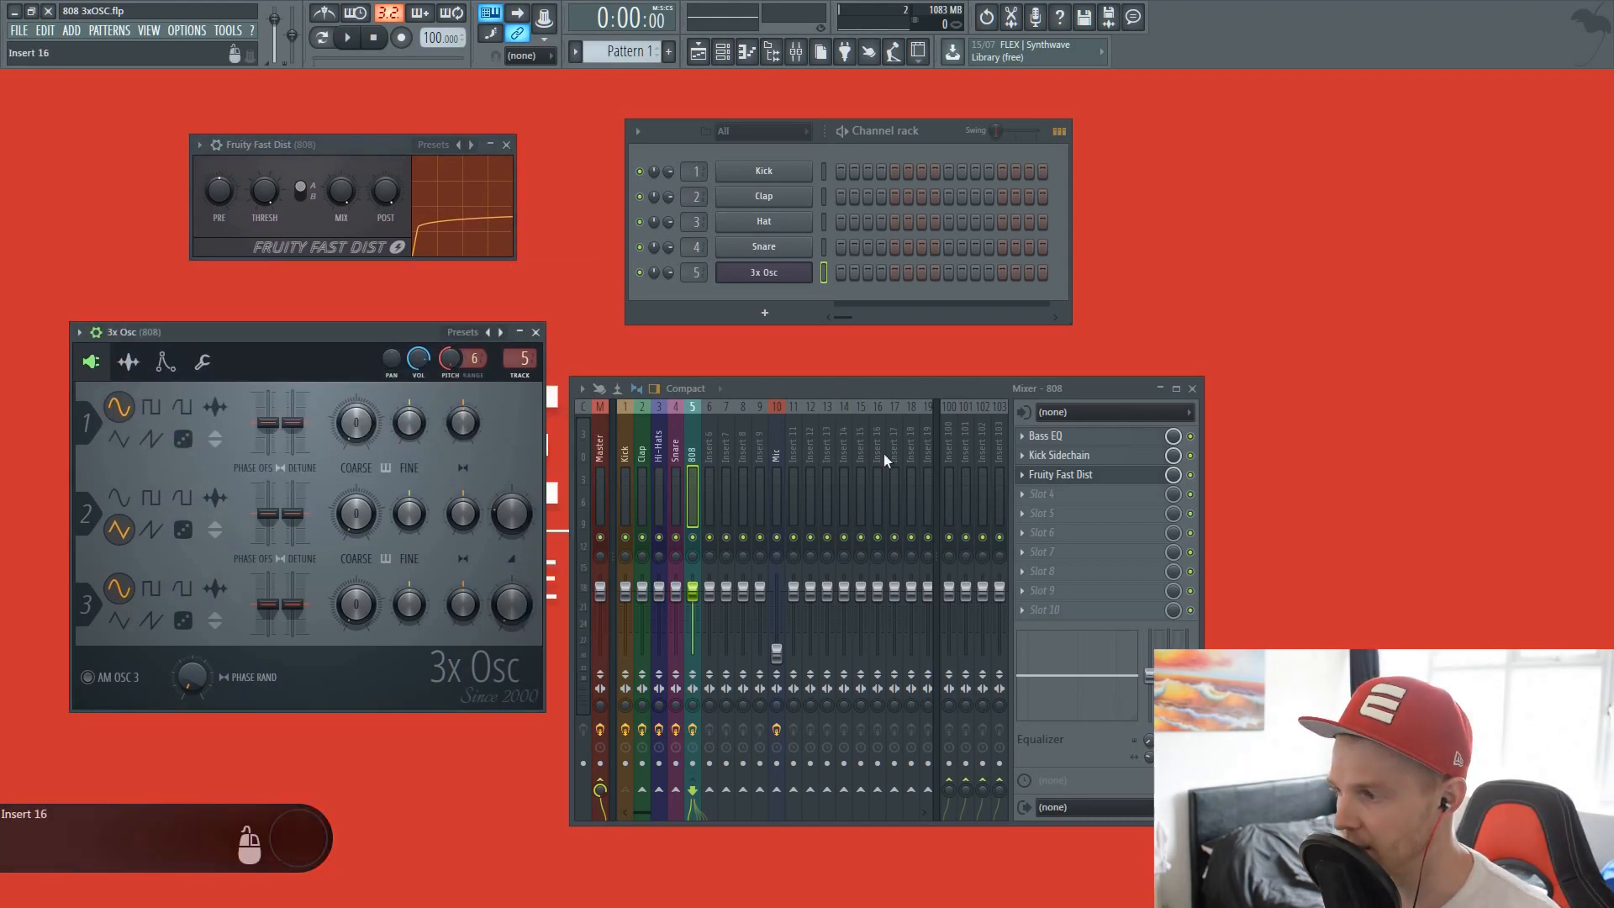
# Step: Lower the mix level of the Fruity Fast Dist slot and load the effect's fuzz preset
pyautogui.moveTo(1172, 474)
pyautogui.mouseDown()
pyautogui.moveTo(1172, 496)
pyautogui.moveTo(1174, 476)
pyautogui.mouseUp()
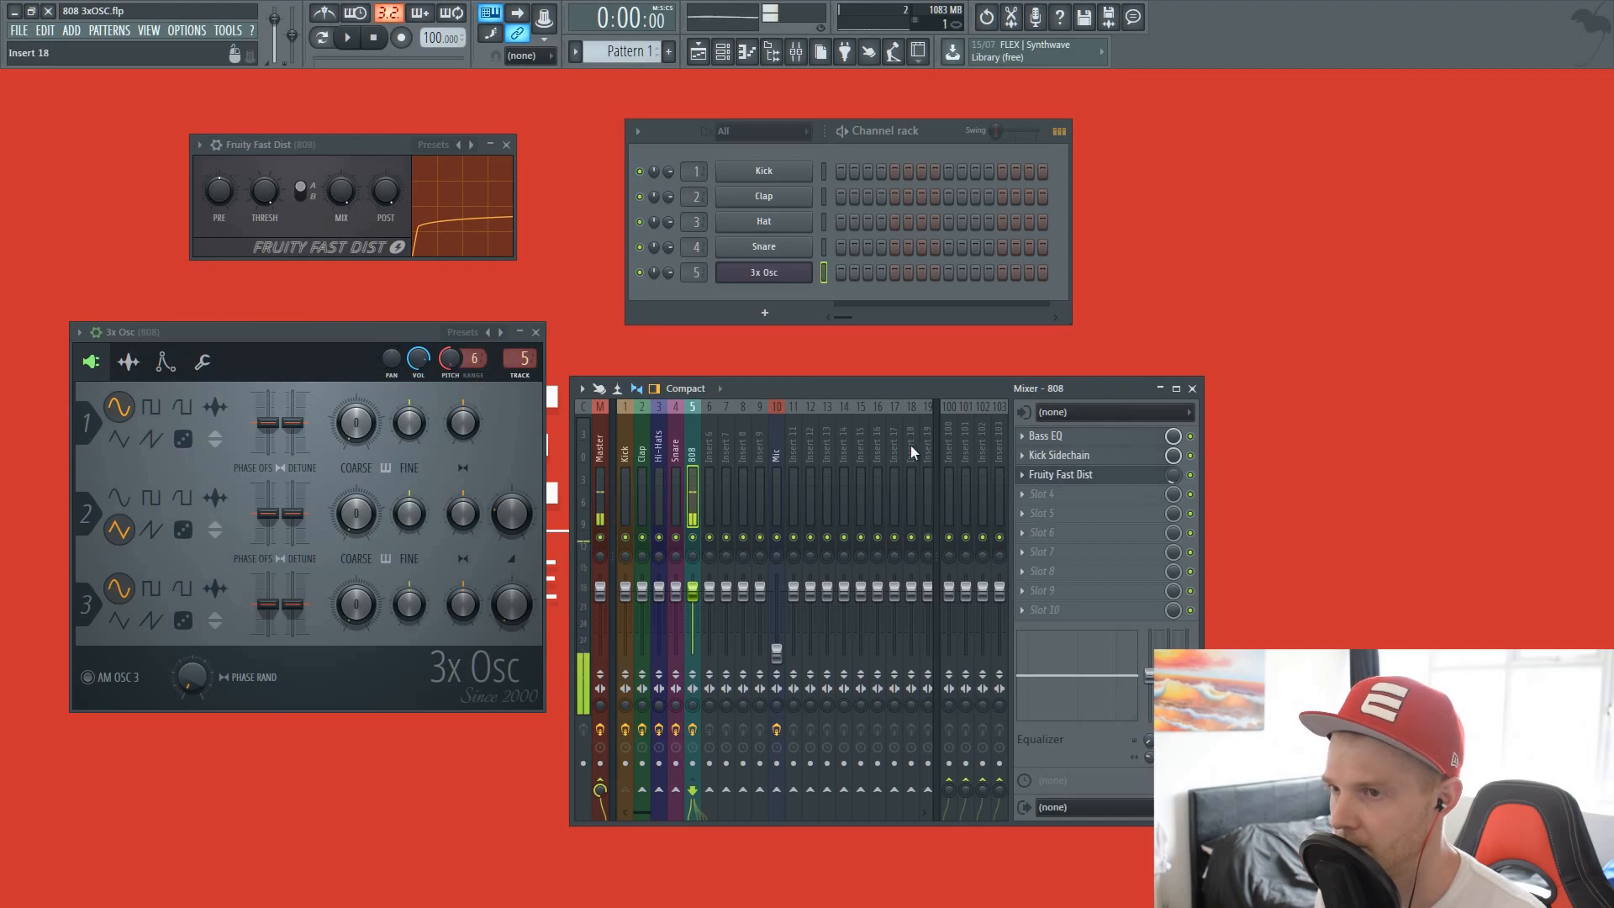
pyautogui.click(471, 144)
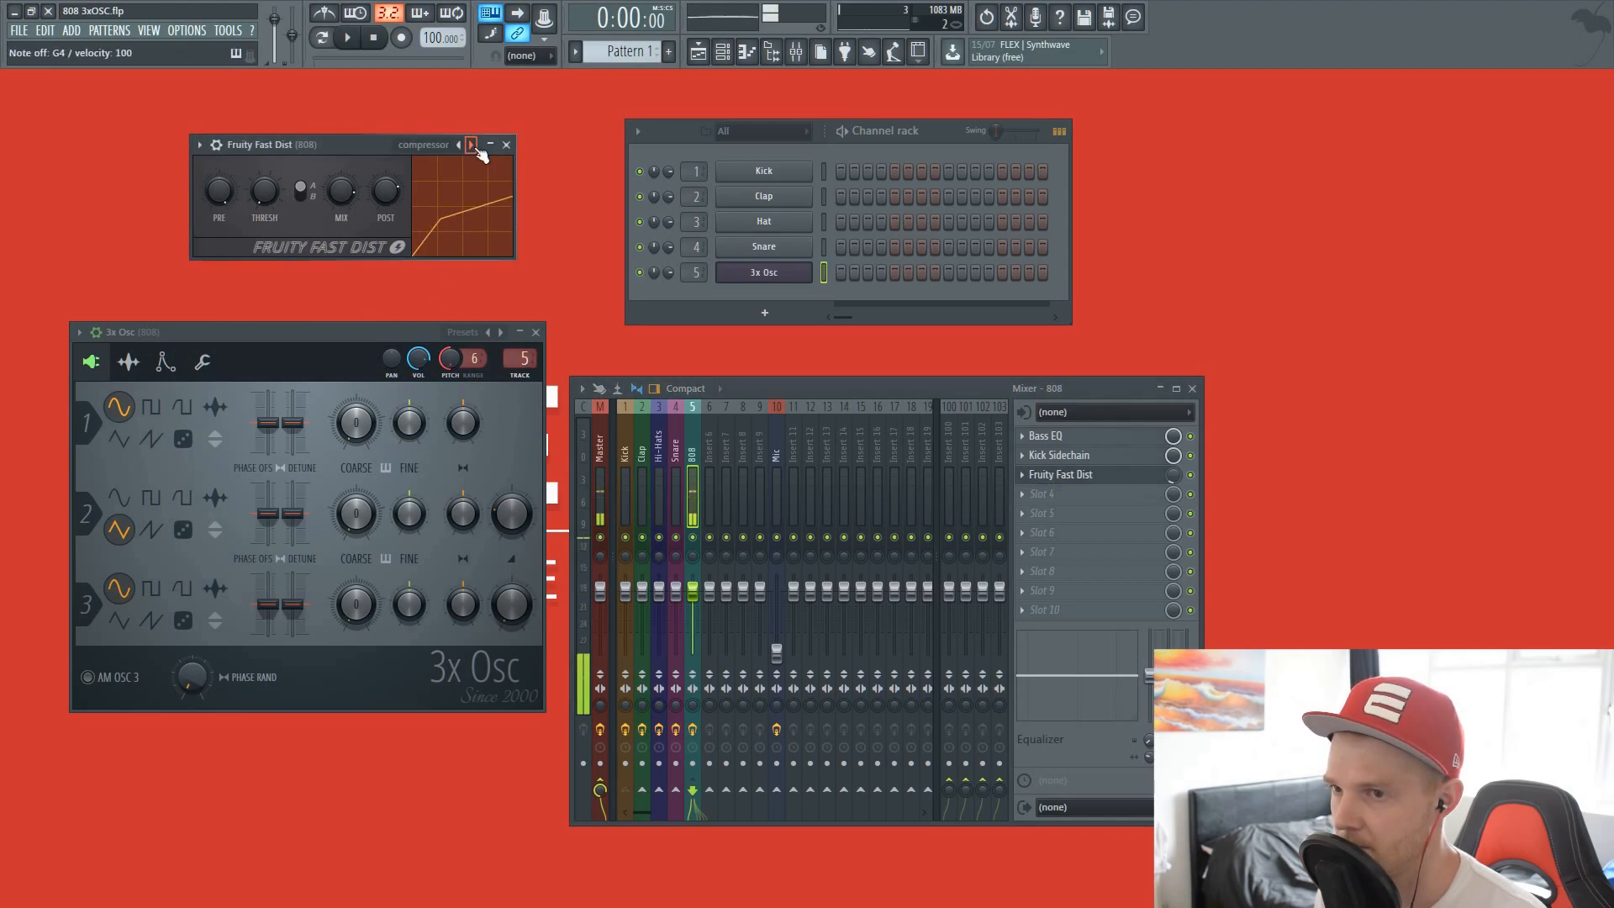
pyautogui.rightClick(472, 145)
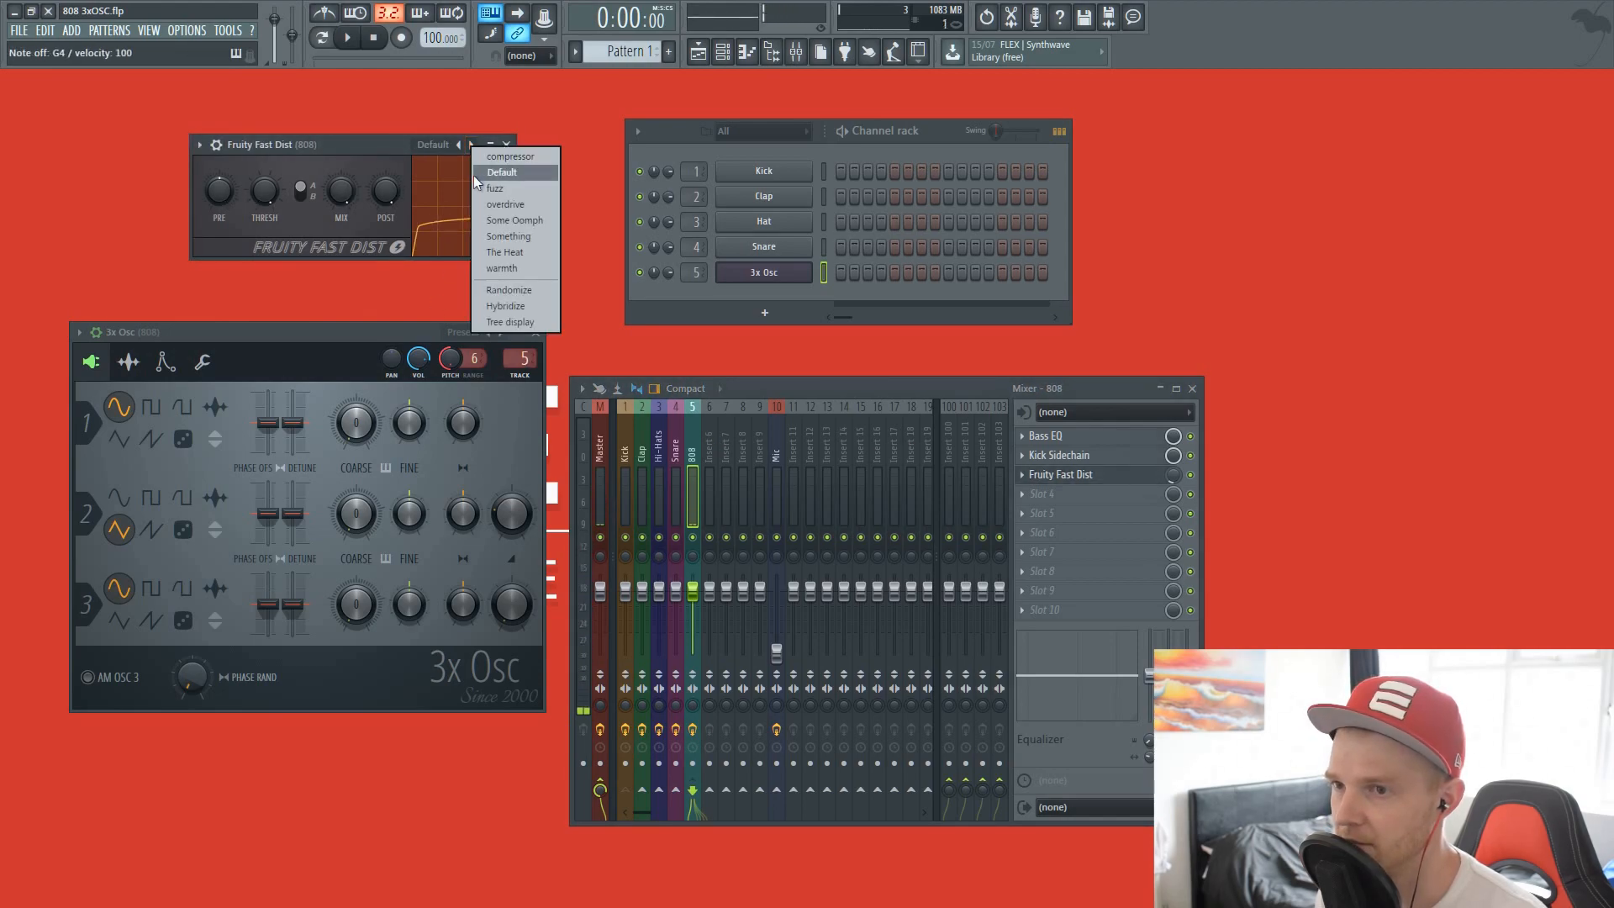
pyautogui.click(484, 194)
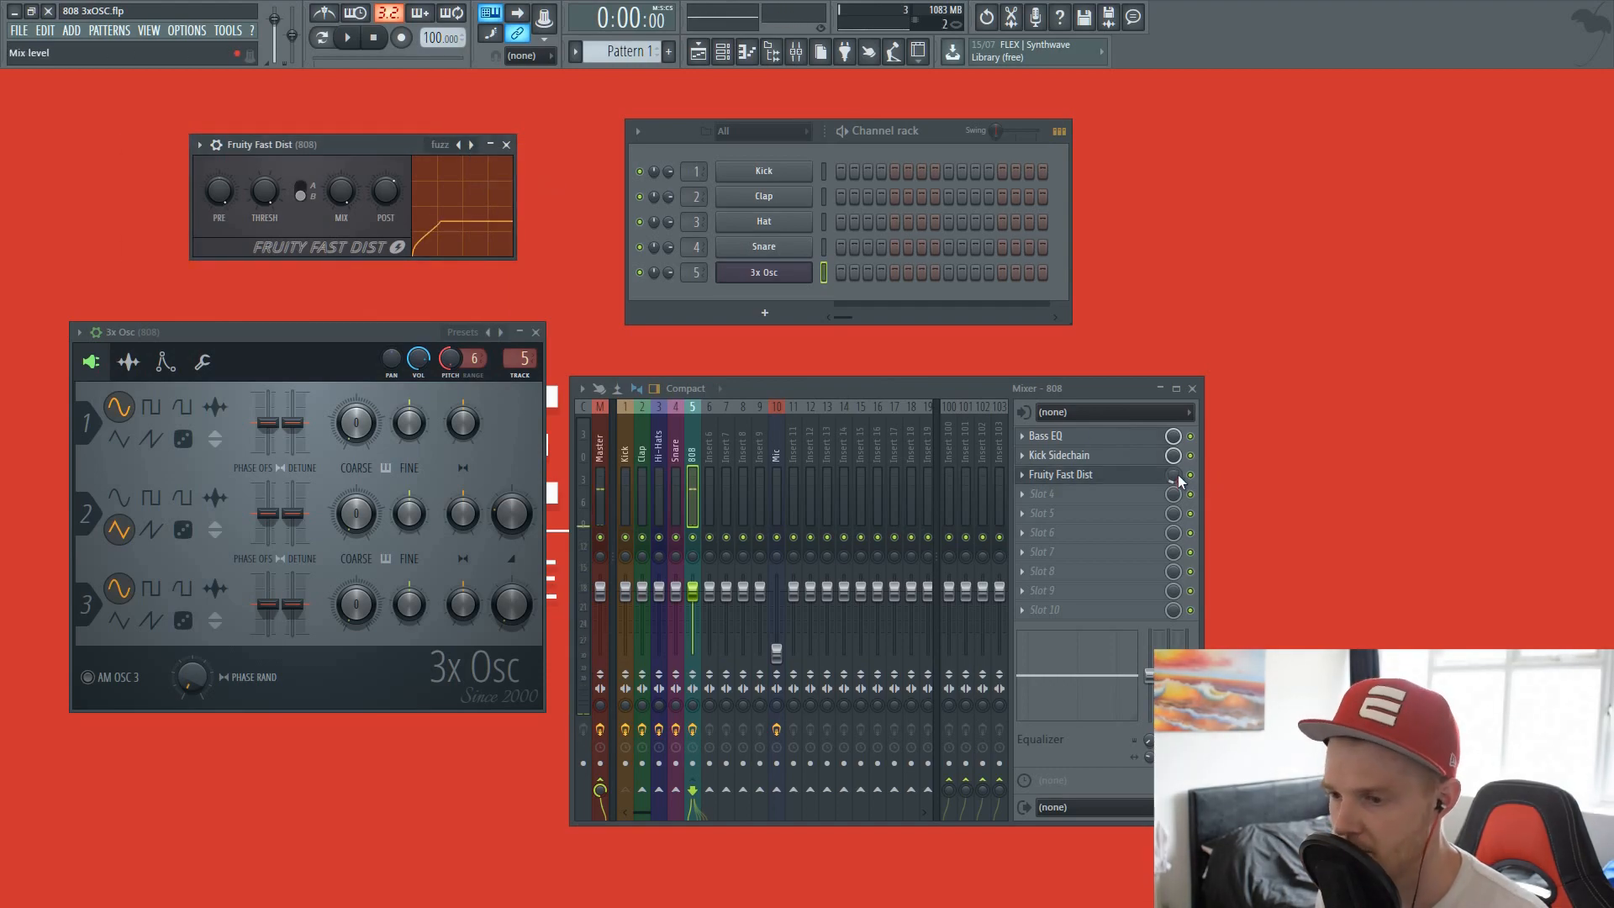
# Step: Audition the 808 note while adjusting the Fruity Fast Dist slot's mix level, trying 7% and 22% before raising it slightly further
pyautogui.press('b')
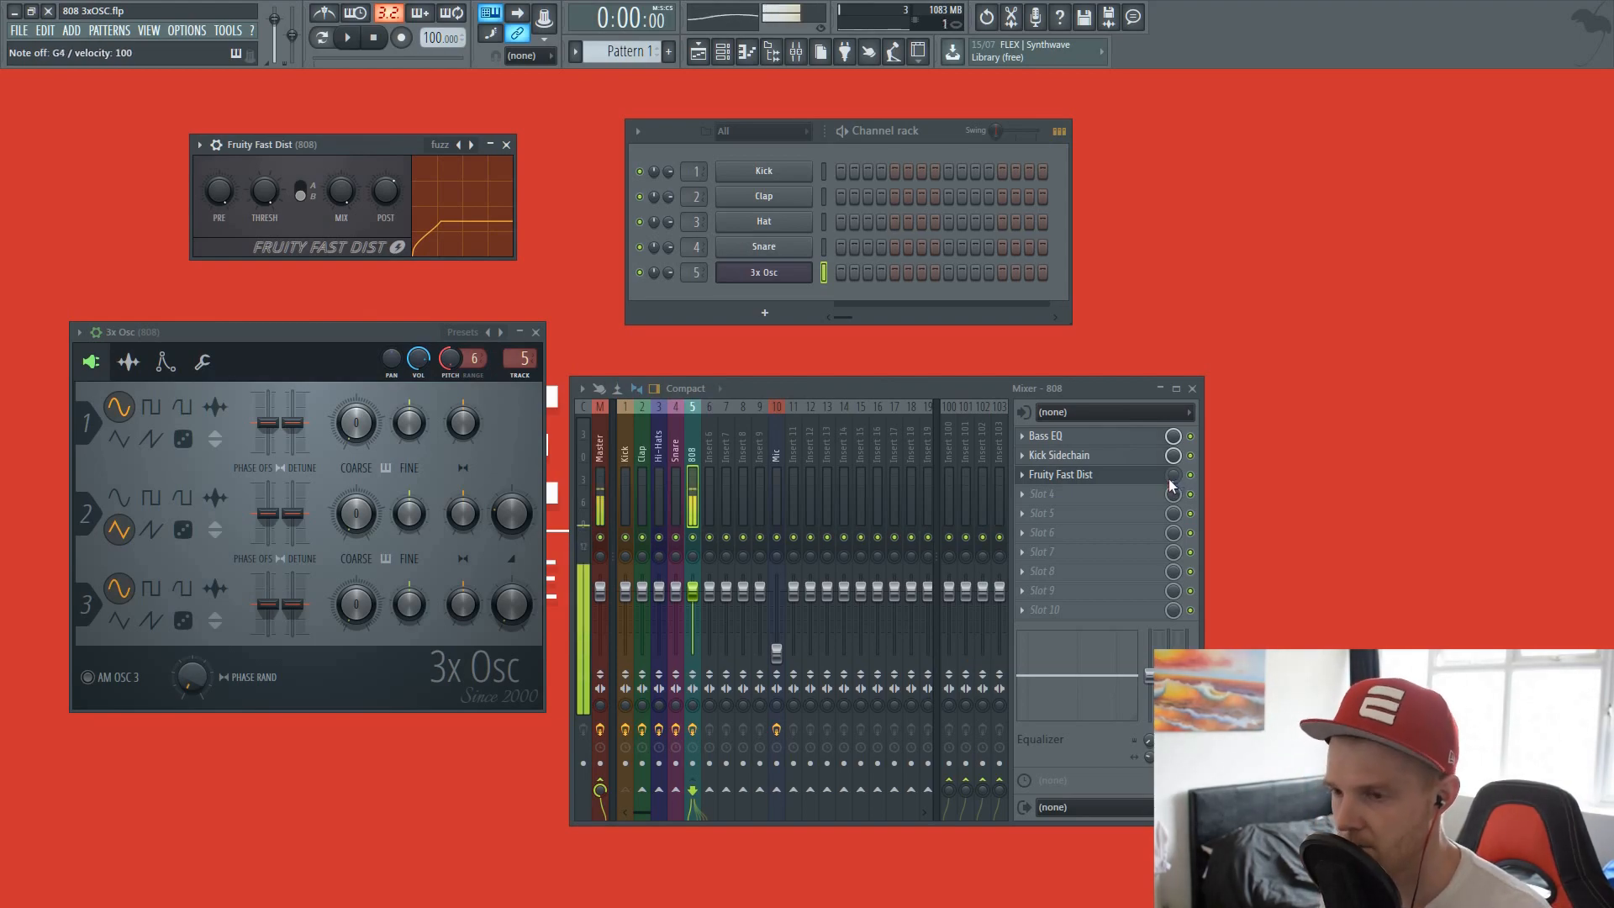
pyautogui.press('b')
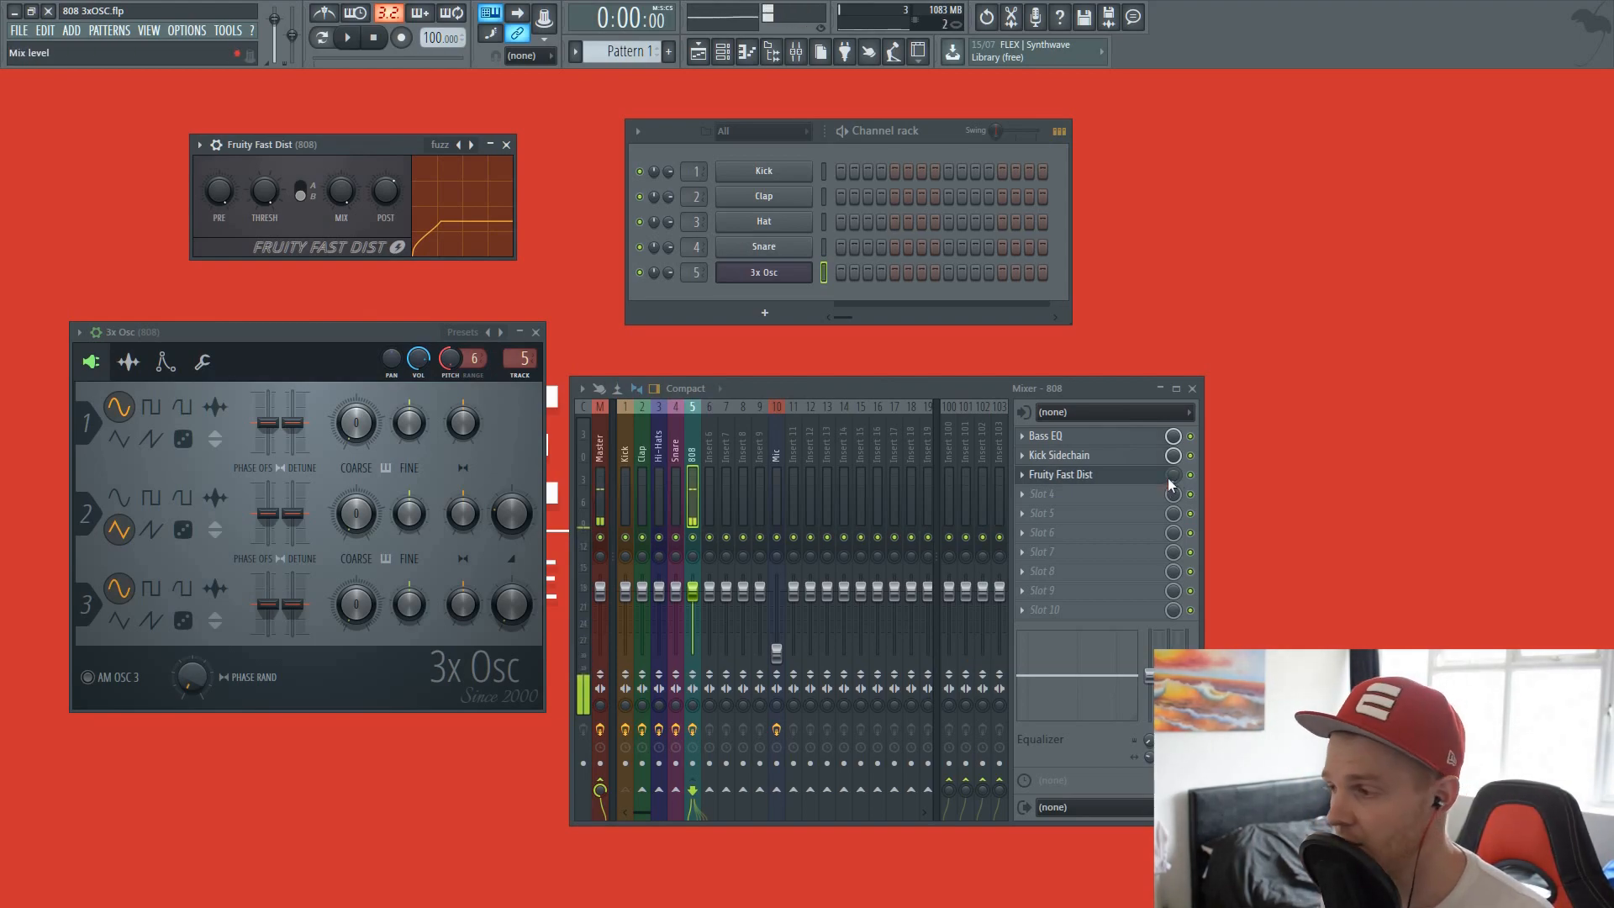
pyautogui.moveTo(1171, 475); pyautogui.dragTo(1172, 537)
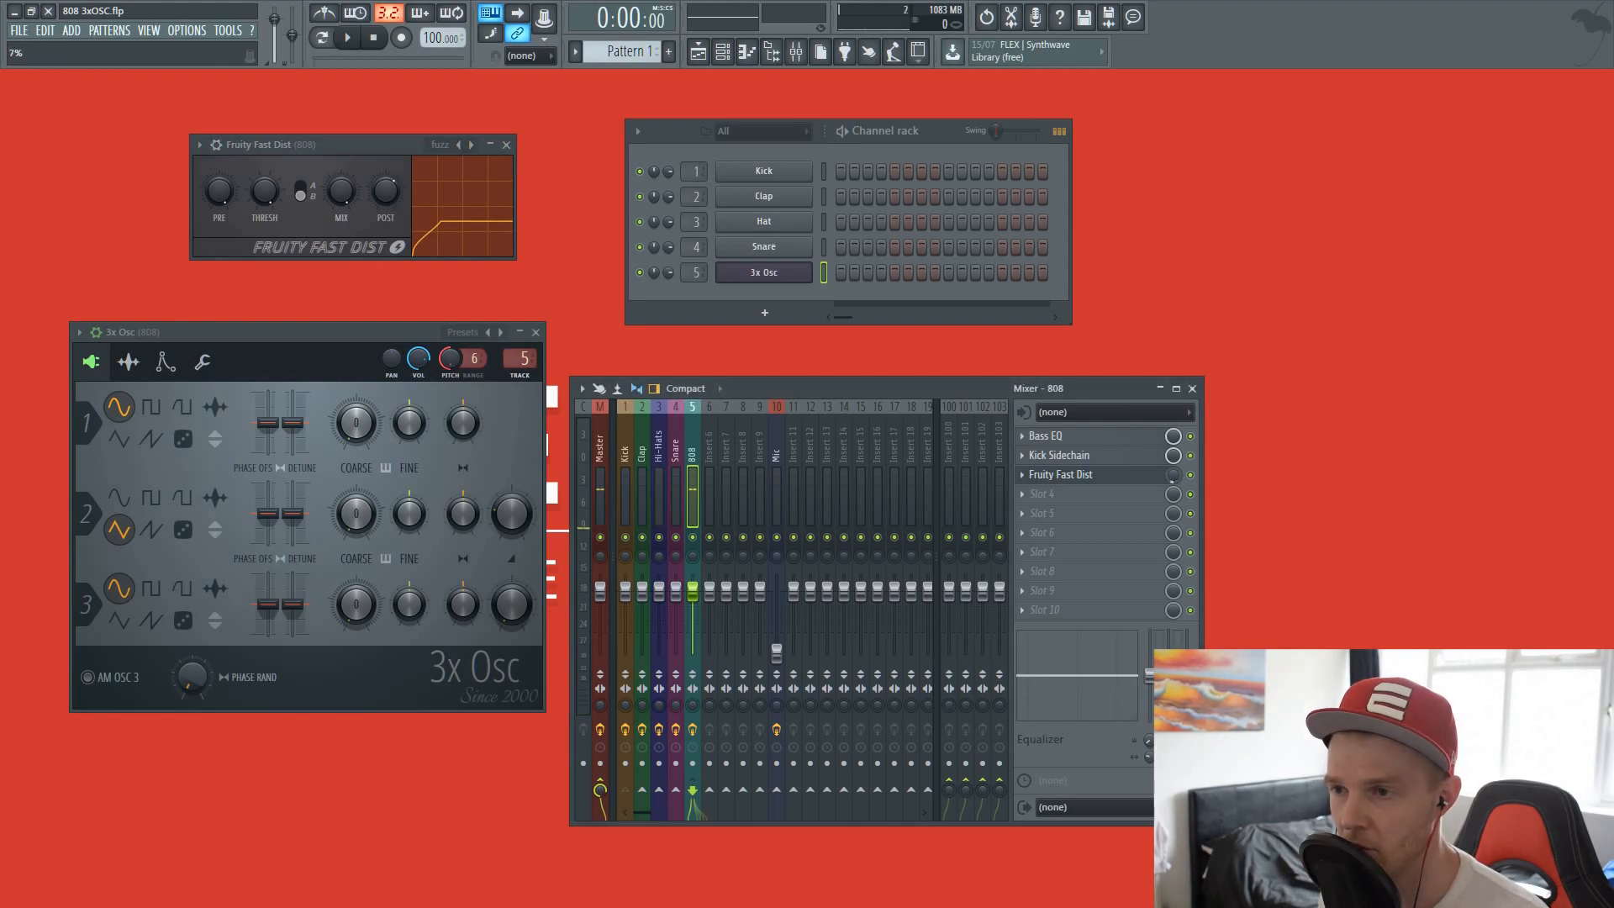
pyautogui.press('b')
pyautogui.press('b')
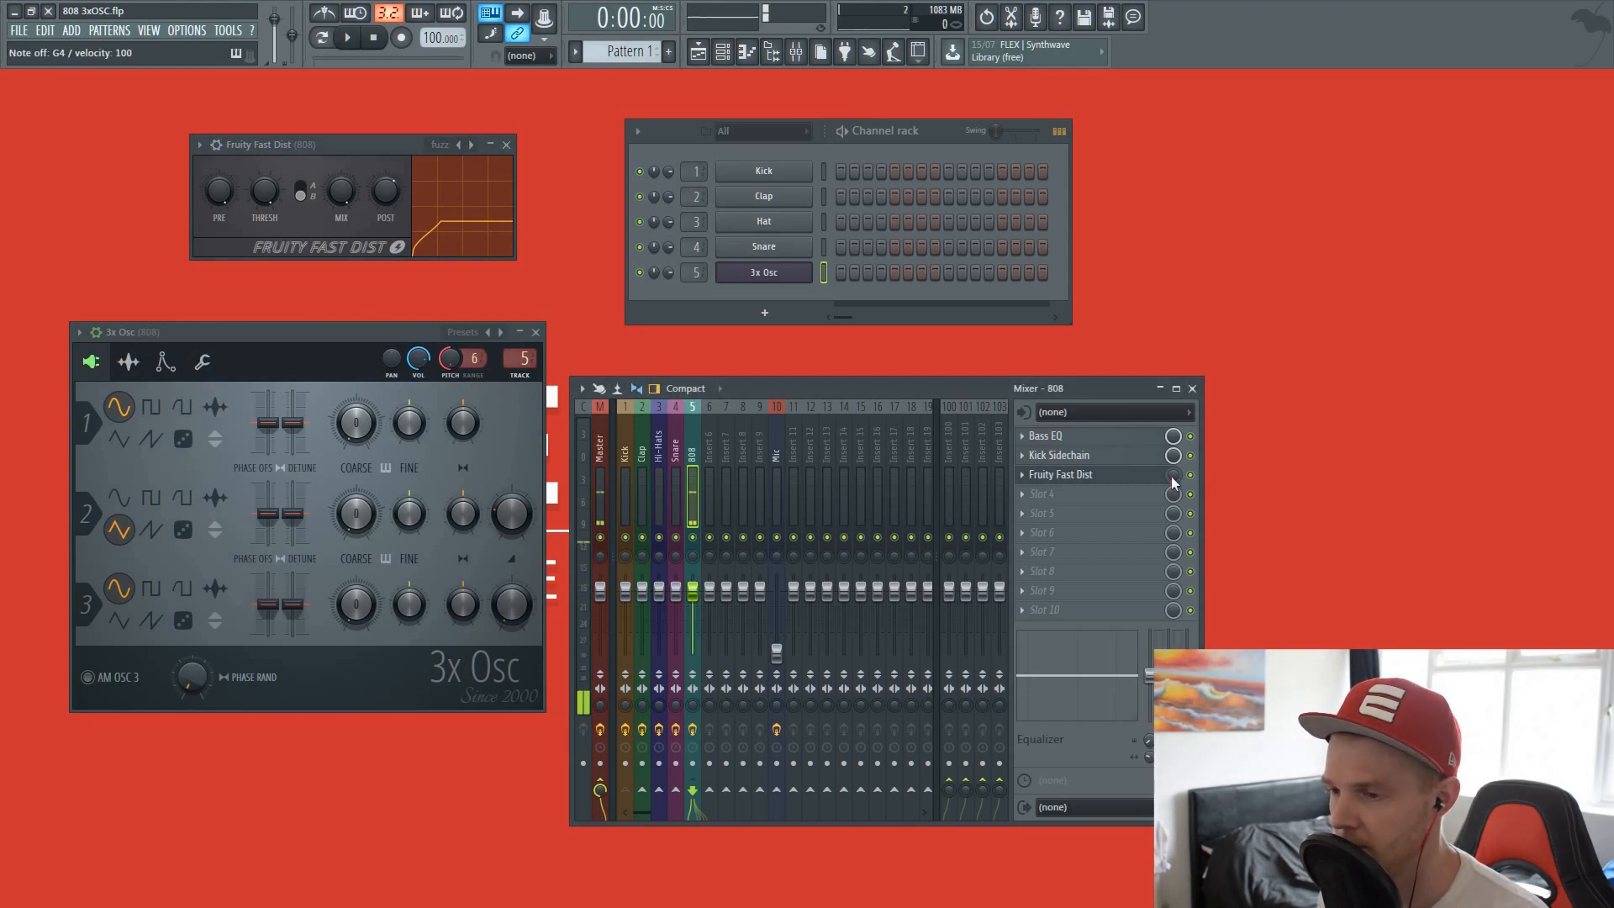
pyautogui.moveTo(1172, 476); pyautogui.dragTo(1173, 453)
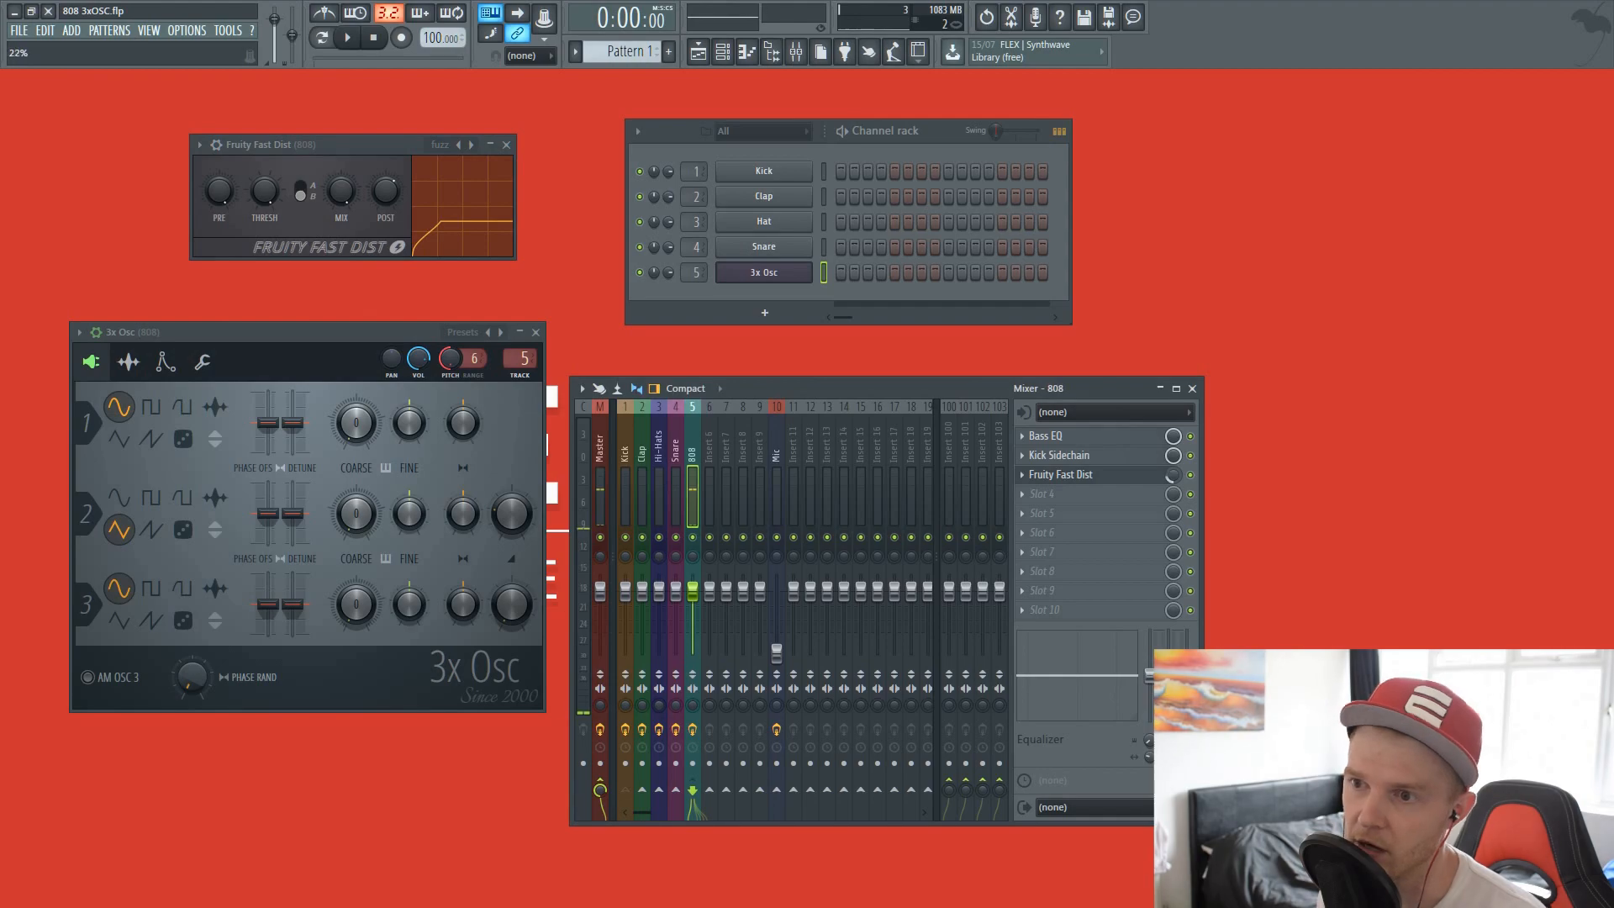
pyautogui.press('b')
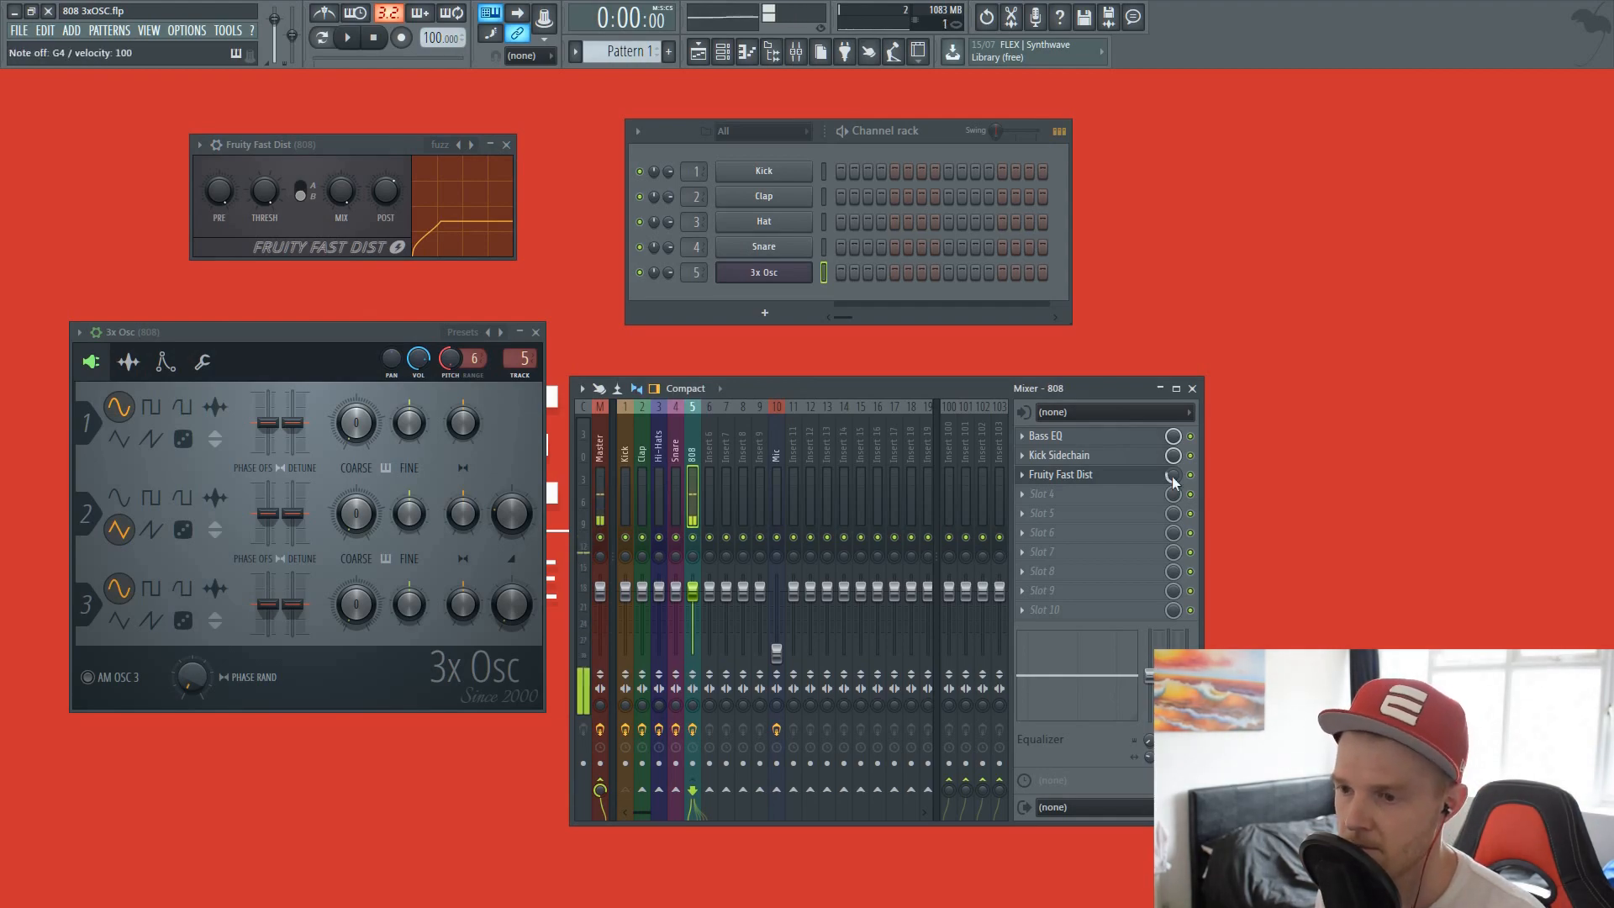
pyautogui.moveTo(1174, 481); pyautogui.dragTo(1174, 467)
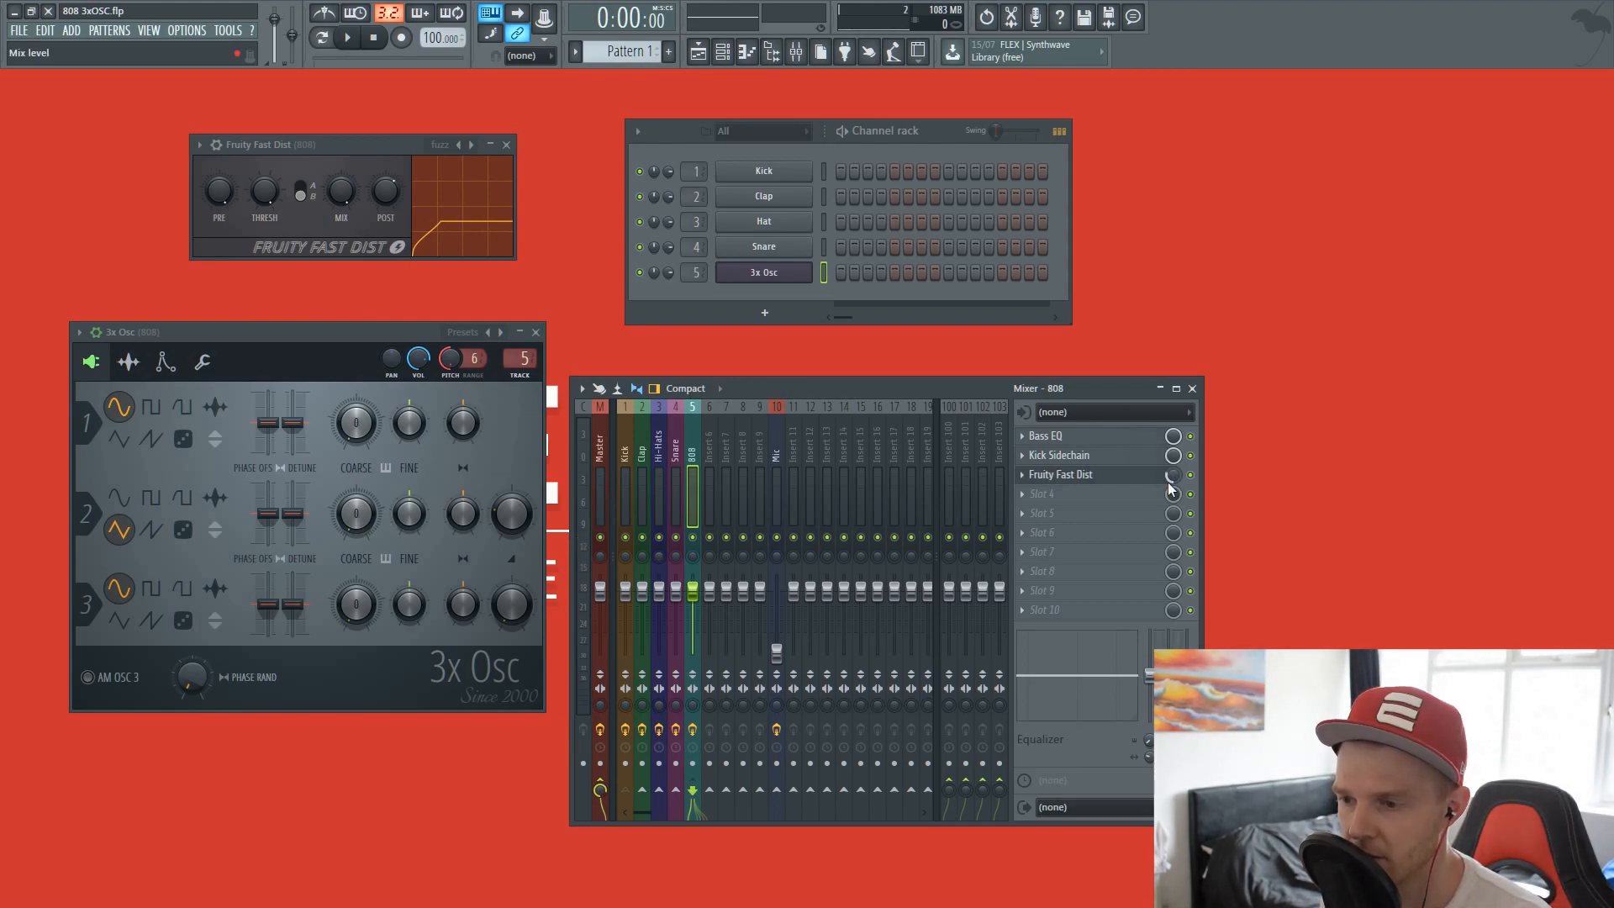
pyautogui.press('b')
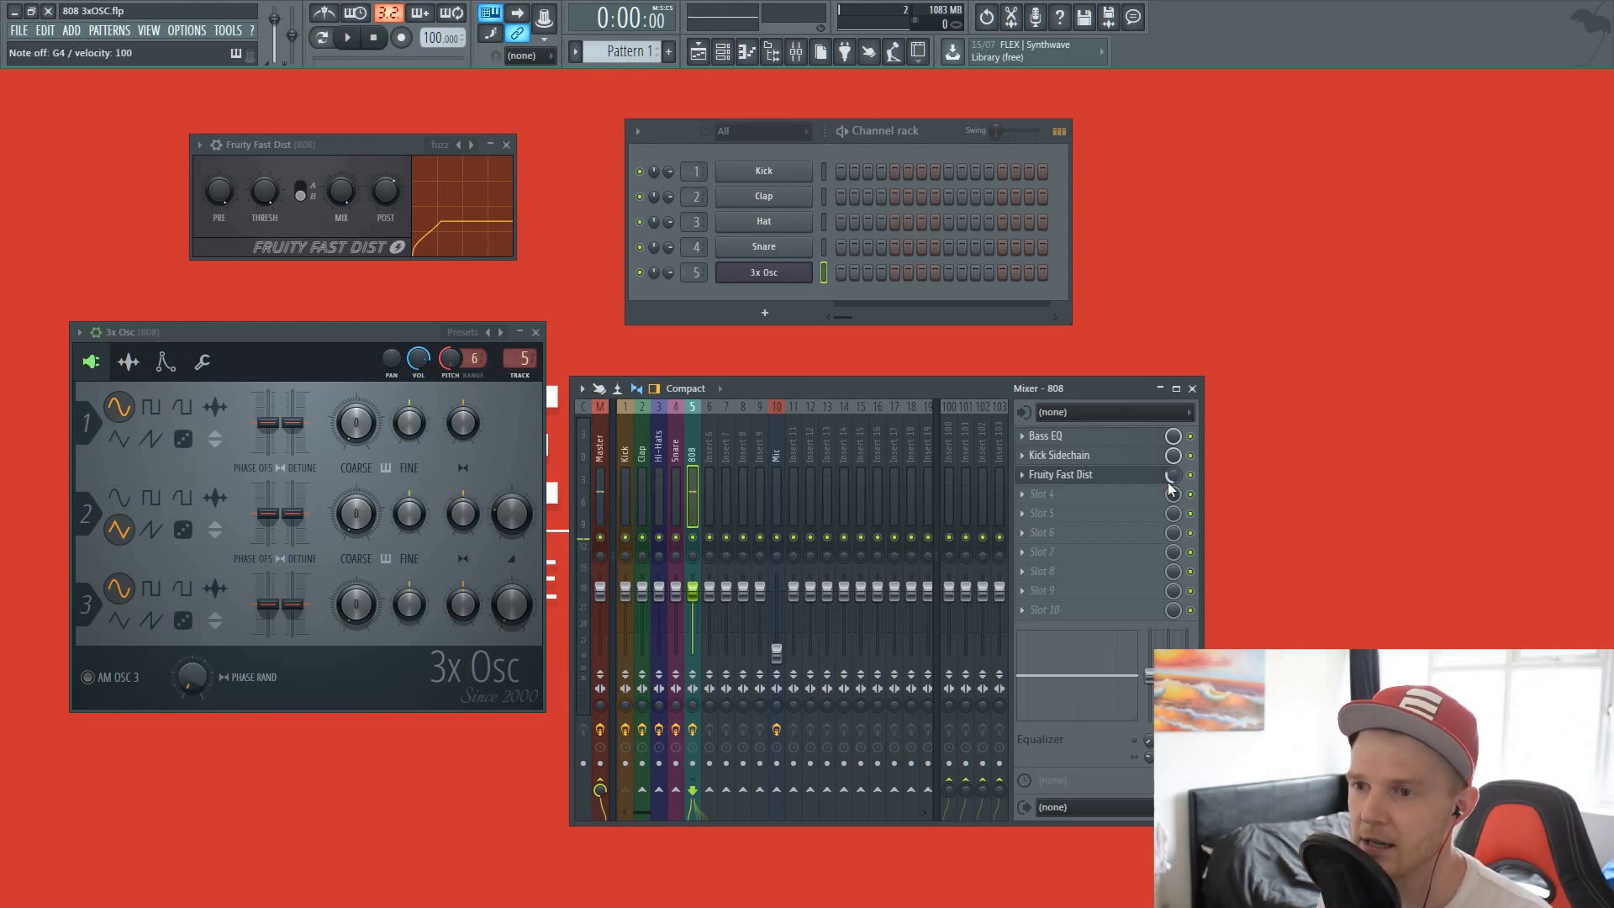
# Step: Audition the 808 with the fuzz distortion and switch off the Fruity Fast Dist slot
pyautogui.moveTo(365, 142); pyautogui.dragTo(325, 150)
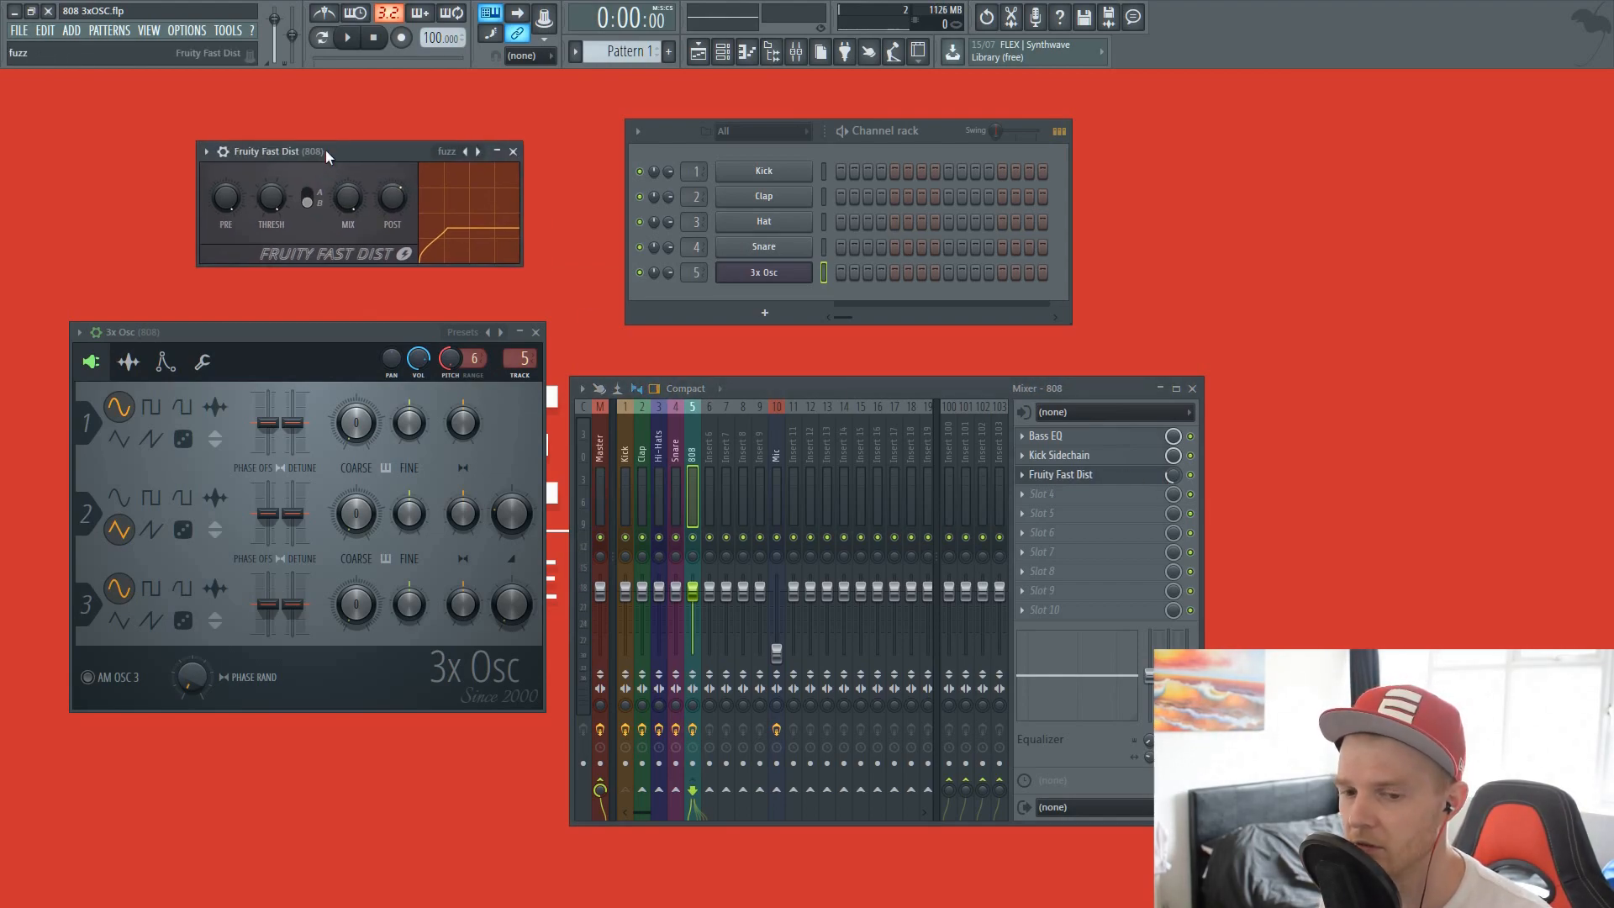
pyautogui.press('b')
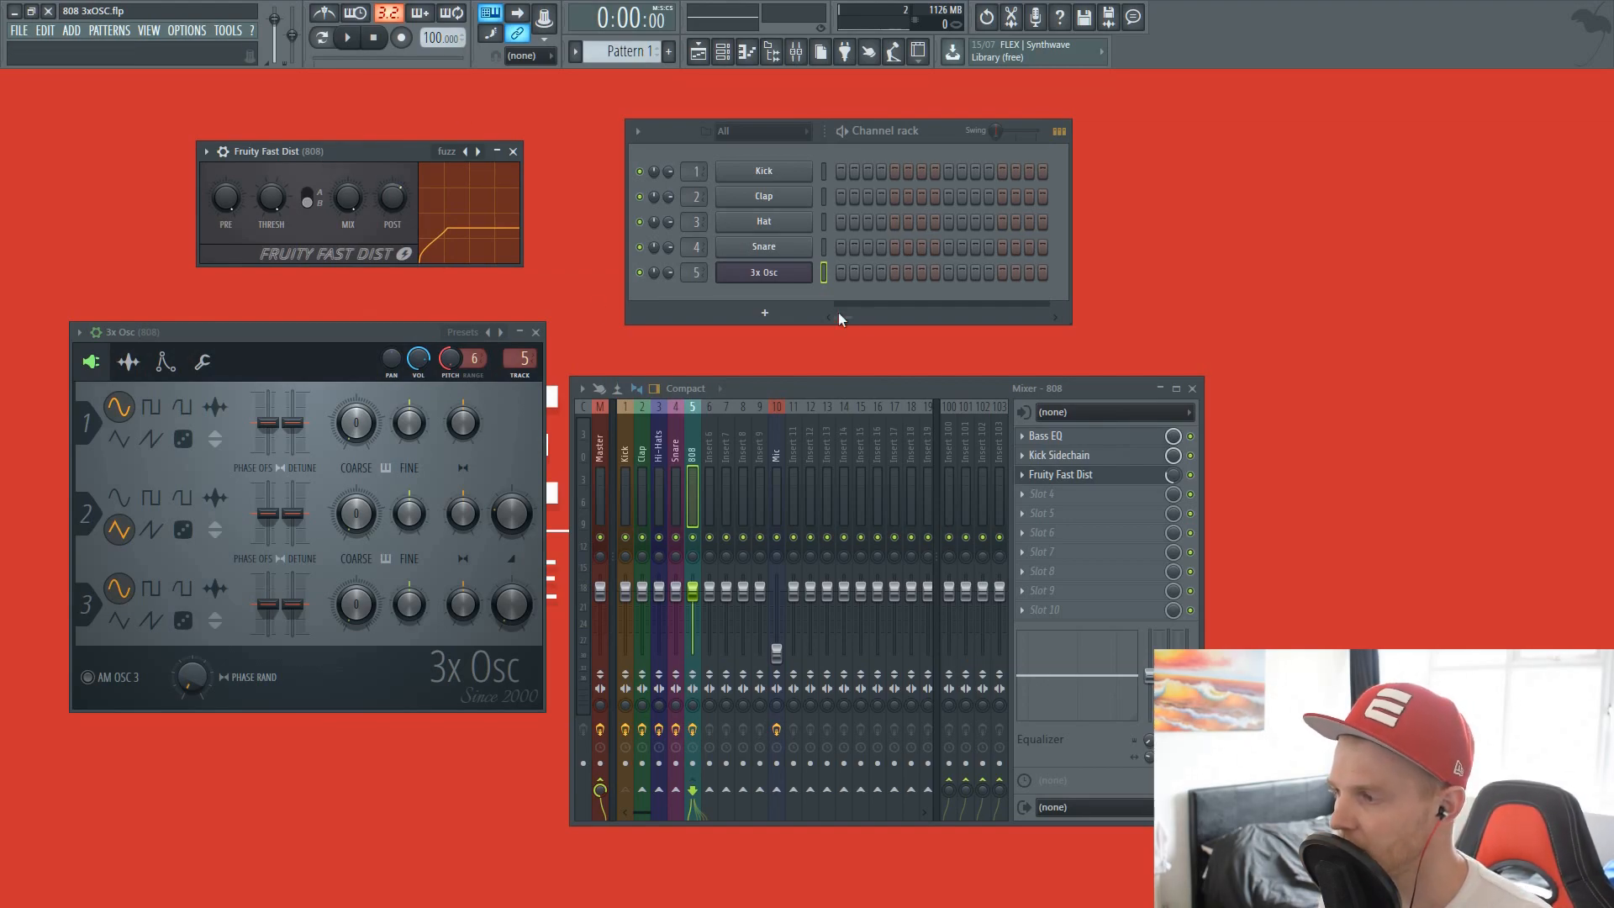
pyautogui.click(1190, 474)
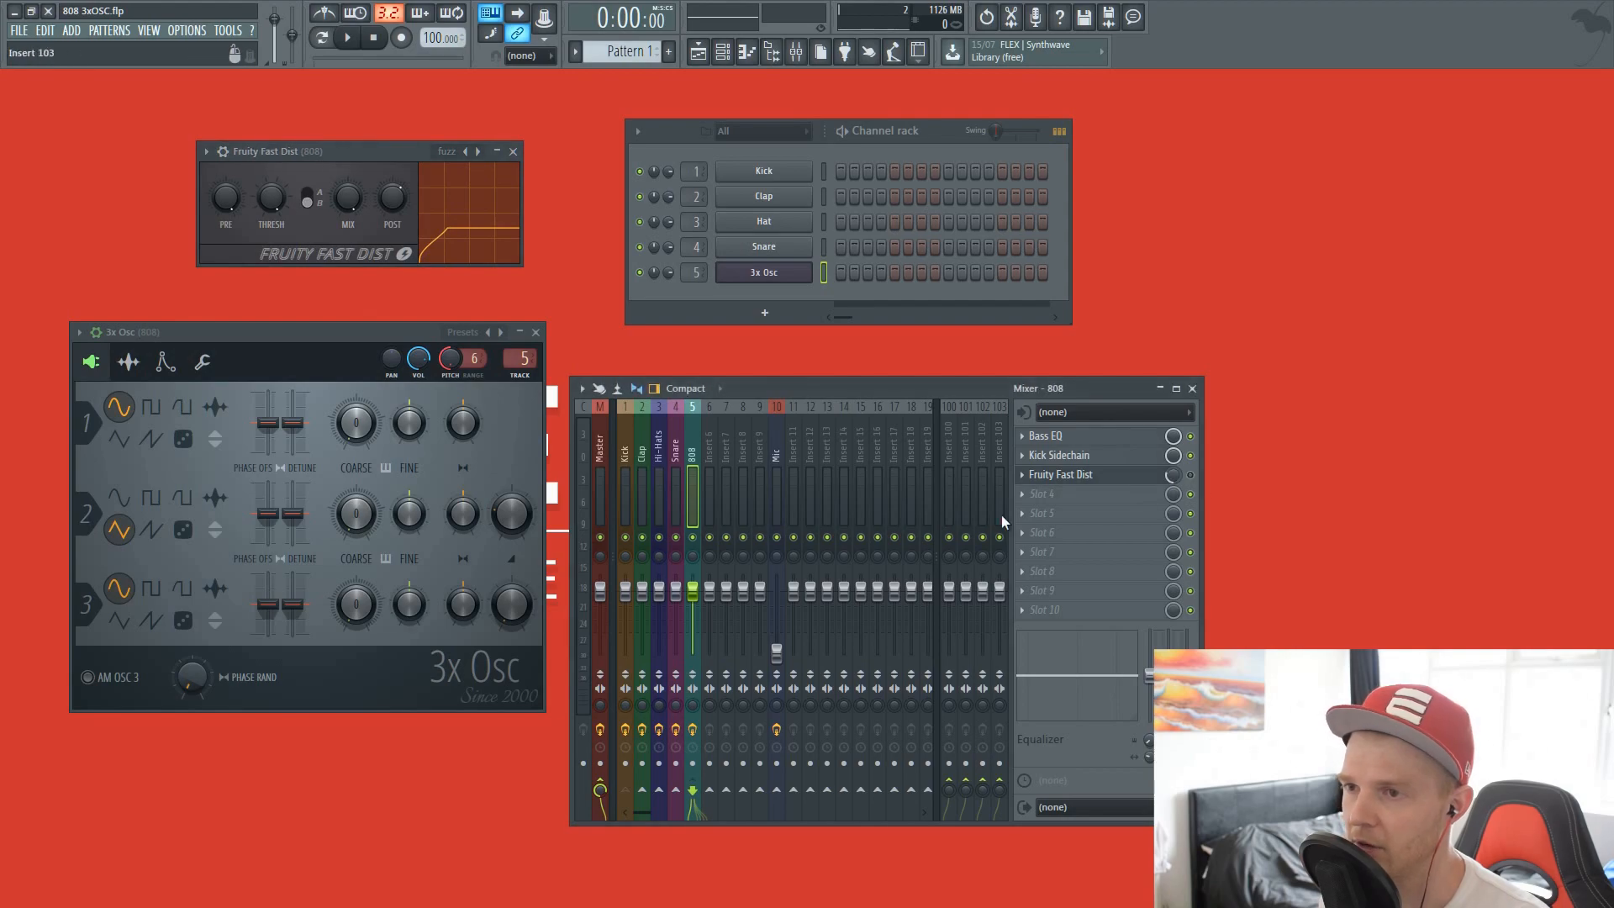
pyautogui.rightClick(482, 154)
pyautogui.rightClick(476, 151)
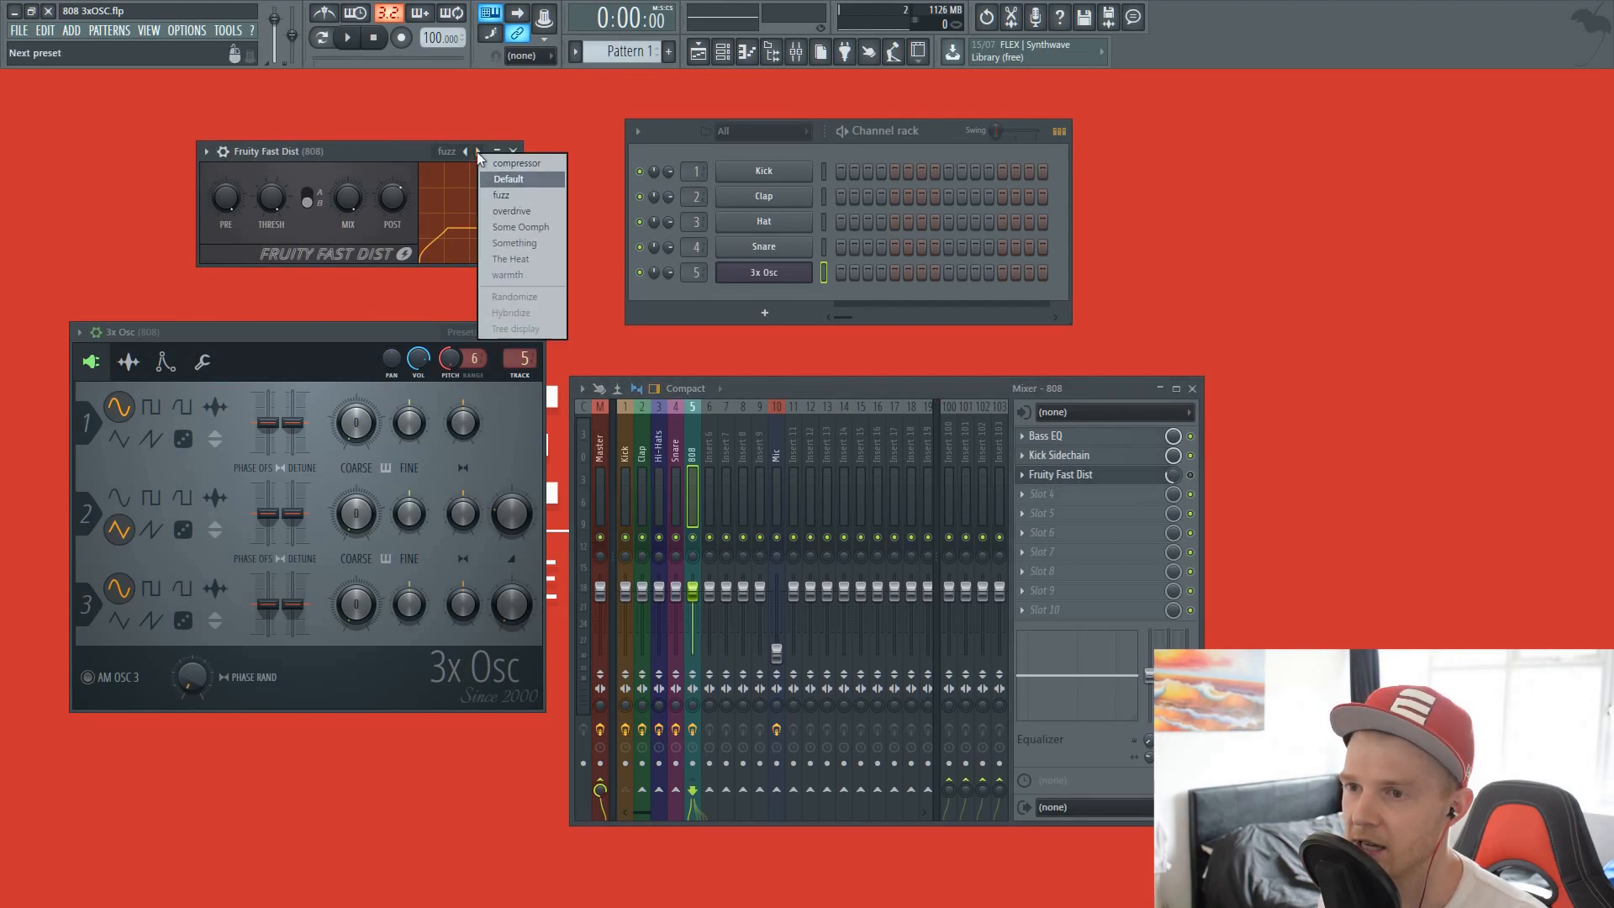
pyautogui.click(457, 150)
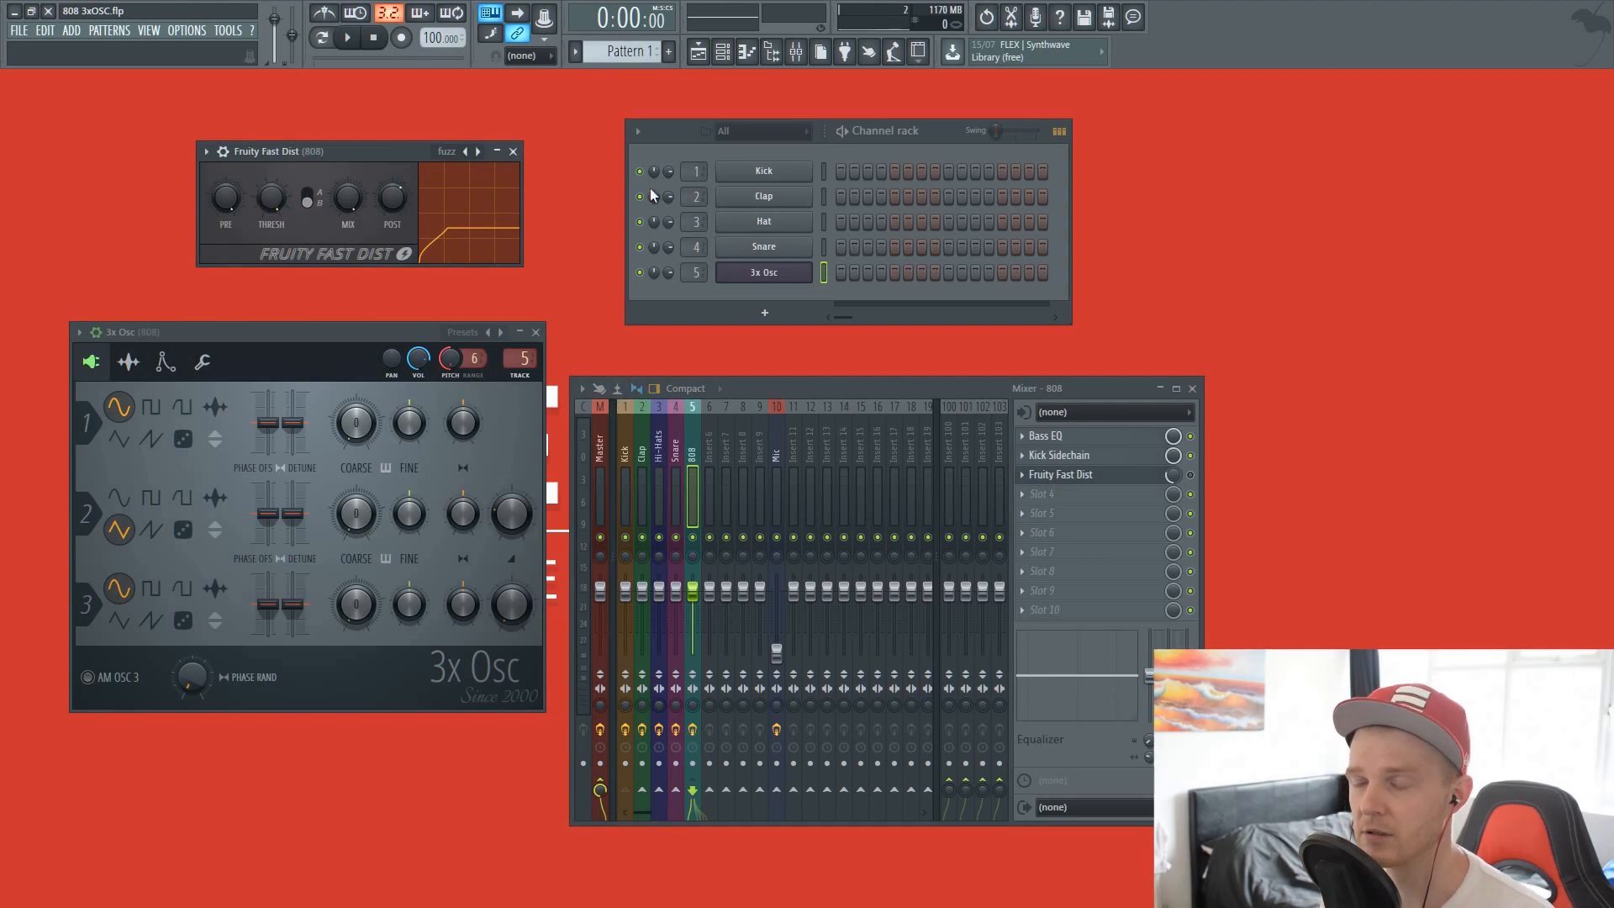
# Step: Close the Fruity Fast Dist window and load Fruity WaveShaper into slot 4 of the 808 track
pyautogui.click(513, 152)
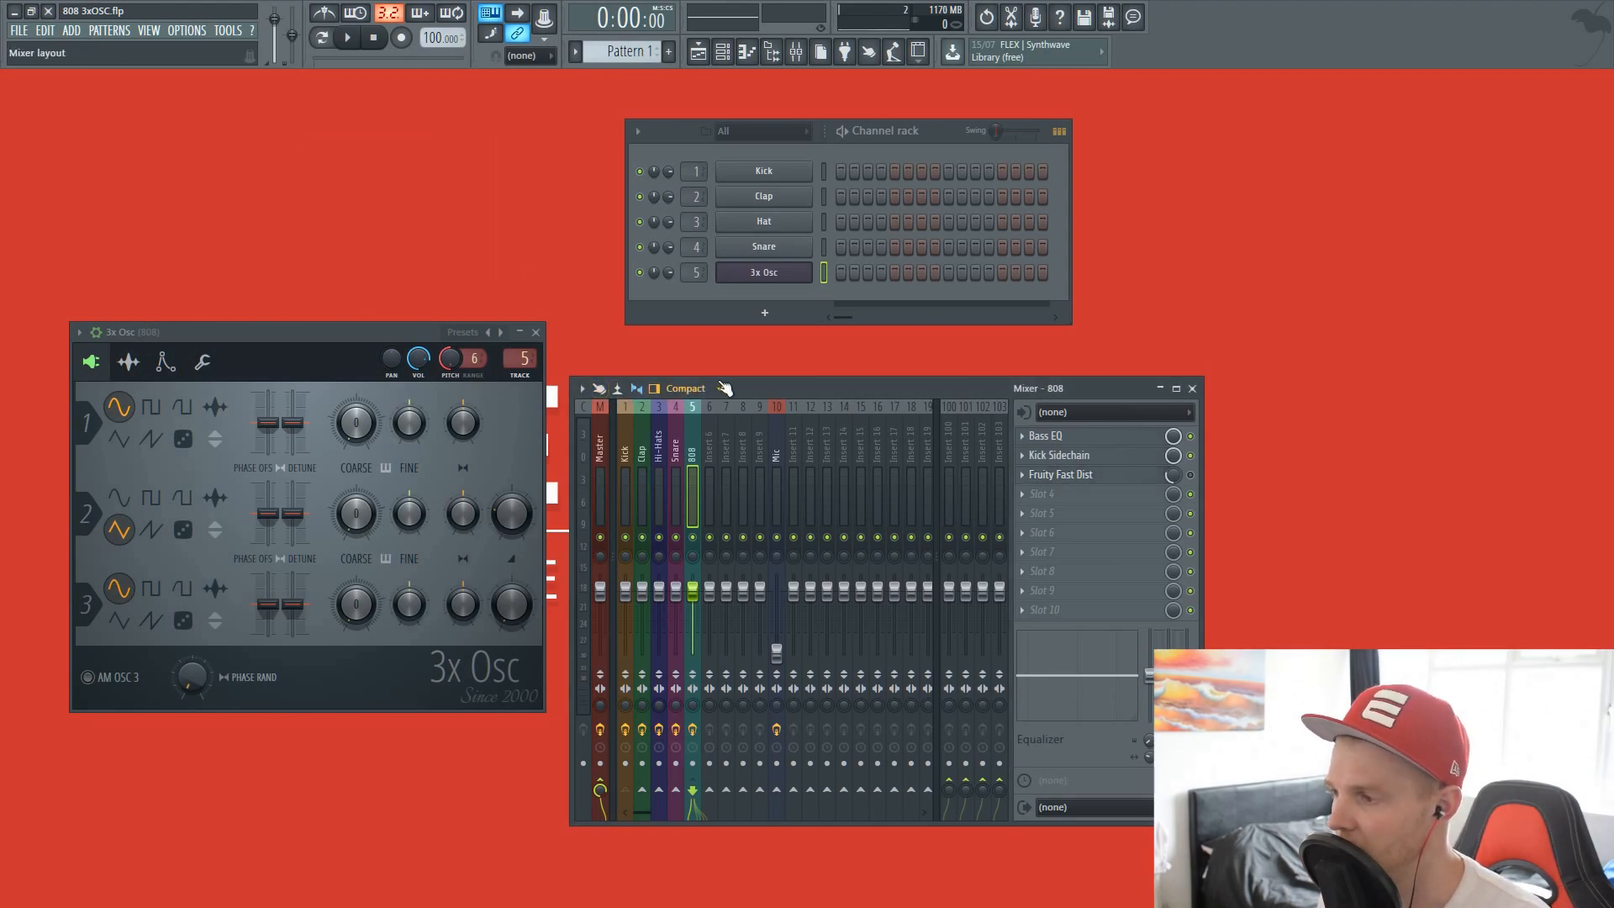
pyautogui.click(1162, 493)
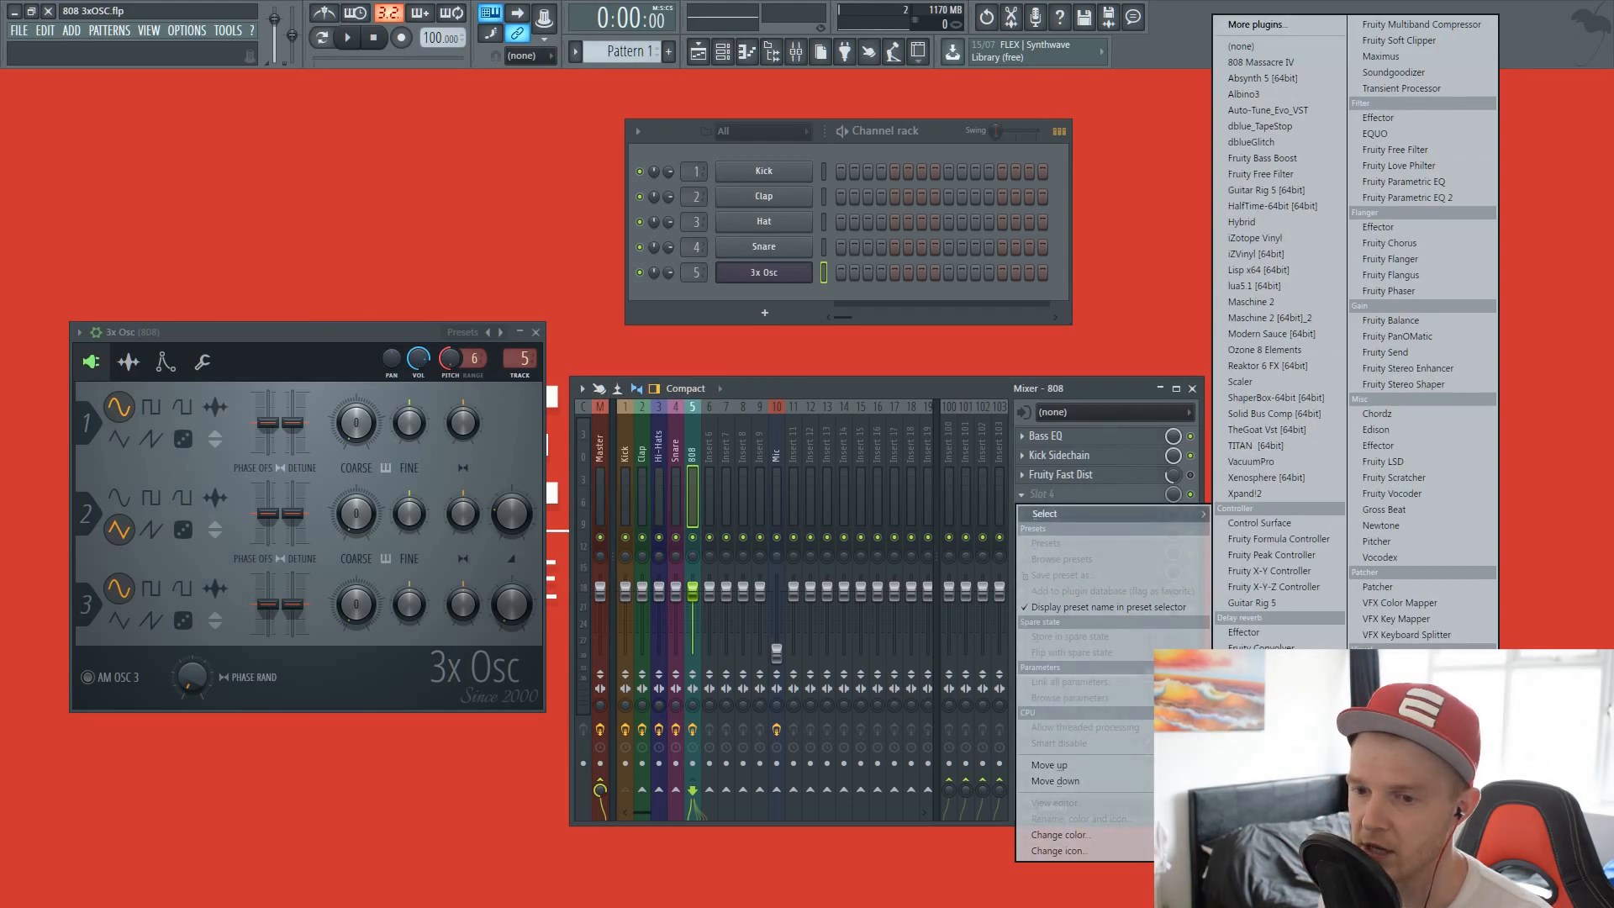
pyautogui.click(1267, 821)
pyautogui.moveTo(167, 518); pyautogui.dragTo(359, 199)
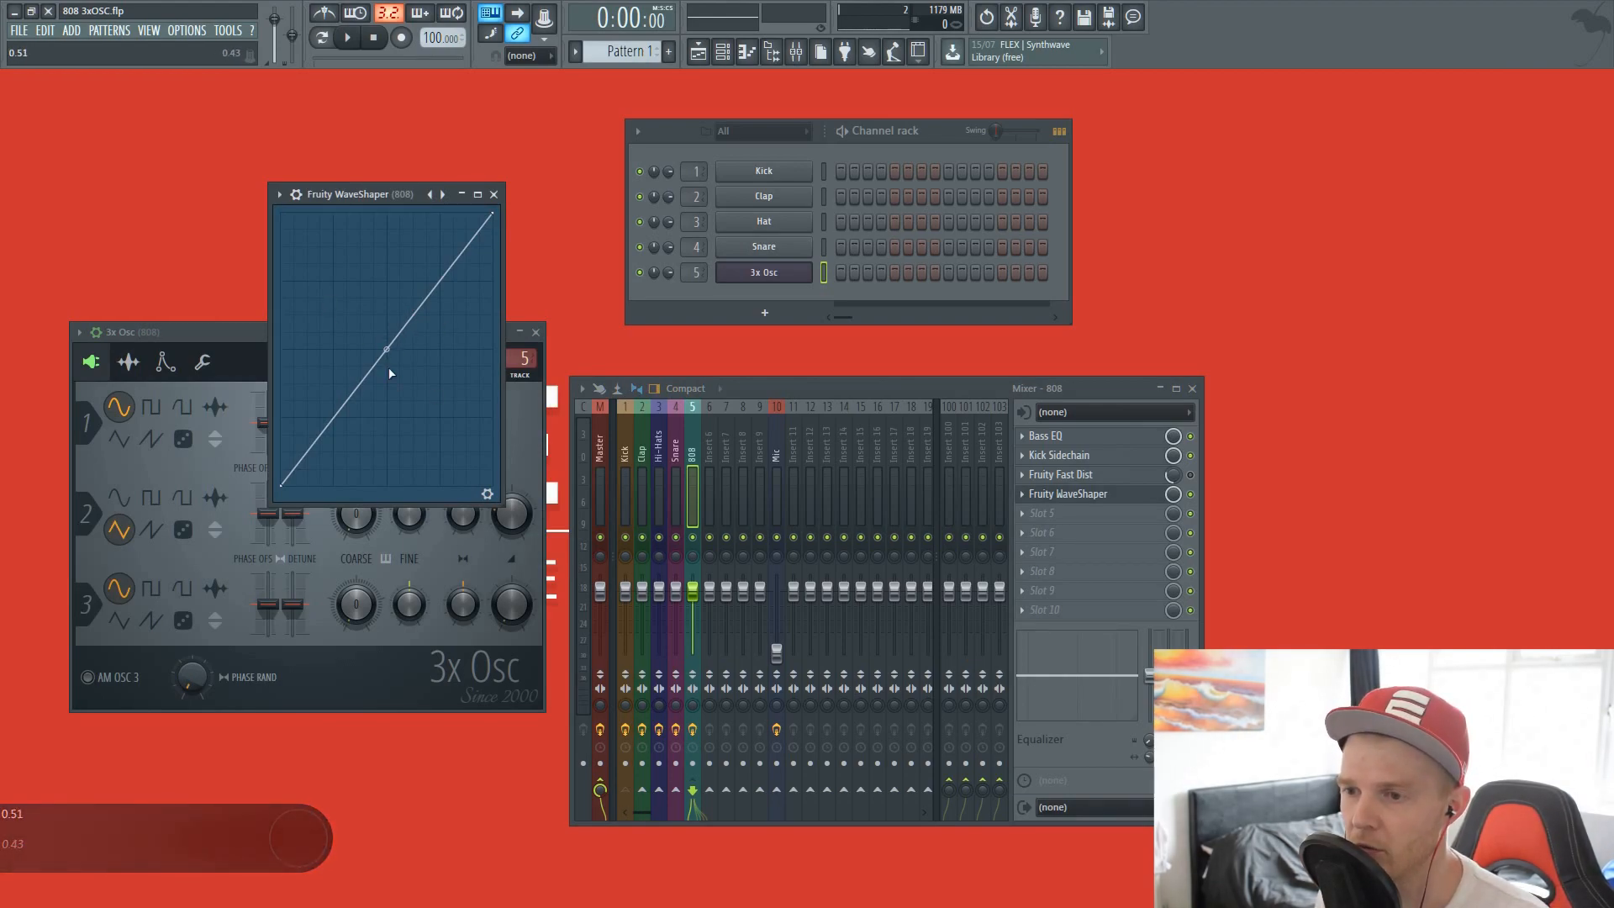
# Step: Add a point near the middle of the WaveShaper curve and pull it well above the diagonal for a steep initial rise
pyautogui.rightClick(396, 338)
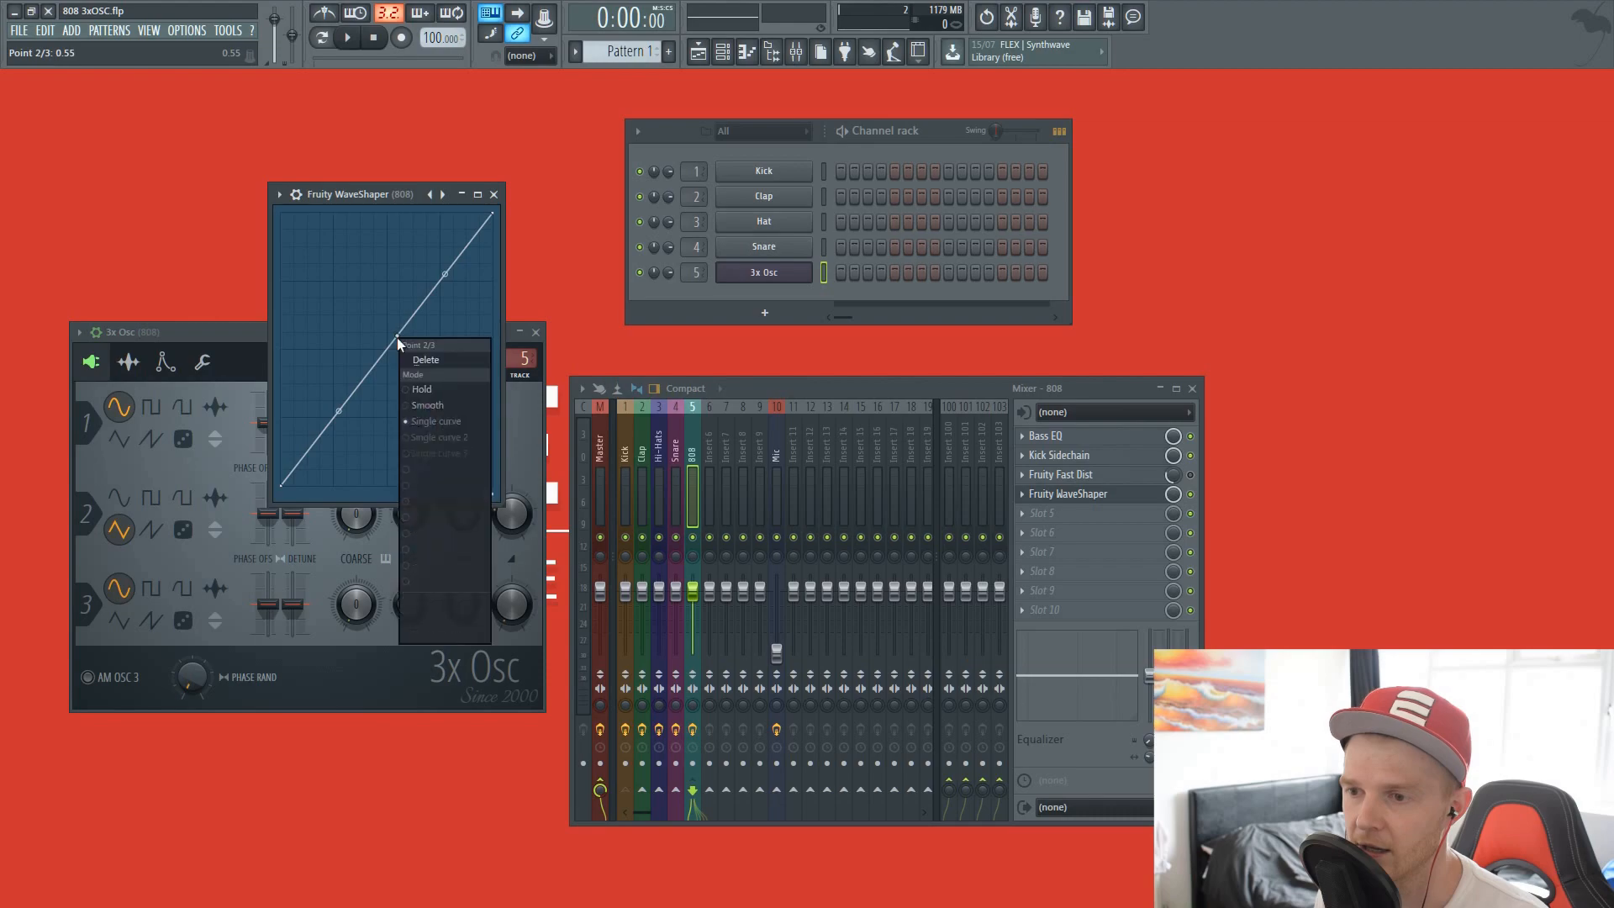
pyautogui.click(416, 356)
pyautogui.rightClick(395, 339)
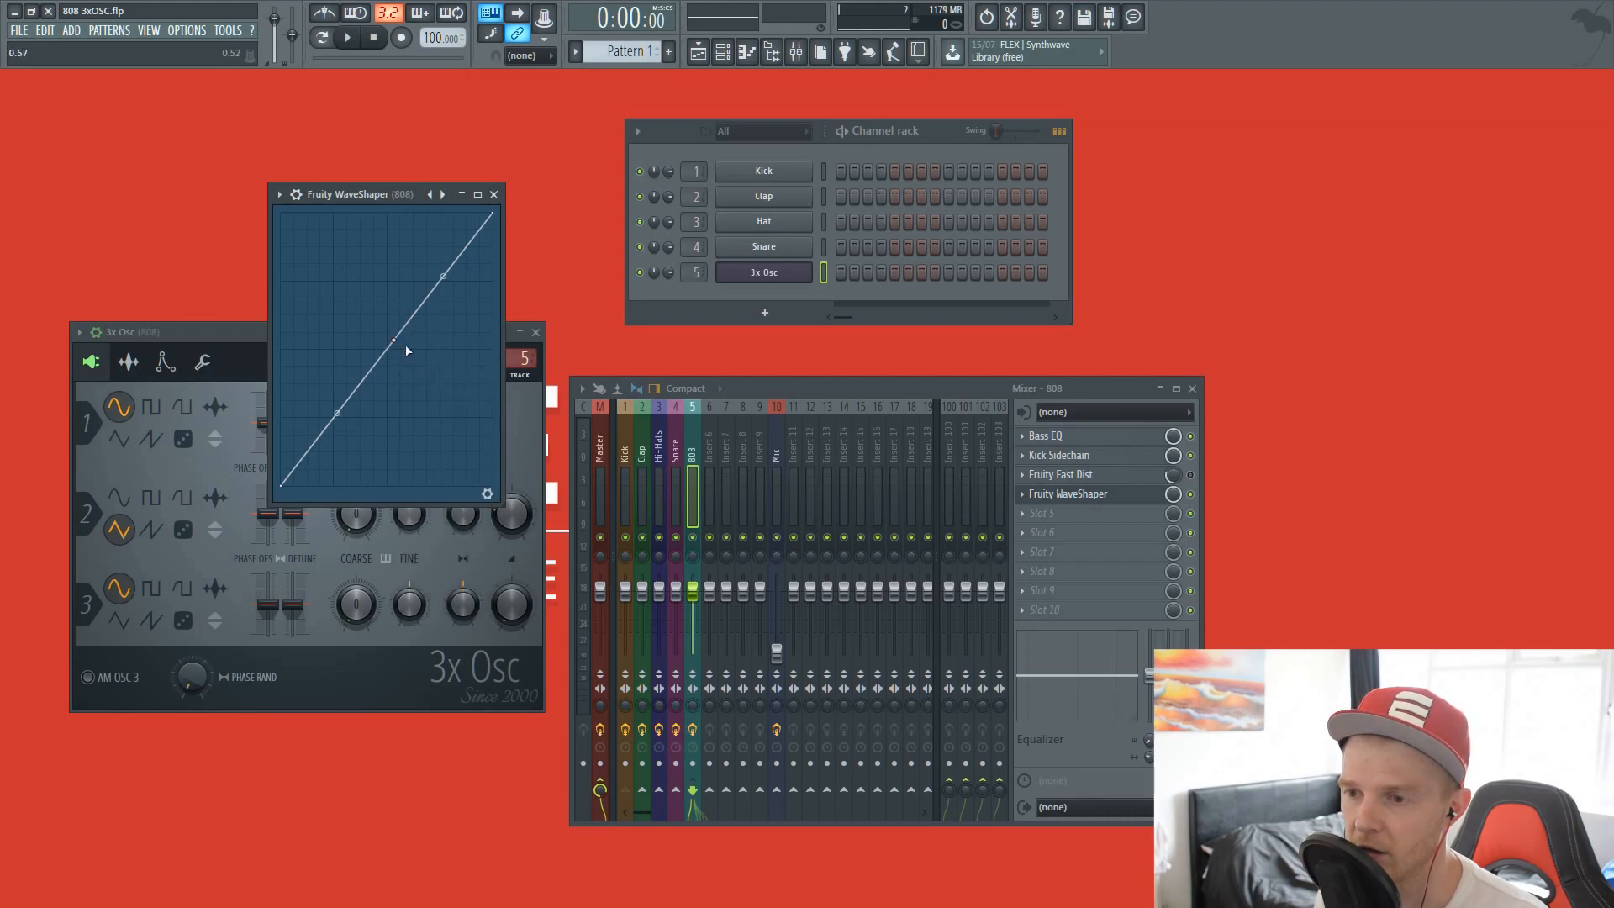
pyautogui.moveTo(395, 342); pyautogui.dragTo(376, 254)
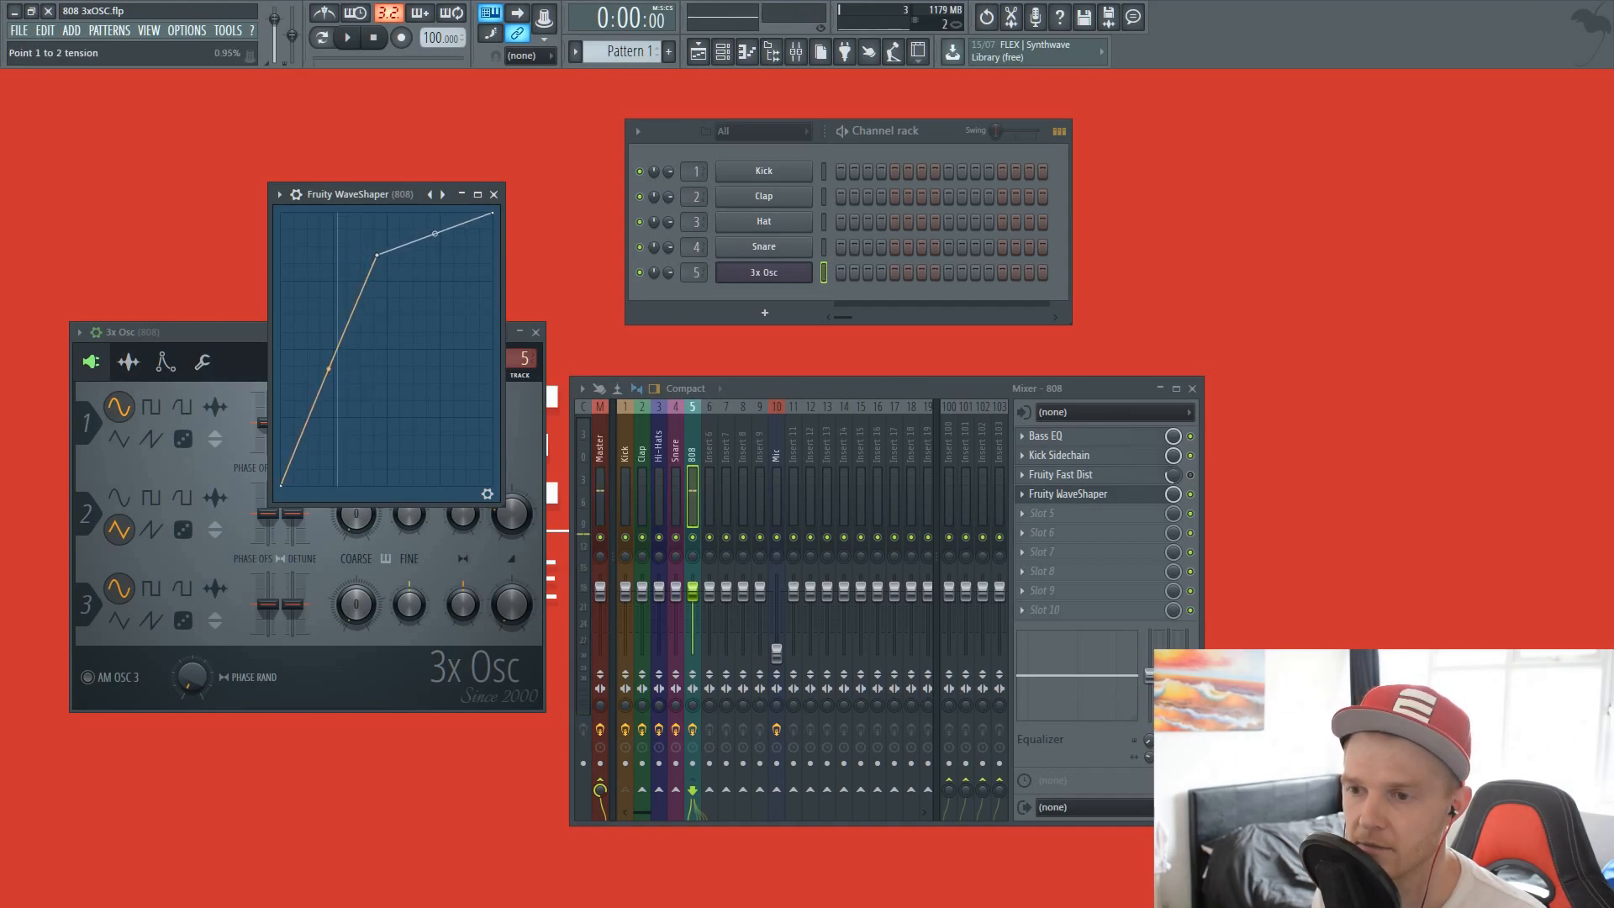
# Step: Bend the first WaveShaper segment upward, lower the curve's end point to flatten the last segment, and audition the 808
pyautogui.moveTo(329, 368); pyautogui.dragTo(328, 315)
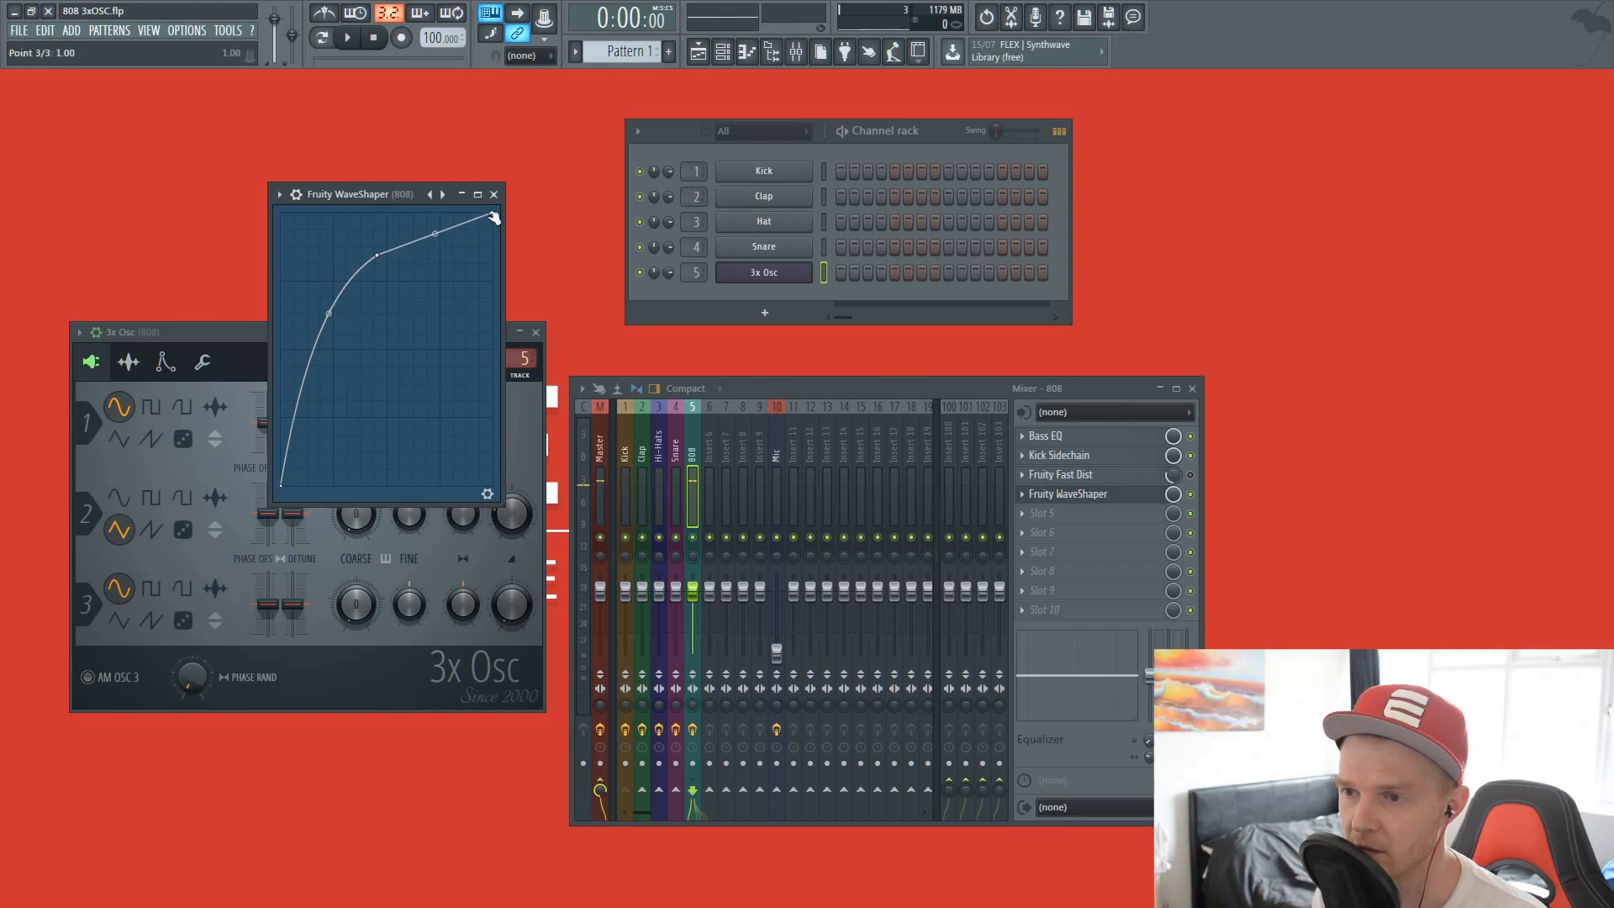
pyautogui.moveTo(494, 218); pyautogui.dragTo(375, 262)
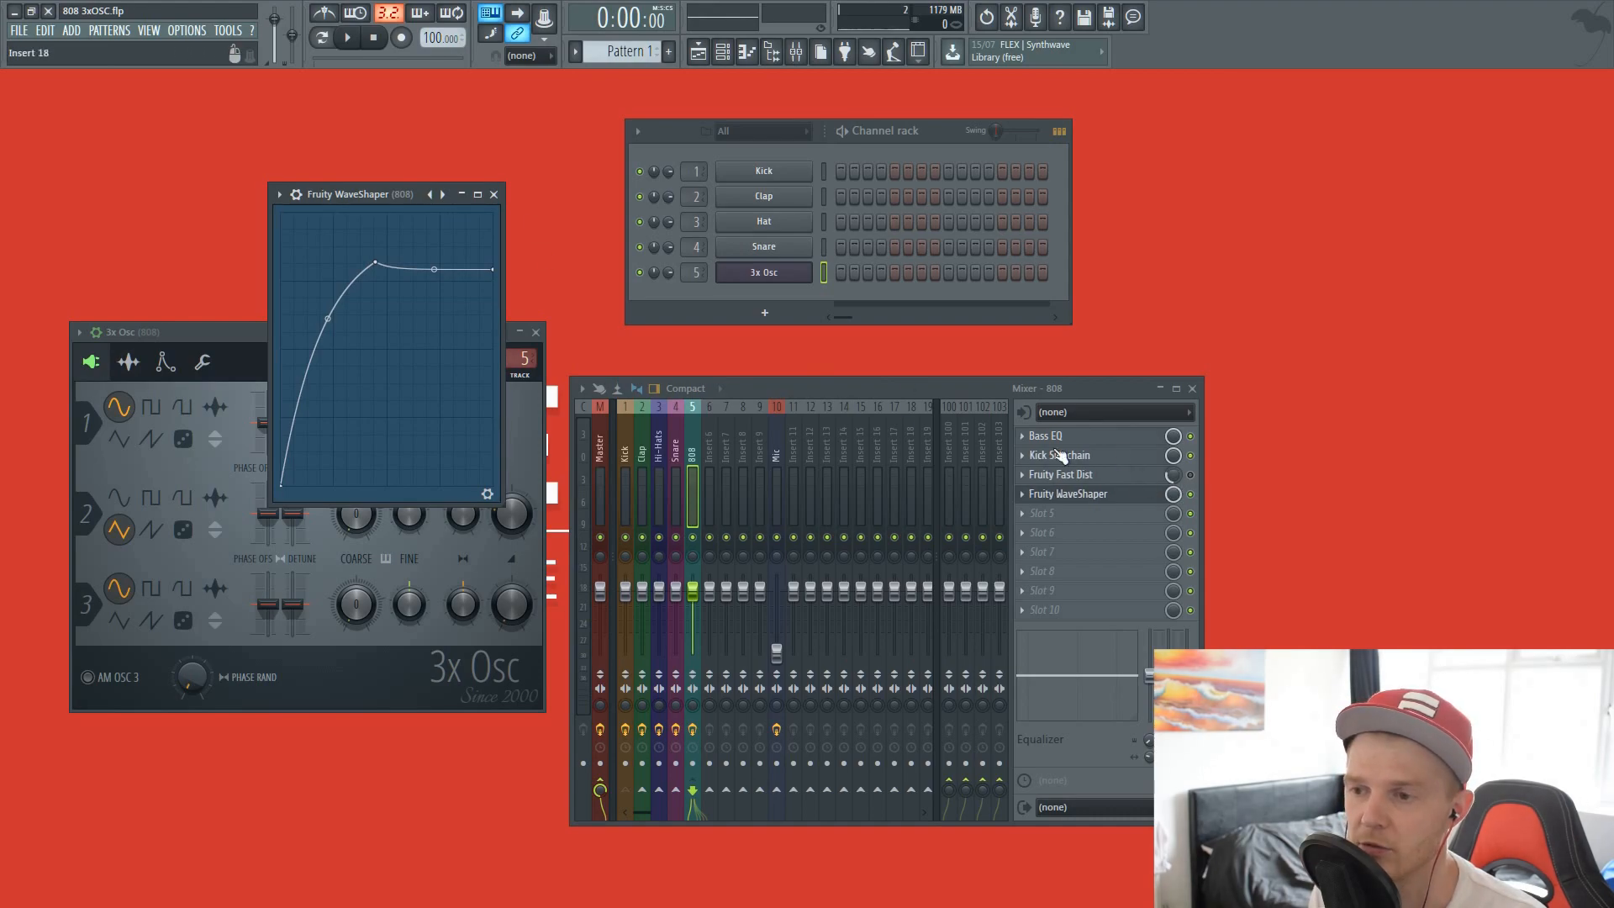
pyautogui.moveTo(379, 194); pyautogui.dragTo(414, 232)
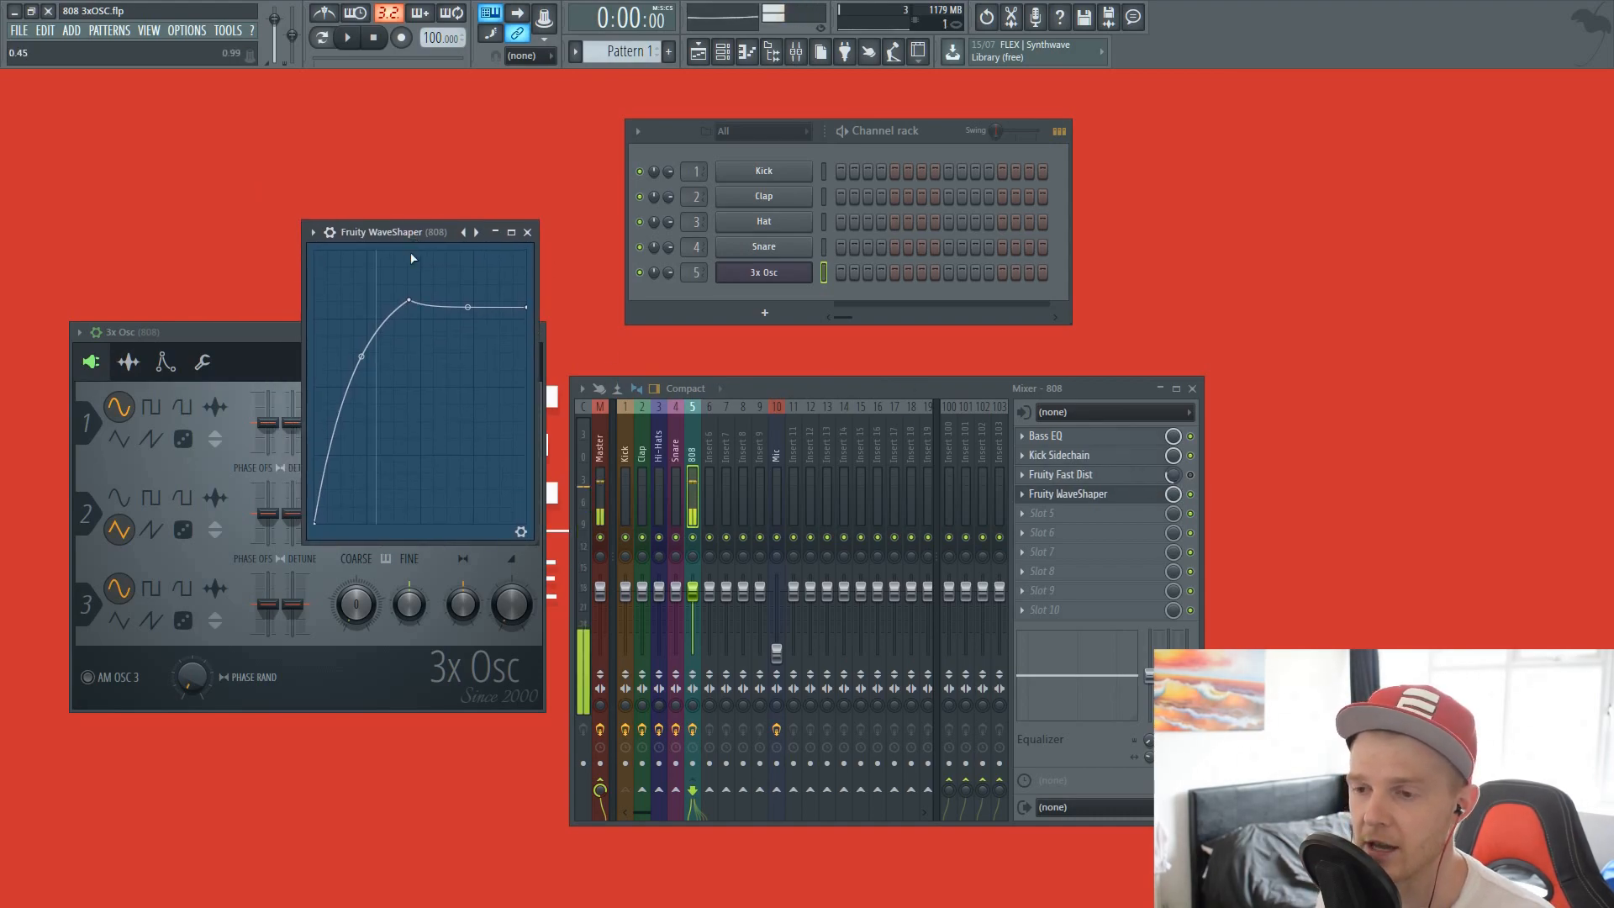
pyautogui.press('b')
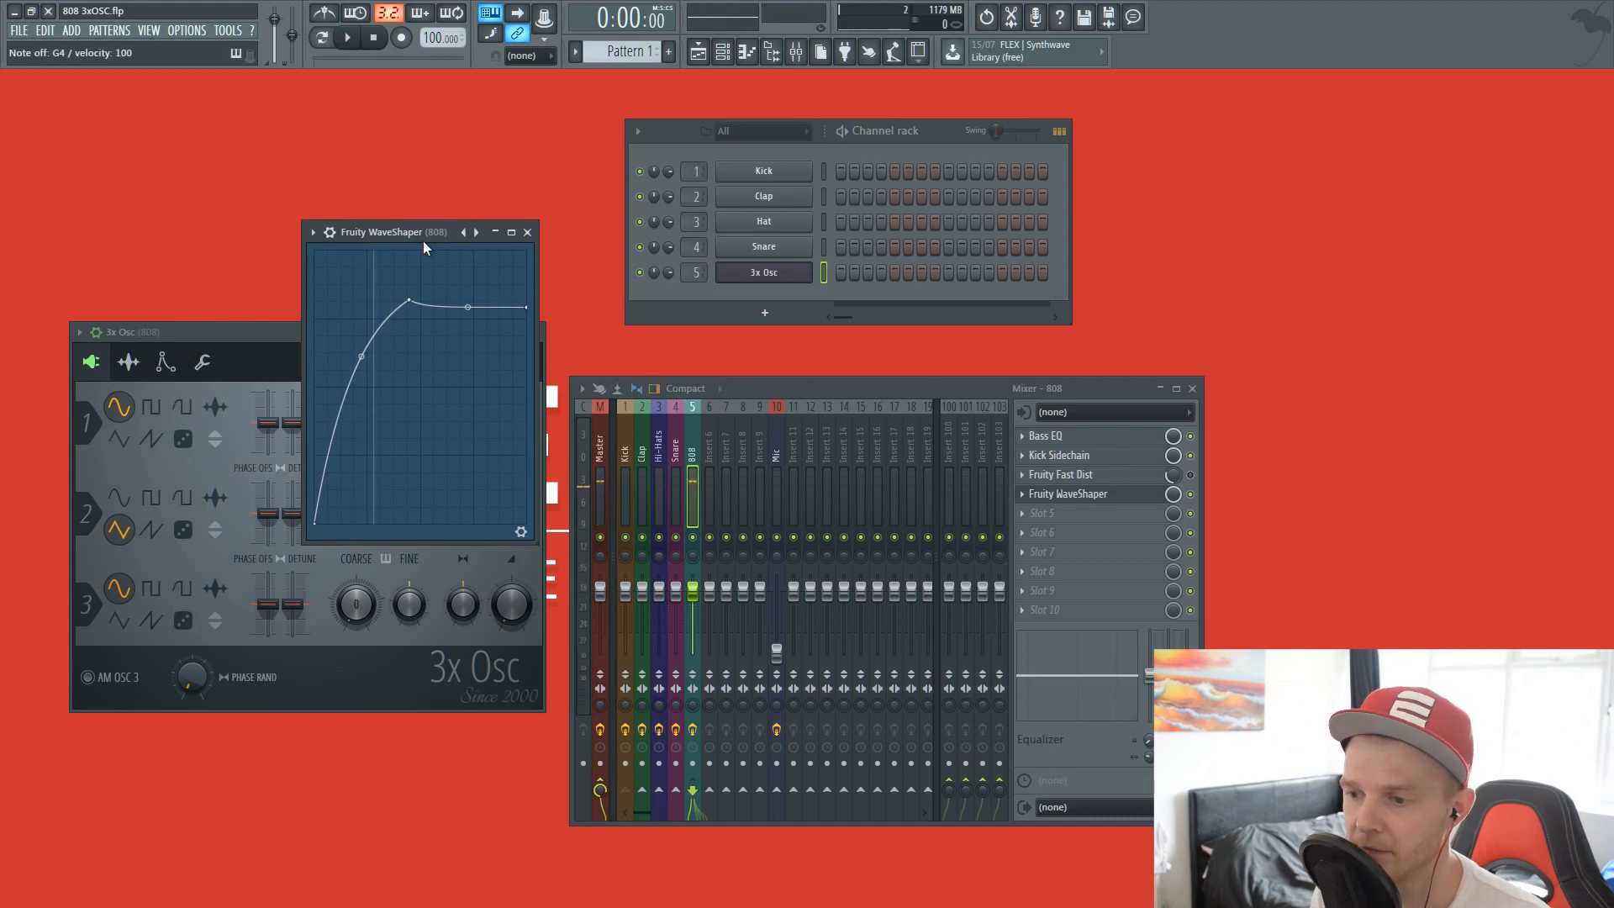
# Step: Show the Fruity WaveShaper settings and set the mix to 48%
pyautogui.click(523, 532)
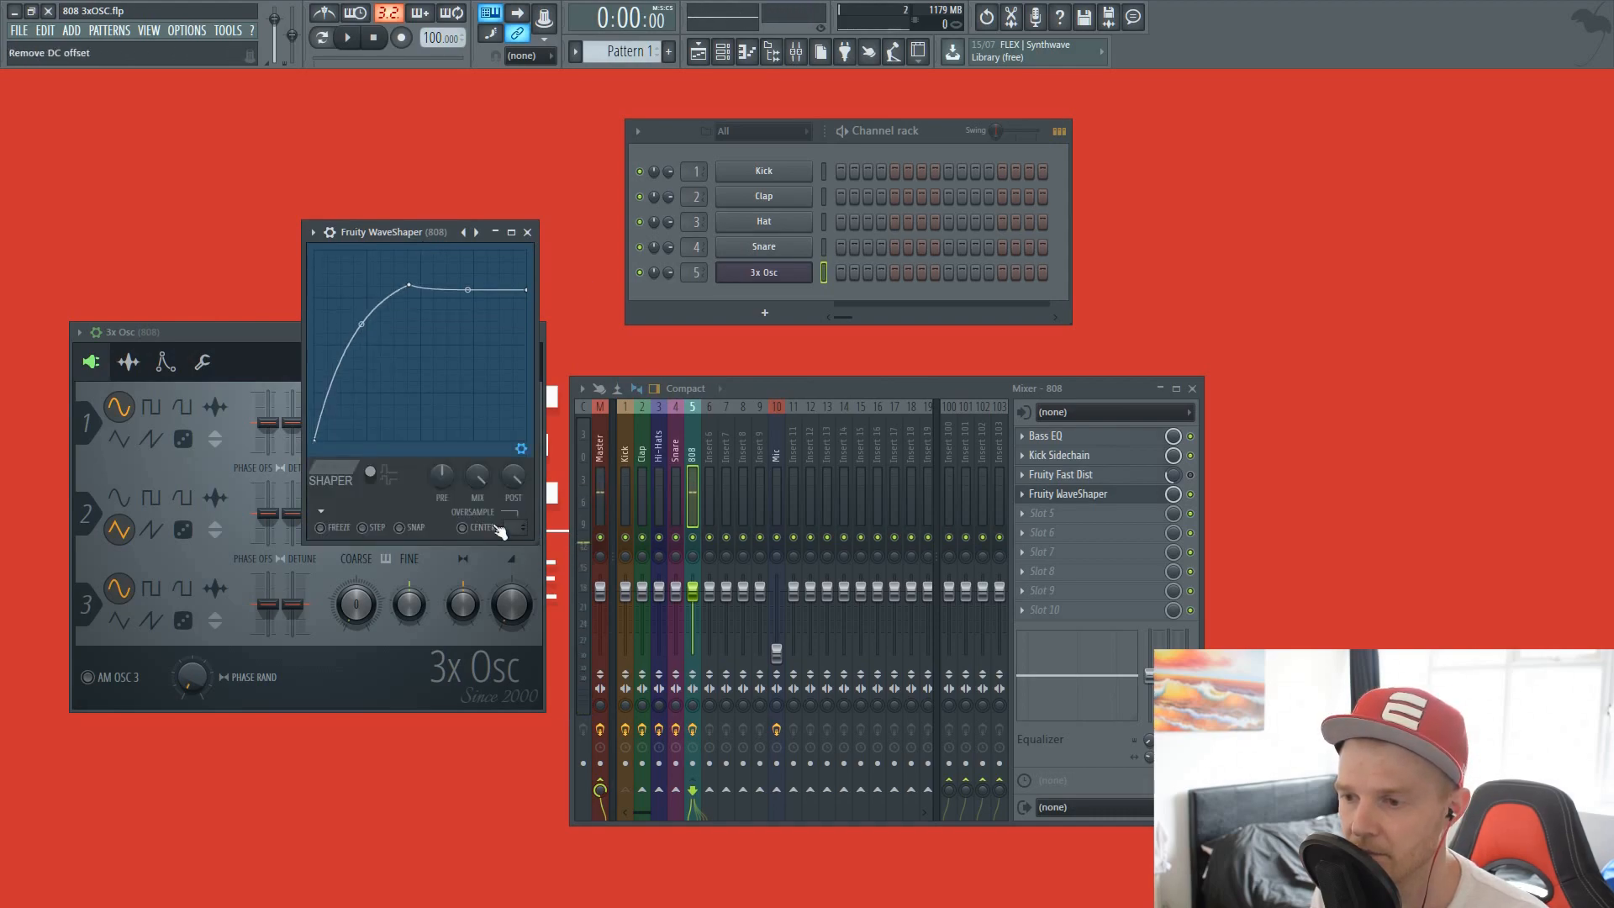
pyautogui.moveTo(486, 476); pyautogui.dragTo(486, 492)
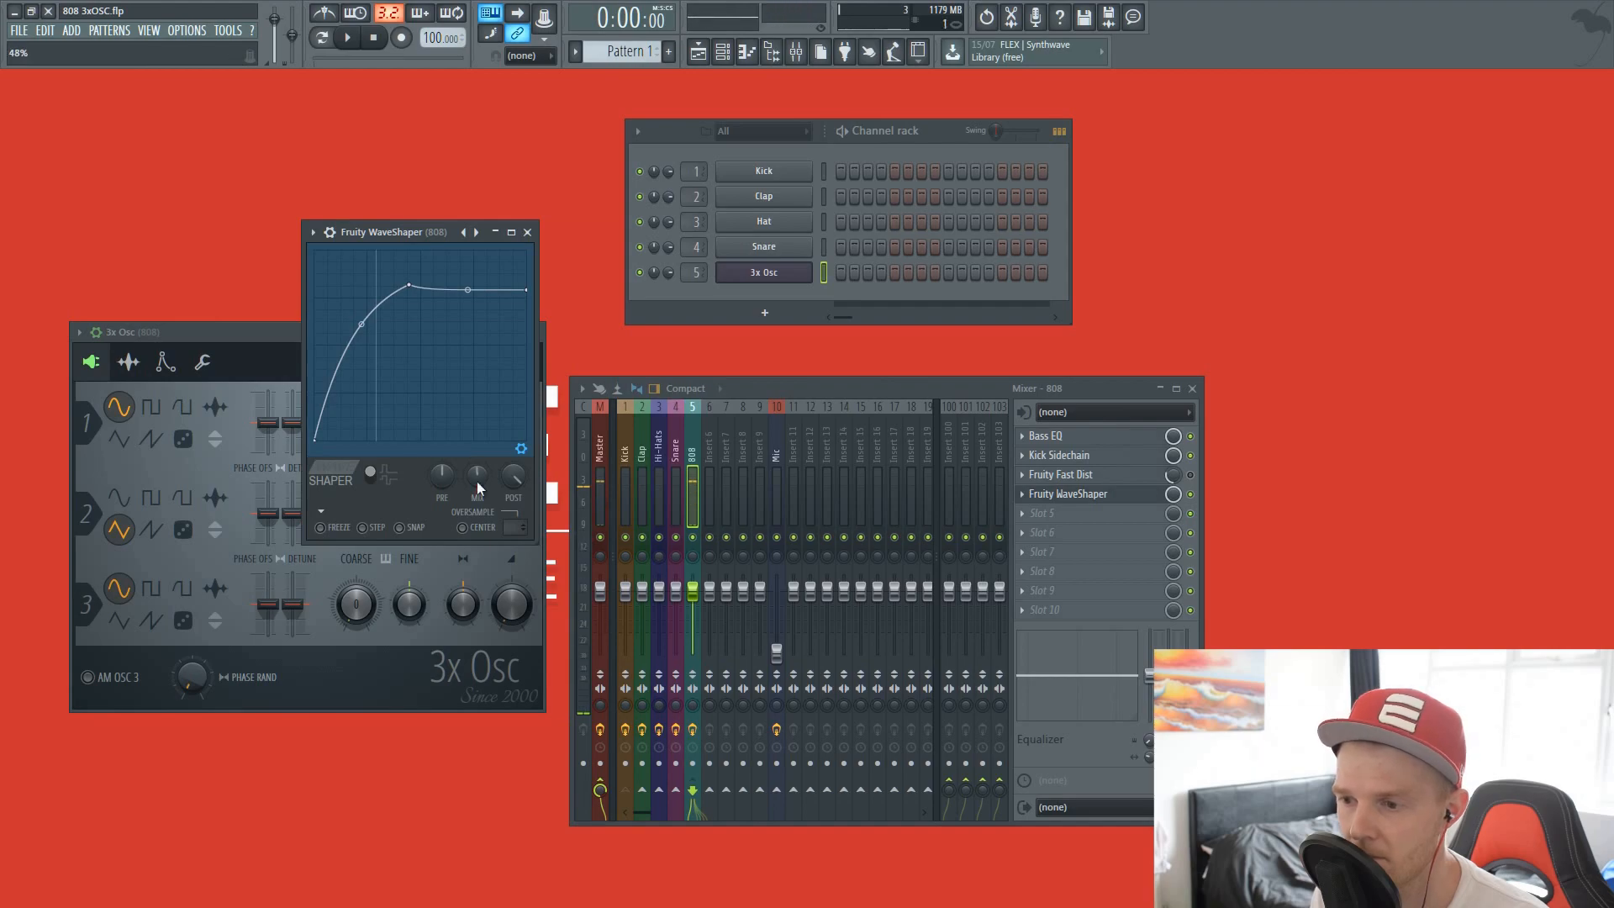
# Step: Audition the 808 with the WaveShaper mix at 65%, raise the mix to 88% and close the plugin window
pyautogui.scroll(4, 476, 481)
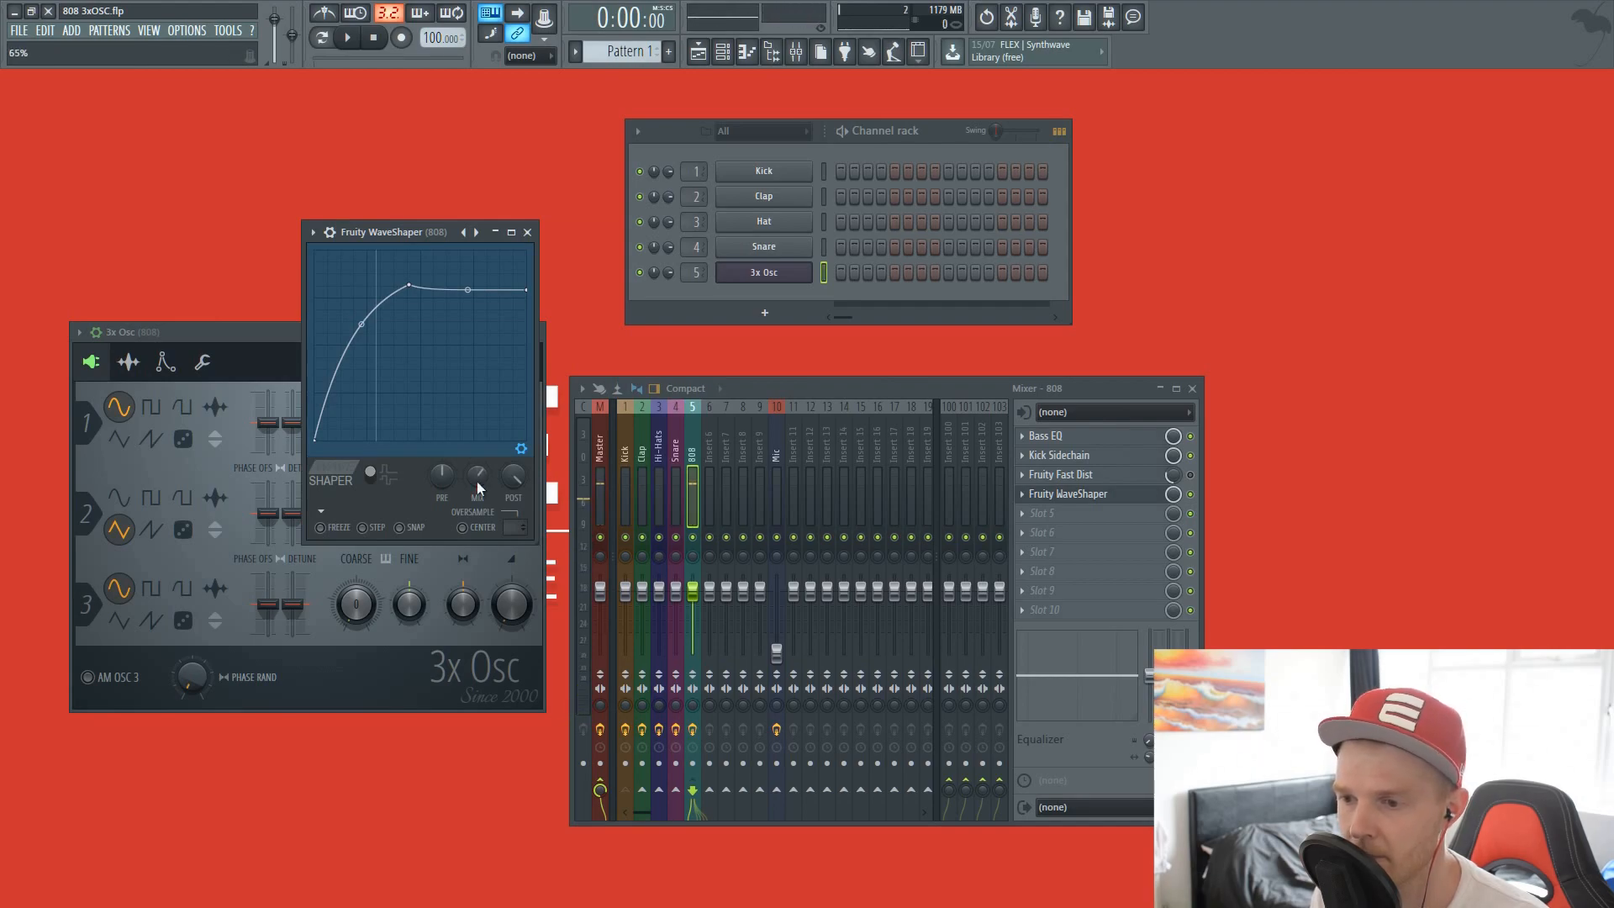
pyautogui.press('b')
pyautogui.press('b')
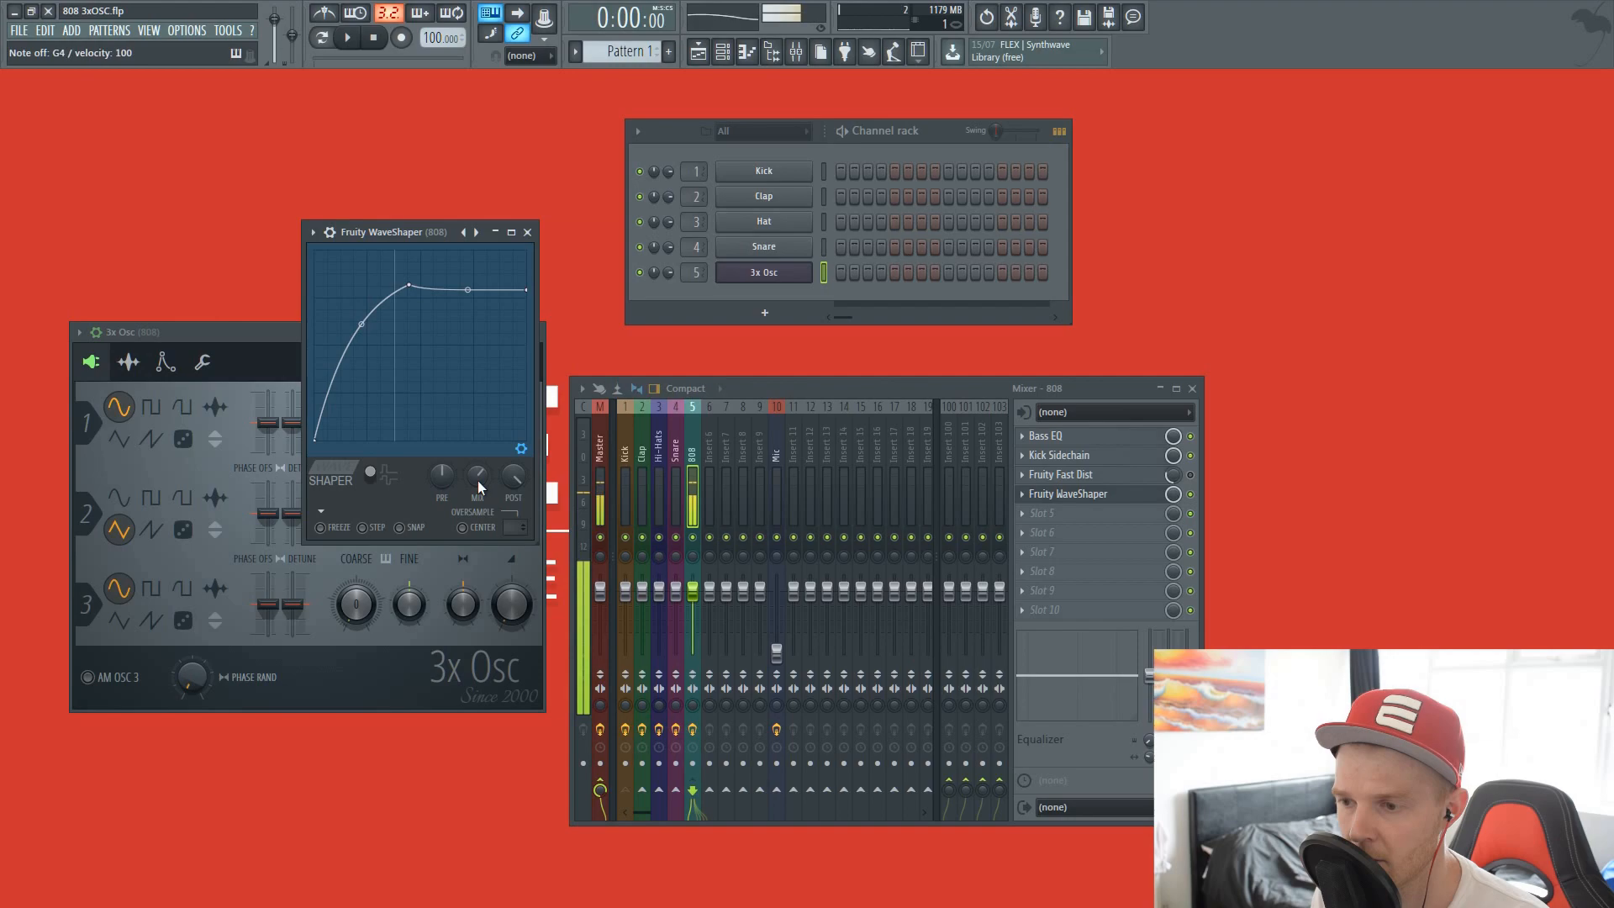
pyautogui.press('b')
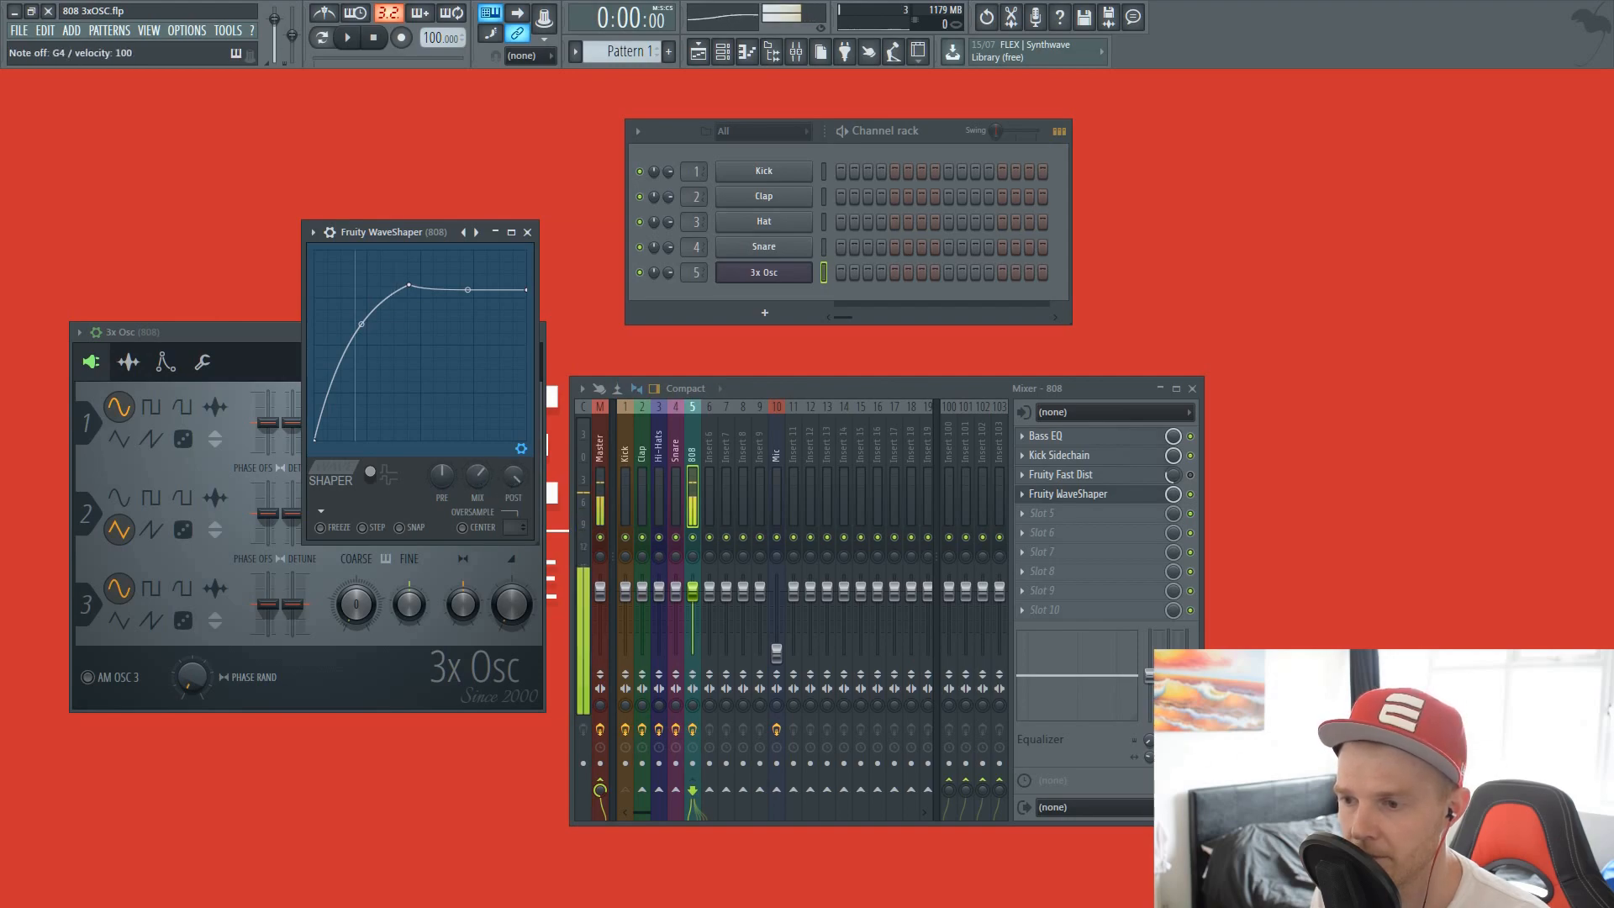
pyautogui.press('b')
pyautogui.press('b')
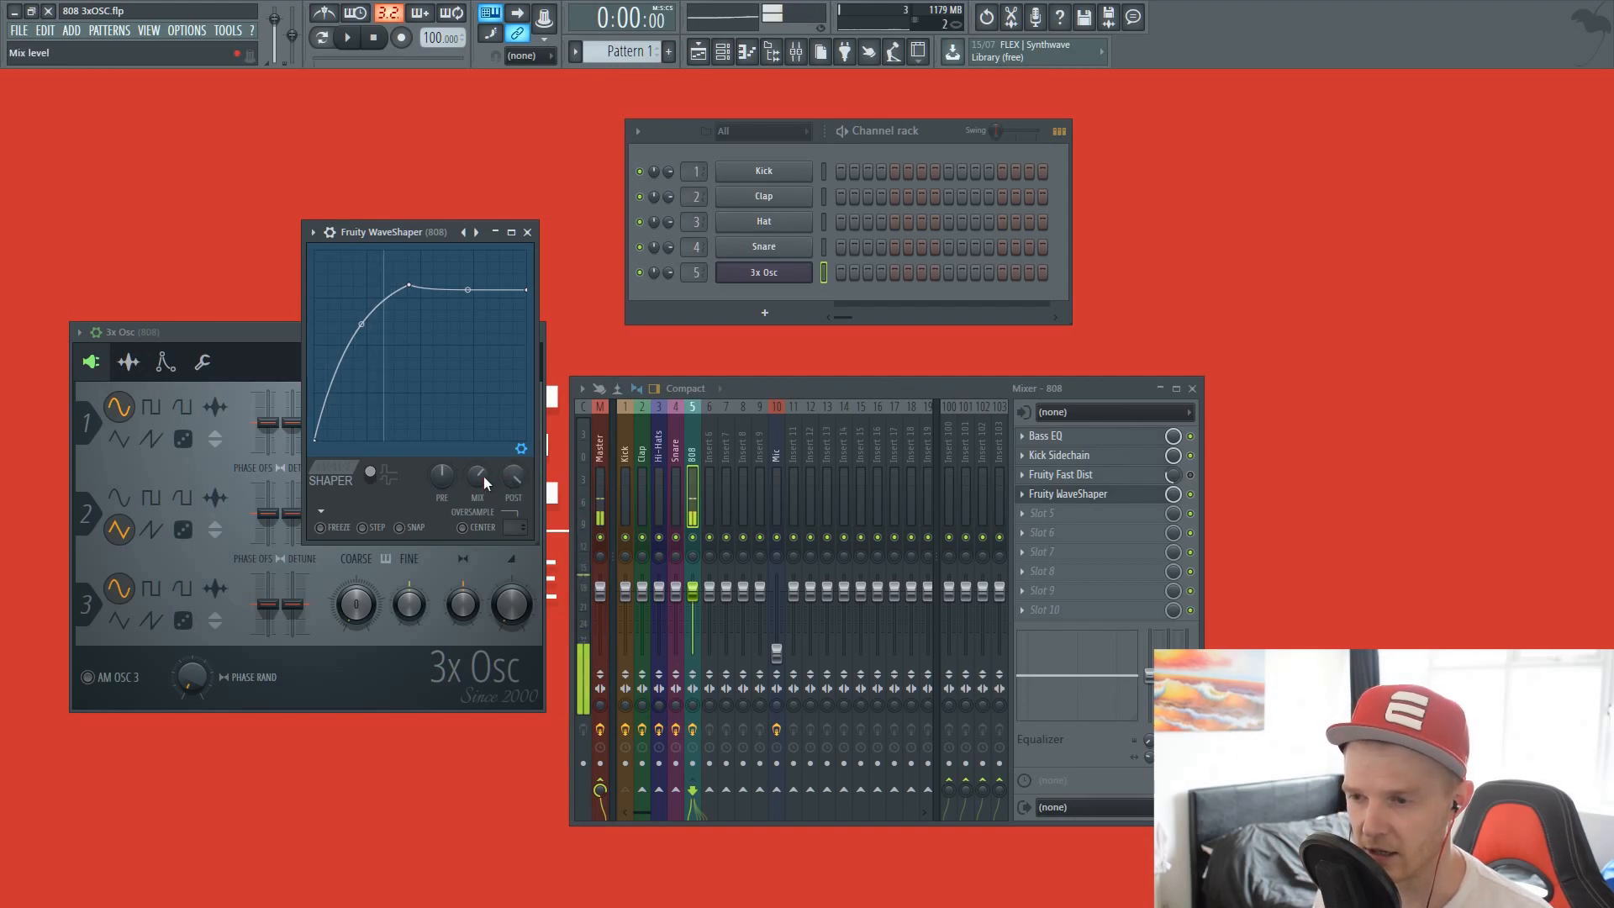
pyautogui.press('b')
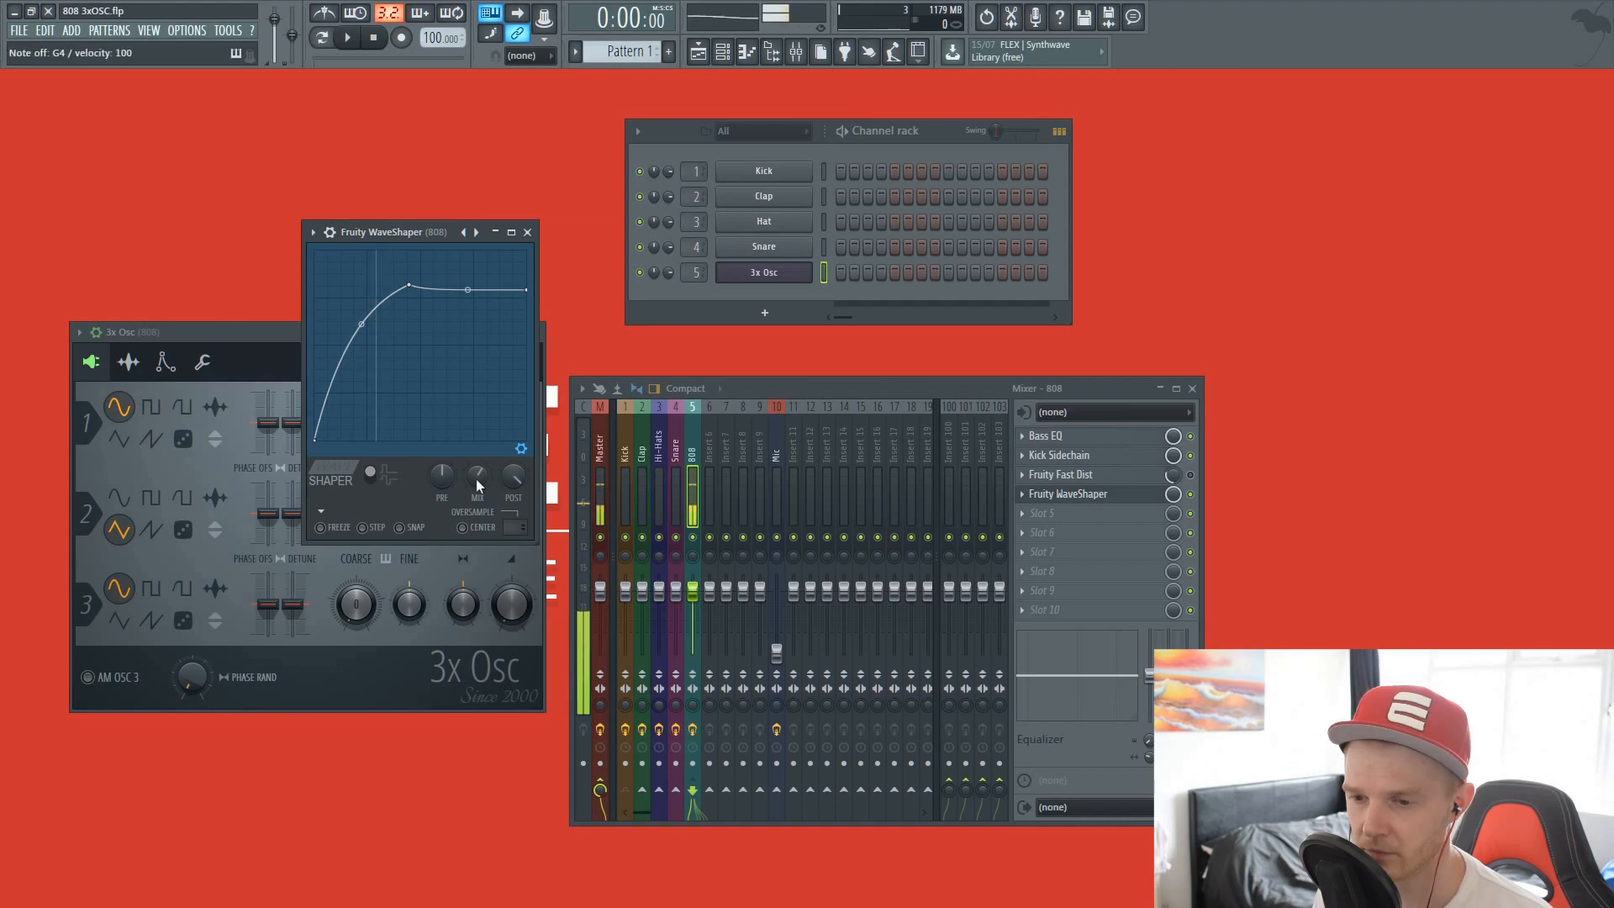
pyautogui.press('b')
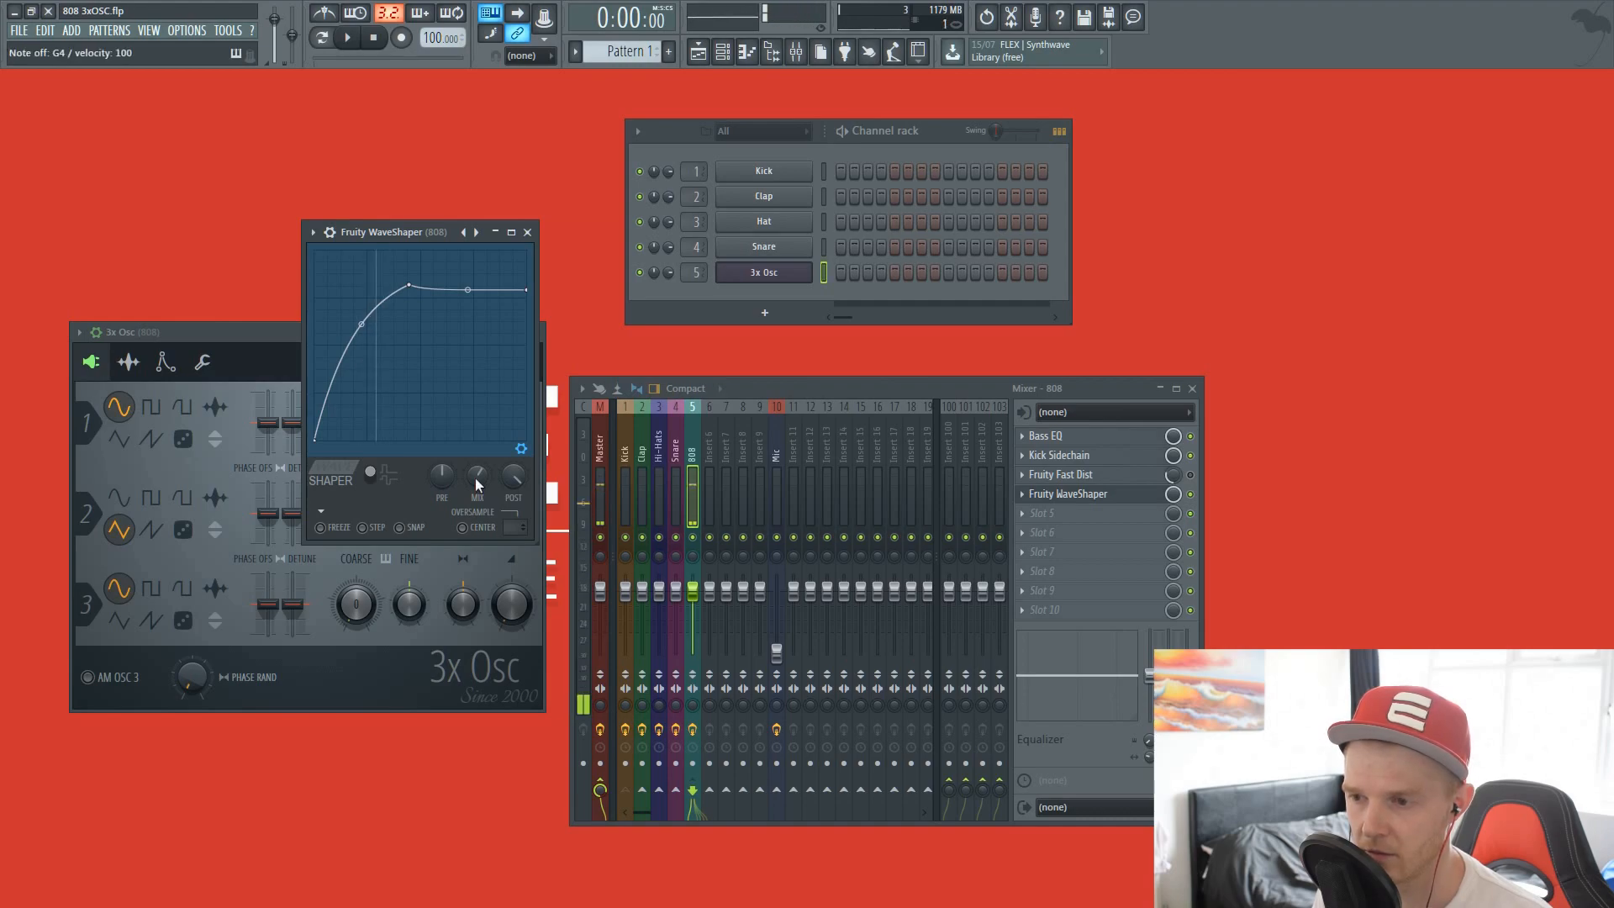
pyautogui.press('b')
pyautogui.scroll(-2, 476, 478)
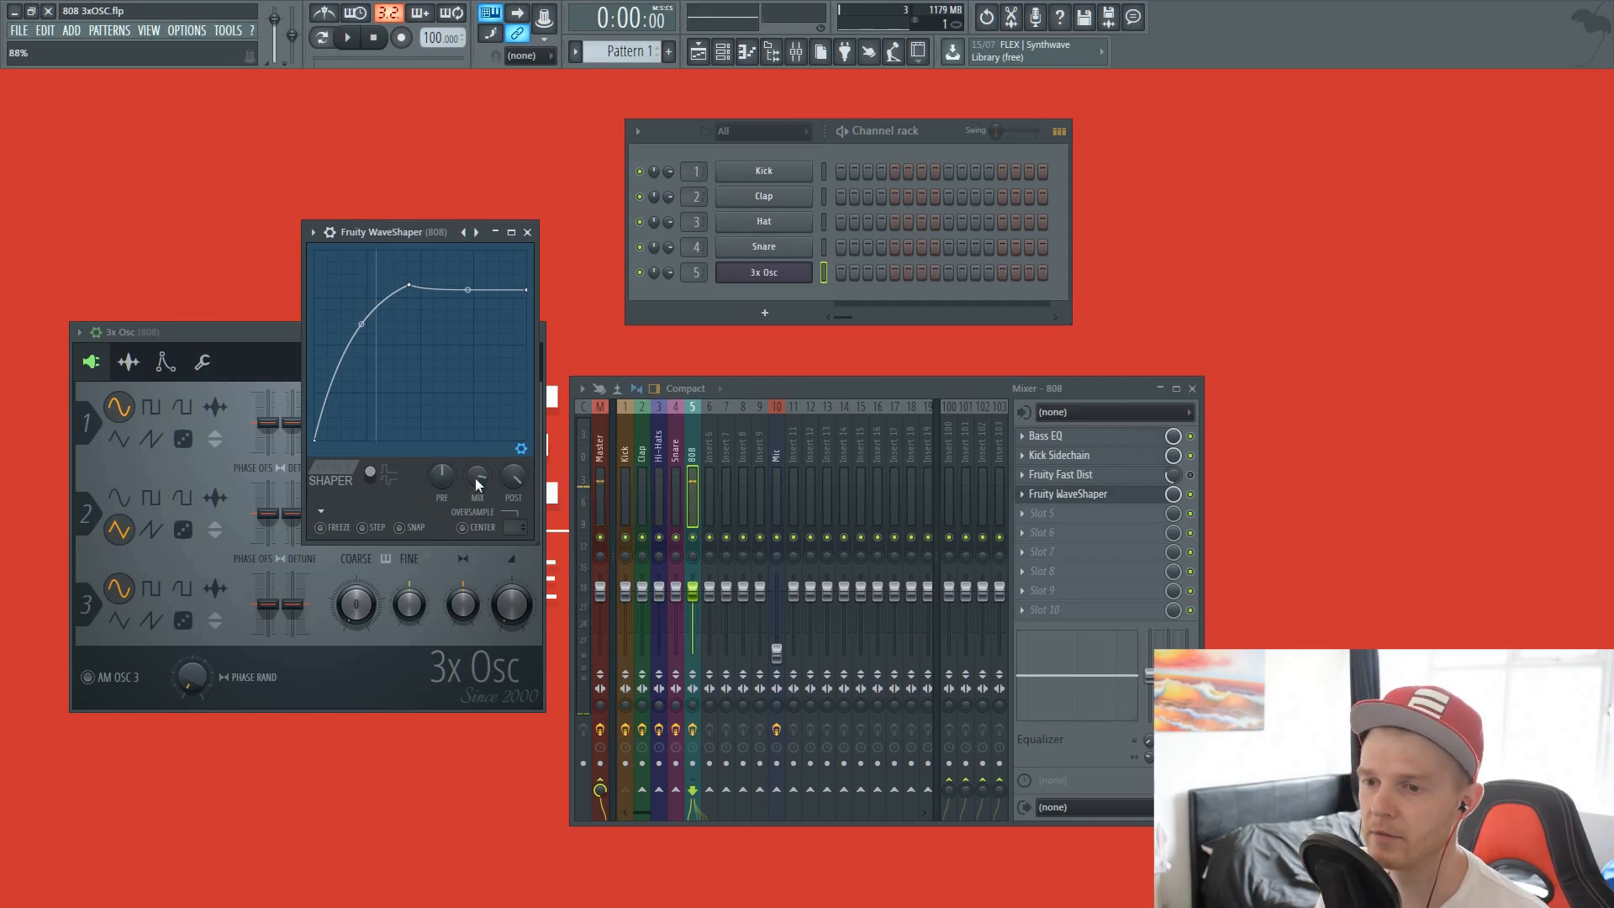
pyautogui.click(528, 232)
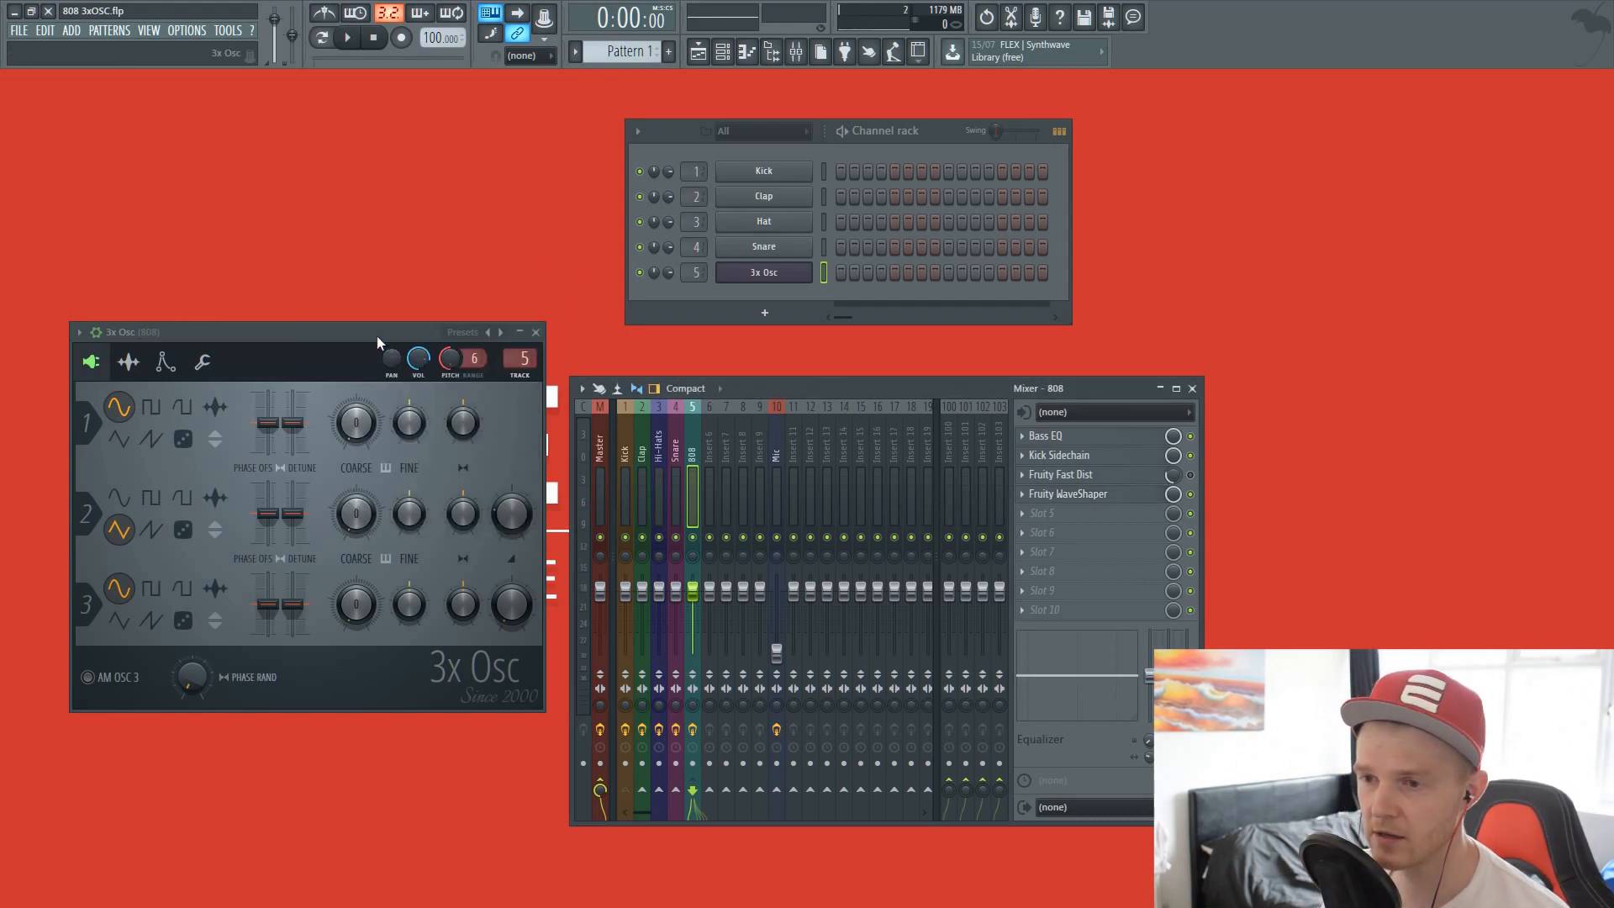
# Step: Move the 3x Osc window higher and audition the 808 on four ascending notes up to F4
pyautogui.moveTo(377, 338); pyautogui.dragTo(375, 235)
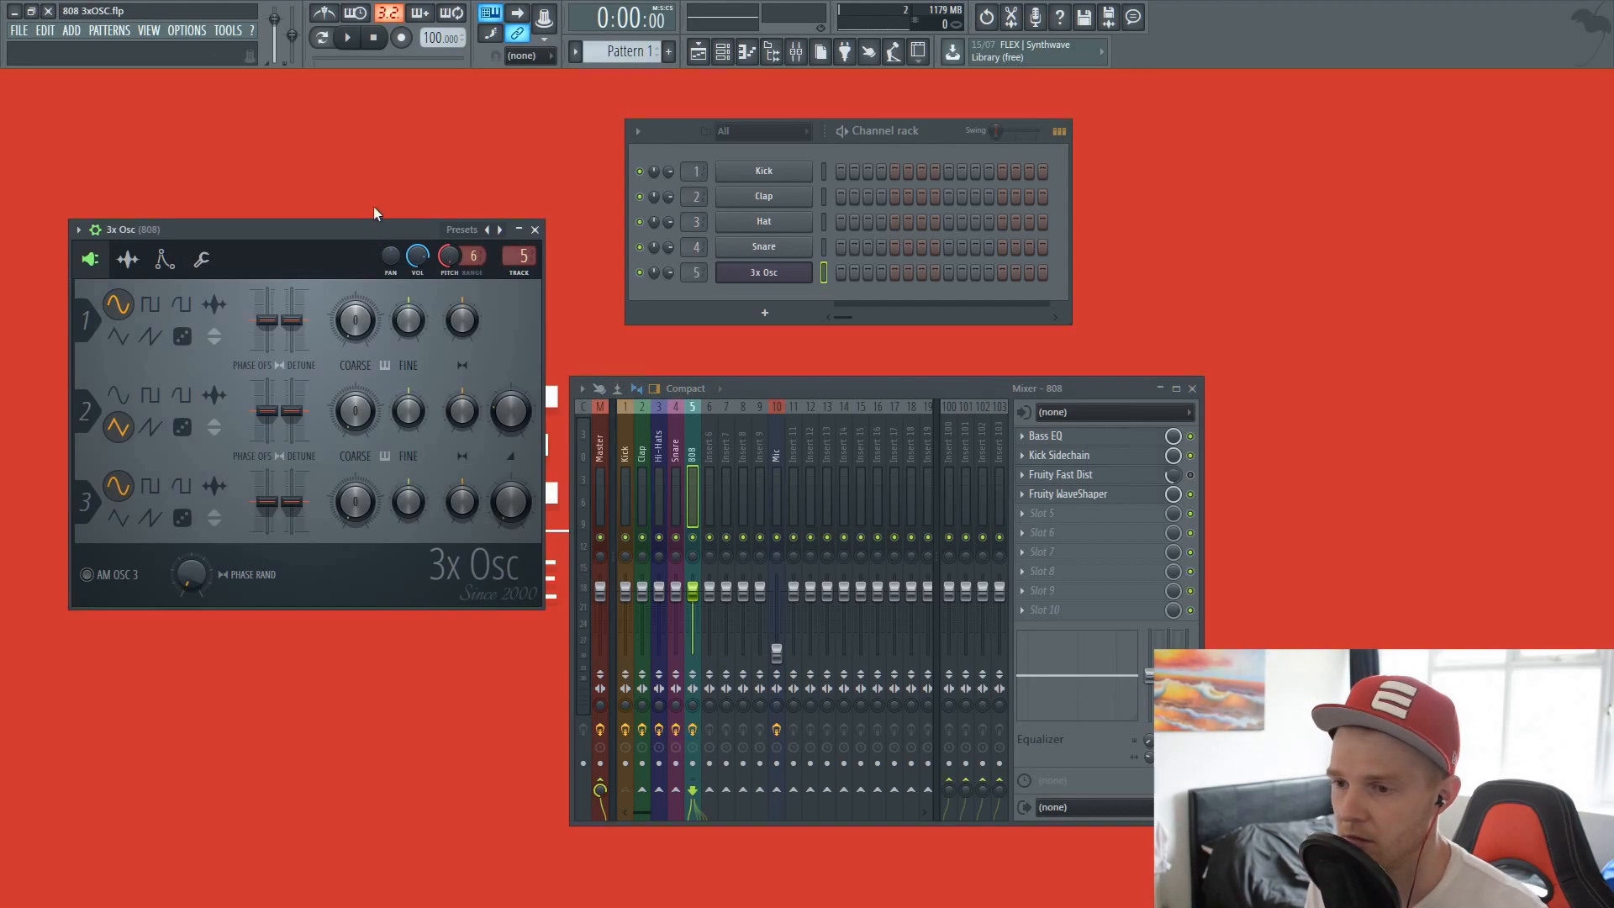
pyautogui.press('z')
pyautogui.press('x')
pyautogui.press('c')
pyautogui.press('v')
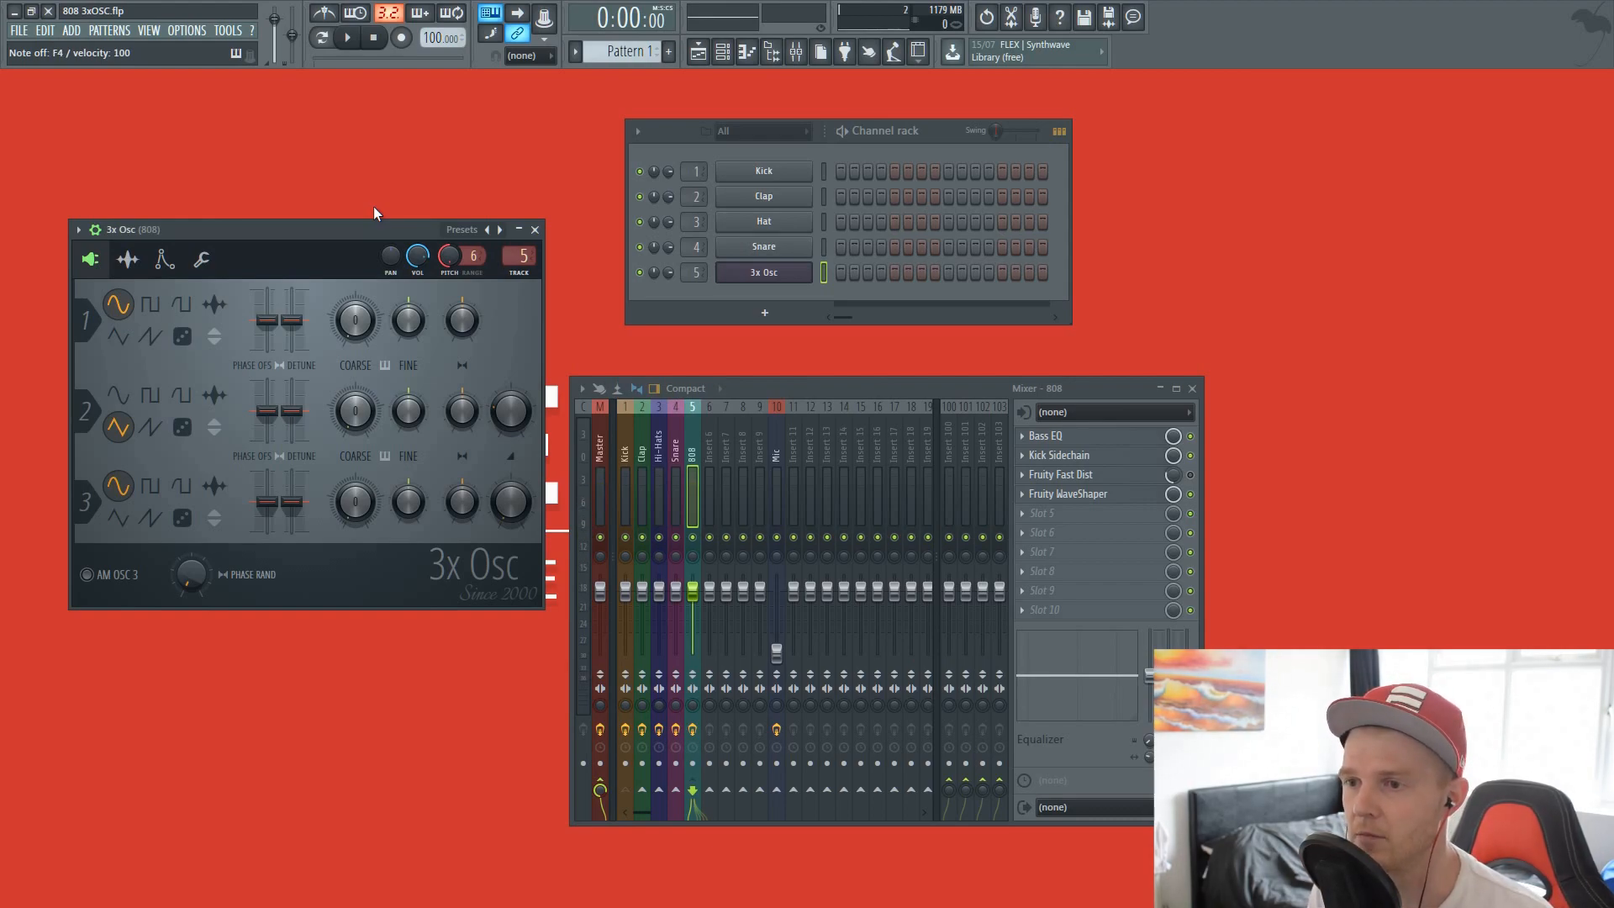
# Step: Reposition the 3x Osc and mixer windows so they sit side by side without overlapping
pyautogui.moveTo(419, 225); pyautogui.dragTo(401, 194)
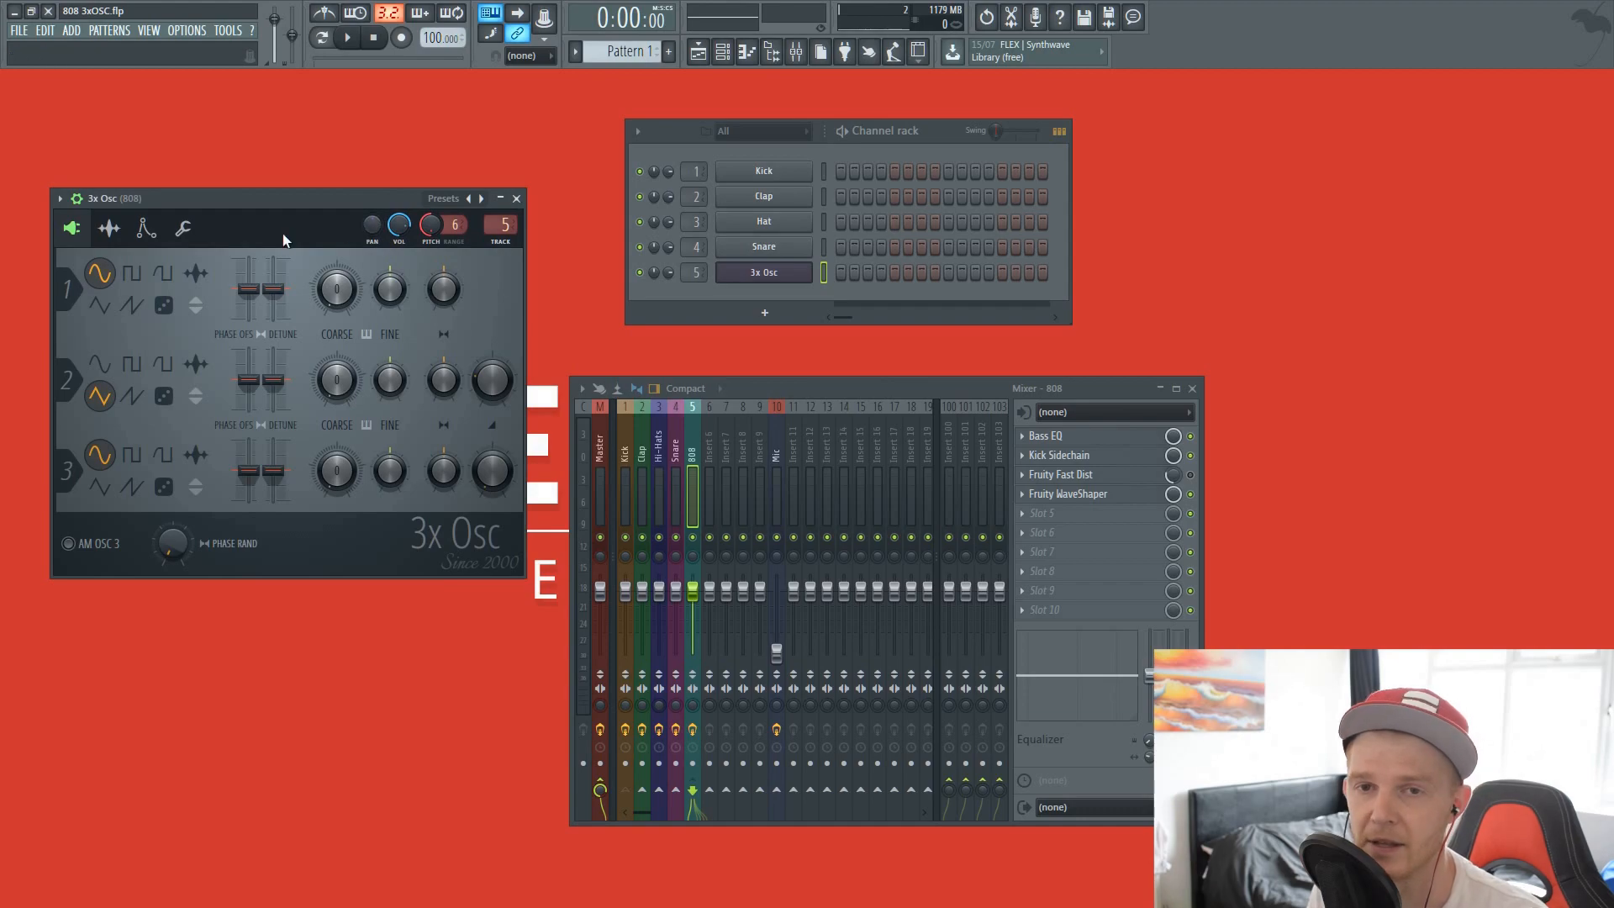
pyautogui.moveTo(191, 195); pyautogui.dragTo(233, 198)
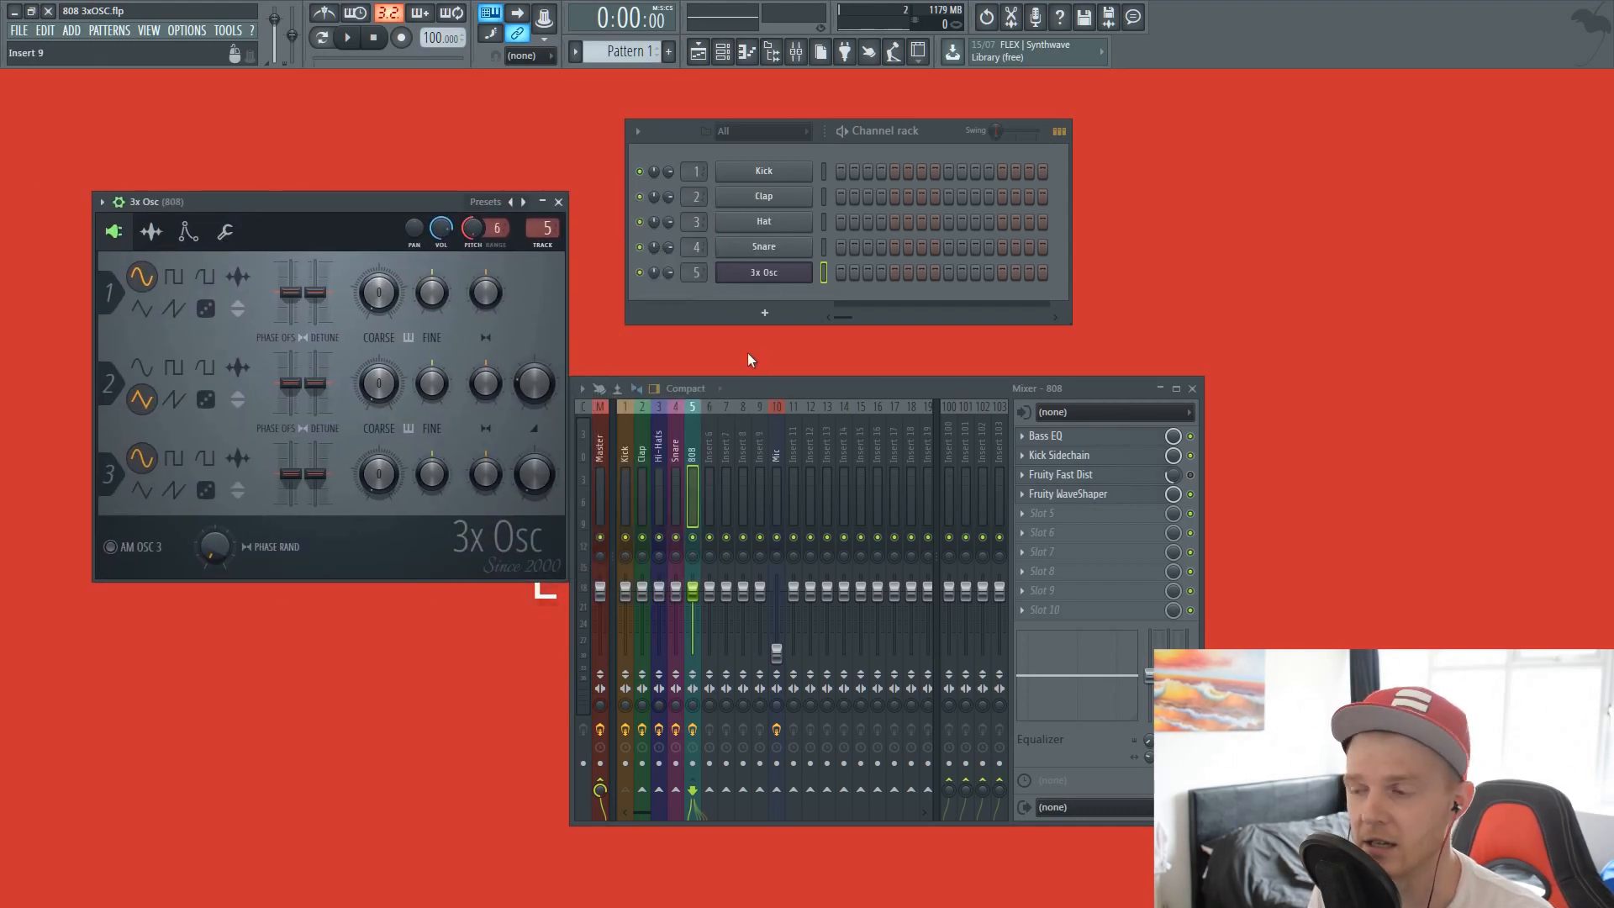
pyautogui.moveTo(755, 388); pyautogui.dragTo(793, 377)
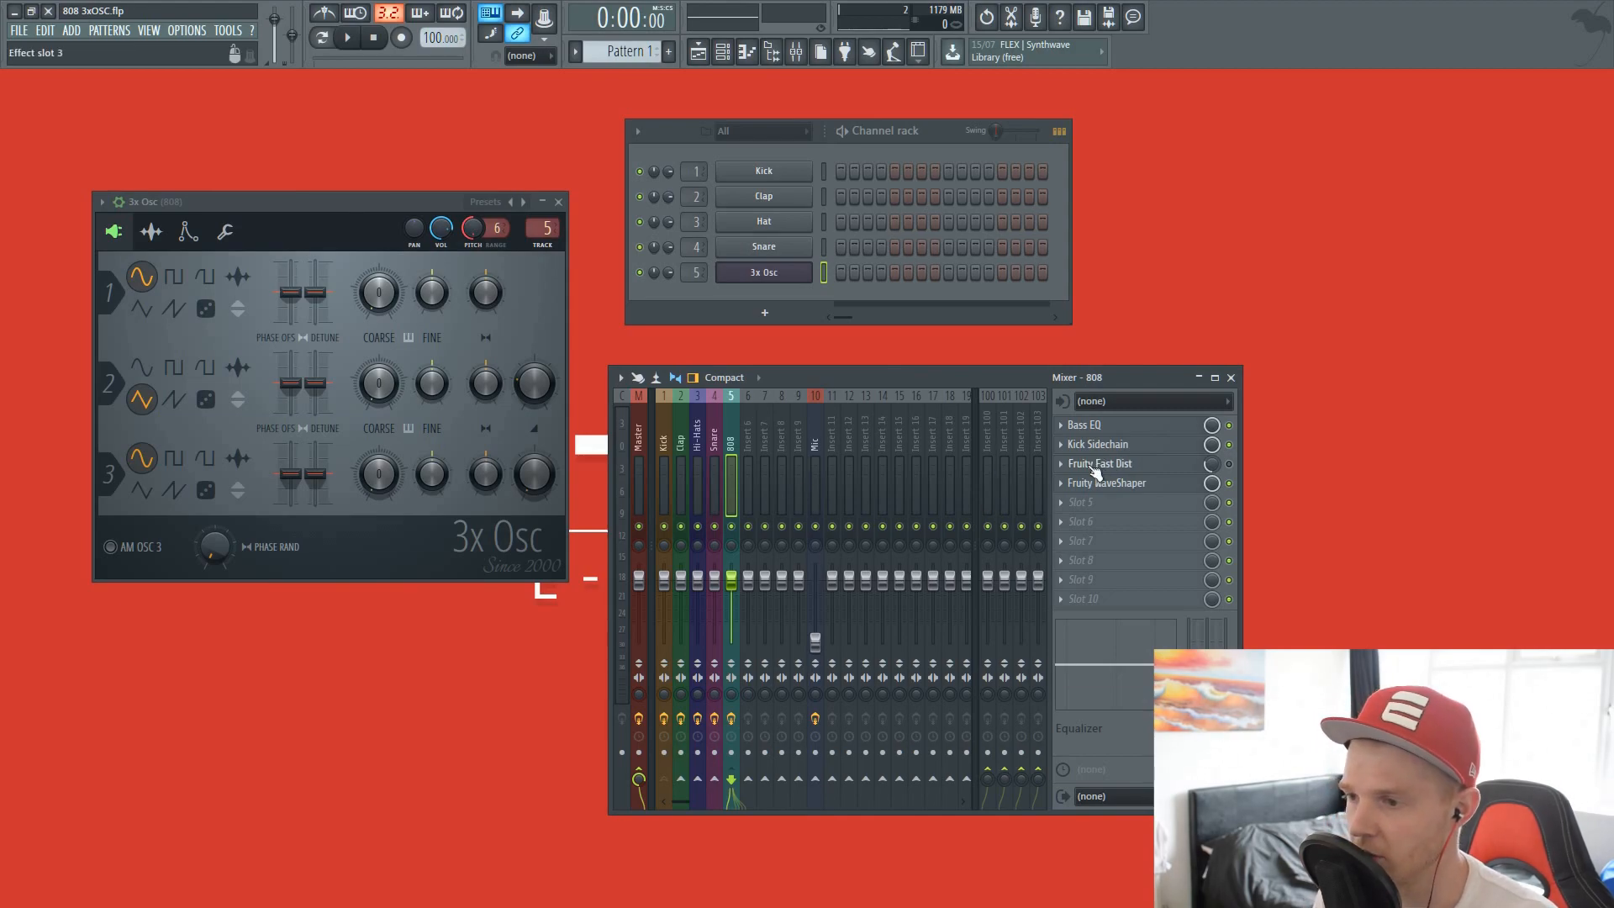
# Step: Save the 808 mixer track state as a preset, replacing the existing "808 tutorial" file
pyautogui.click(621, 379)
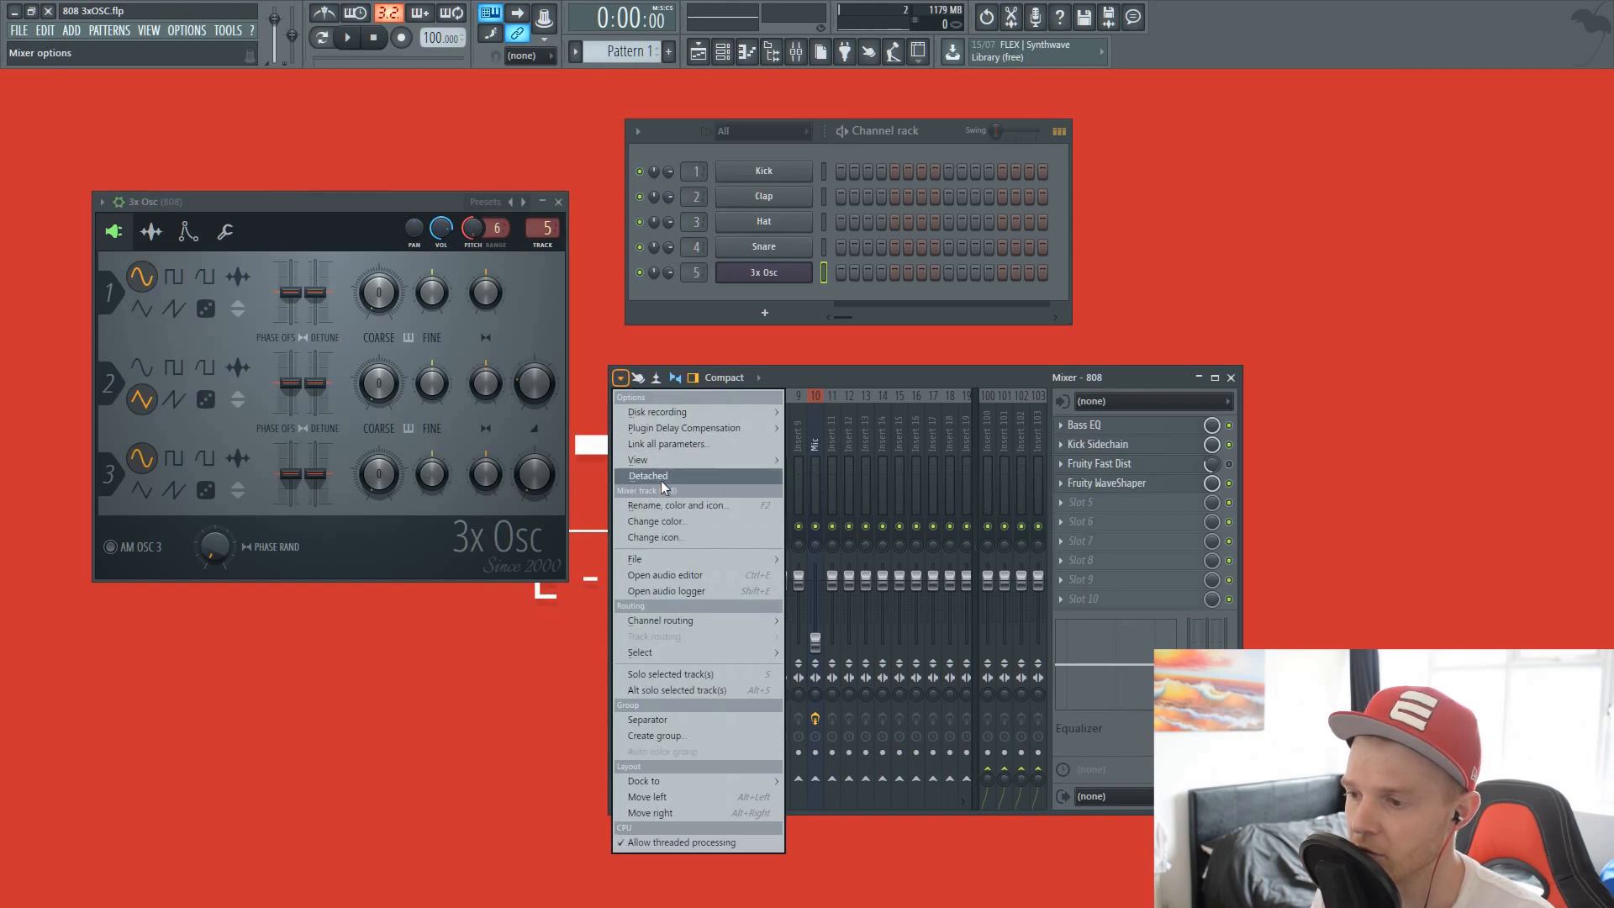
pyautogui.moveTo(677, 555)
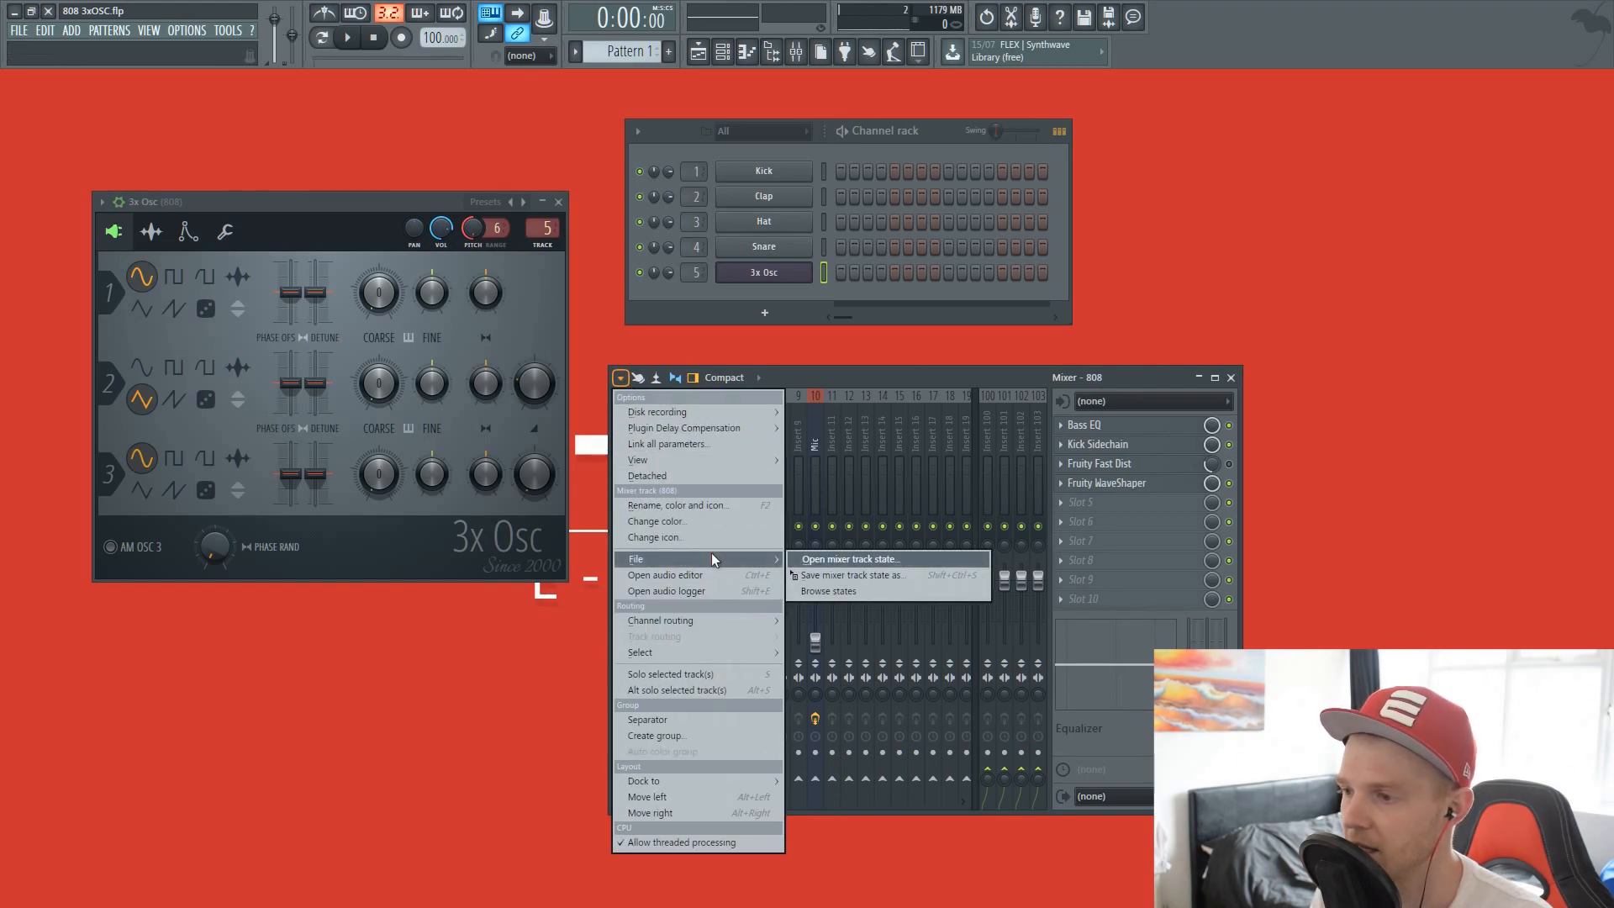
pyautogui.click(866, 575)
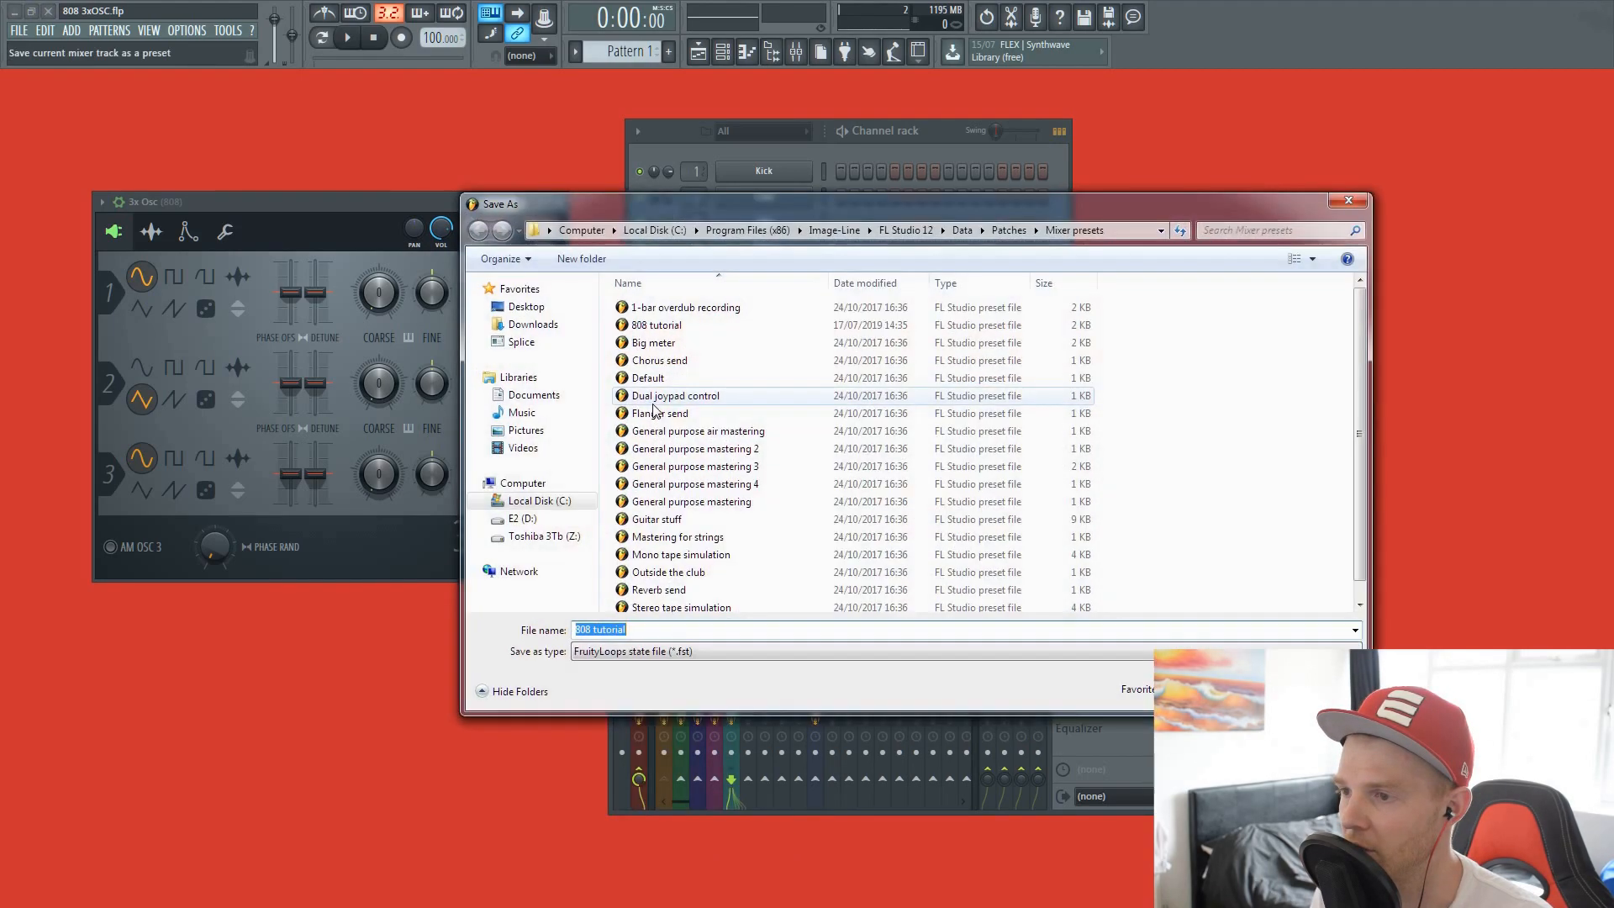
pyautogui.doubleClick(708, 328)
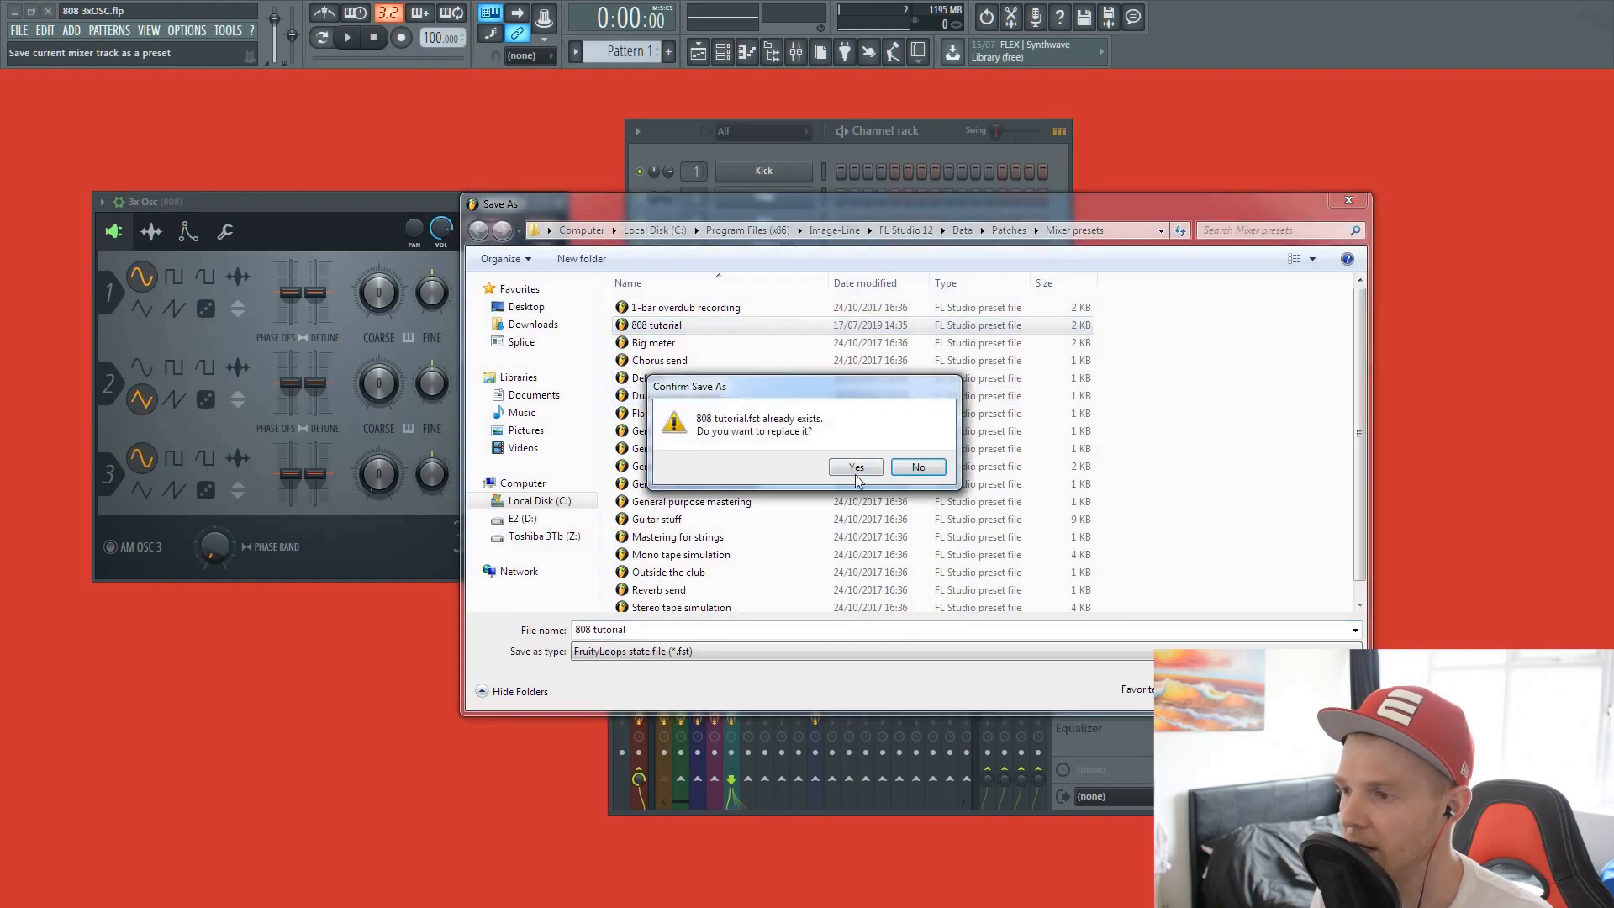
pyautogui.click(856, 477)
# Step: Load the "808 tutorial" mixer track state onto Insert 7 and move that track to position 6, beside the original 808
pyautogui.click(763, 424)
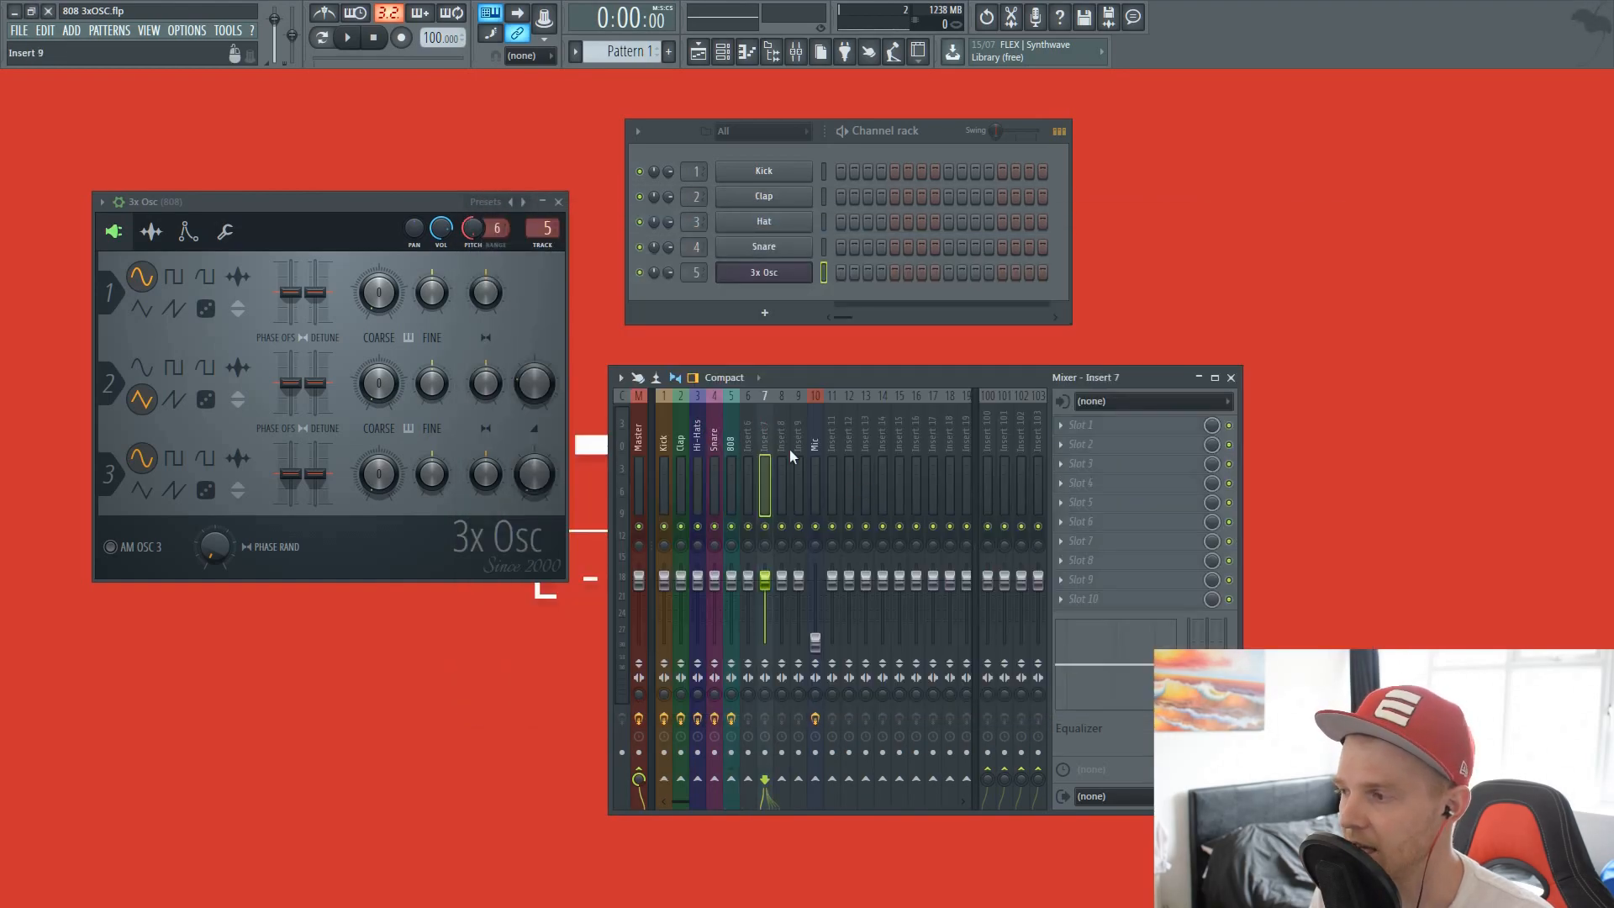
pyautogui.click(733, 428)
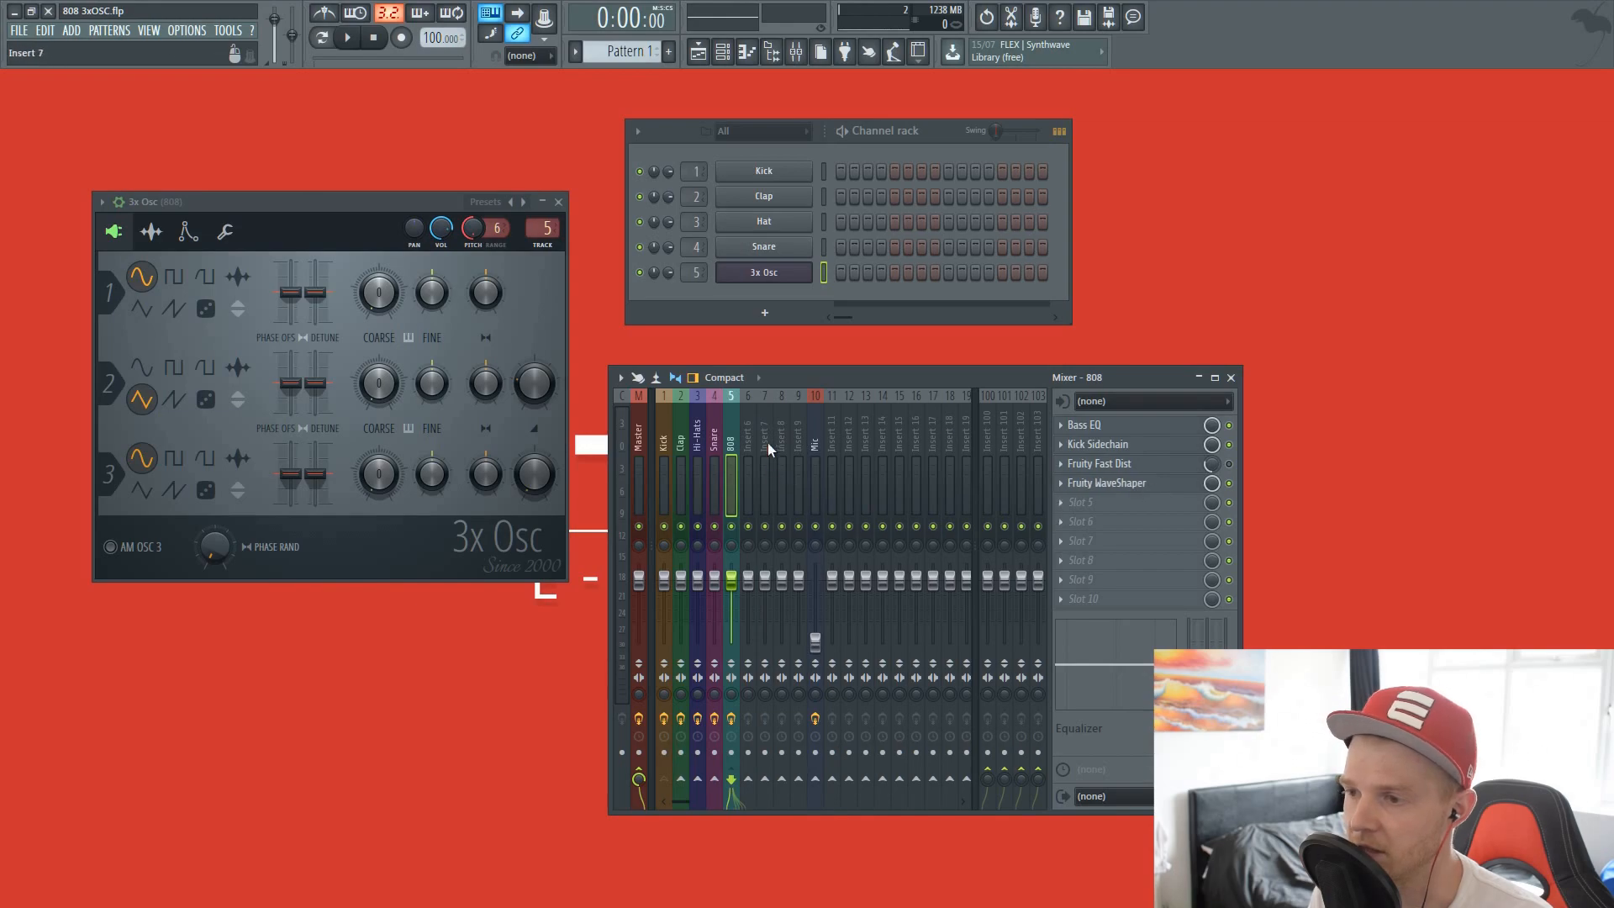
pyautogui.click(766, 443)
pyautogui.click(620, 377)
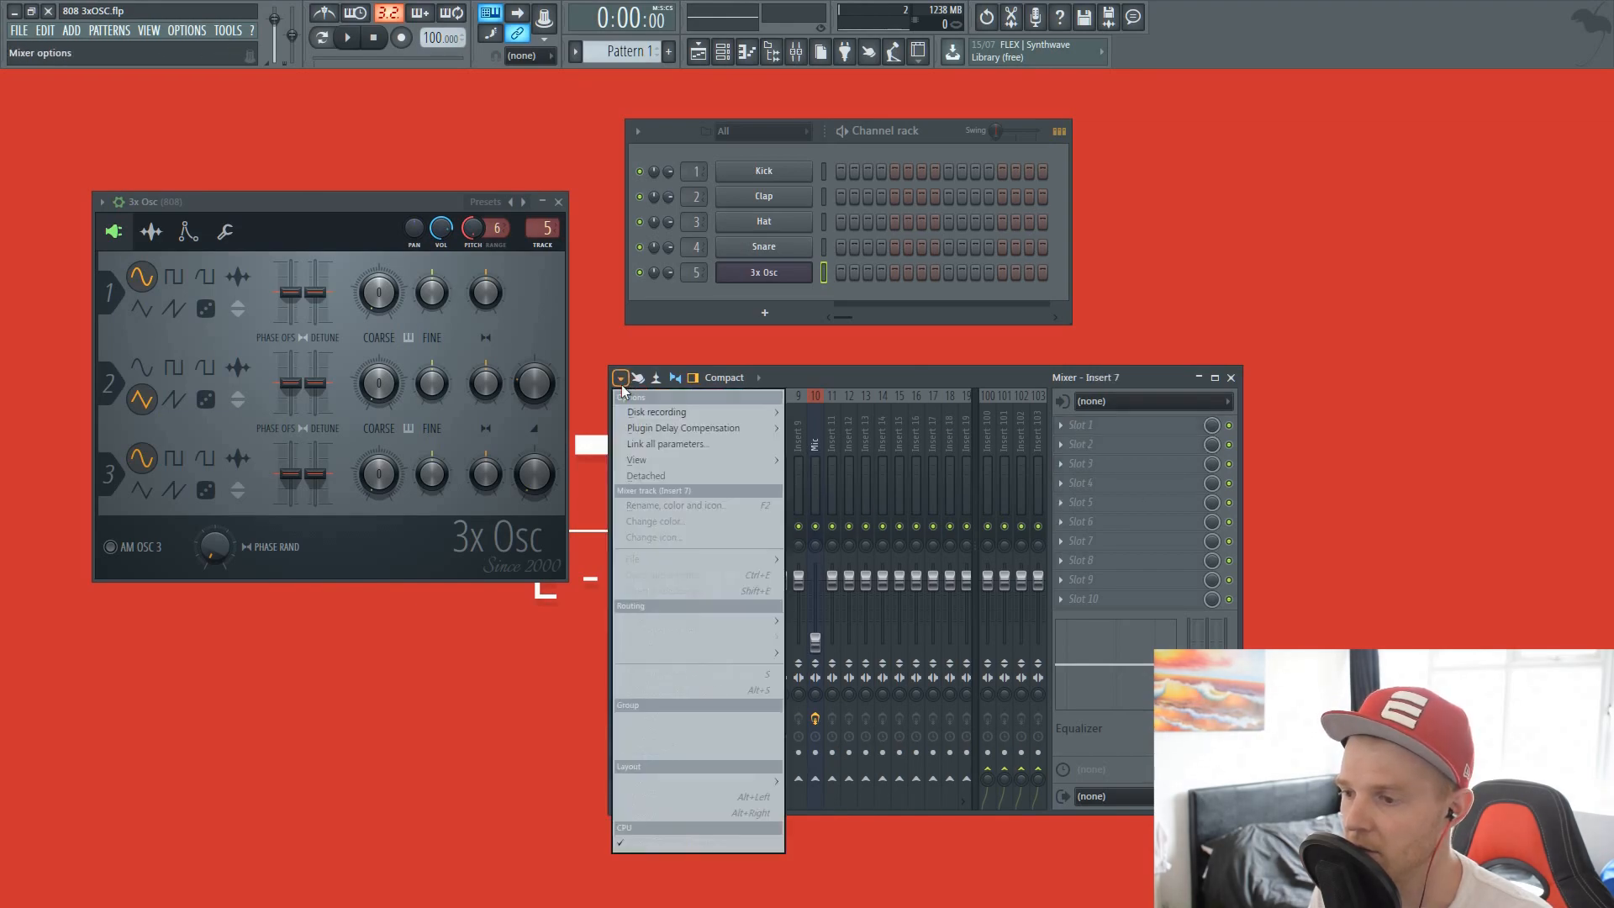
pyautogui.moveTo(701, 555)
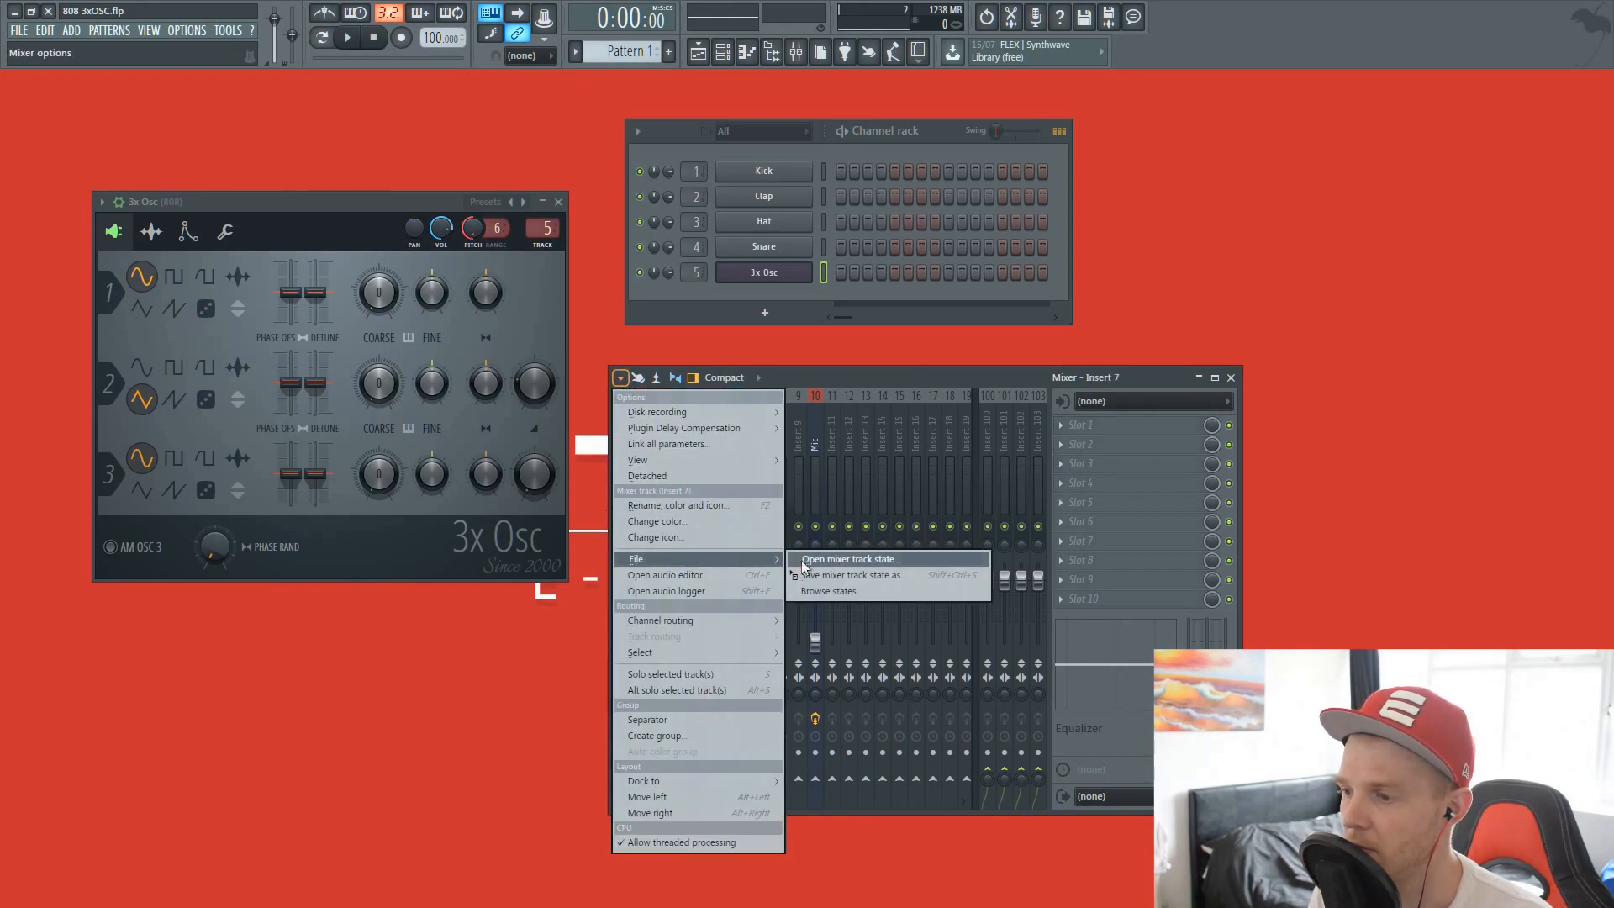
pyautogui.click(845, 560)
pyautogui.doubleClick(656, 325)
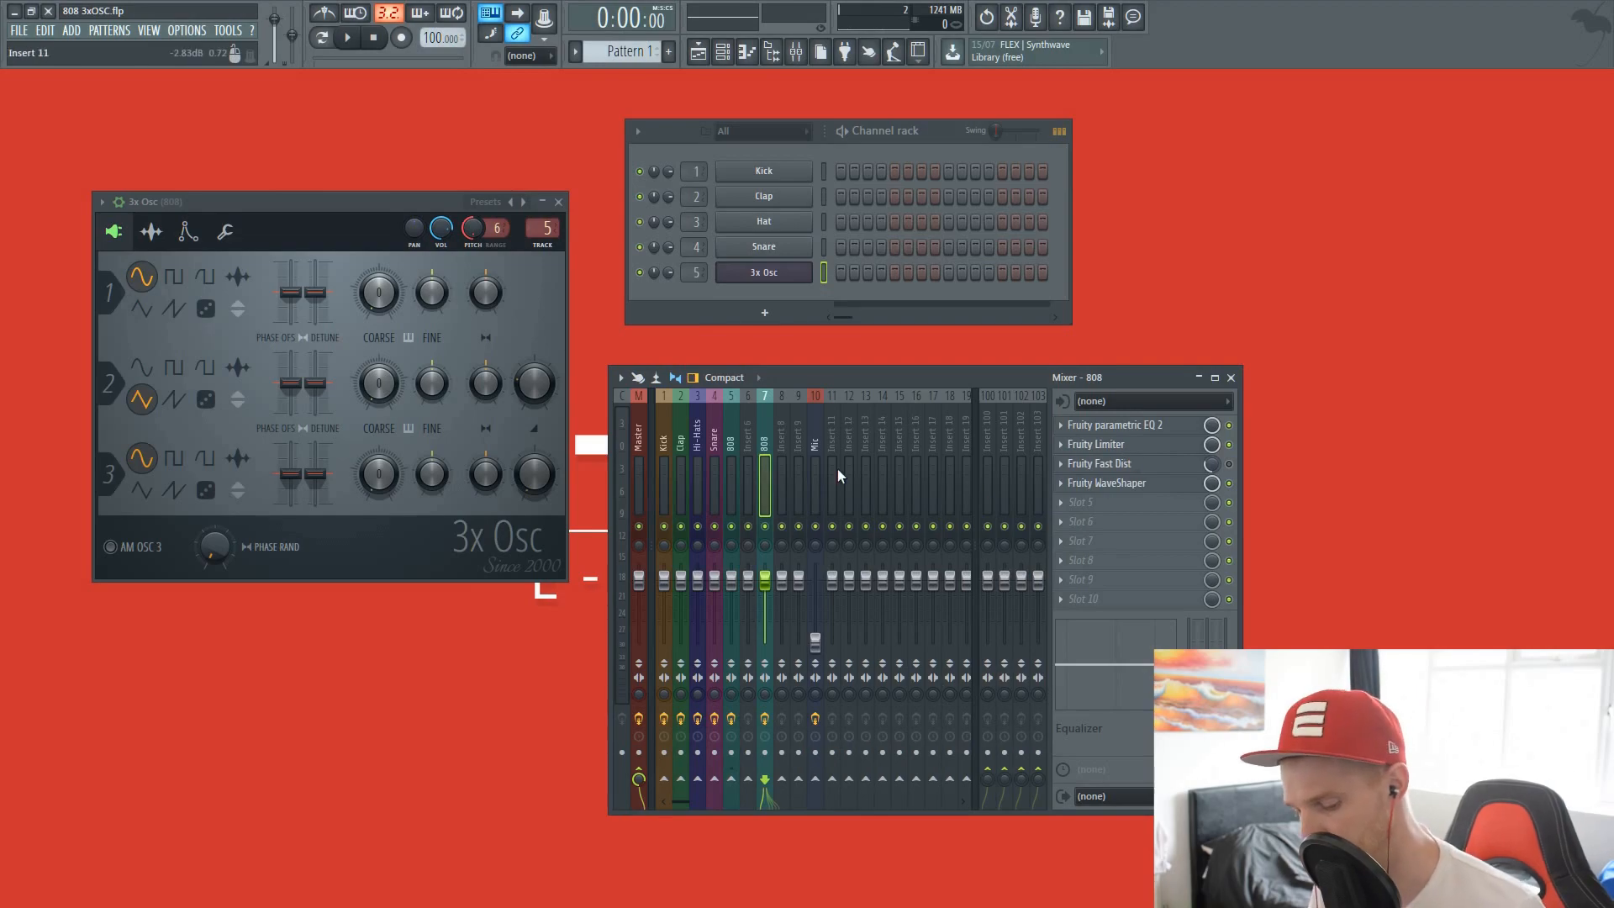
pyautogui.hotkey('alt', 'Left')
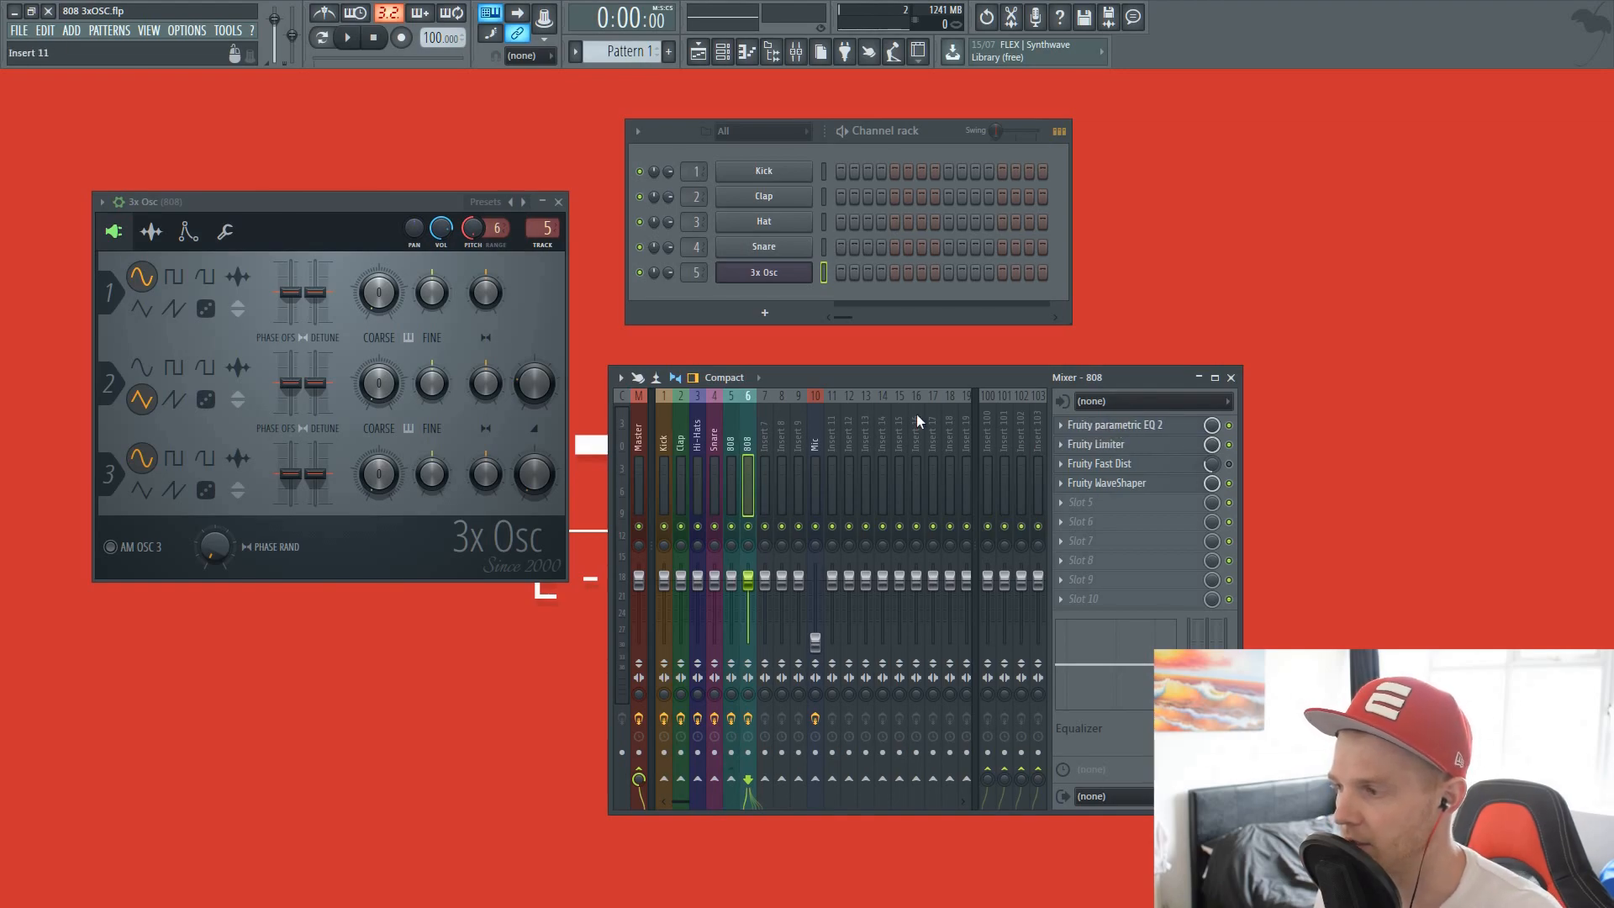
# Step: Compare the WaveShaper settings of the copied 808 track with the original's, look at the original's Fast Dist, and close the plugin windows
pyautogui.click(1108, 484)
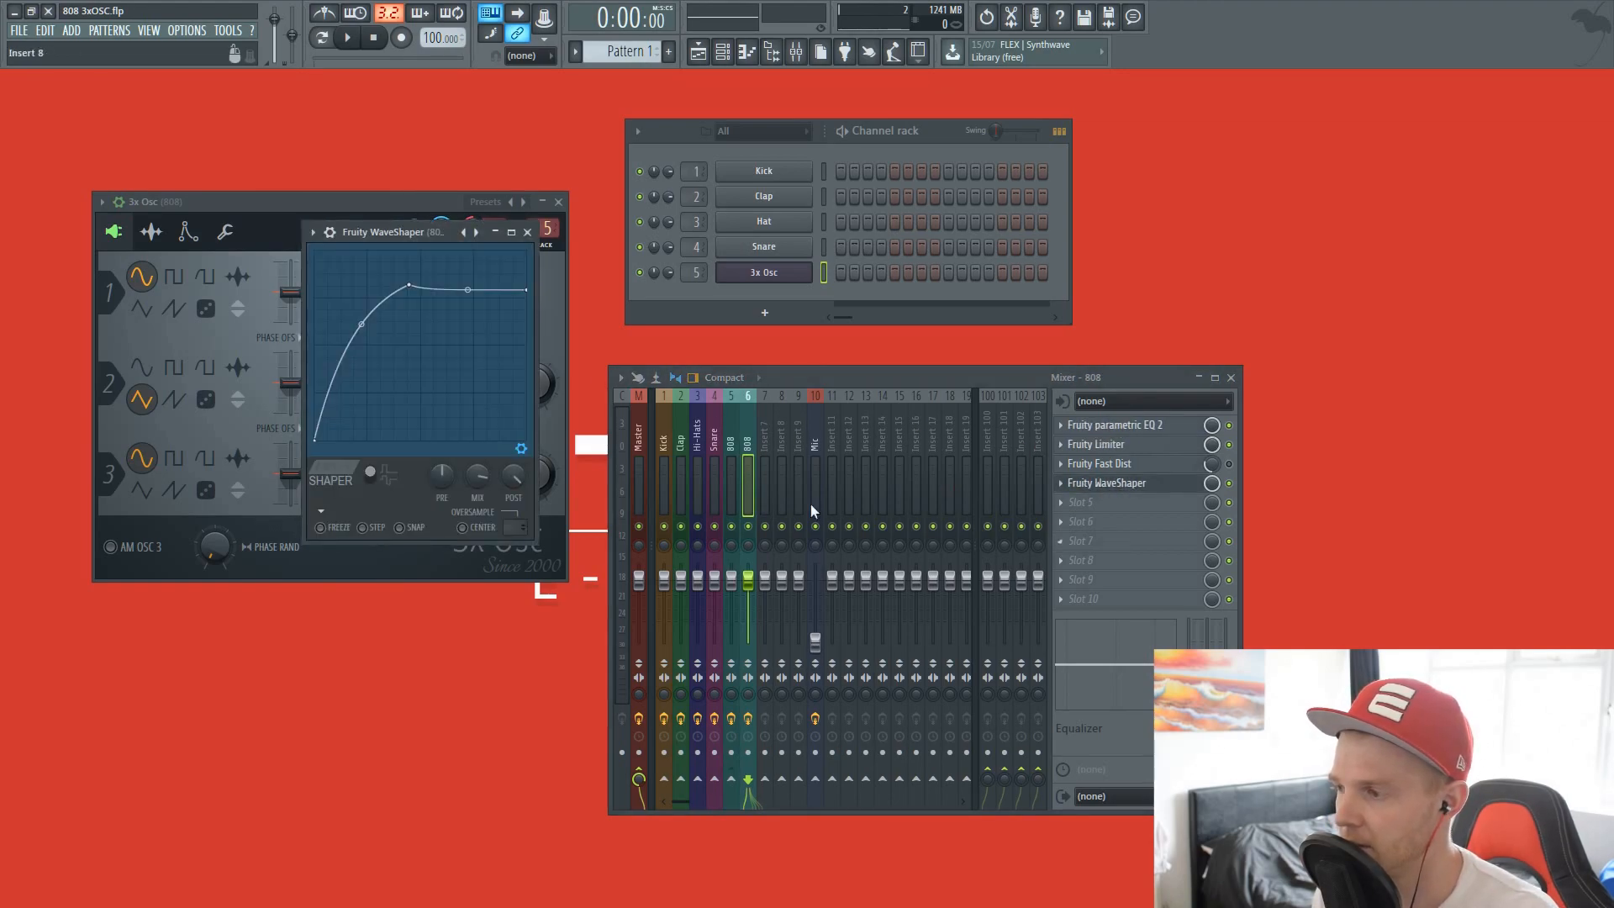
pyautogui.click(723, 446)
pyautogui.click(1108, 484)
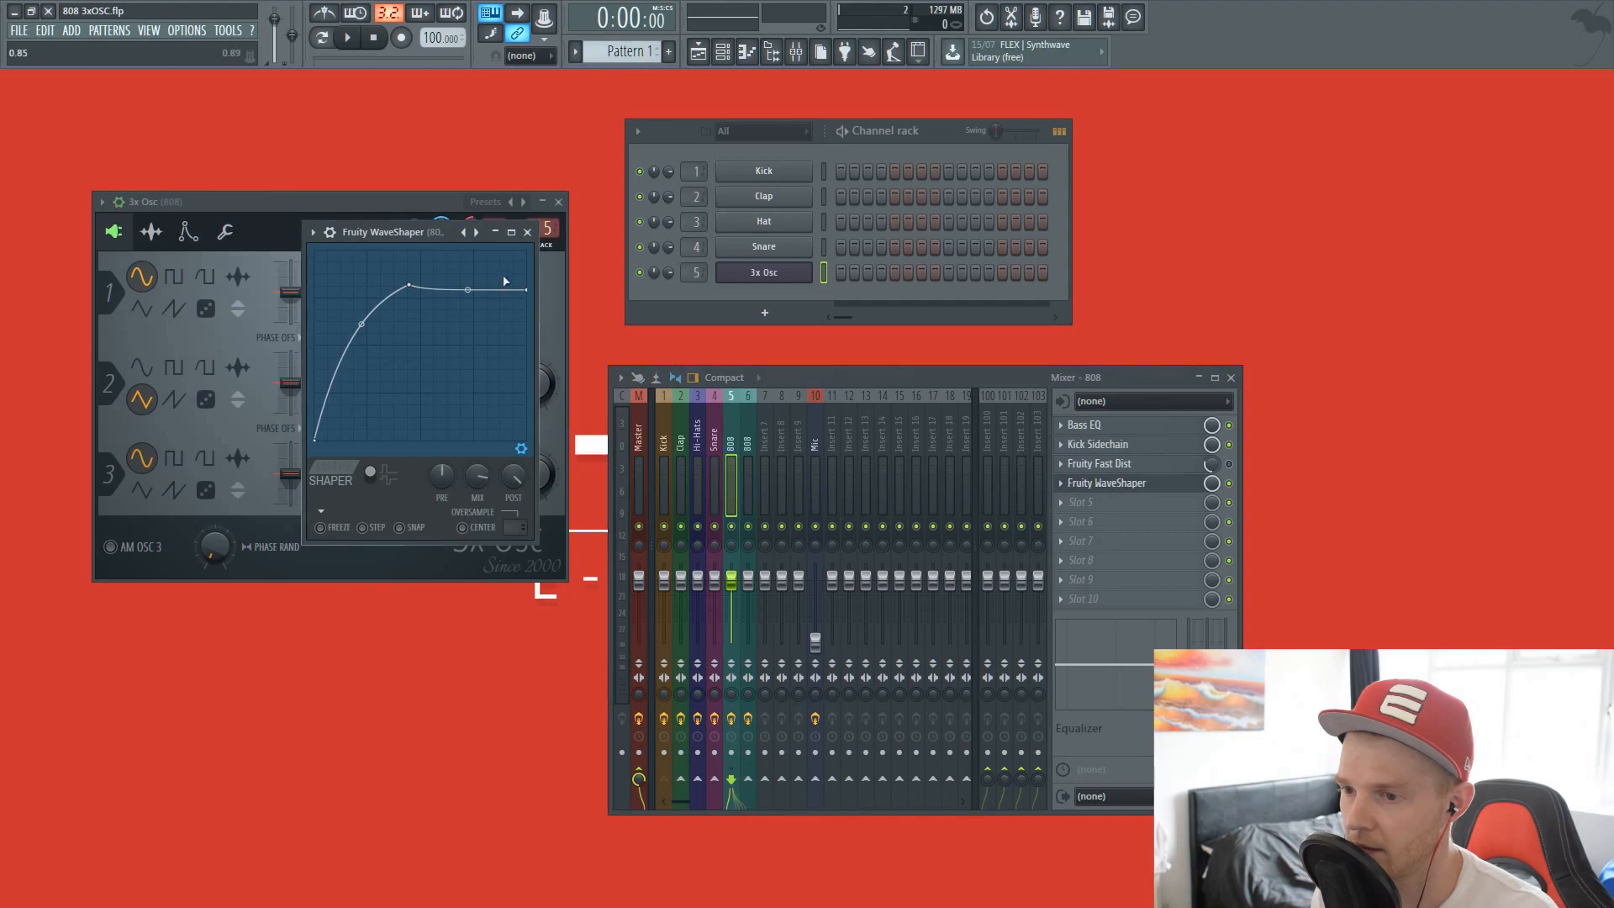
pyautogui.moveTo(433, 234); pyautogui.dragTo(427, 507)
pyautogui.click(1148, 468)
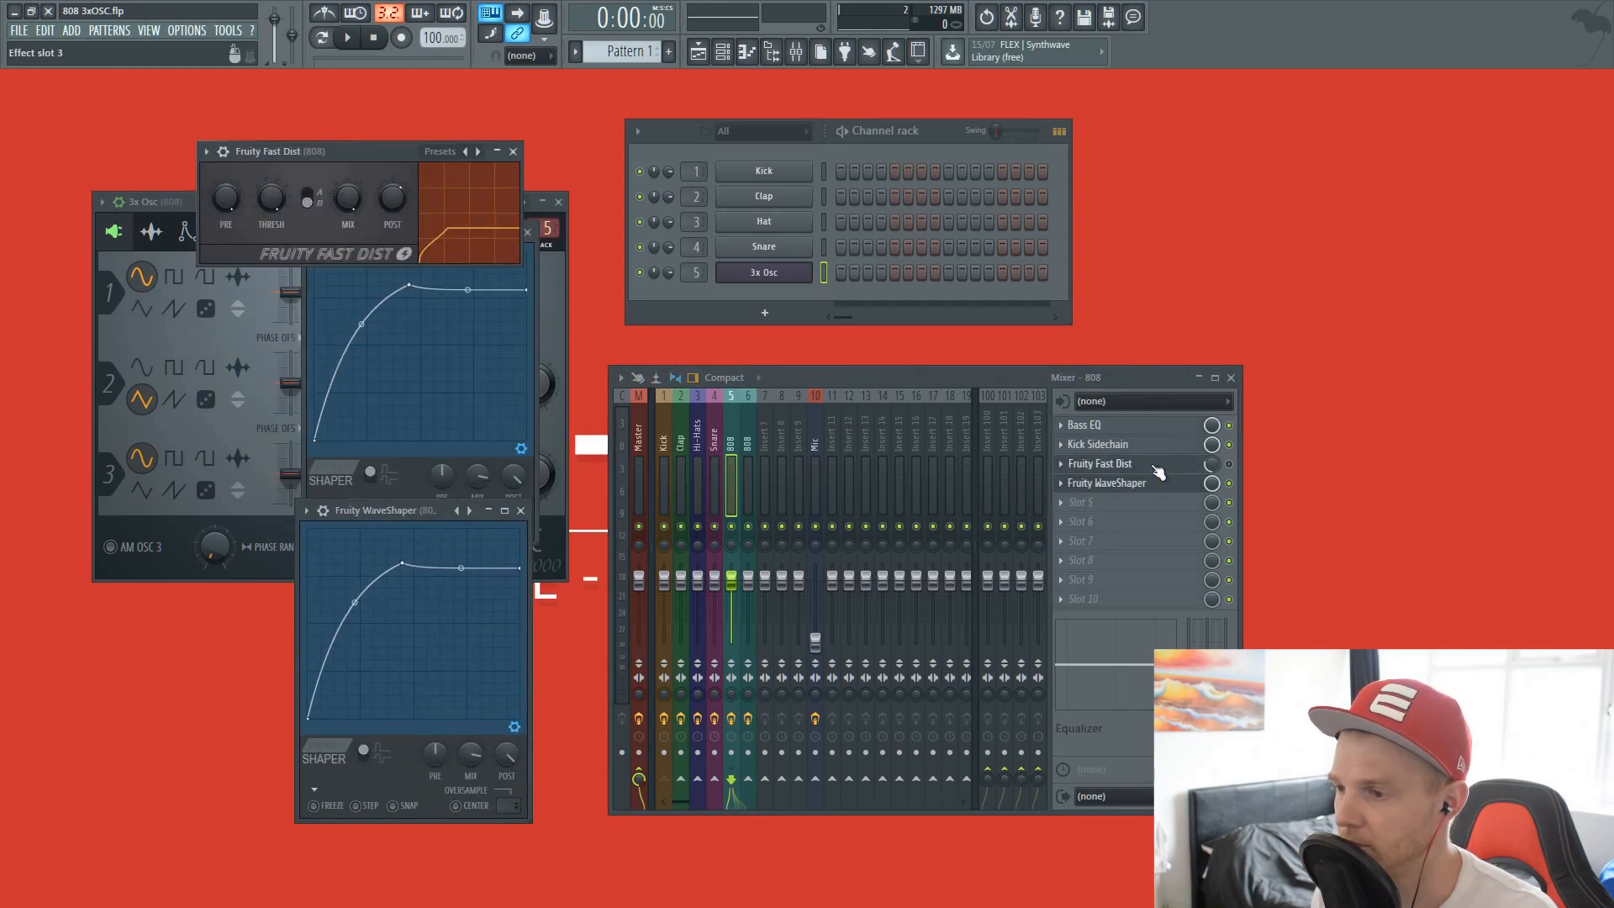
pyautogui.click(513, 152)
pyautogui.click(527, 232)
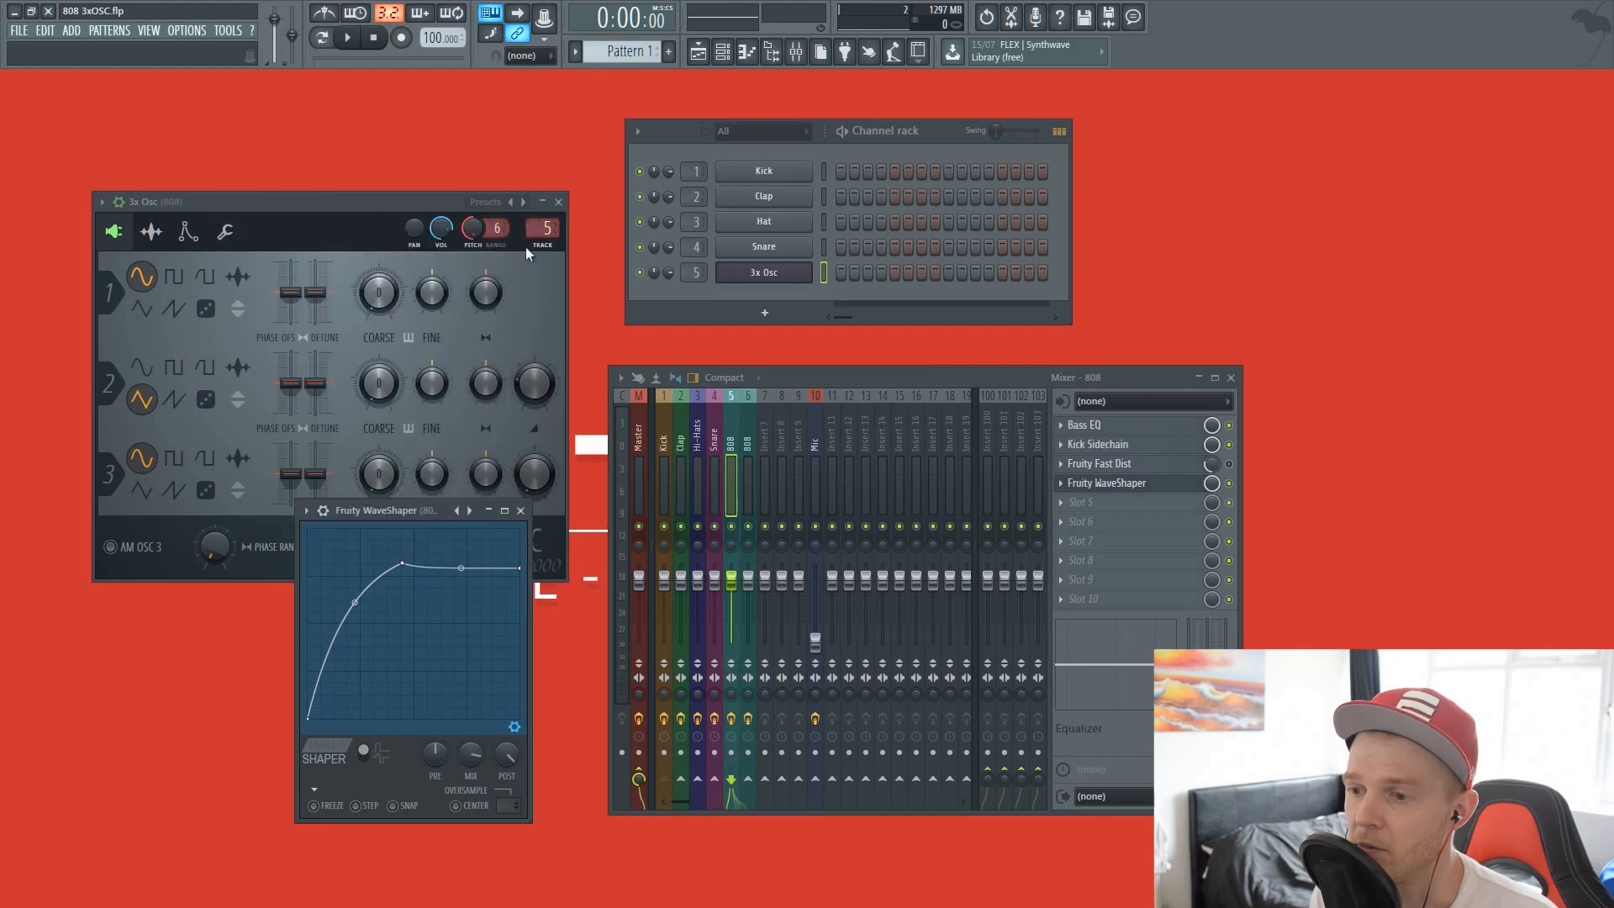
pyautogui.click(522, 511)
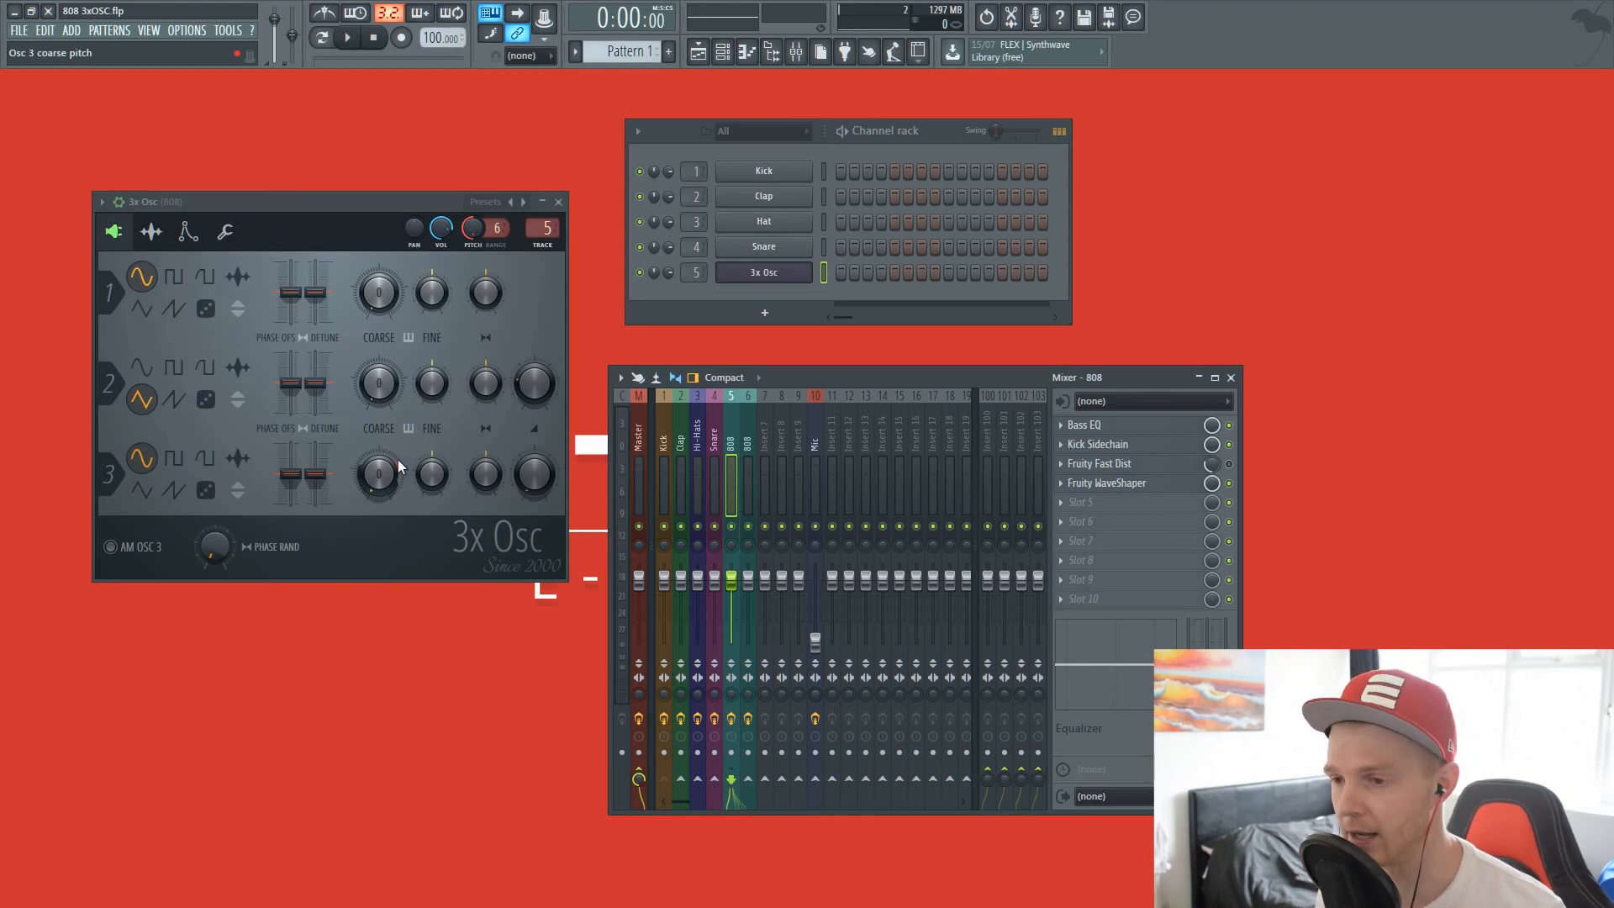
# Step: Close the 3x Osc window and move the mixer and channel rack so they line up
pyautogui.click(558, 202)
pyautogui.moveTo(872, 377); pyautogui.dragTo(731, 379)
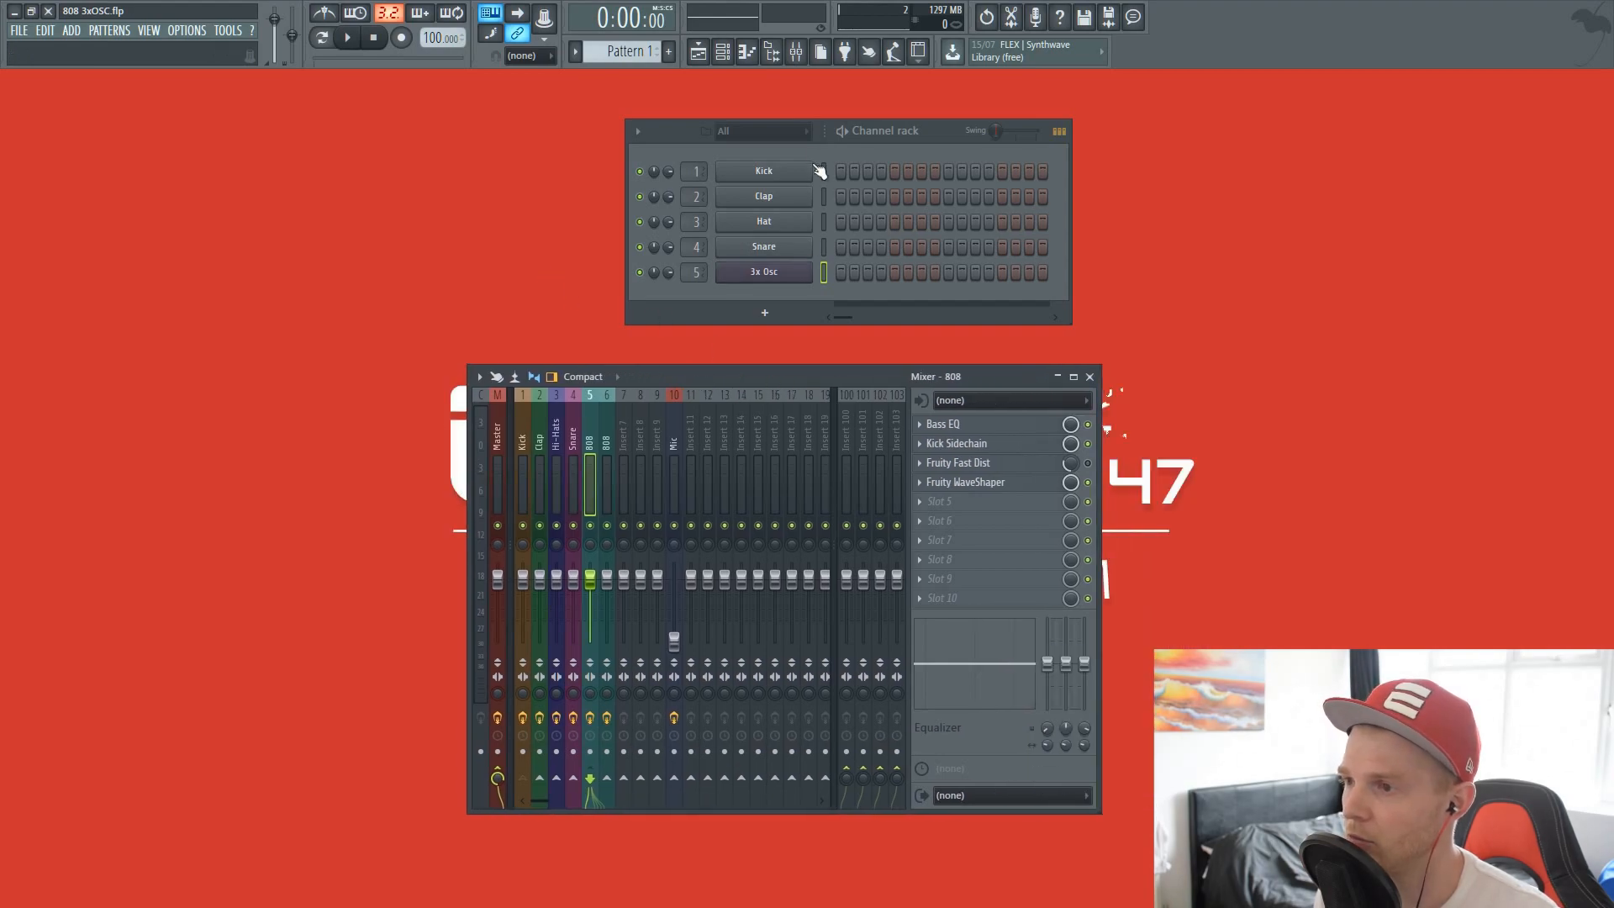
pyautogui.moveTo(909, 145); pyautogui.dragTo(818, 145)
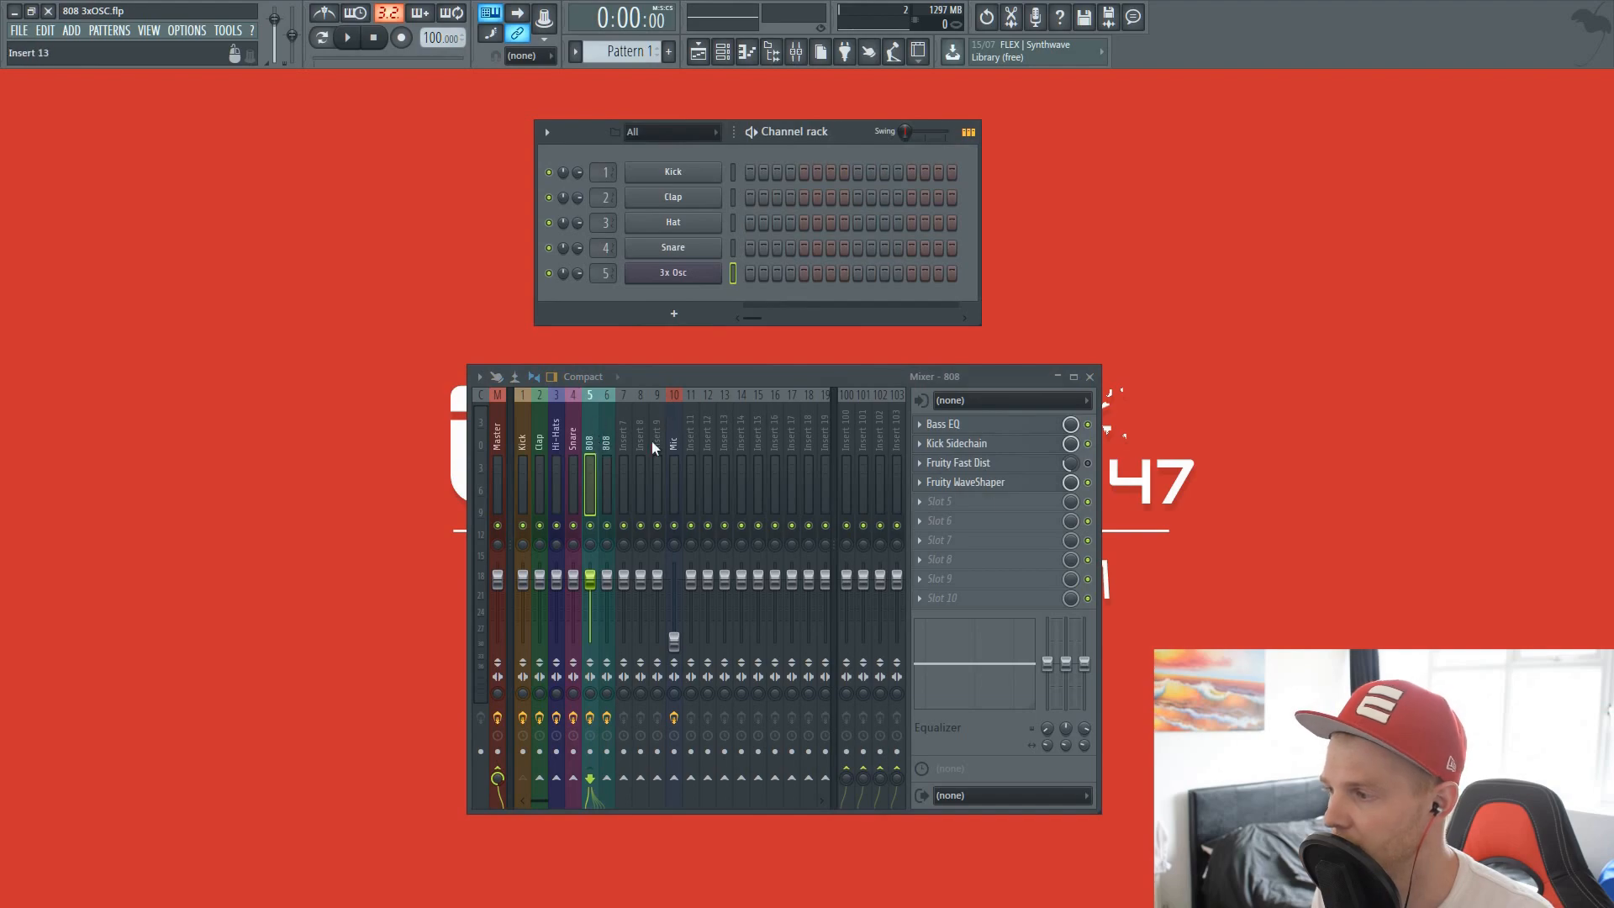
# Step: Load Edison into slot 5 of the original 808 track, arm it to record on input, and move its window clear of the channel rack
pyautogui.click(958, 503)
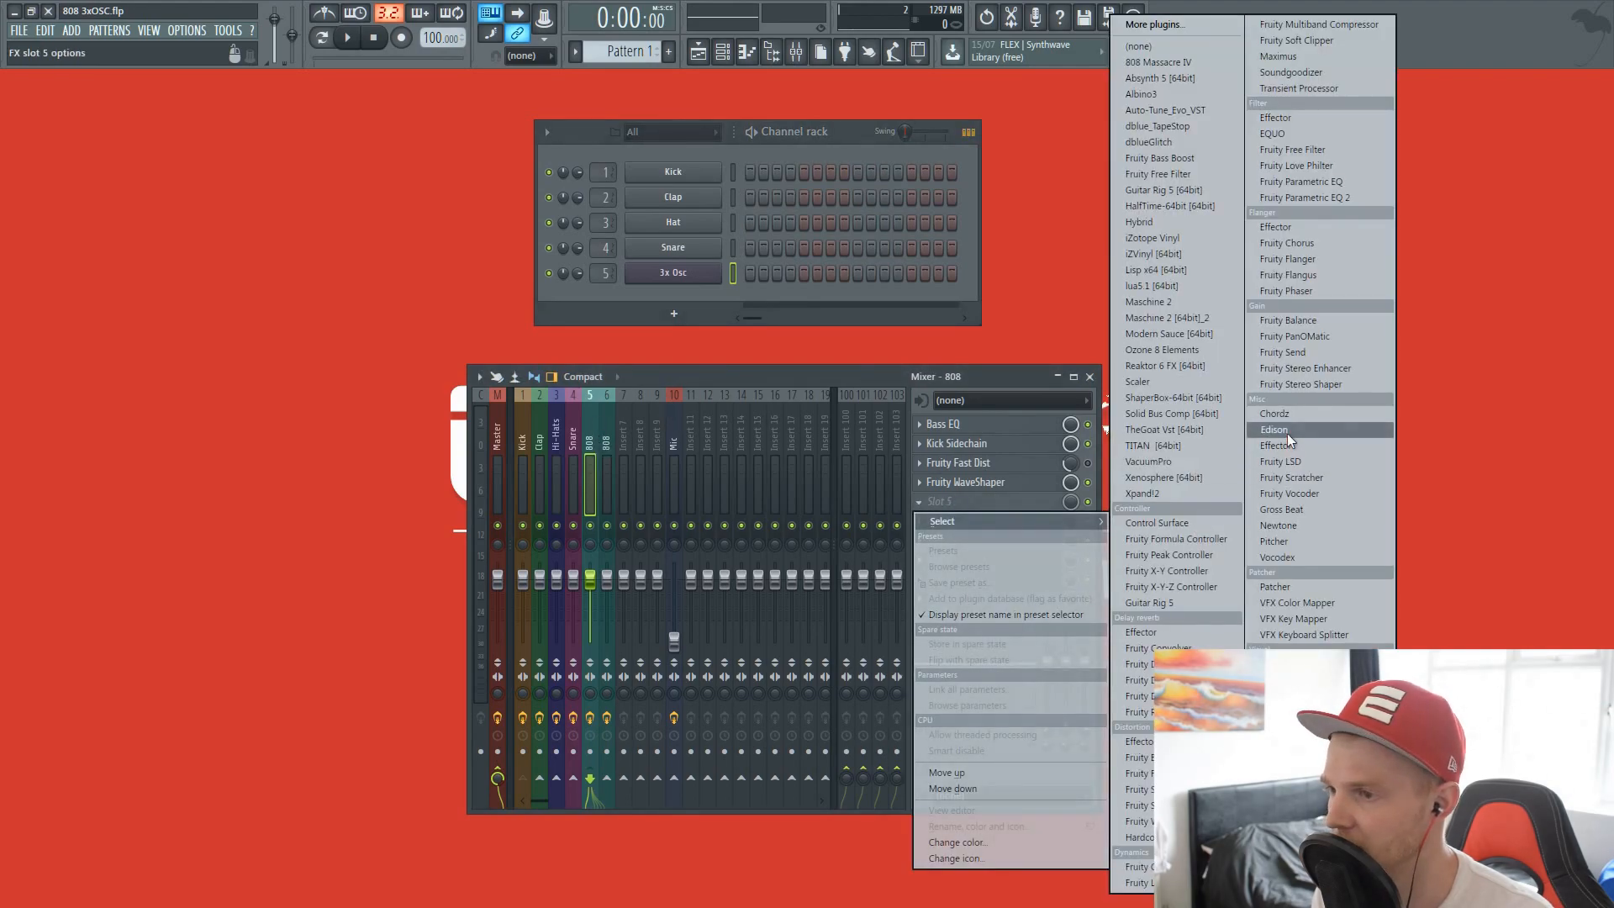
pyautogui.click(1309, 432)
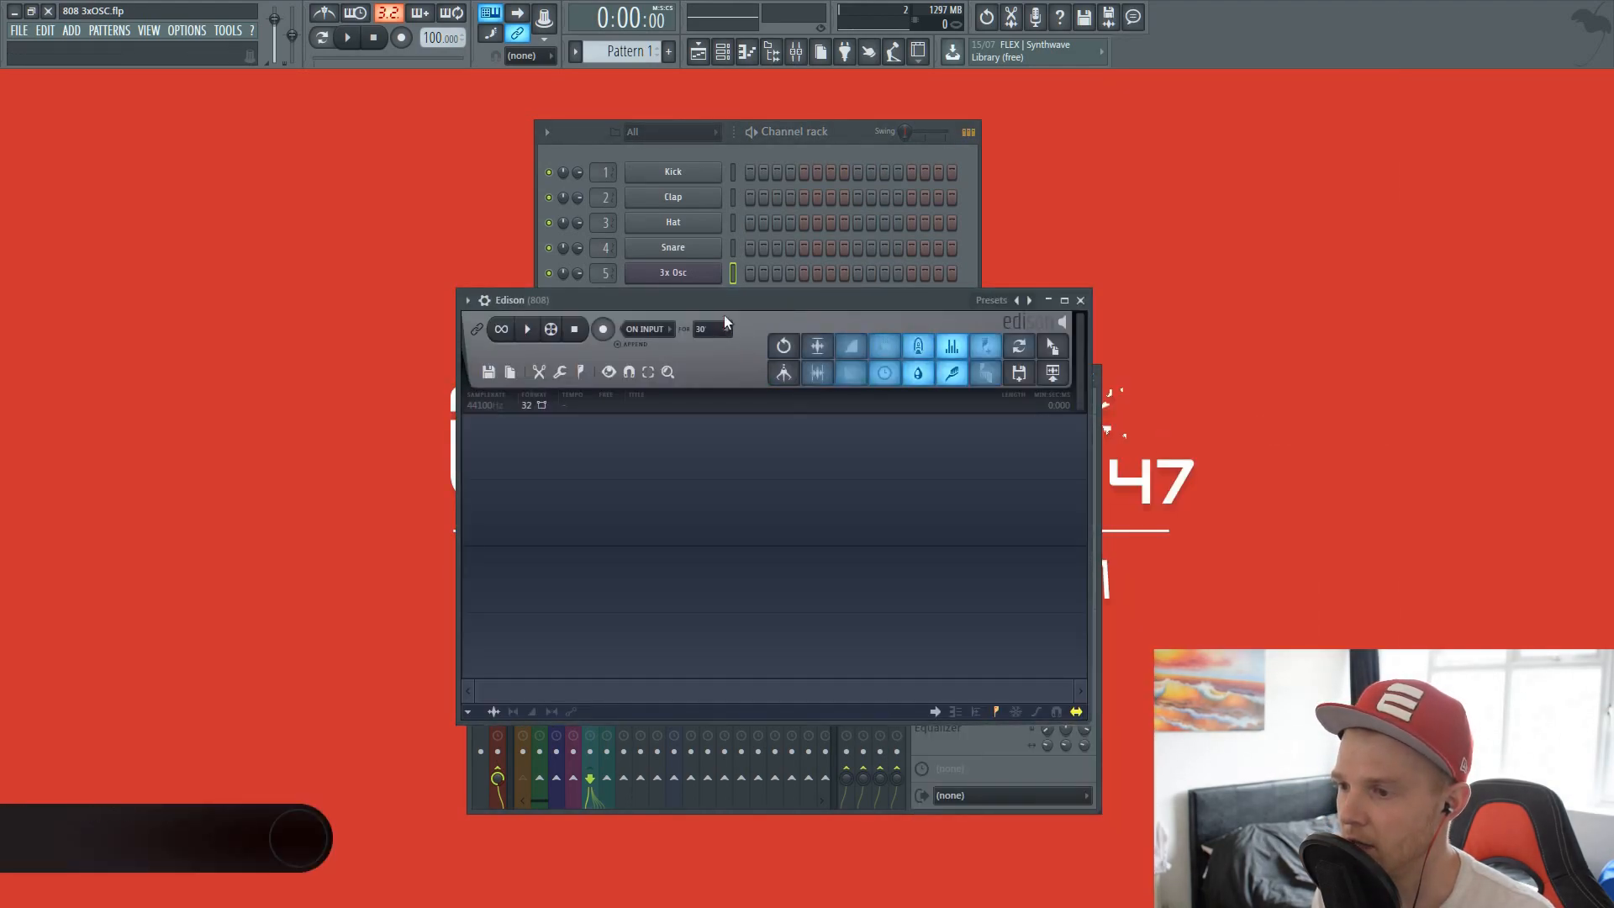
pyautogui.click(655, 439)
pyautogui.moveTo(698, 407); pyautogui.dragTo(805, 360)
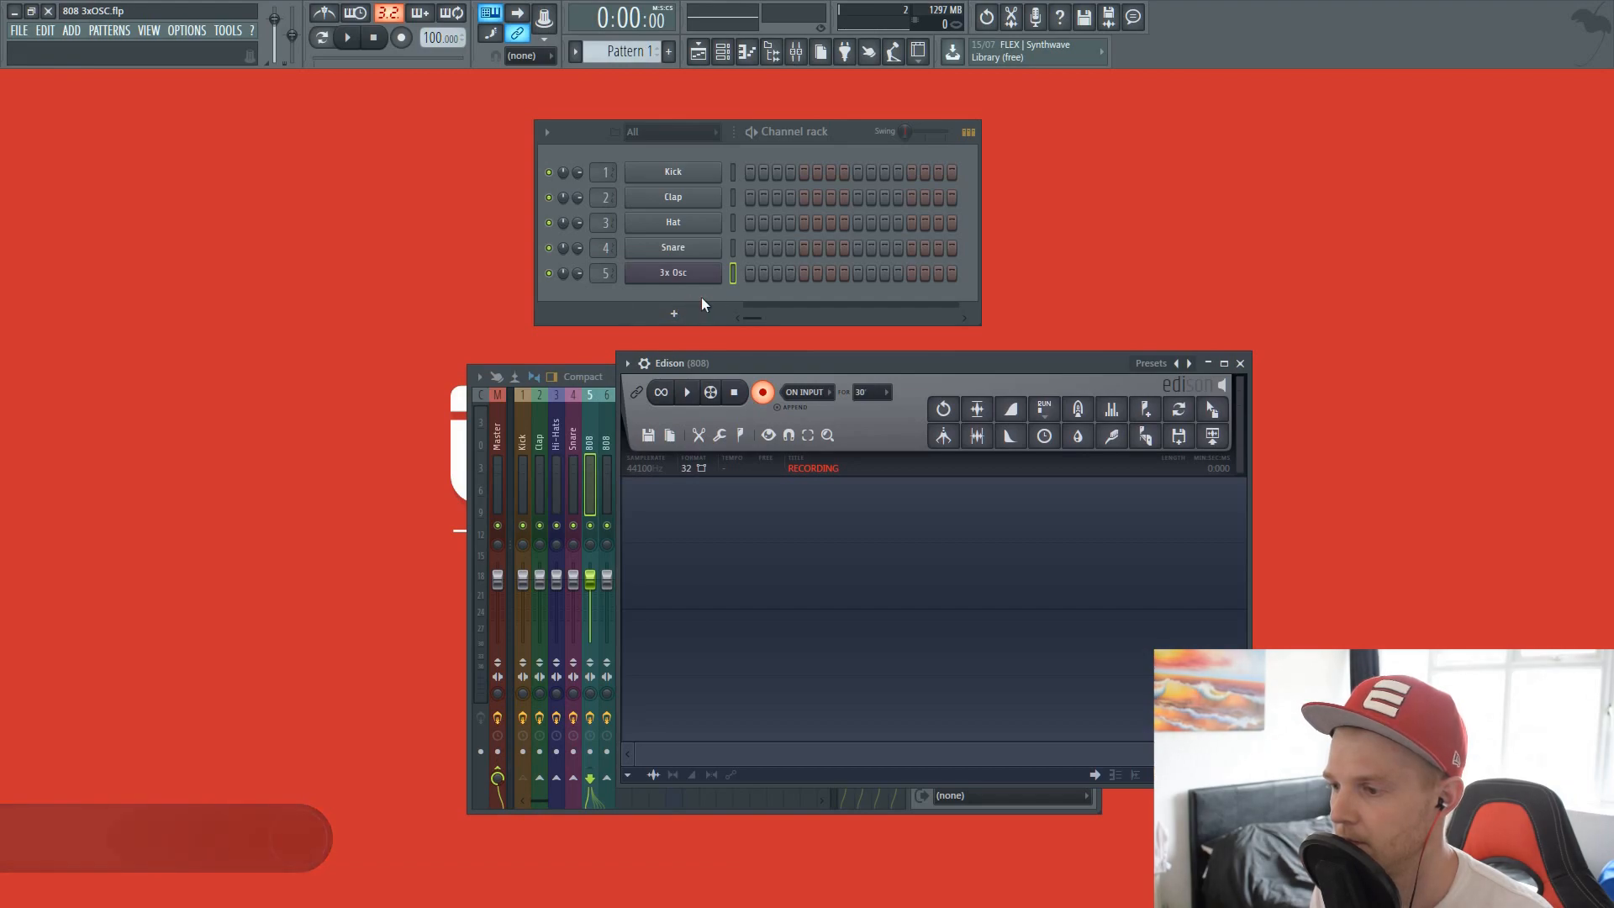
# Step: Record one 808 note into Edison, stop recording, and select the waveform from 0:091 to 2:262
pyautogui.press('z')
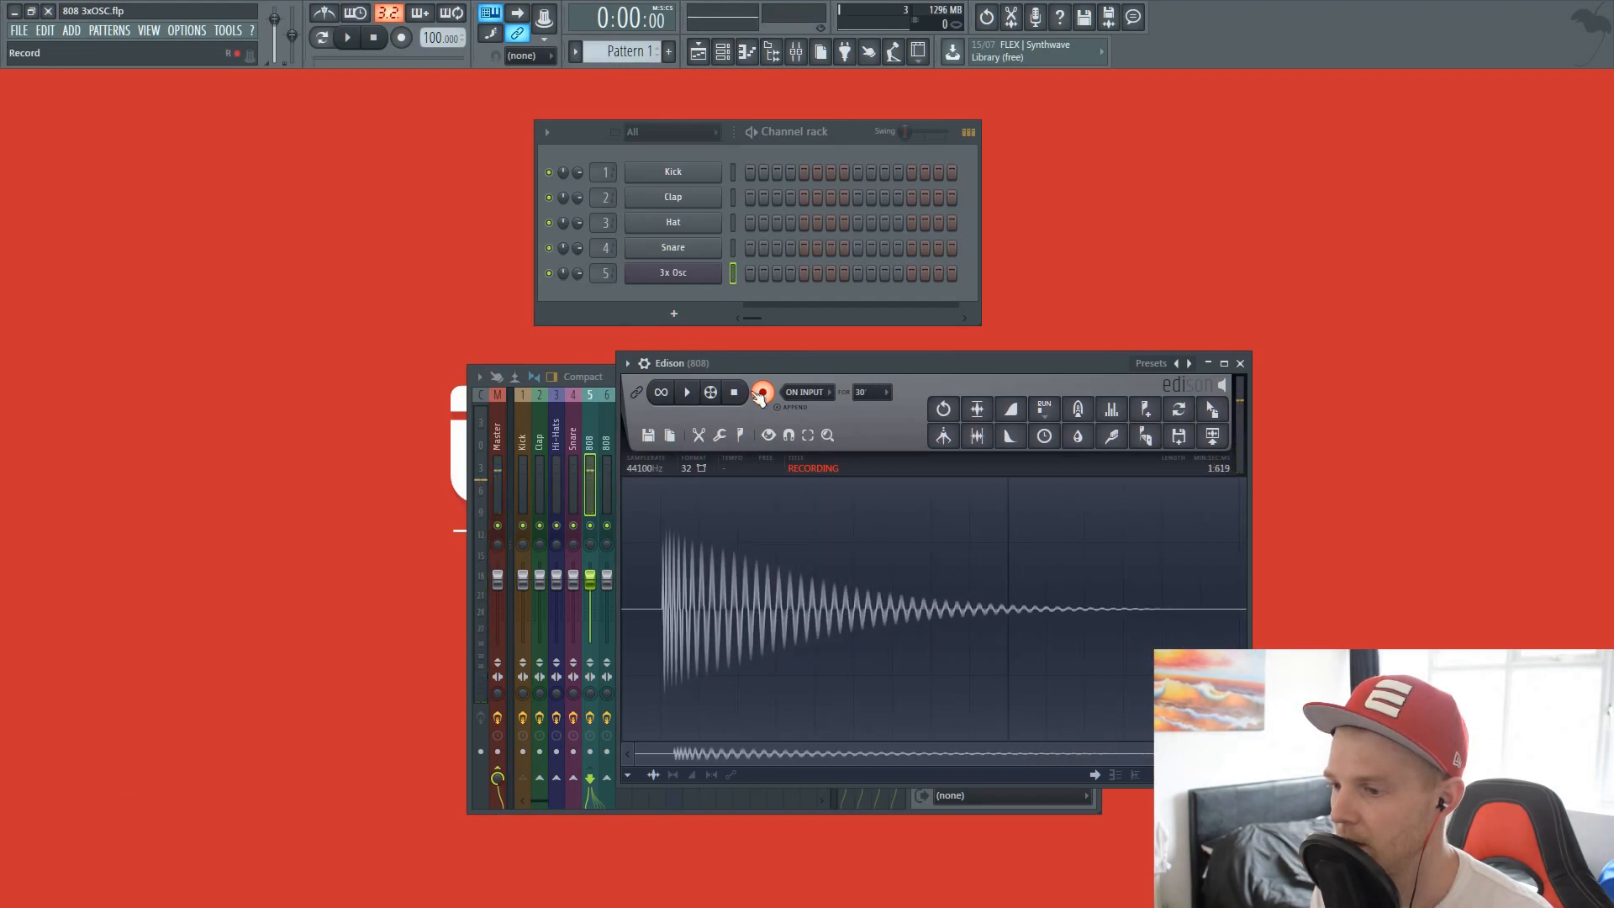
pyautogui.press('space')
pyautogui.moveTo(650, 601); pyautogui.dragTo(637, 598)
pyautogui.scroll(2, 650, 602)
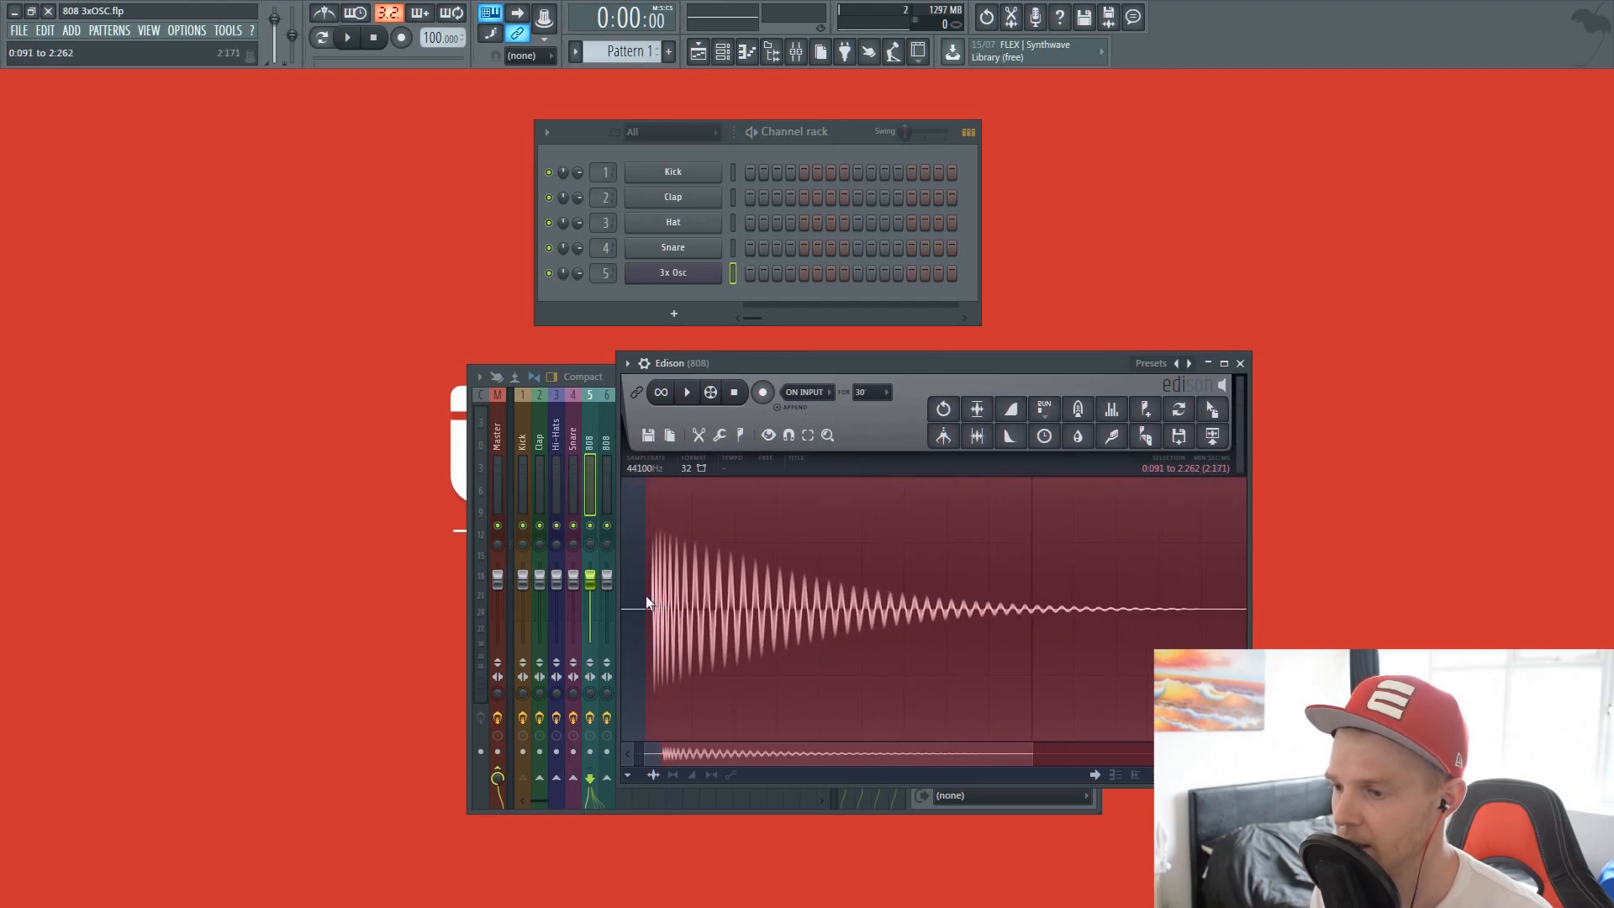
# Step: Set the selection's start to the first wave movement at 0:106 and trim the recording to the selection ending at 2:262
pyautogui.scroll(8, 653, 601)
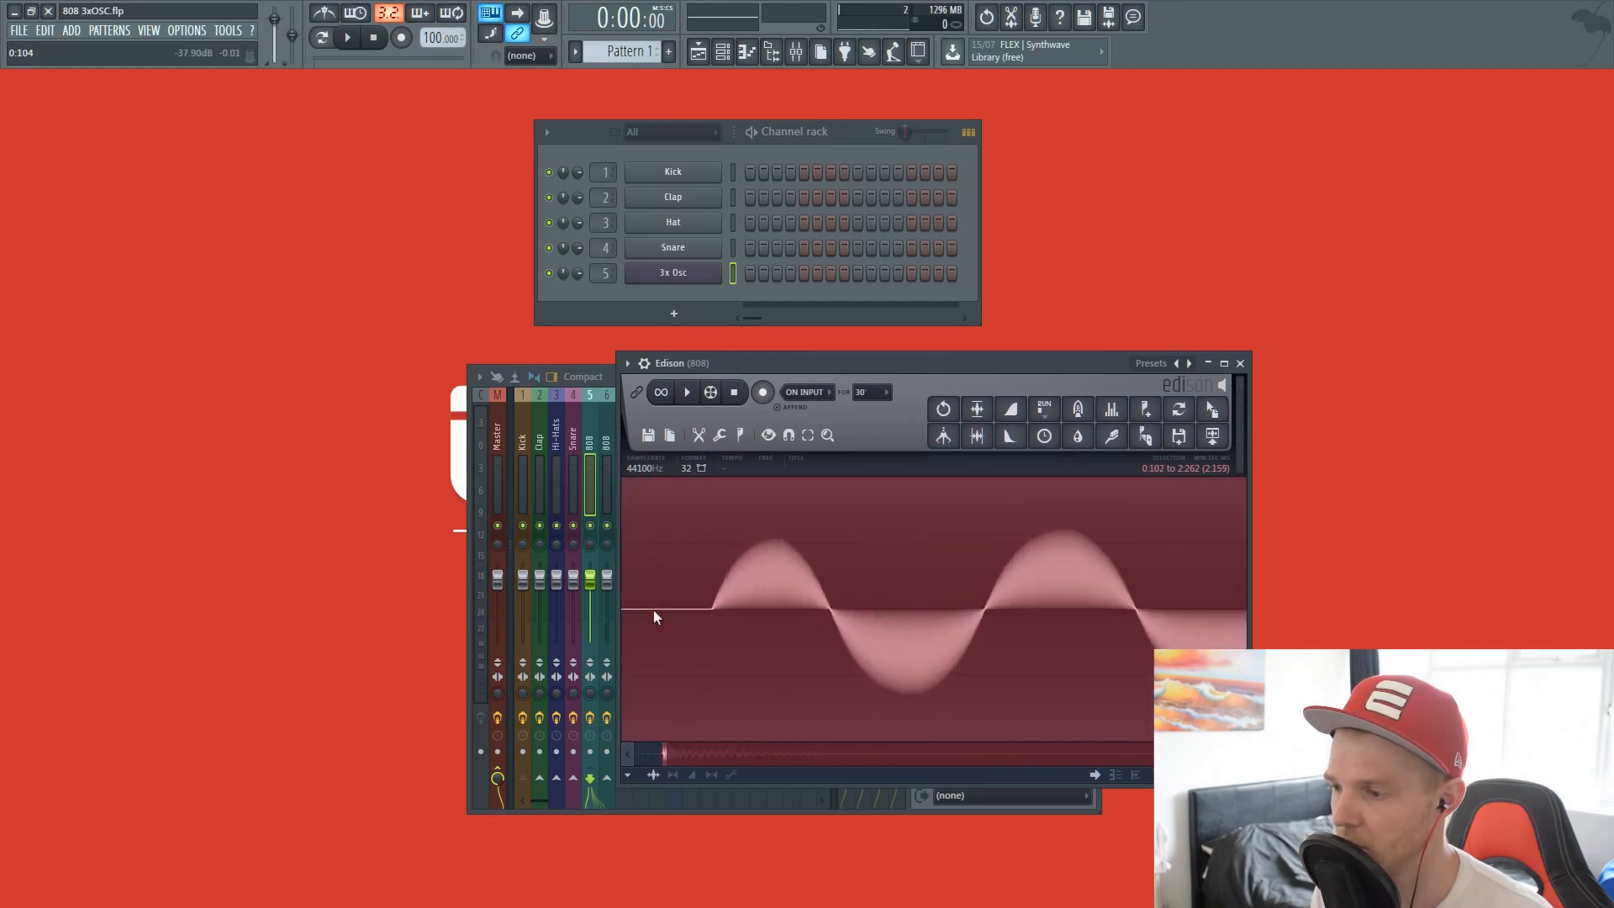
pyautogui.scroll(2, 727, 622)
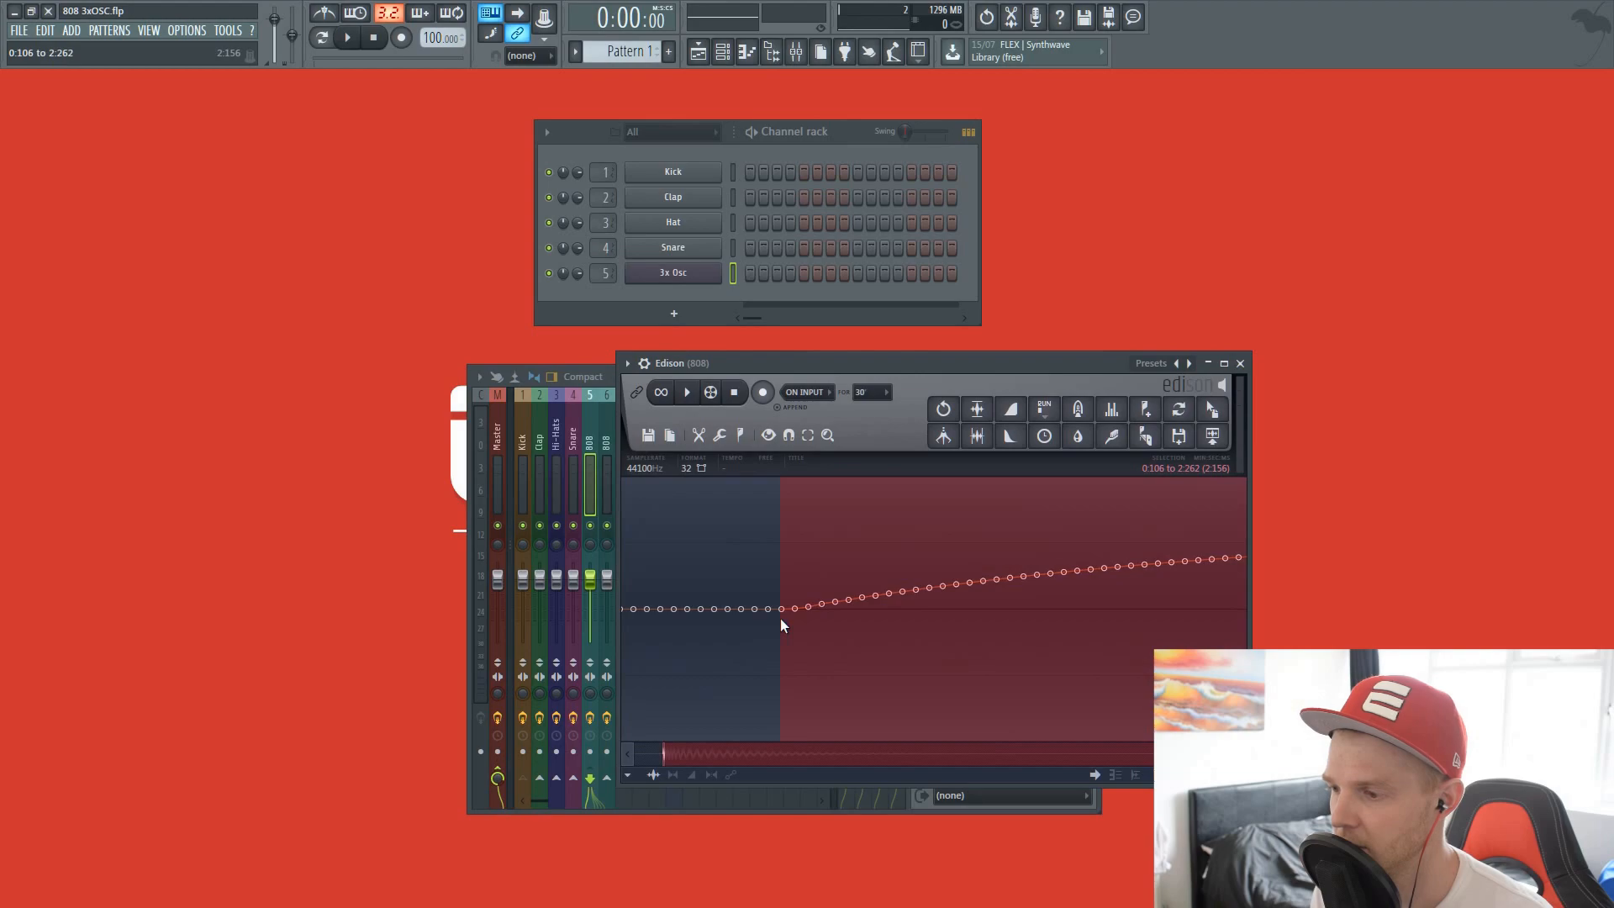
pyautogui.scroll(-10, 780, 618)
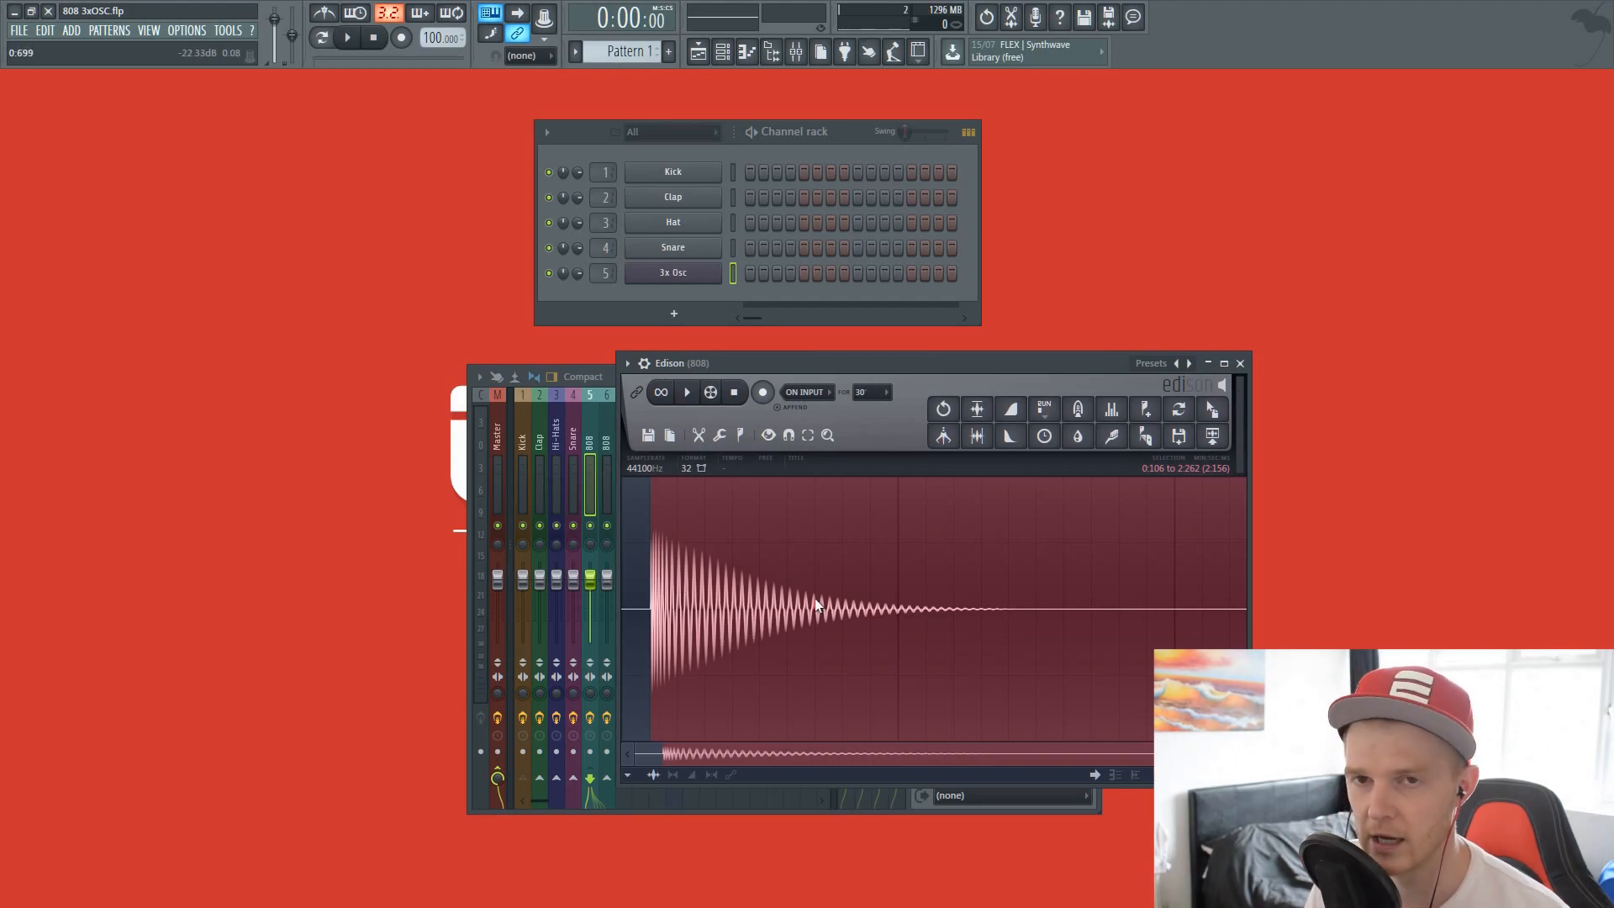
pyautogui.hotkey('ctrl', 'Delete')
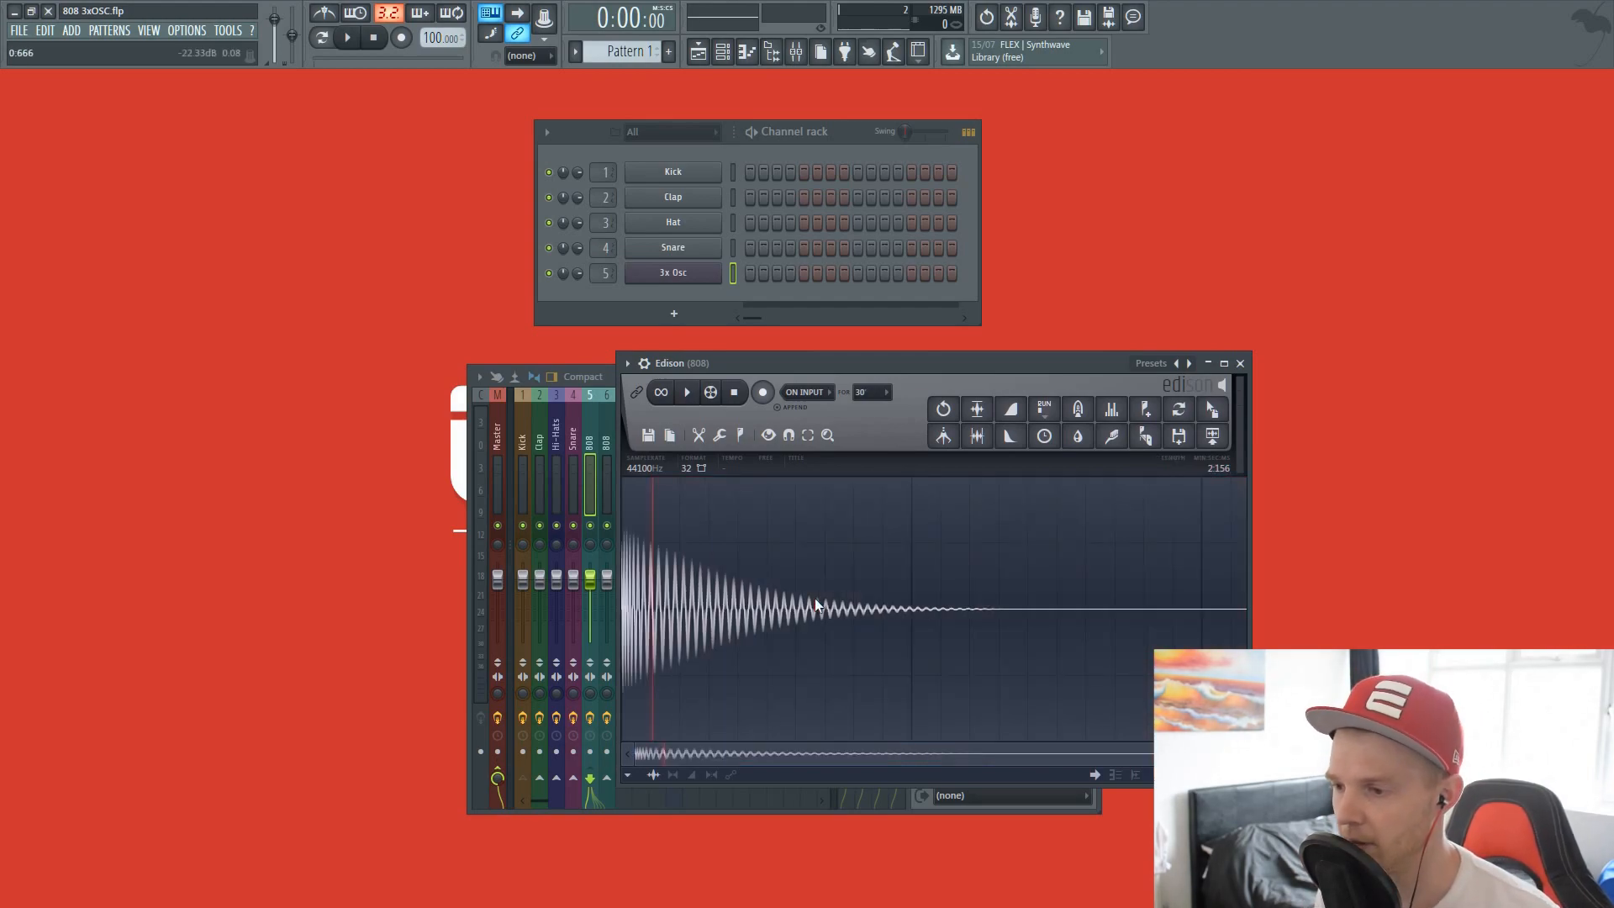
# Step: Play the trimmed note to check its decay, delete the silent tail after about 1:706, and play the result
pyautogui.moveTo(1003, 597); pyautogui.dragTo(622, 588)
pyautogui.press('space')
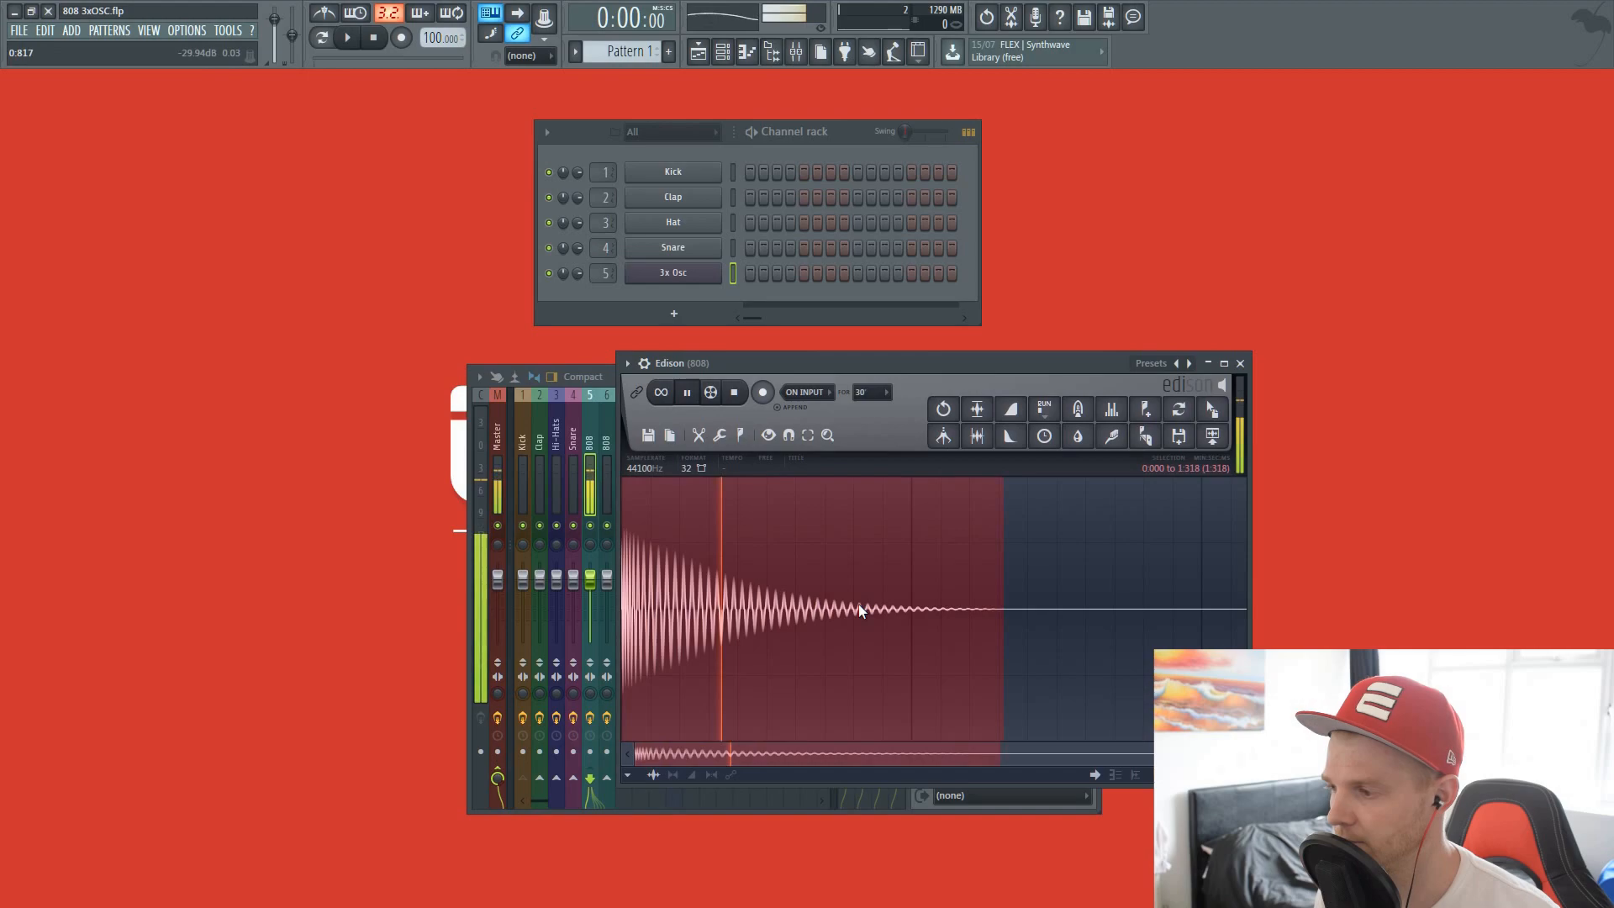
pyautogui.moveTo(1002, 606); pyautogui.dragTo(1246, 614)
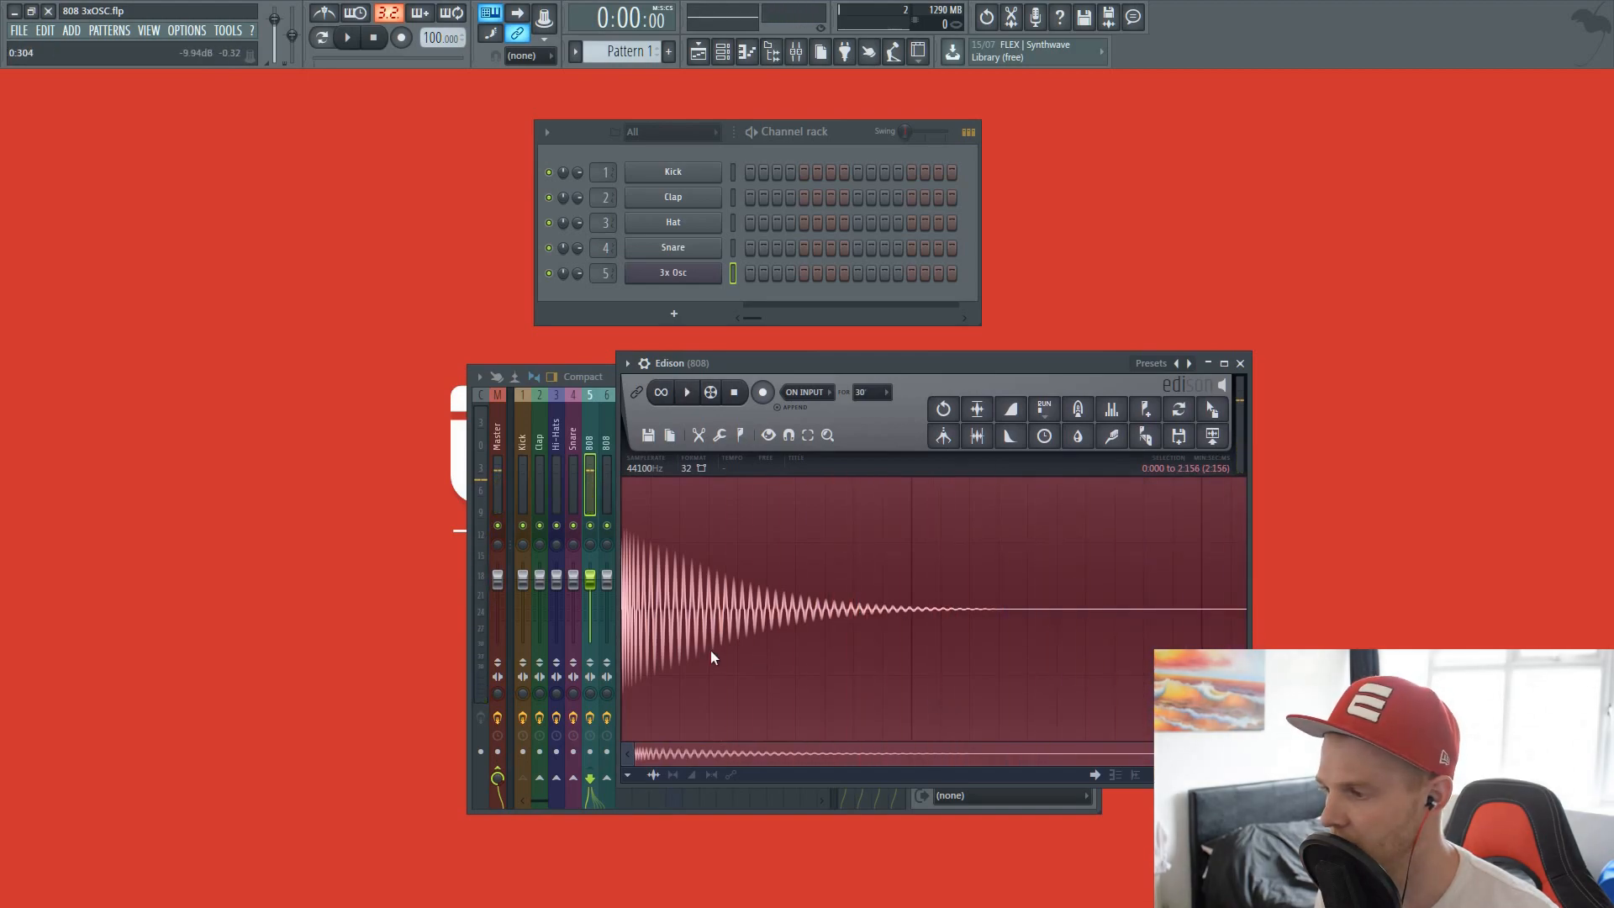
pyautogui.moveTo(1246, 672); pyautogui.dragTo(1117, 676)
pyautogui.press('Delete')
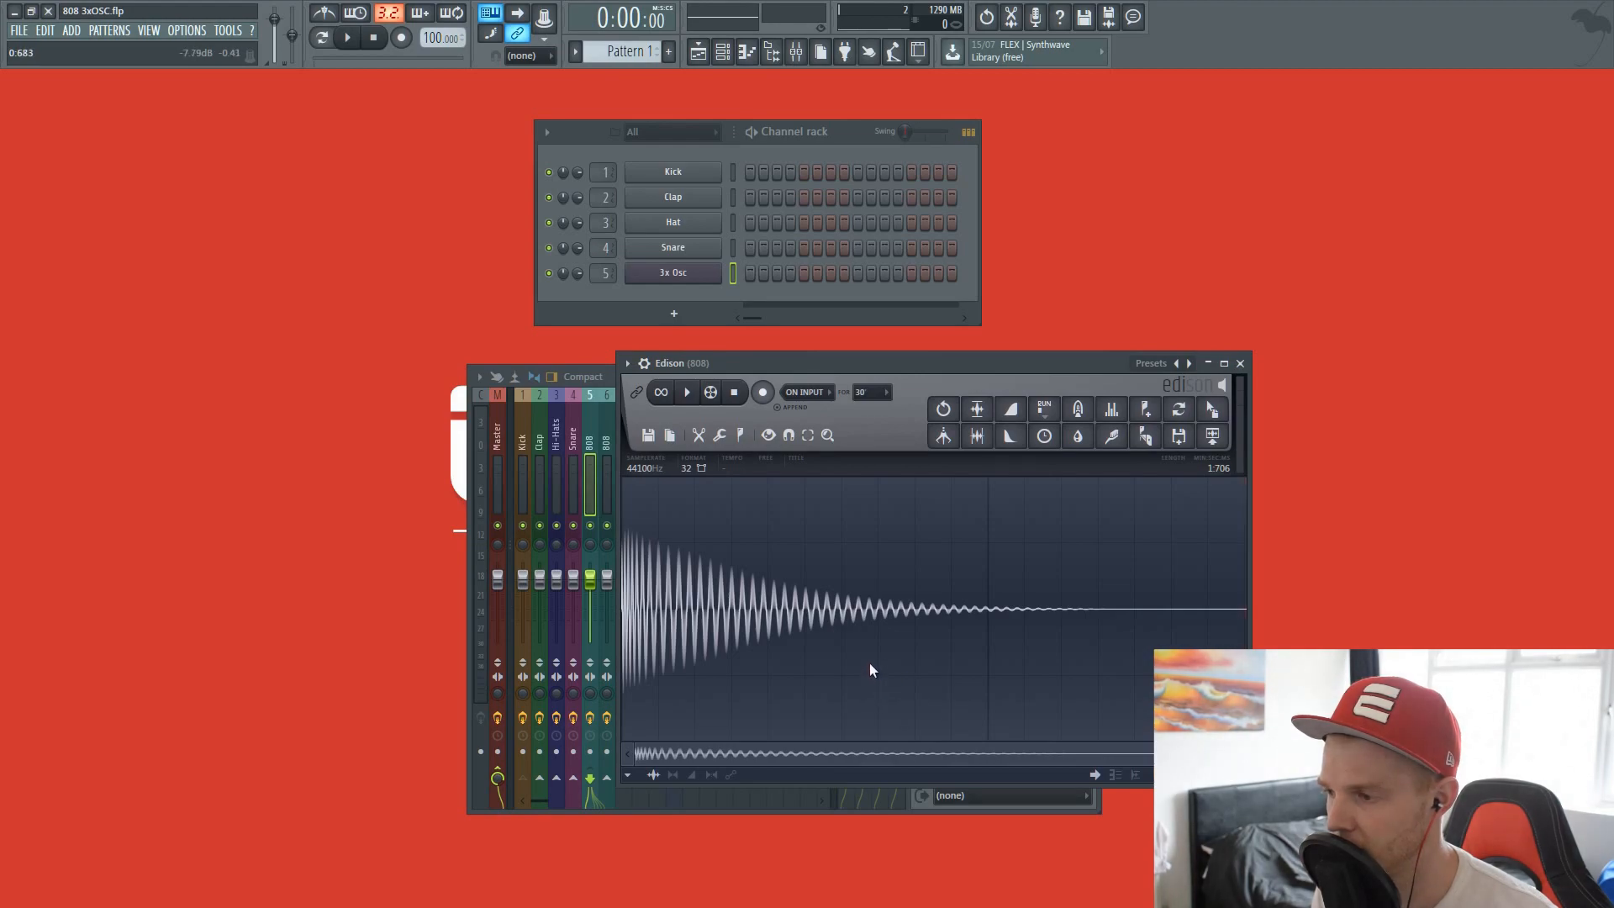
pyautogui.press('space')
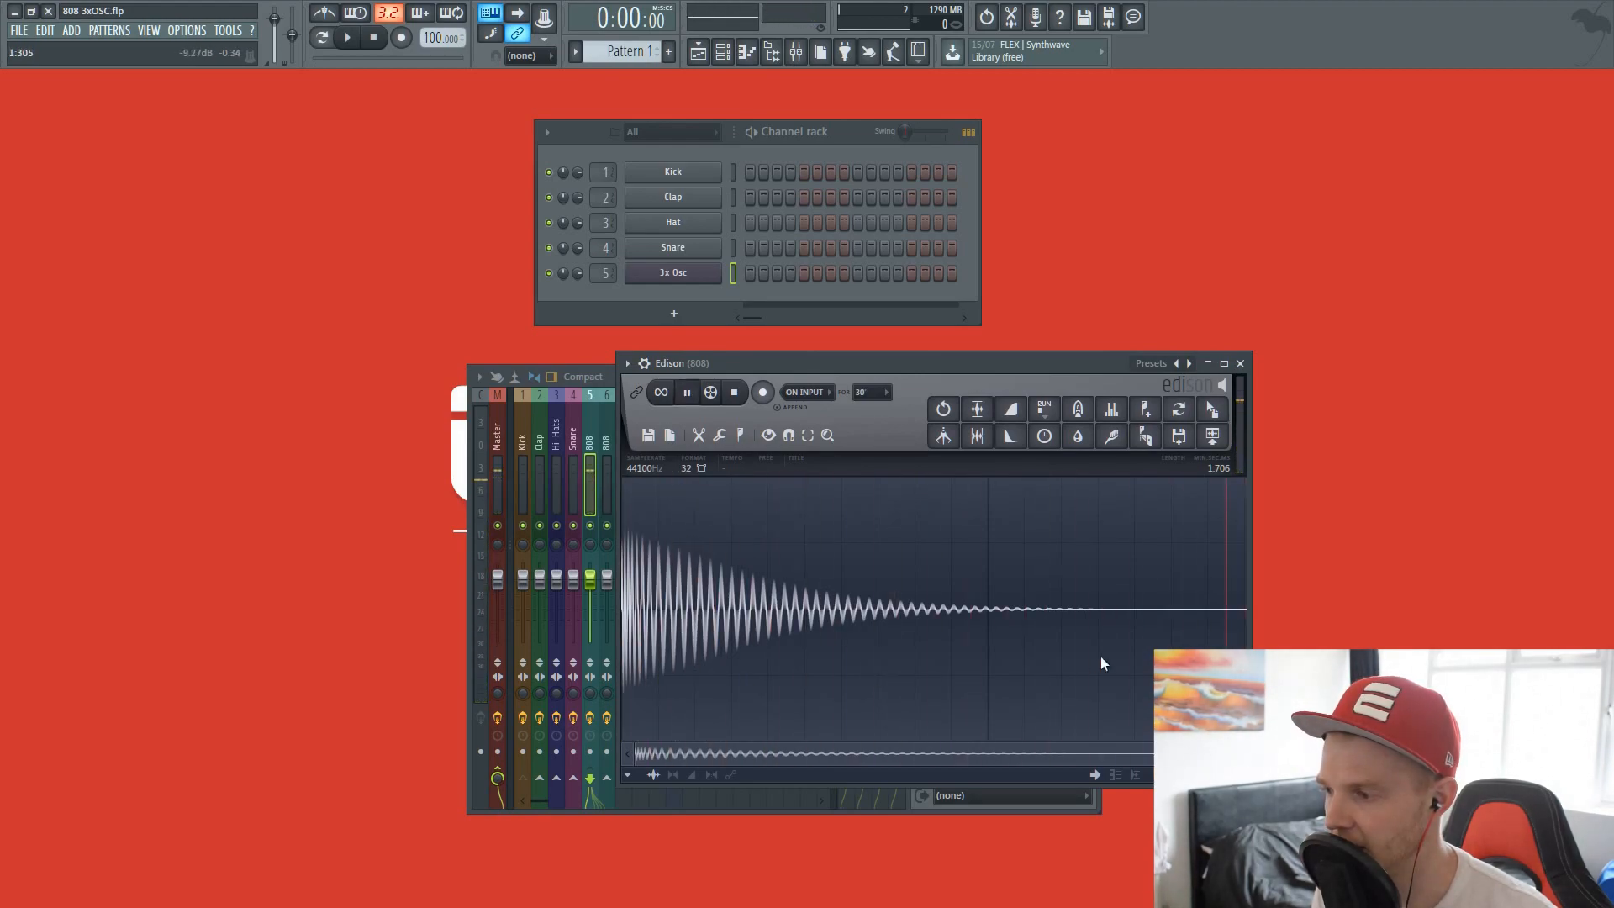
# Step: Select the end of the note from 1:002 to 1:706, fade it out, and listen to it
pyautogui.moveTo(1010, 622)
pyautogui.mouseDown()
pyautogui.moveTo(1266, 632)
pyautogui.moveTo(986, 632)
pyautogui.mouseUp()
pyautogui.press('space')
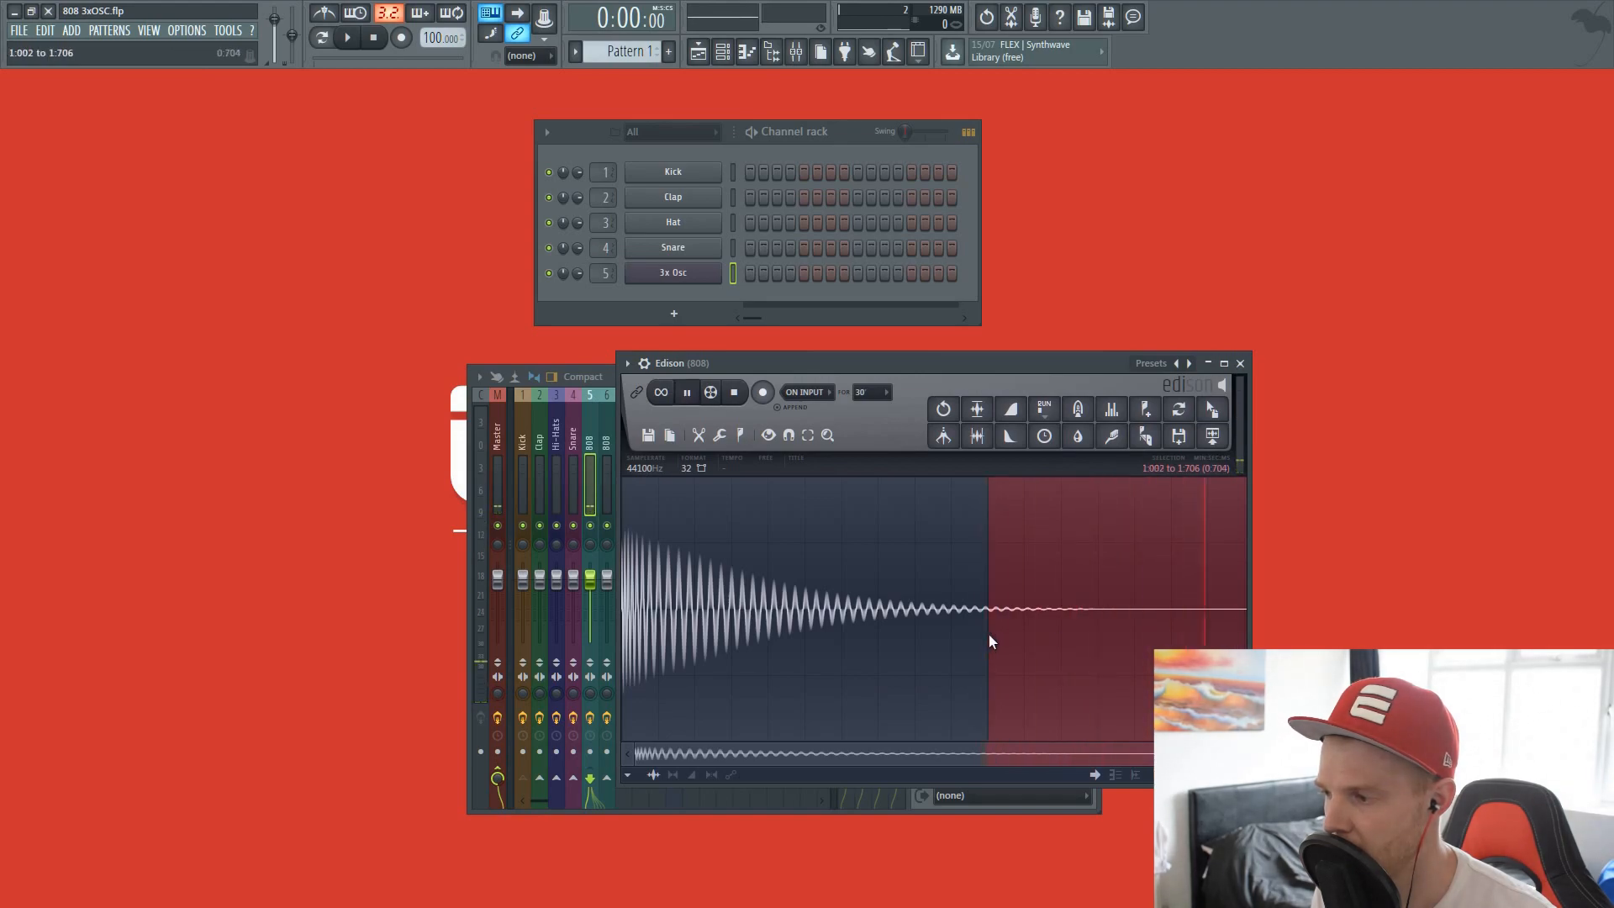
pyautogui.press('space')
pyautogui.rightClick(1022, 636)
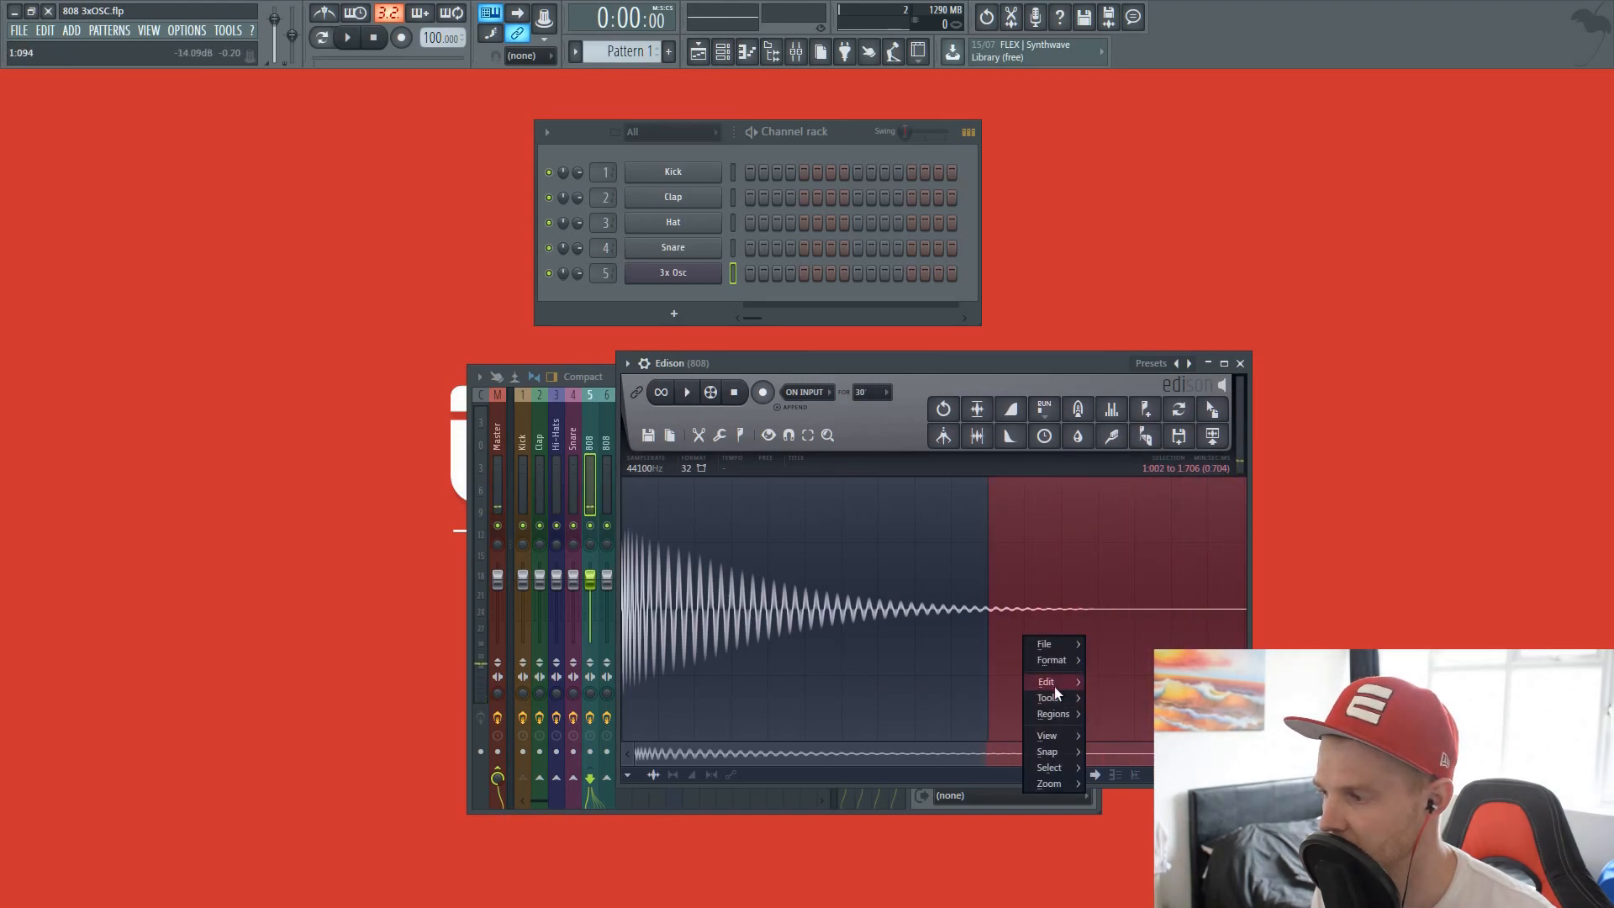
pyautogui.moveTo(1052, 696)
pyautogui.click(1126, 652)
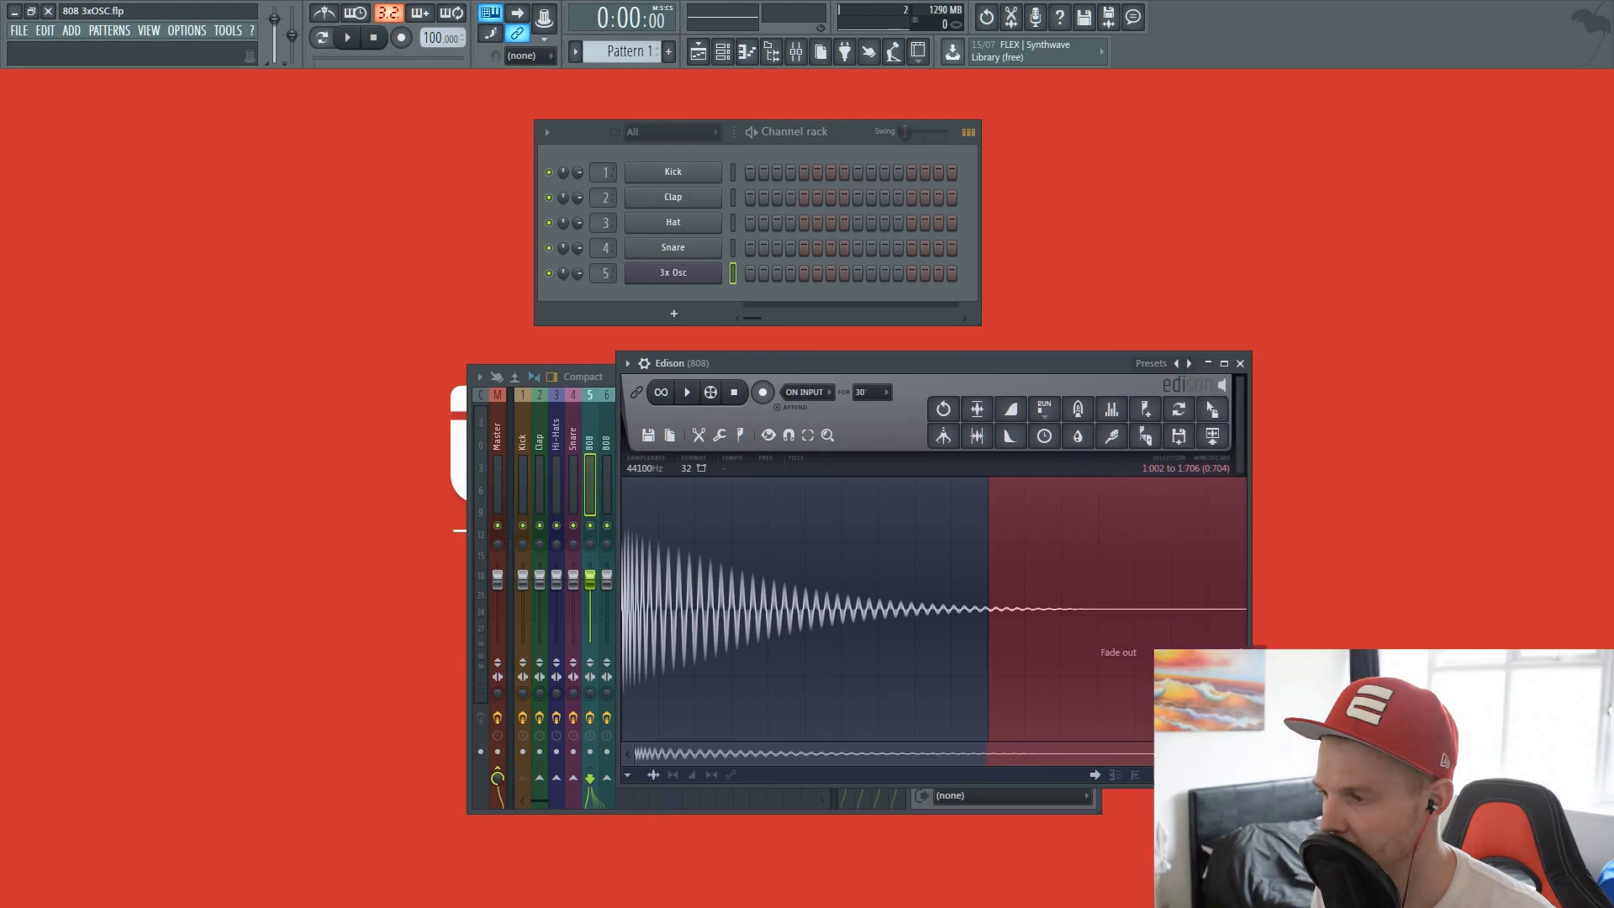
pyautogui.press('space')
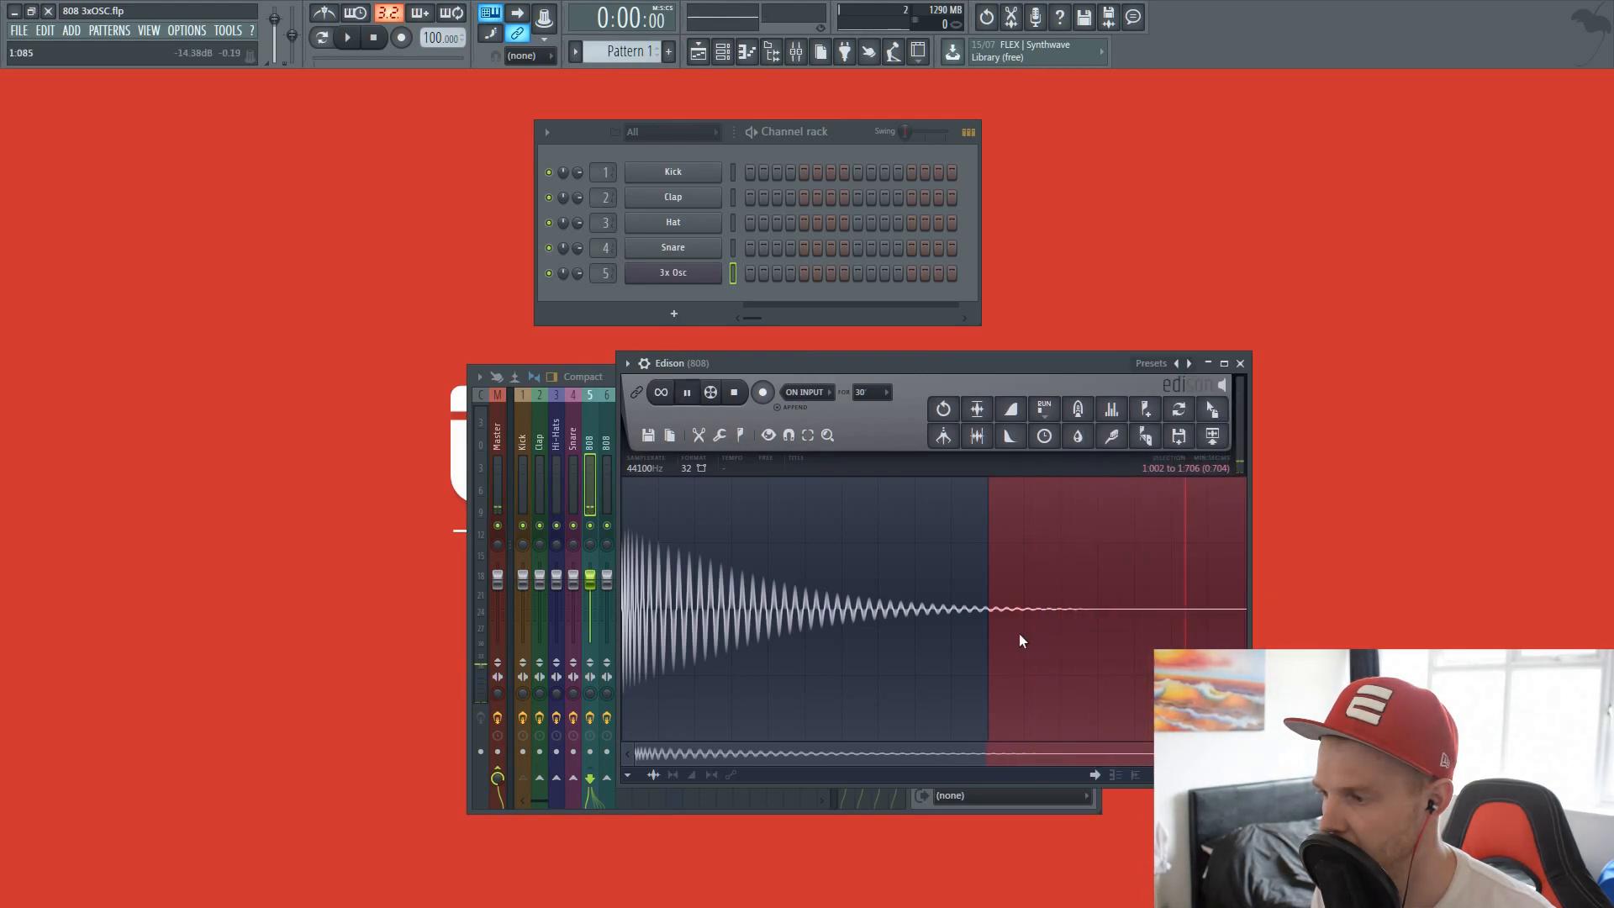
# Step: Extend the selection to 0:931 through 1:706 and apply another fade out to it
pyautogui.moveTo(987, 629); pyautogui.dragTo(962, 628)
pyautogui.rightClick(970, 627)
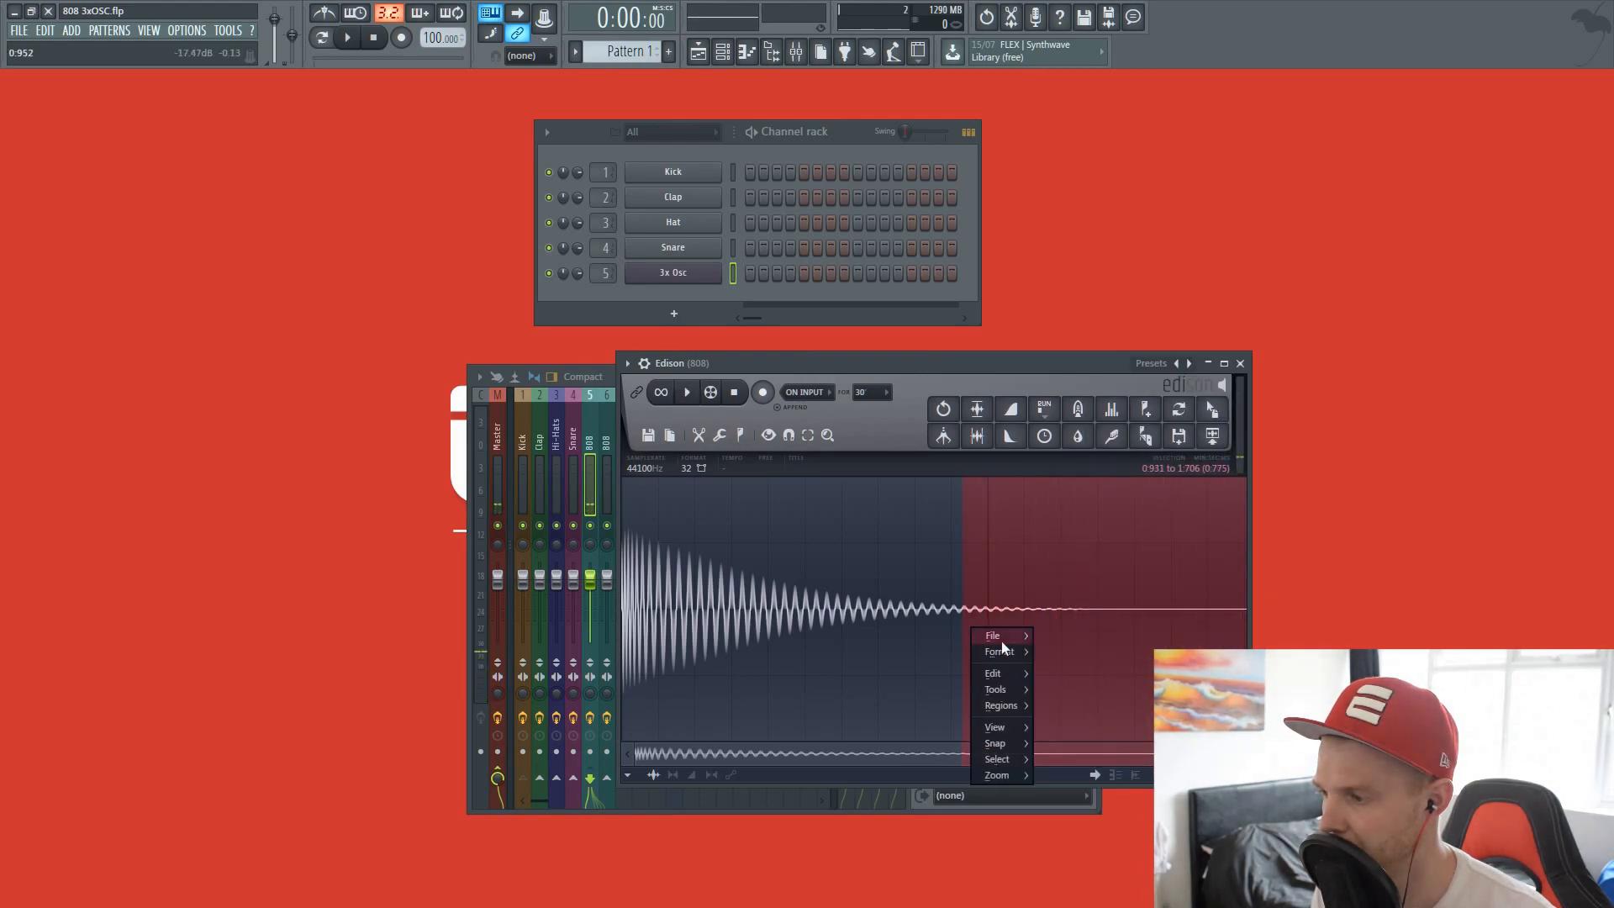
pyautogui.moveTo(1000, 689)
pyautogui.click(1126, 654)
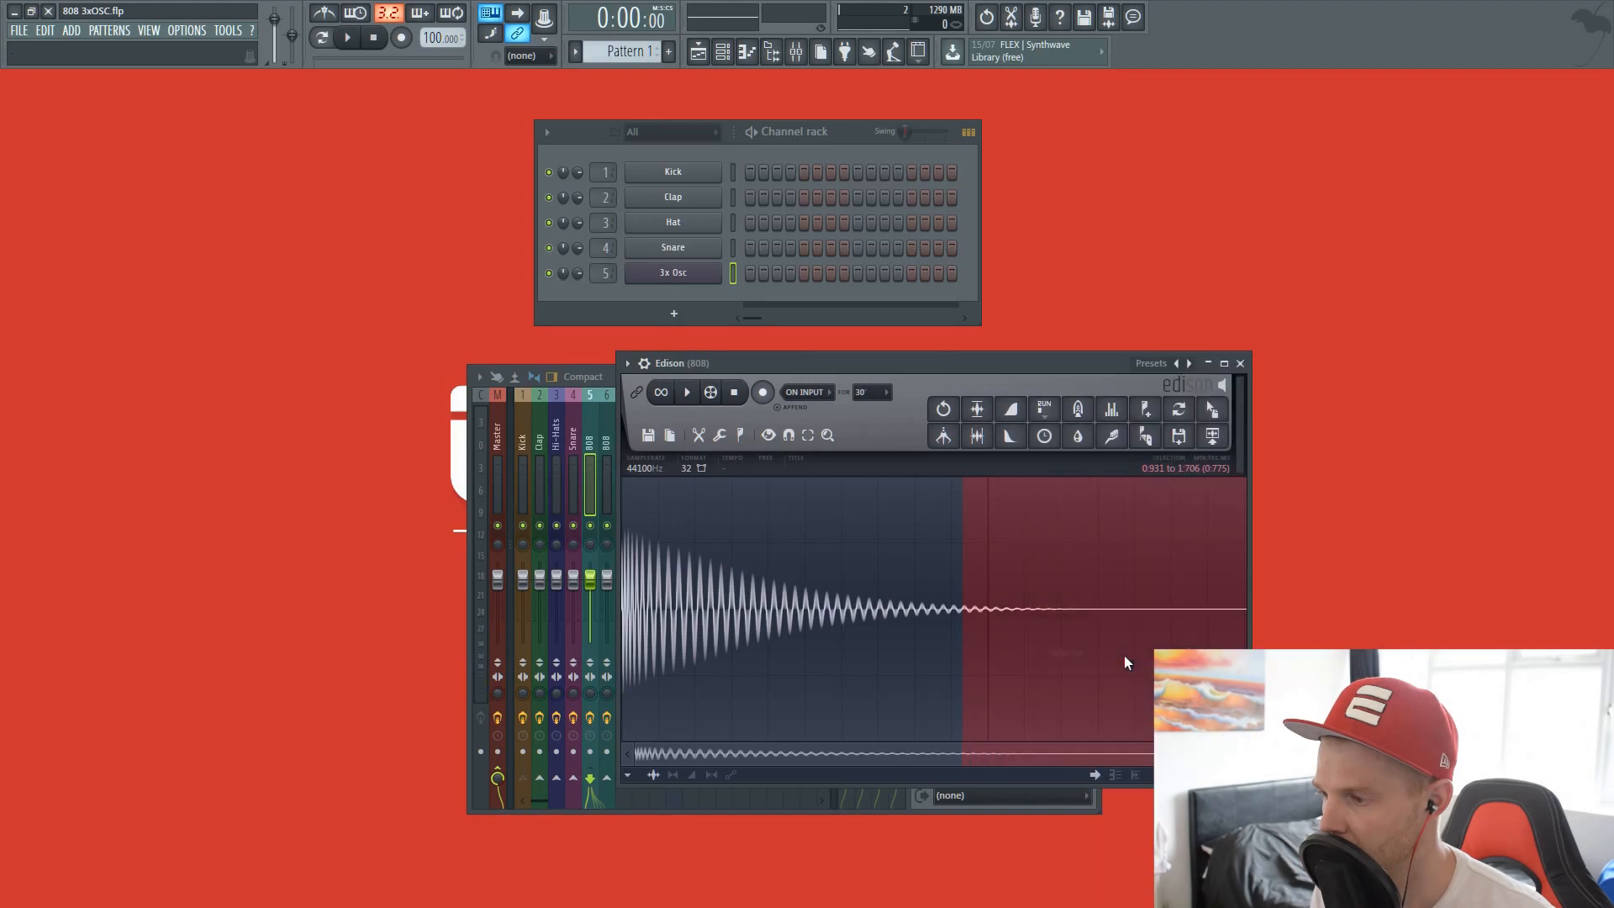
# Step: Select the whole 808 sample, play it, normalize its level, and play it again
pyautogui.doubleClick(1027, 638)
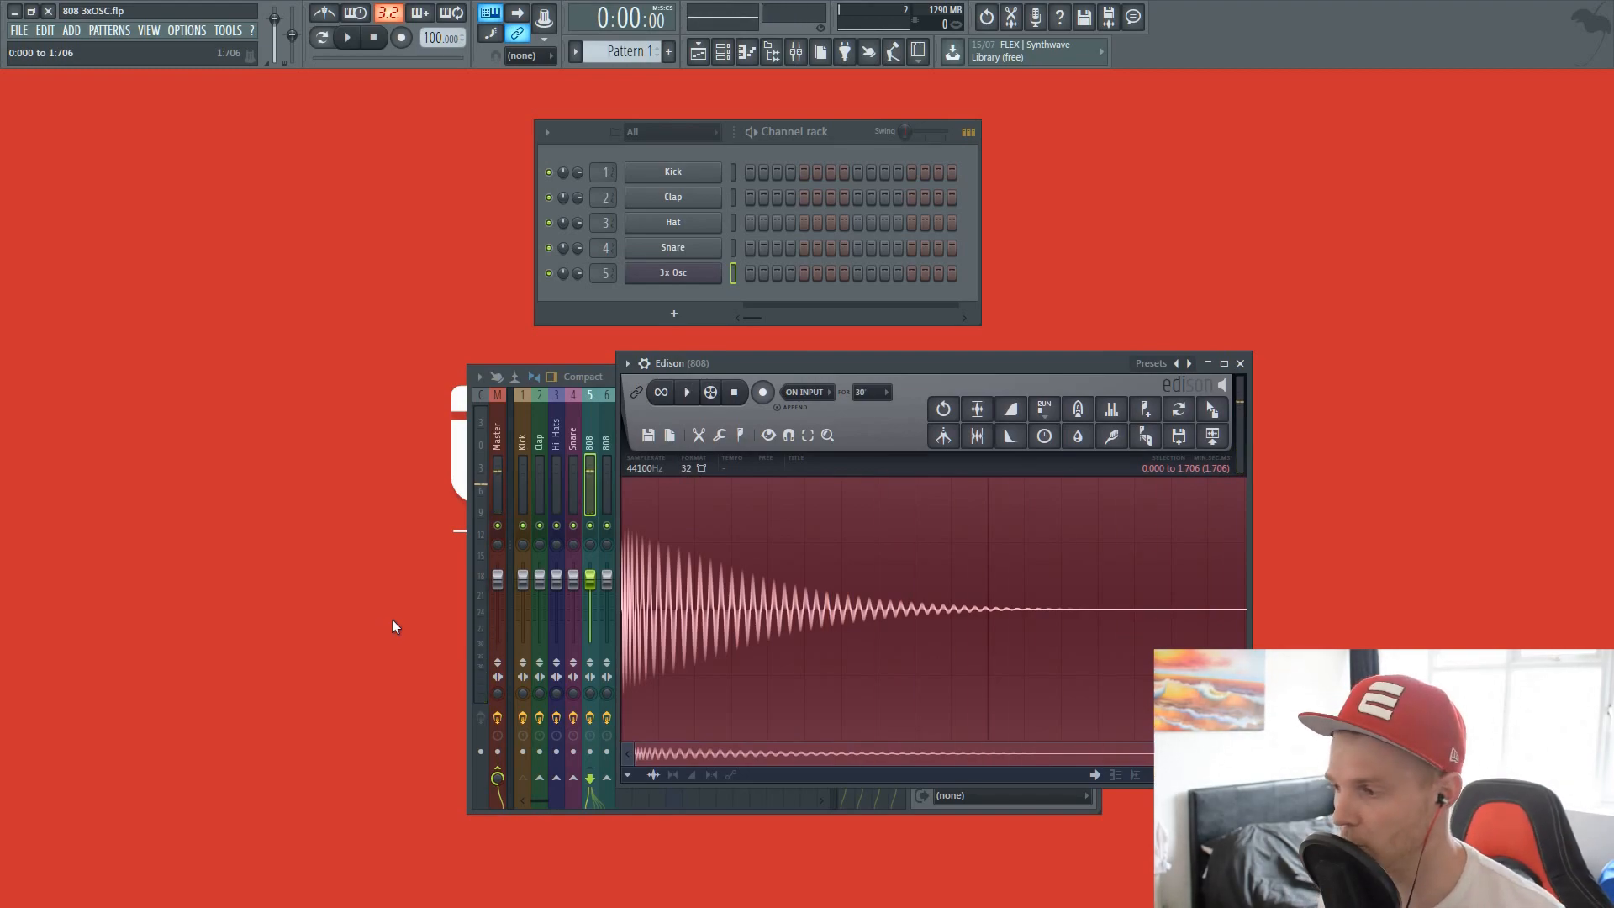
pyautogui.press('space')
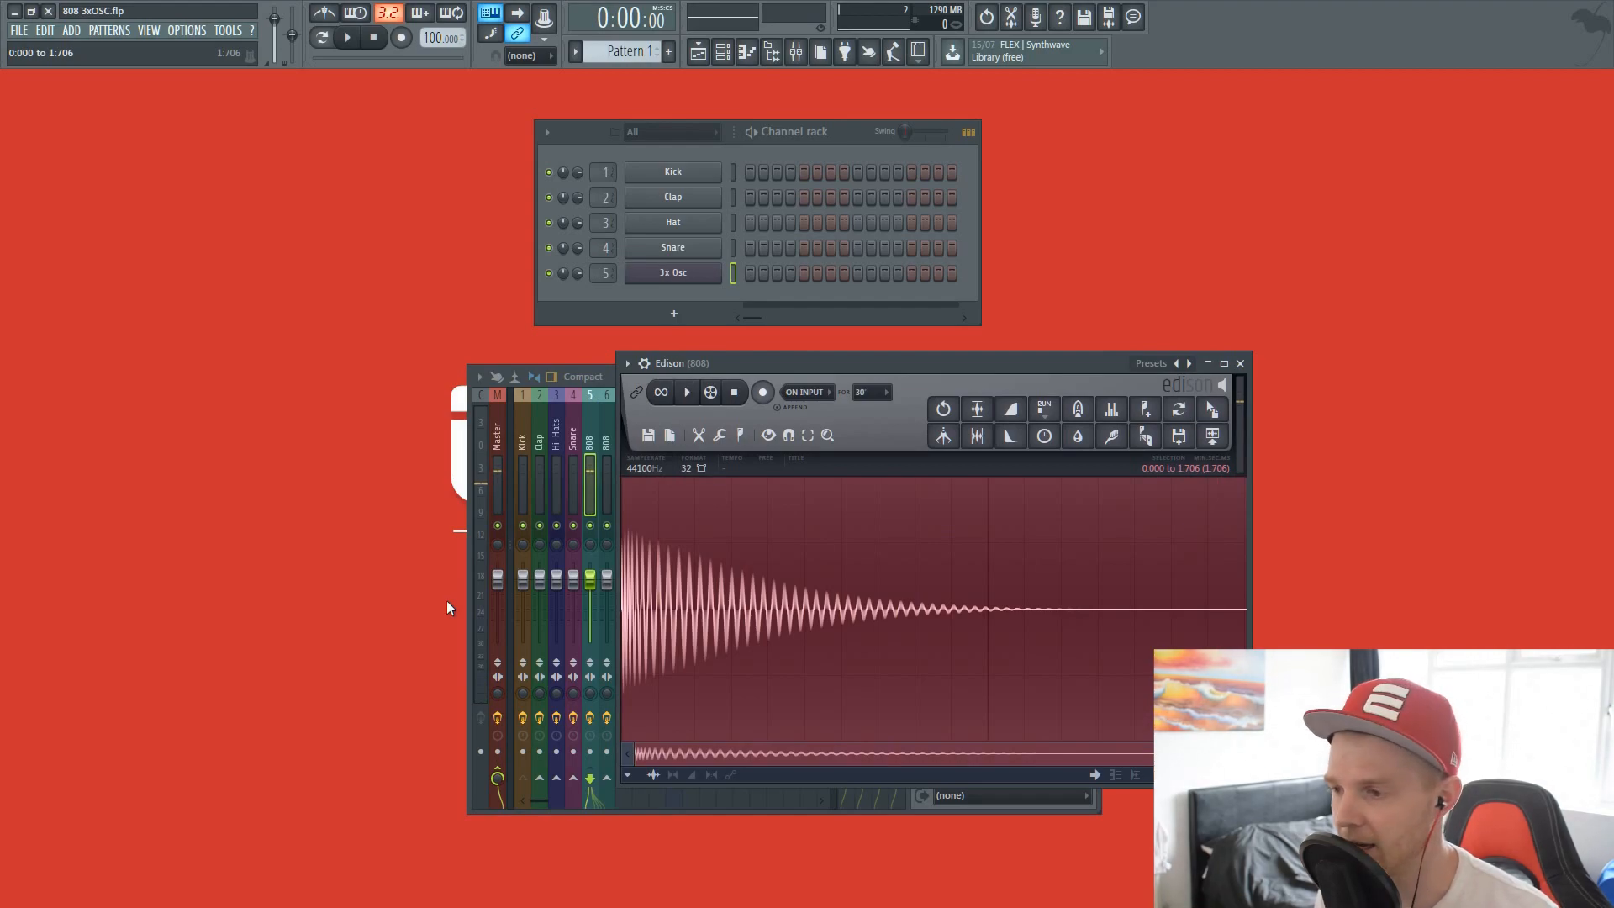
pyautogui.press('space')
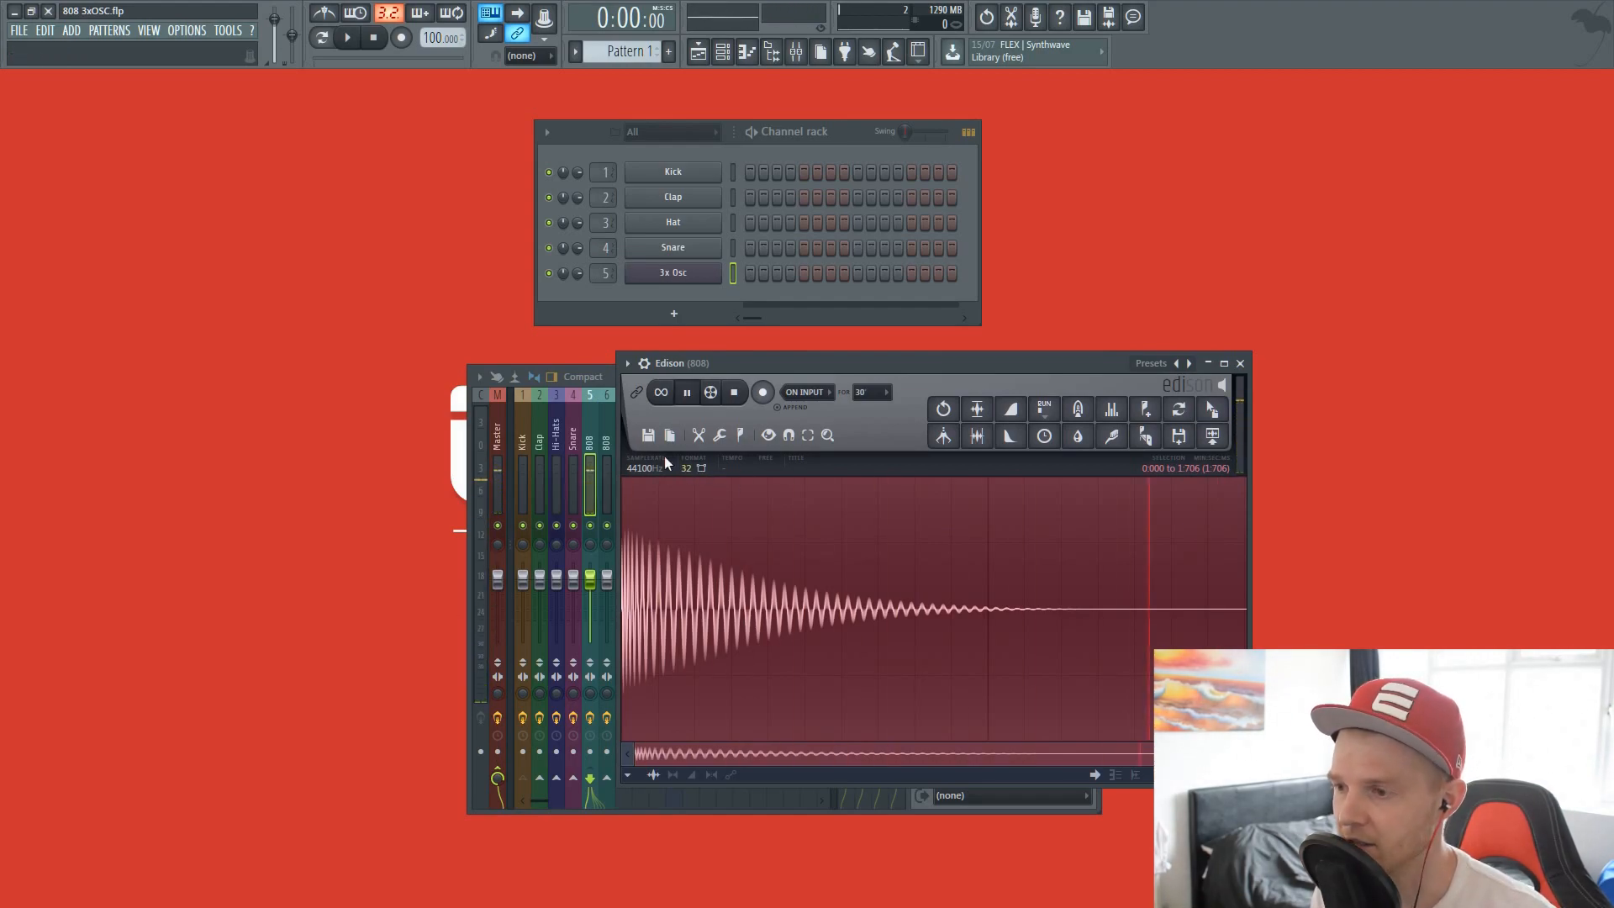
pyautogui.click(976, 410)
pyautogui.press('space')
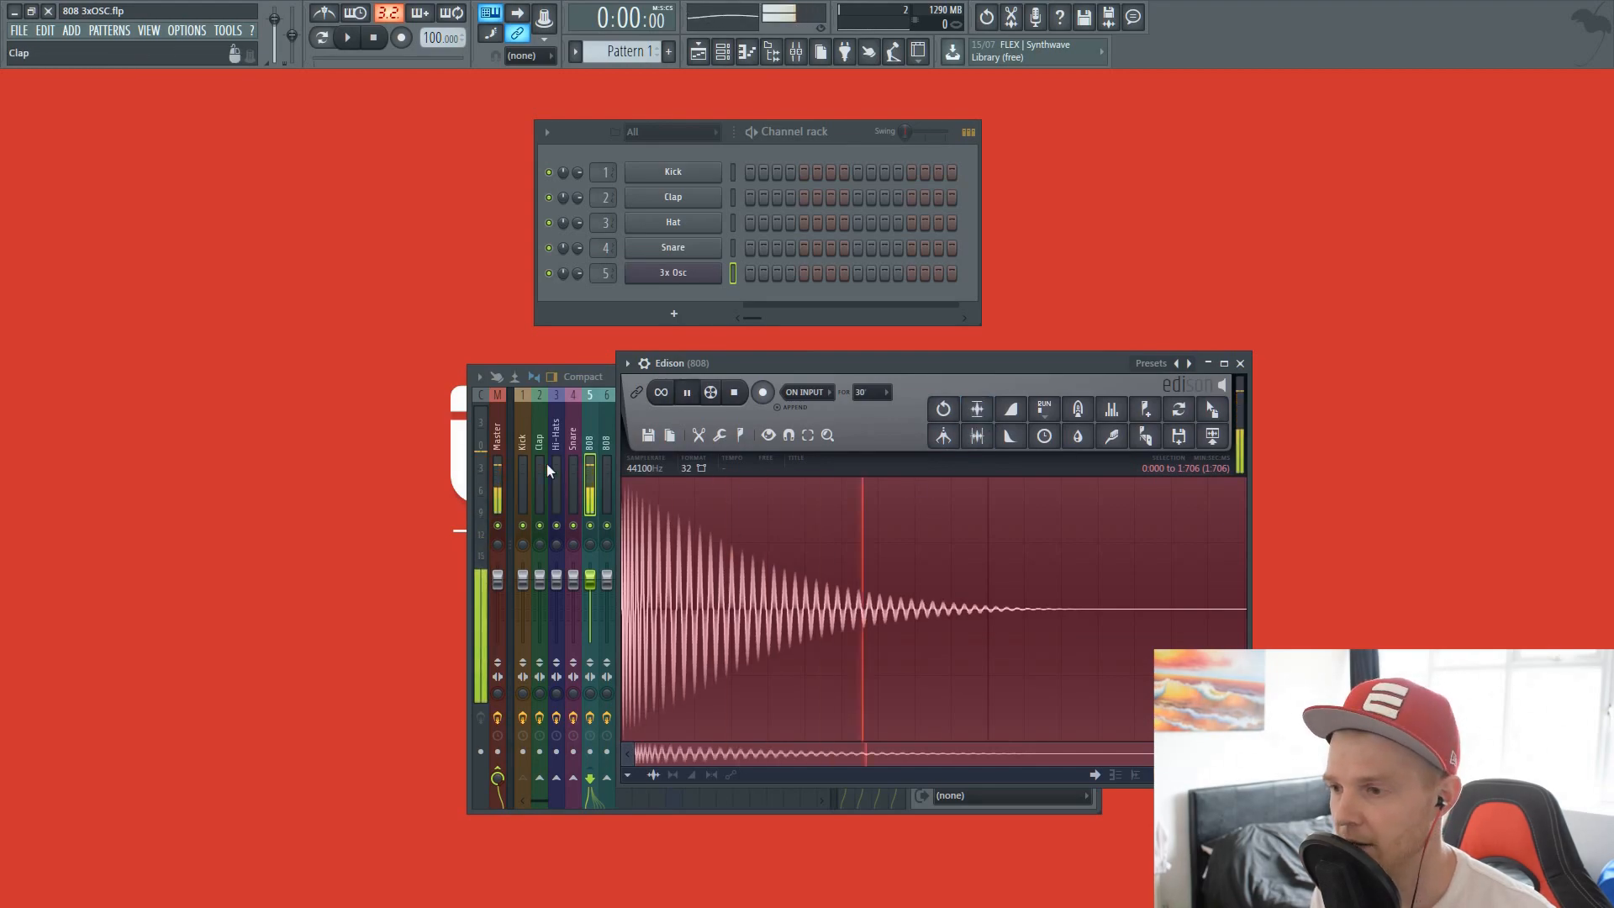
# Step: Save the sample as the wave file 808 tut in My Beat Loops > My Drums > 808, replacing the existing file
pyautogui.click(652, 437)
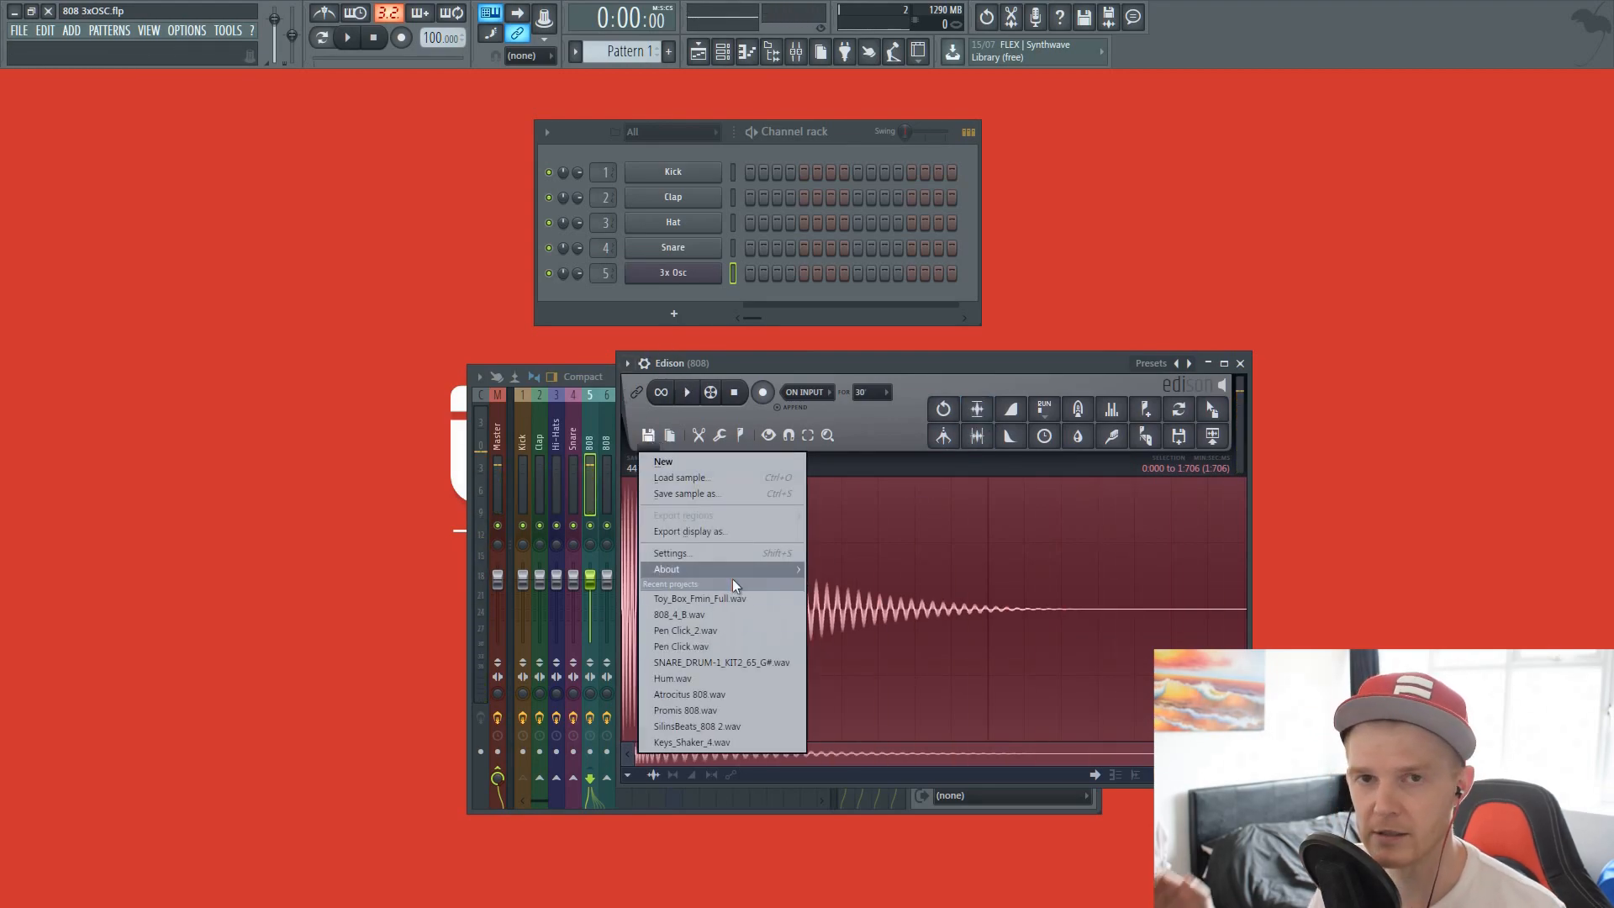
pyautogui.click(704, 496)
pyautogui.click(1122, 689)
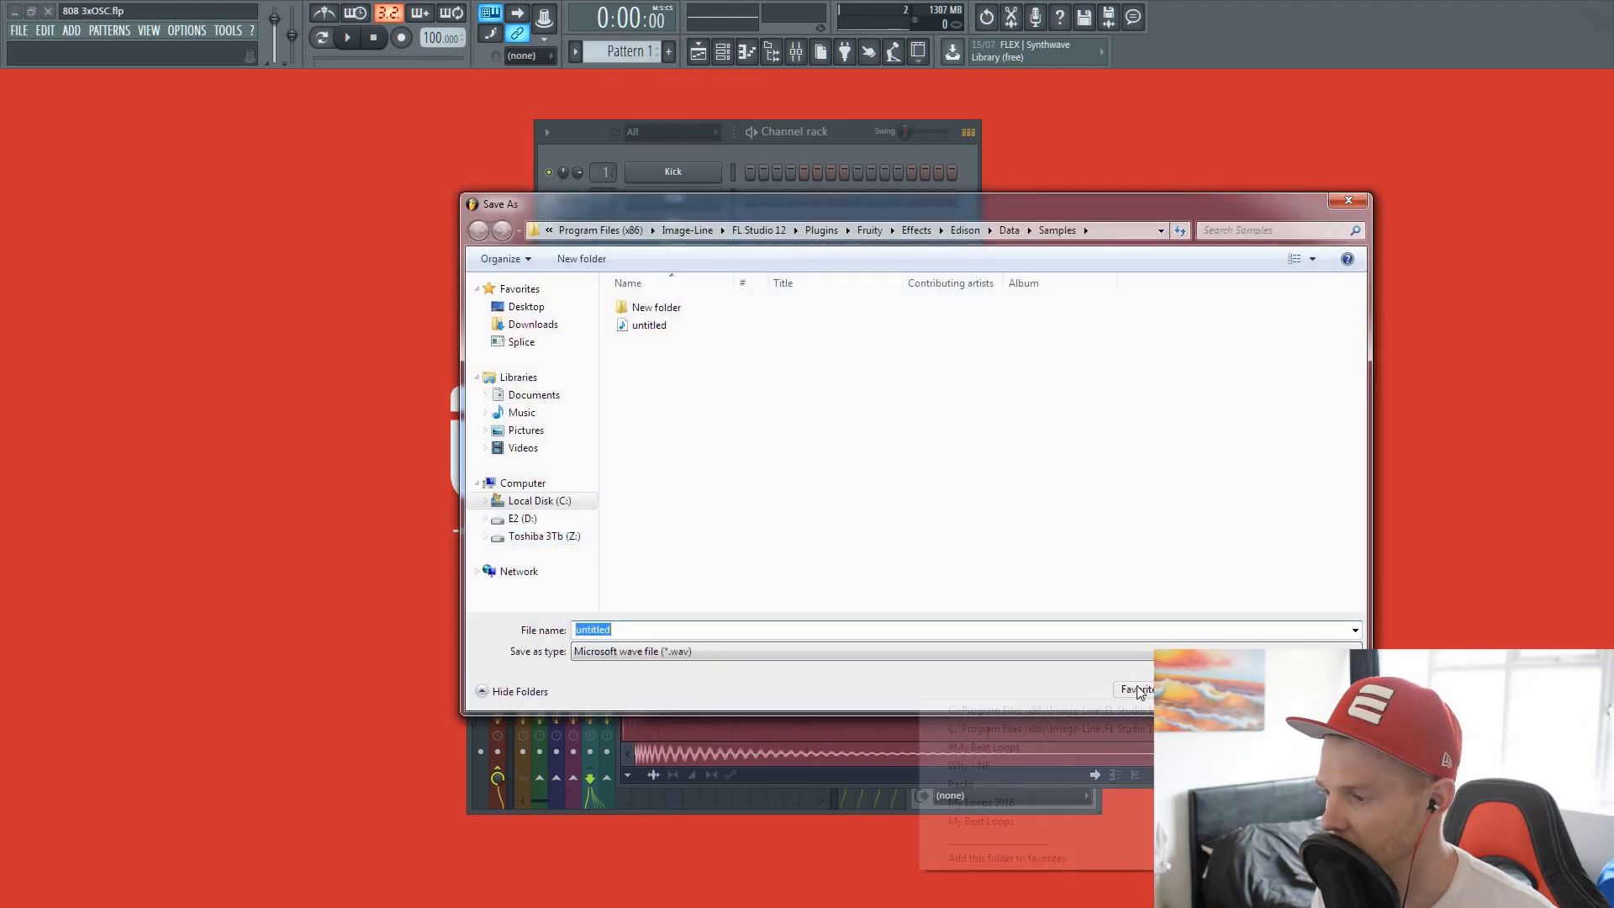
pyautogui.click(1018, 823)
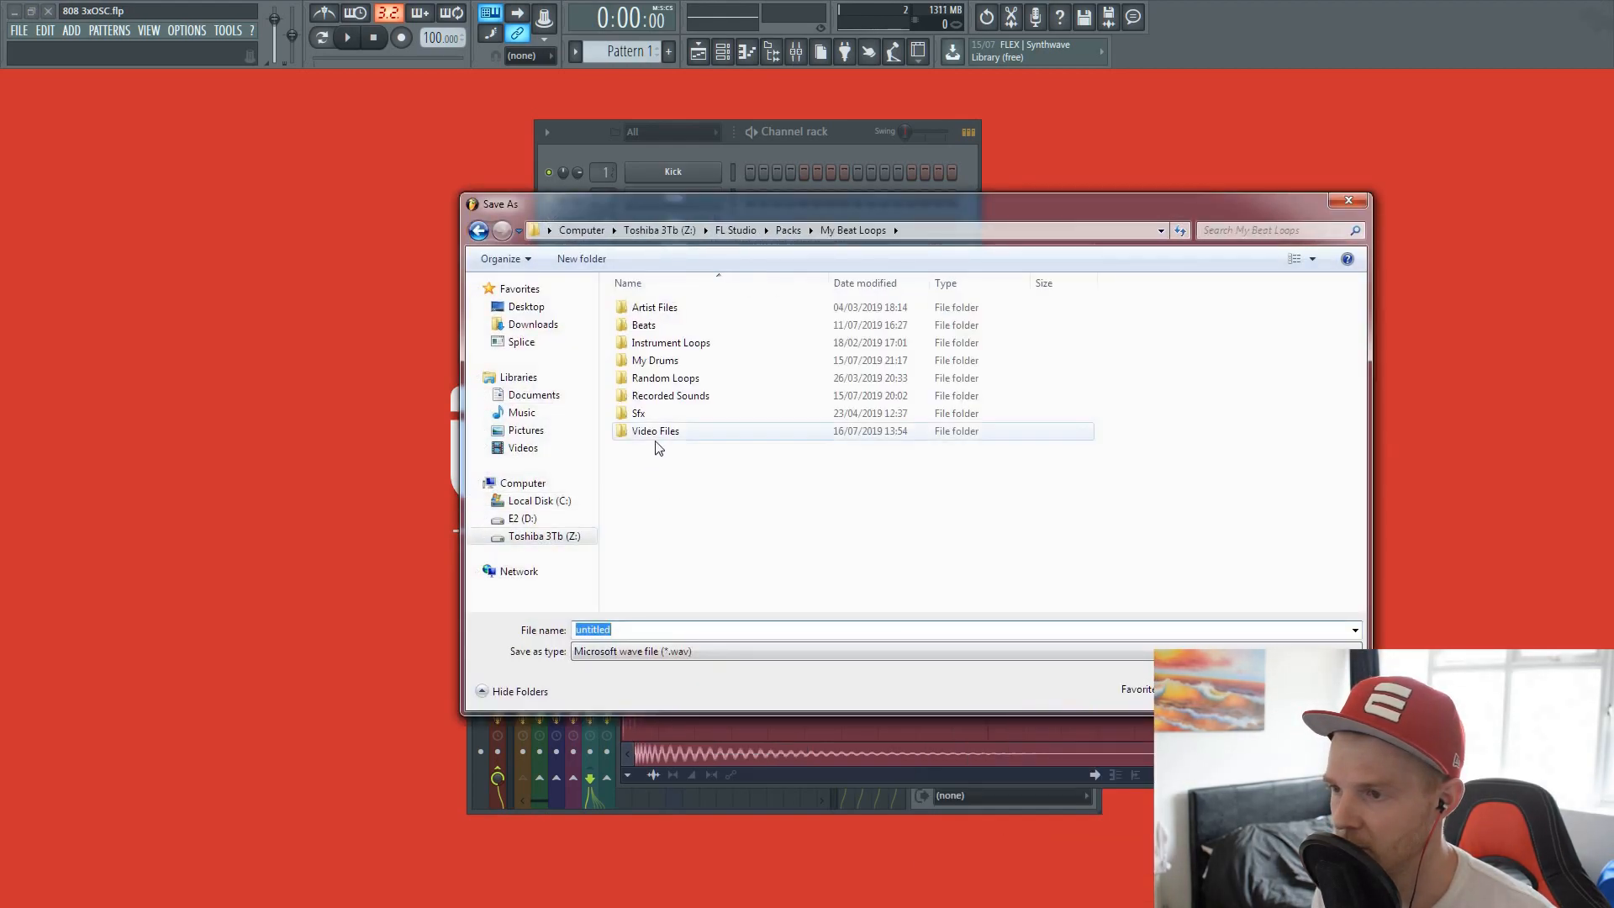
pyautogui.doubleClick(664, 360)
pyautogui.doubleClick(673, 307)
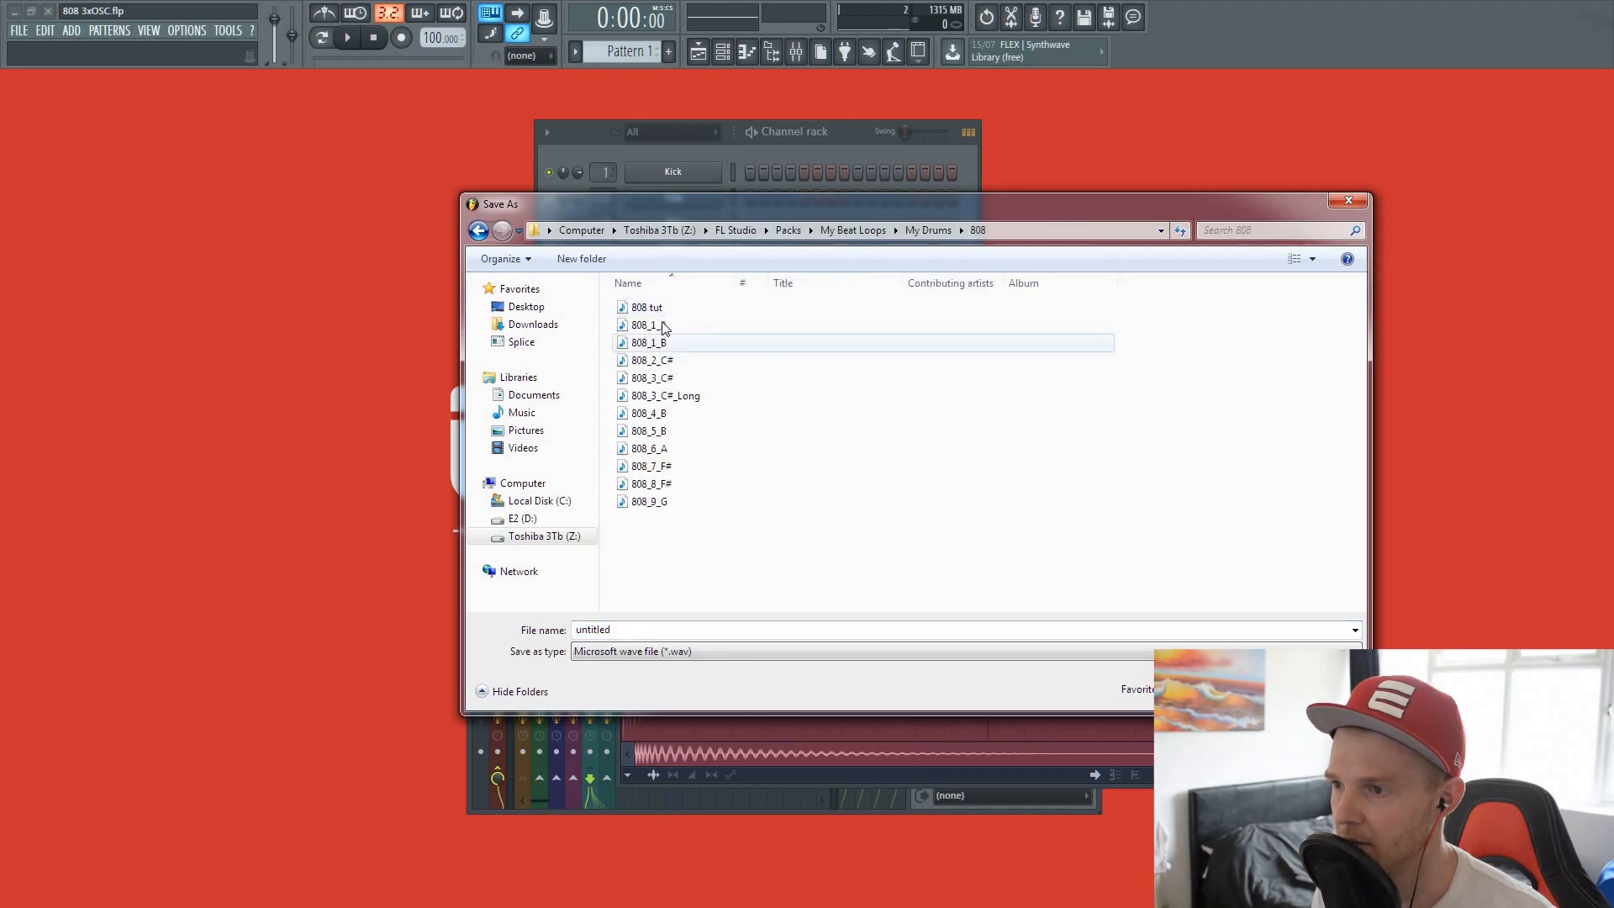
pyautogui.click(674, 309)
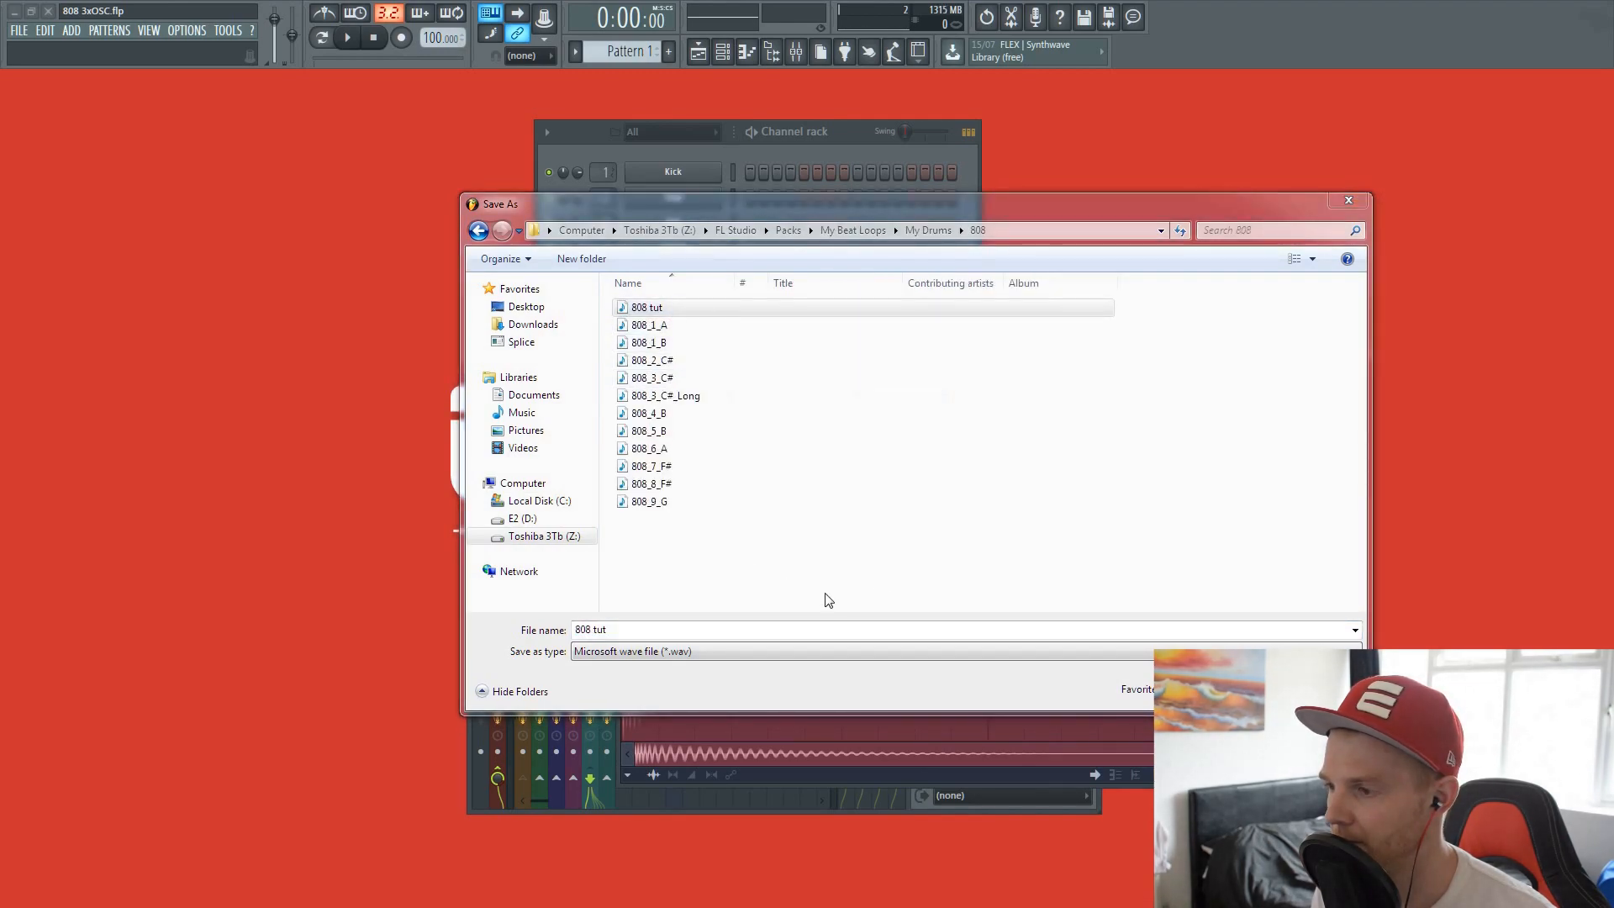
pyautogui.press('Return')
pyautogui.click(911, 468)
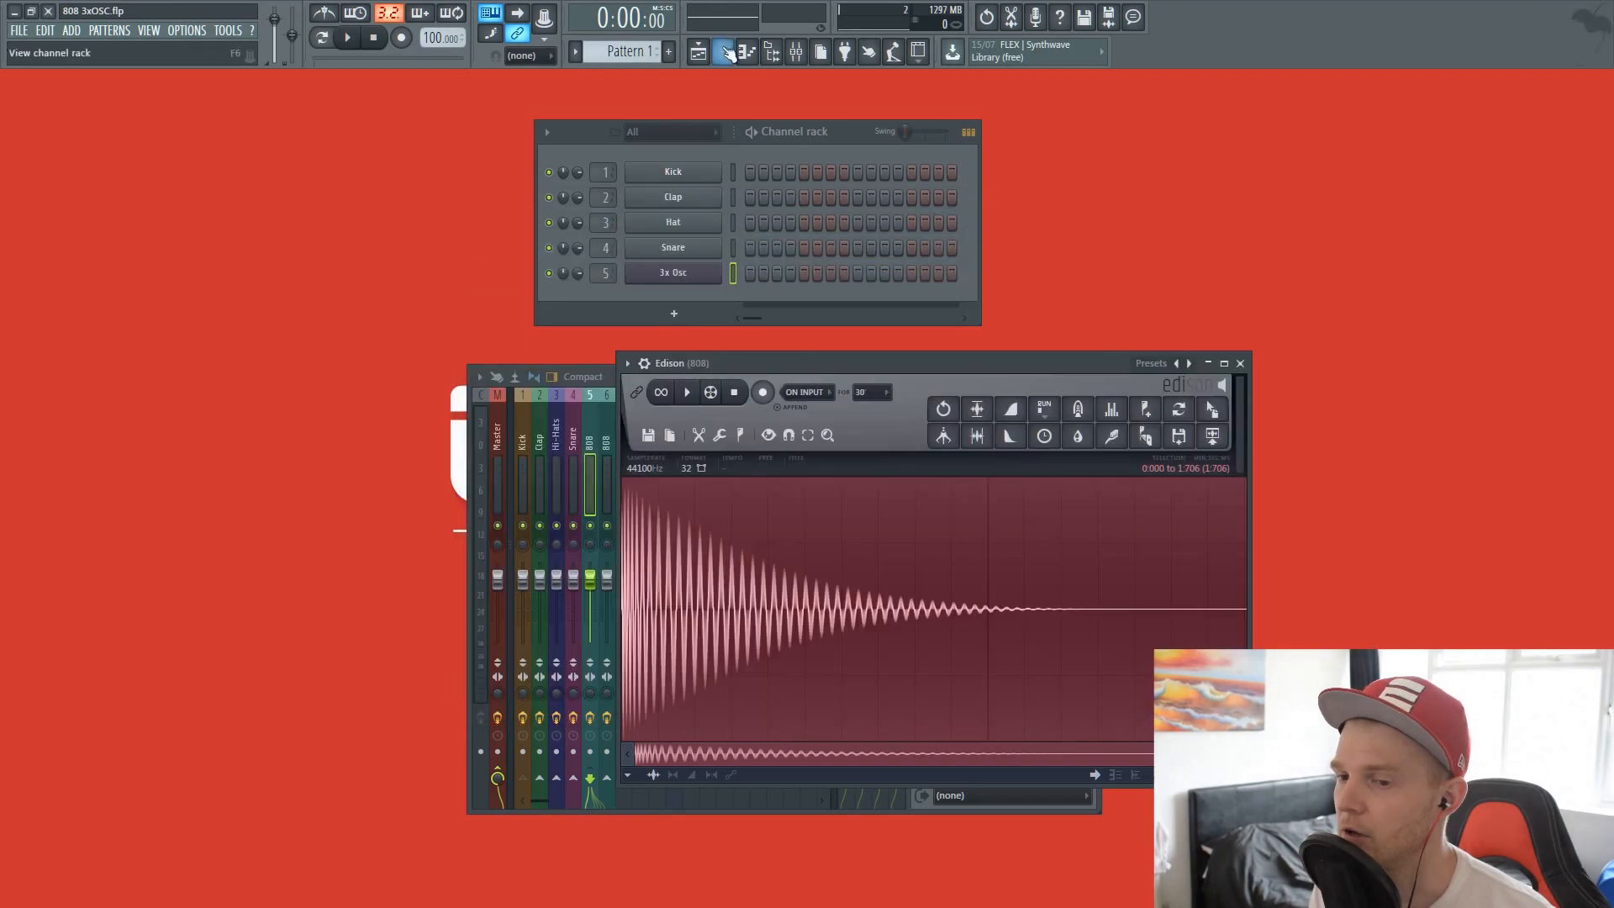
# Step: Preview 808 tut from the file browser, add it as a new channel below 3x Osc, and hide the browser
pyautogui.click(771, 52)
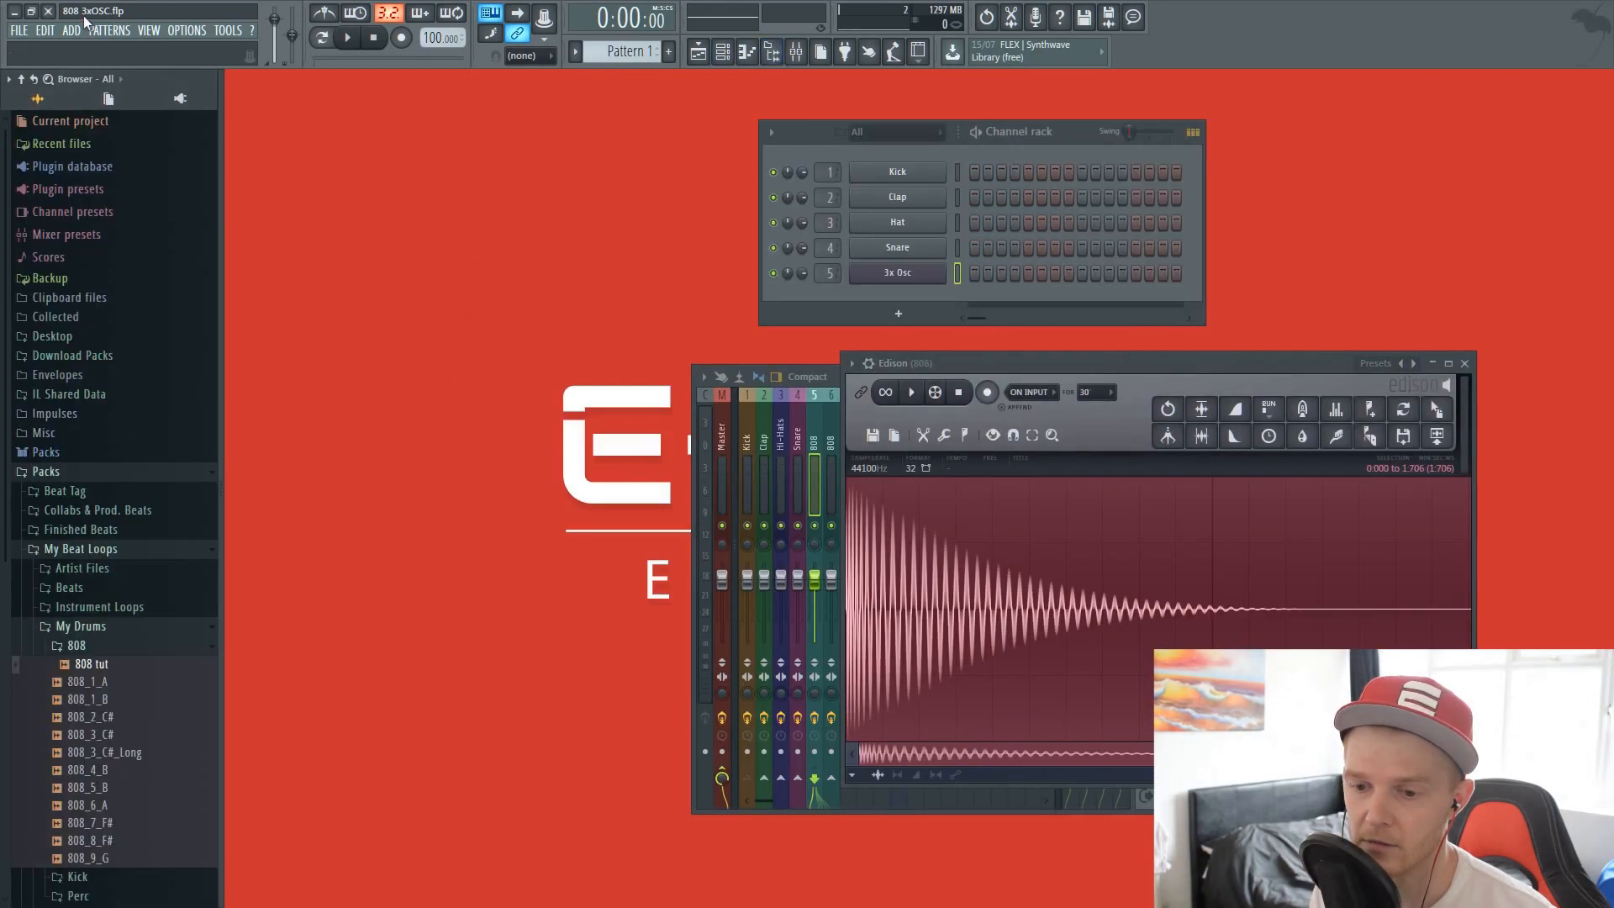
pyautogui.click(125, 669)
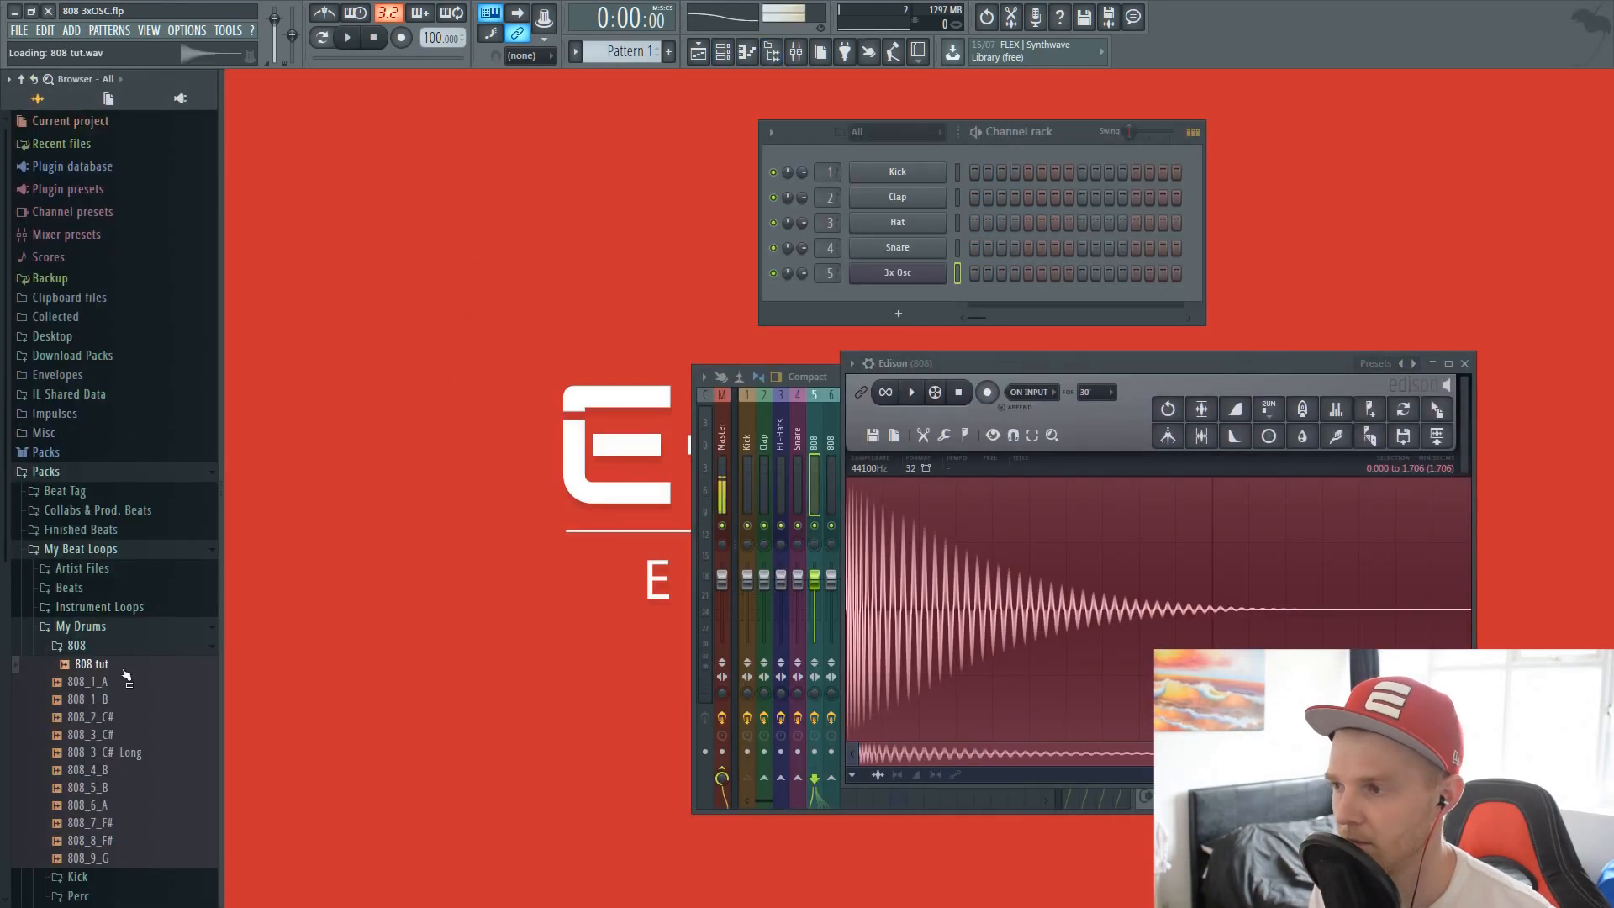
pyautogui.moveTo(126, 675); pyautogui.dragTo(898, 300)
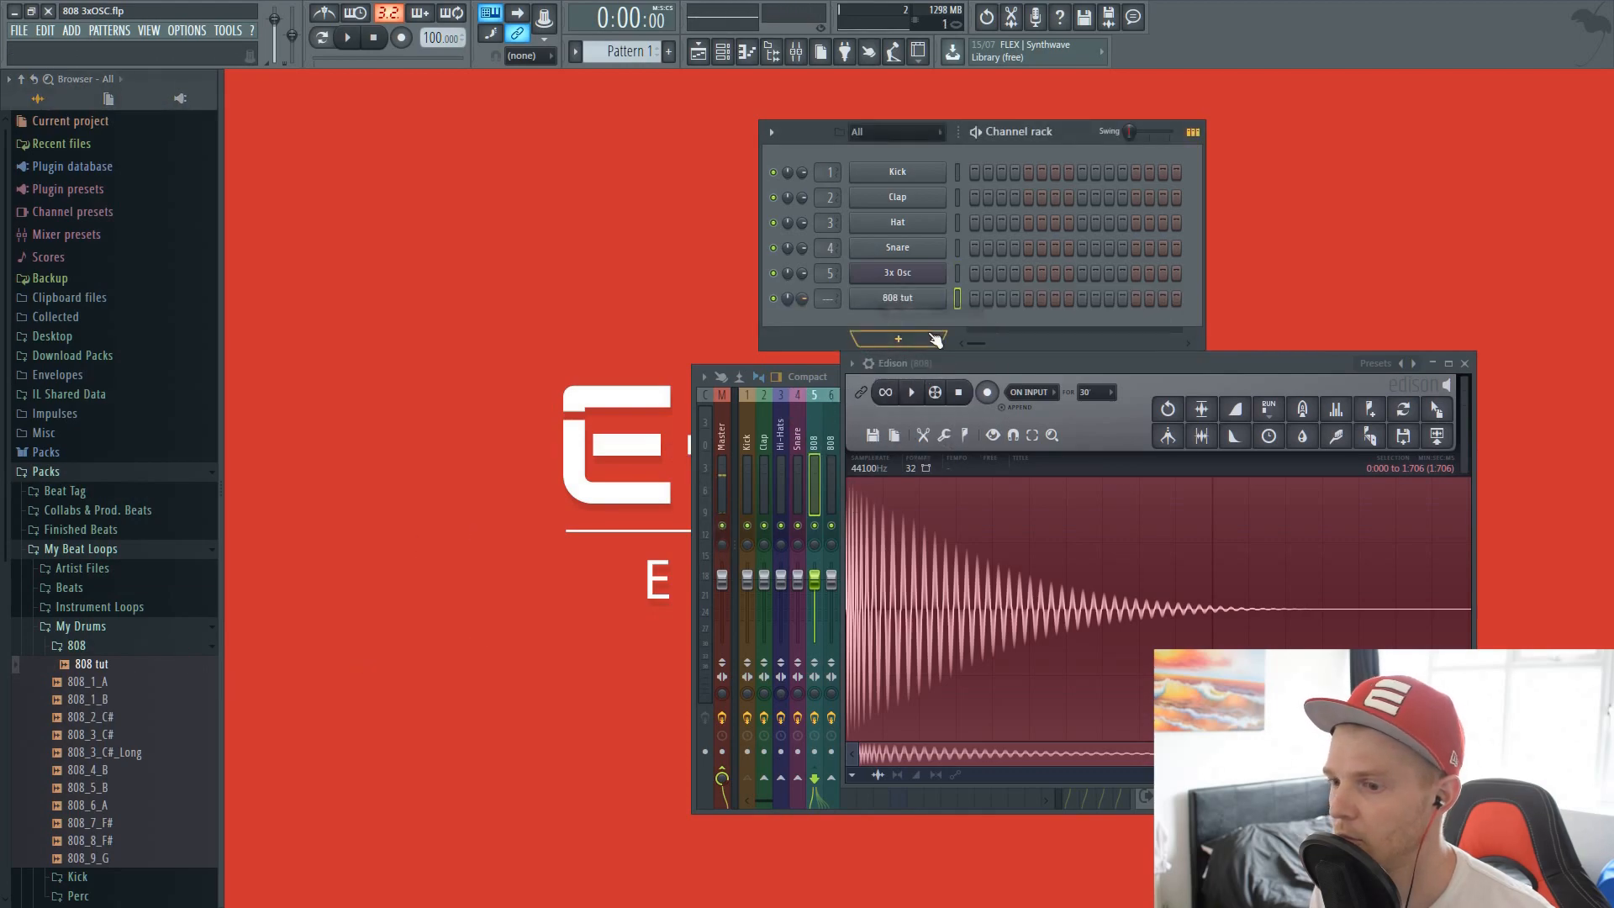
pyautogui.click(911, 300)
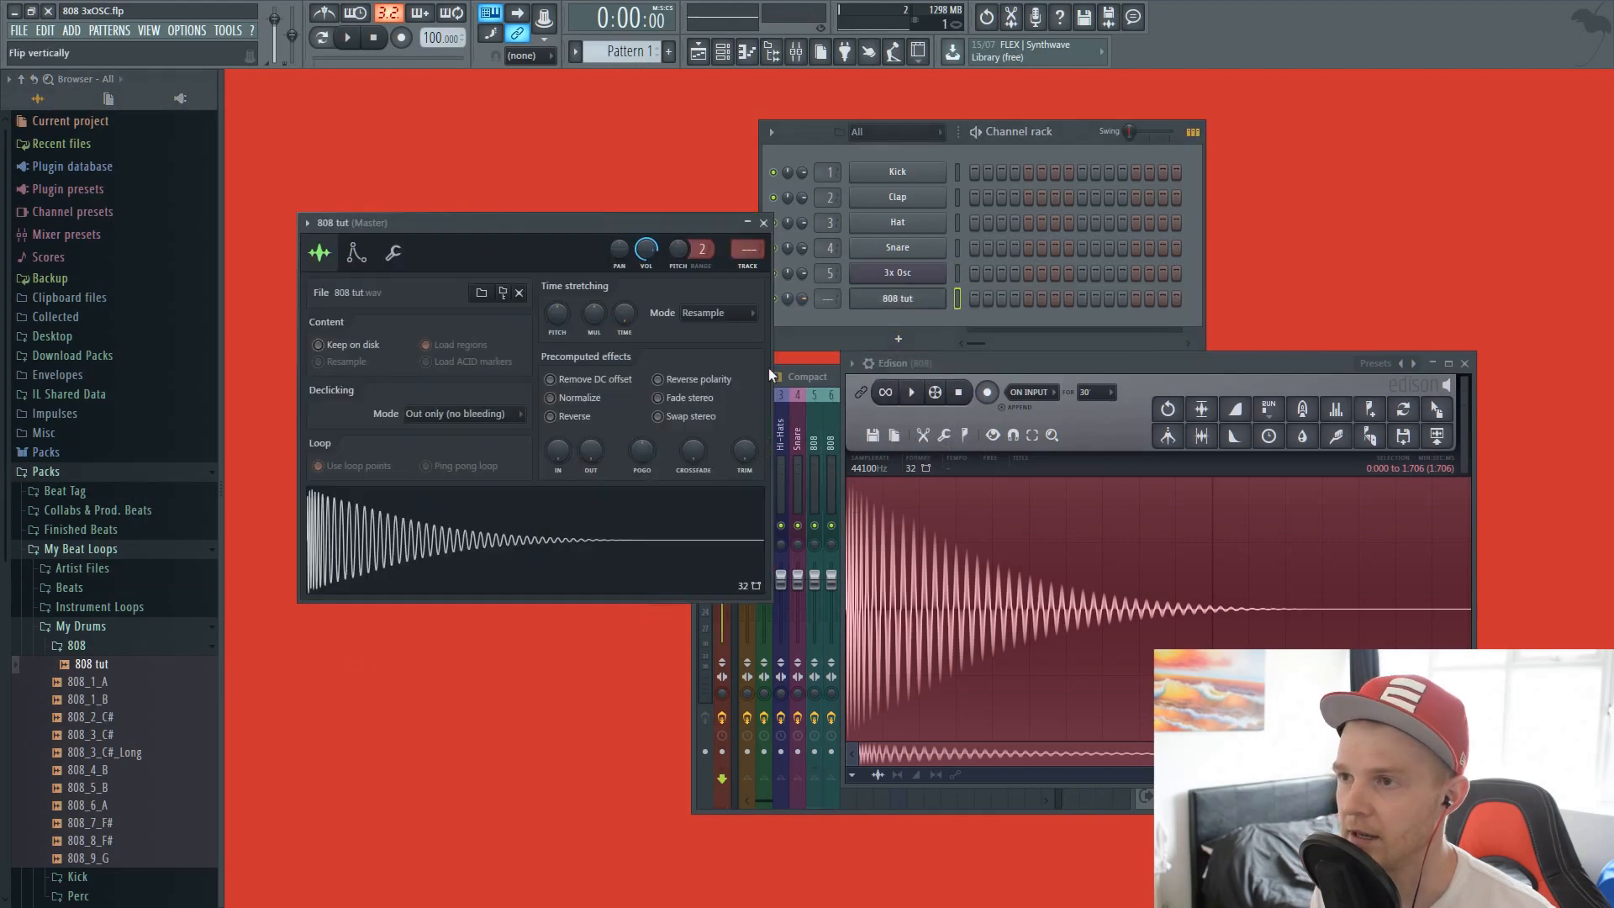
pyautogui.click(771, 52)
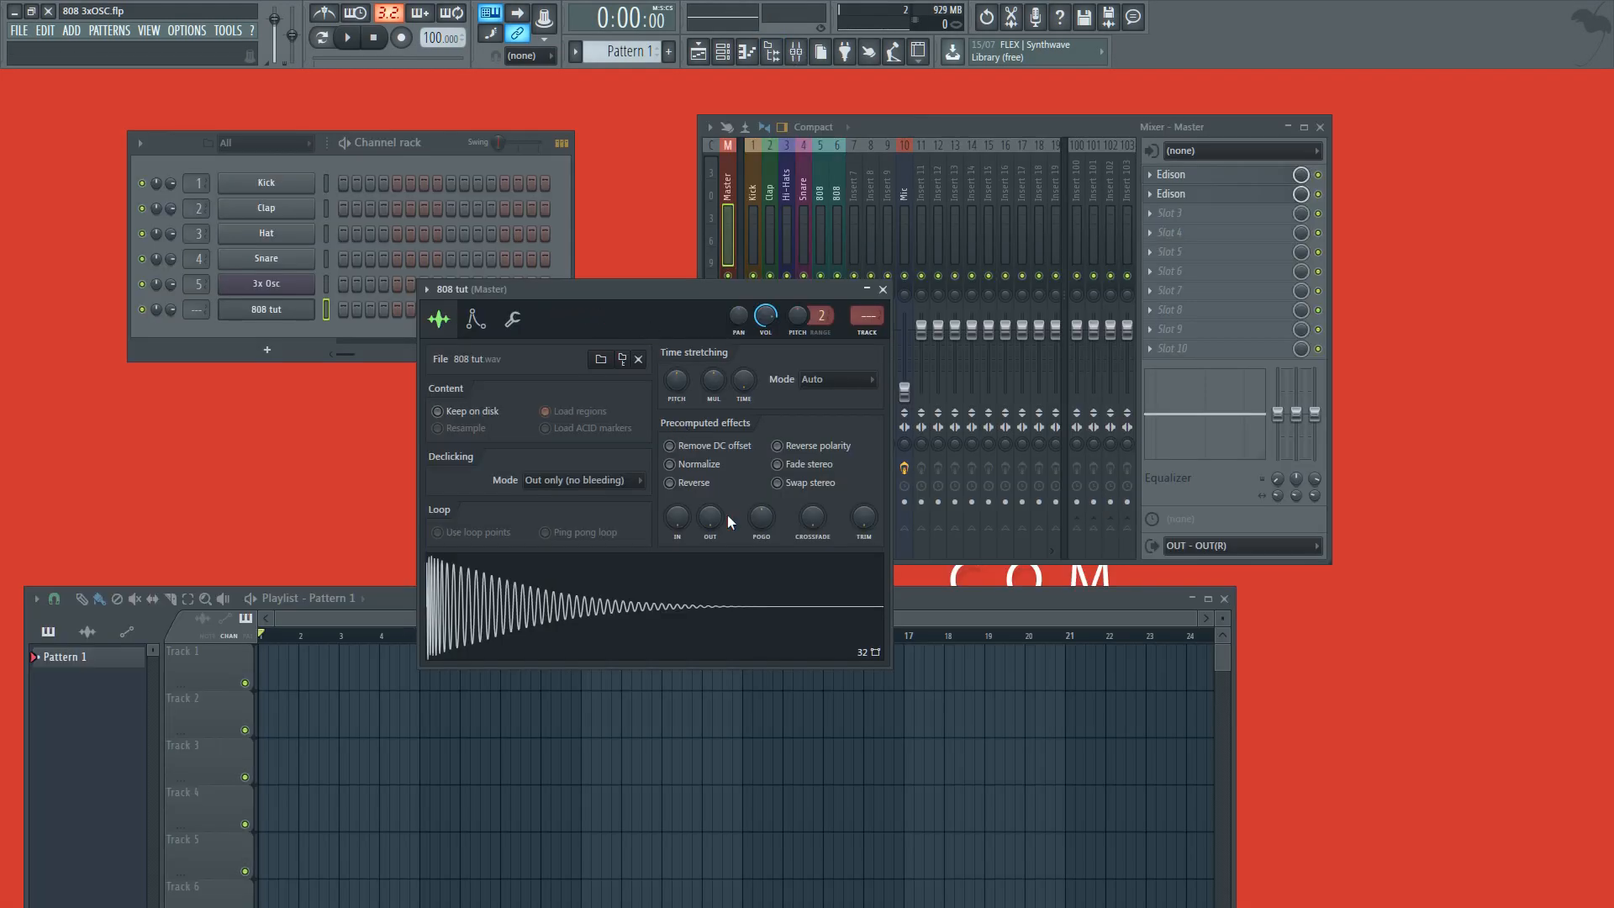
# Step: Reopen the 808 tut channel settings, send its sample to Edison for editing, and move the Edison window clear of the mixer inserts
pyautogui.moveTo(663, 294); pyautogui.dragTo(717, 266)
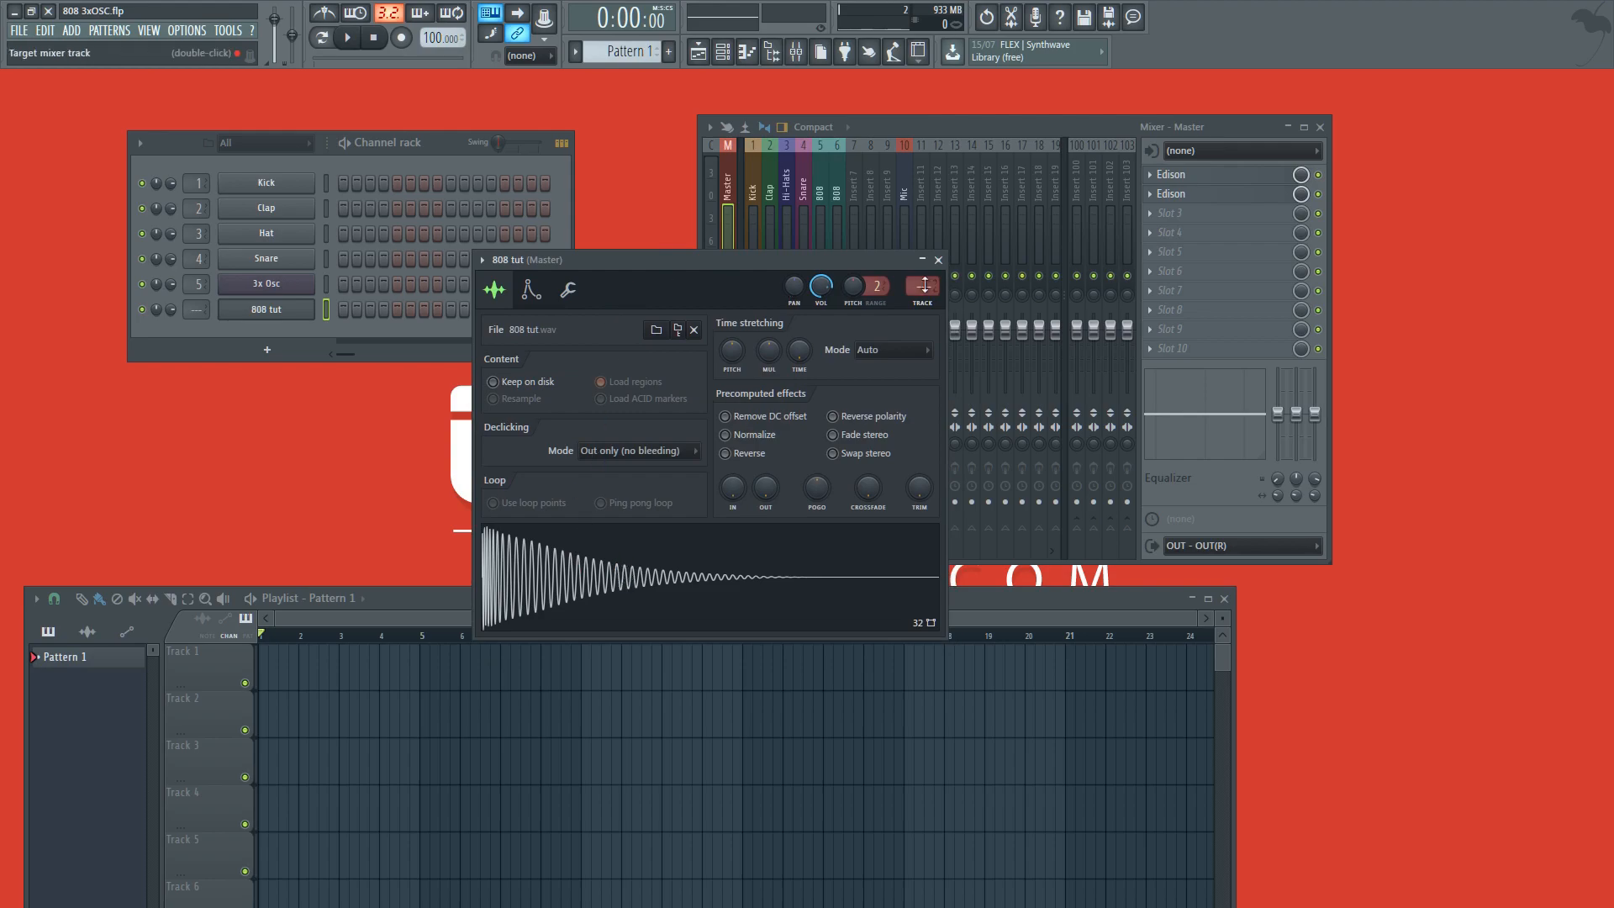
pyautogui.click(938, 260)
pyautogui.click(266, 308)
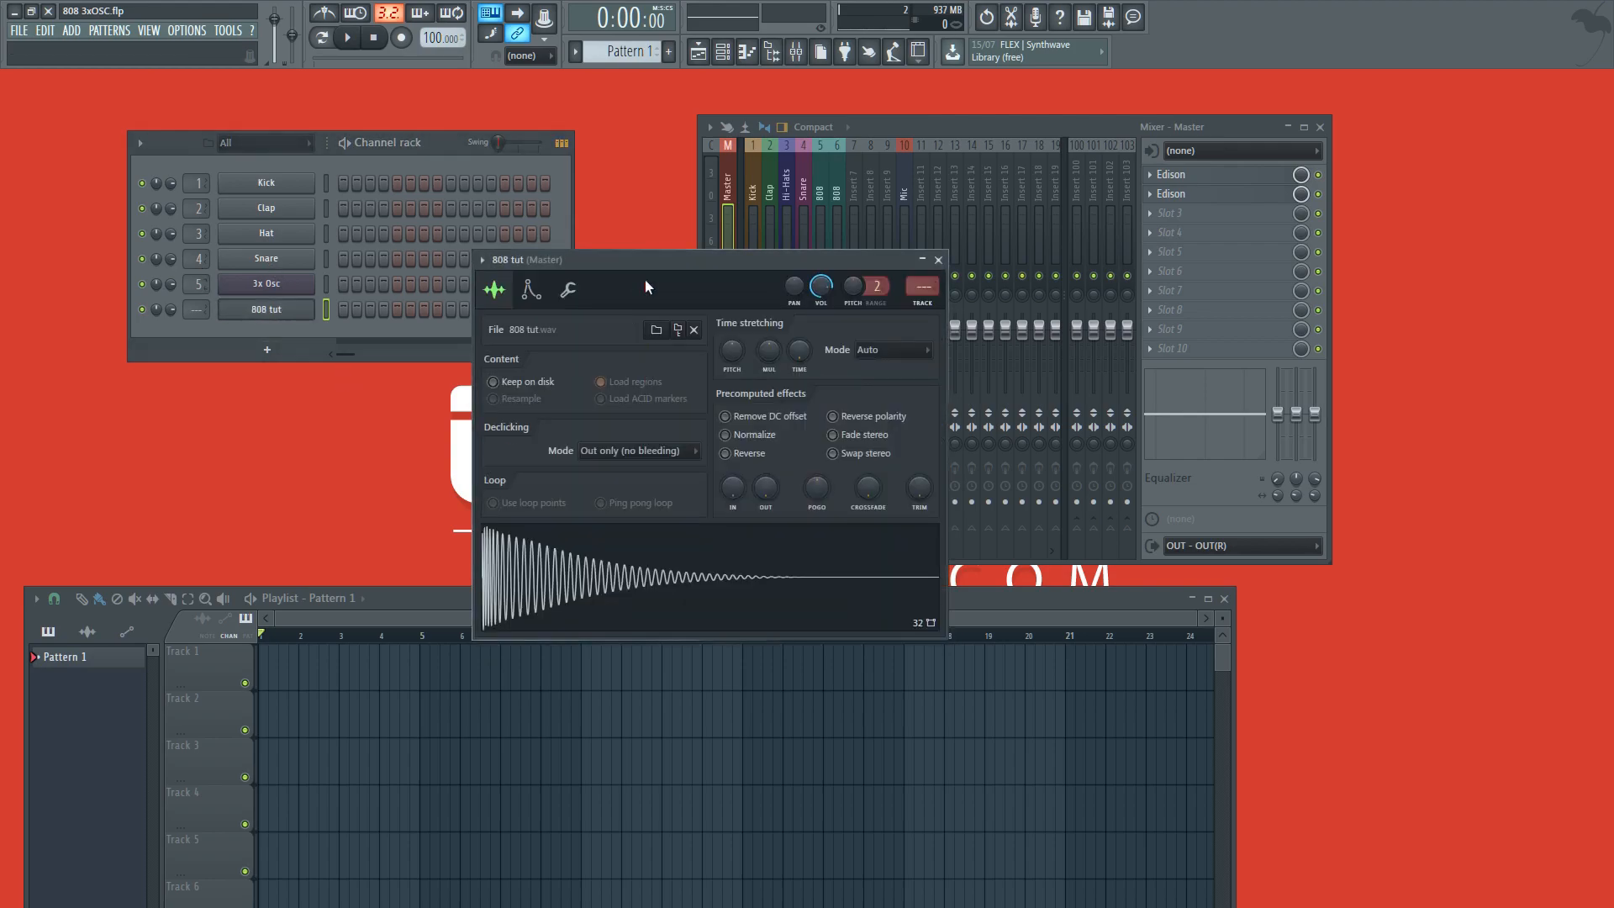
pyautogui.moveTo(660, 261); pyautogui.dragTo(638, 289)
pyautogui.rightClick(555, 614)
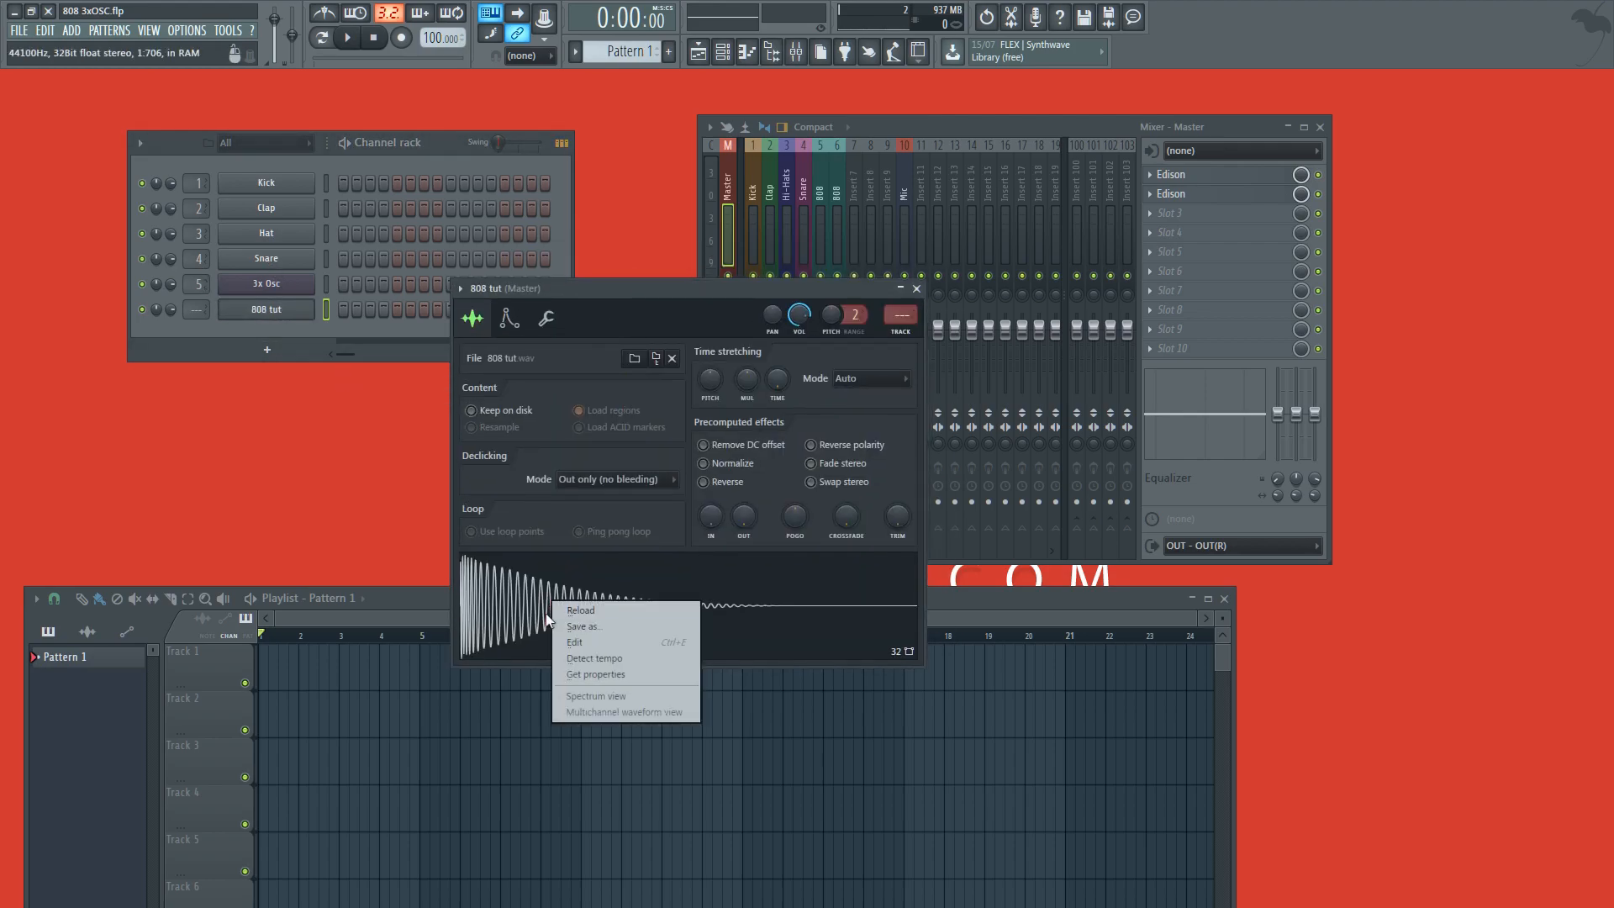
pyautogui.click(602, 638)
pyautogui.moveTo(991, 377); pyautogui.dragTo(796, 316)
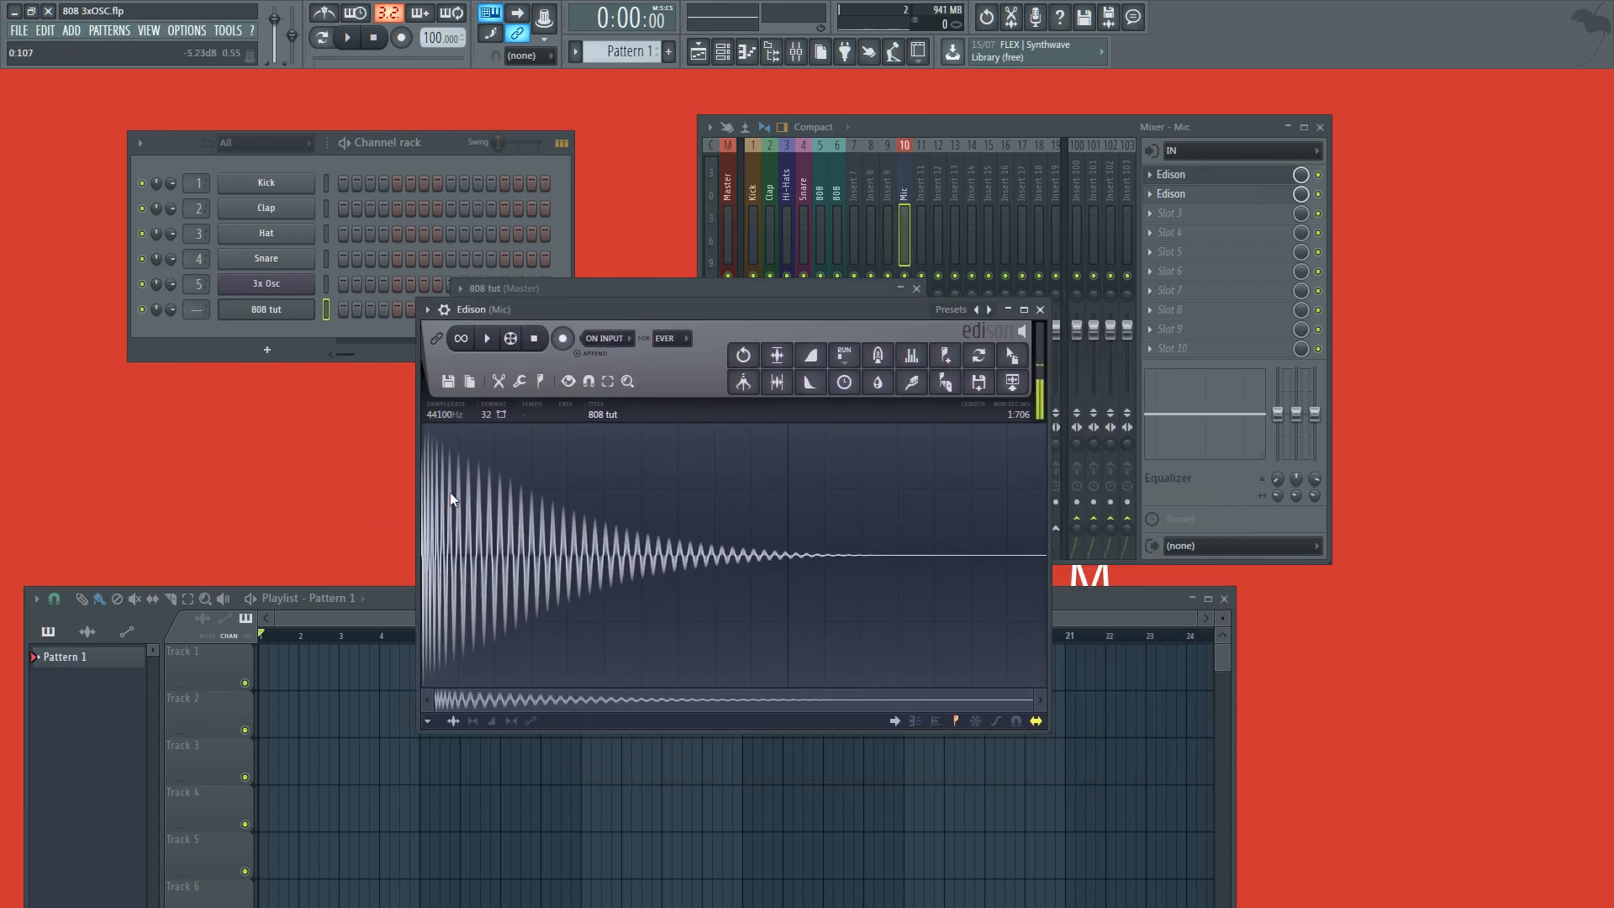
# Step: Detect the pitch regions of the 808 tut sample in Edison and examine the note markers near its start
pyautogui.click(541, 383)
pyautogui.click(520, 383)
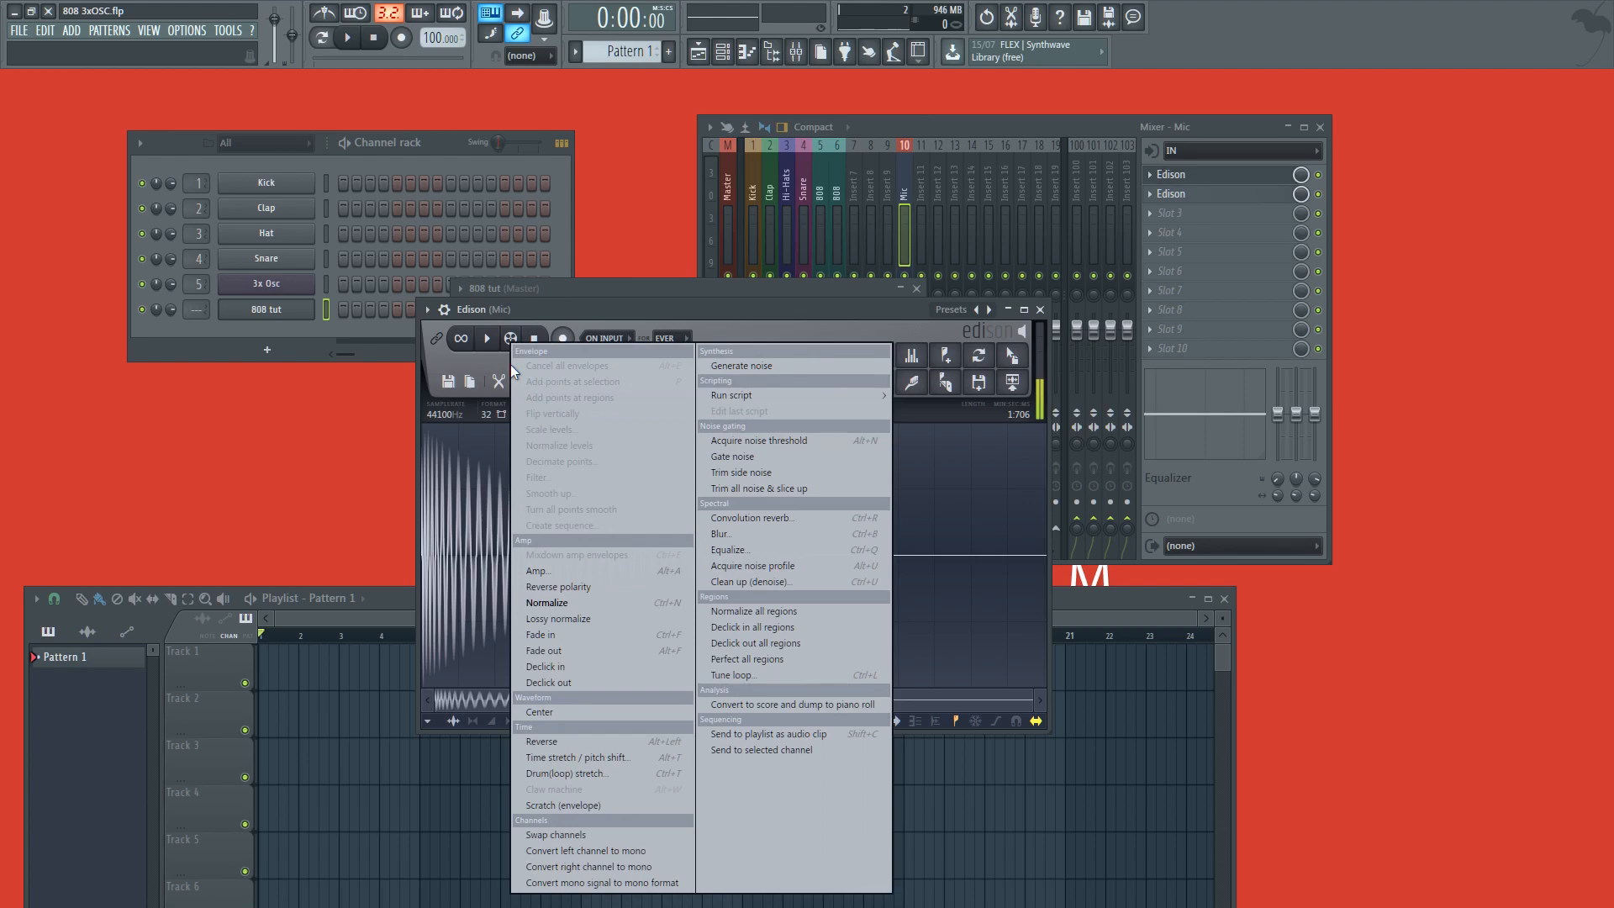
pyautogui.click(498, 382)
pyautogui.click(490, 357)
pyautogui.click(541, 383)
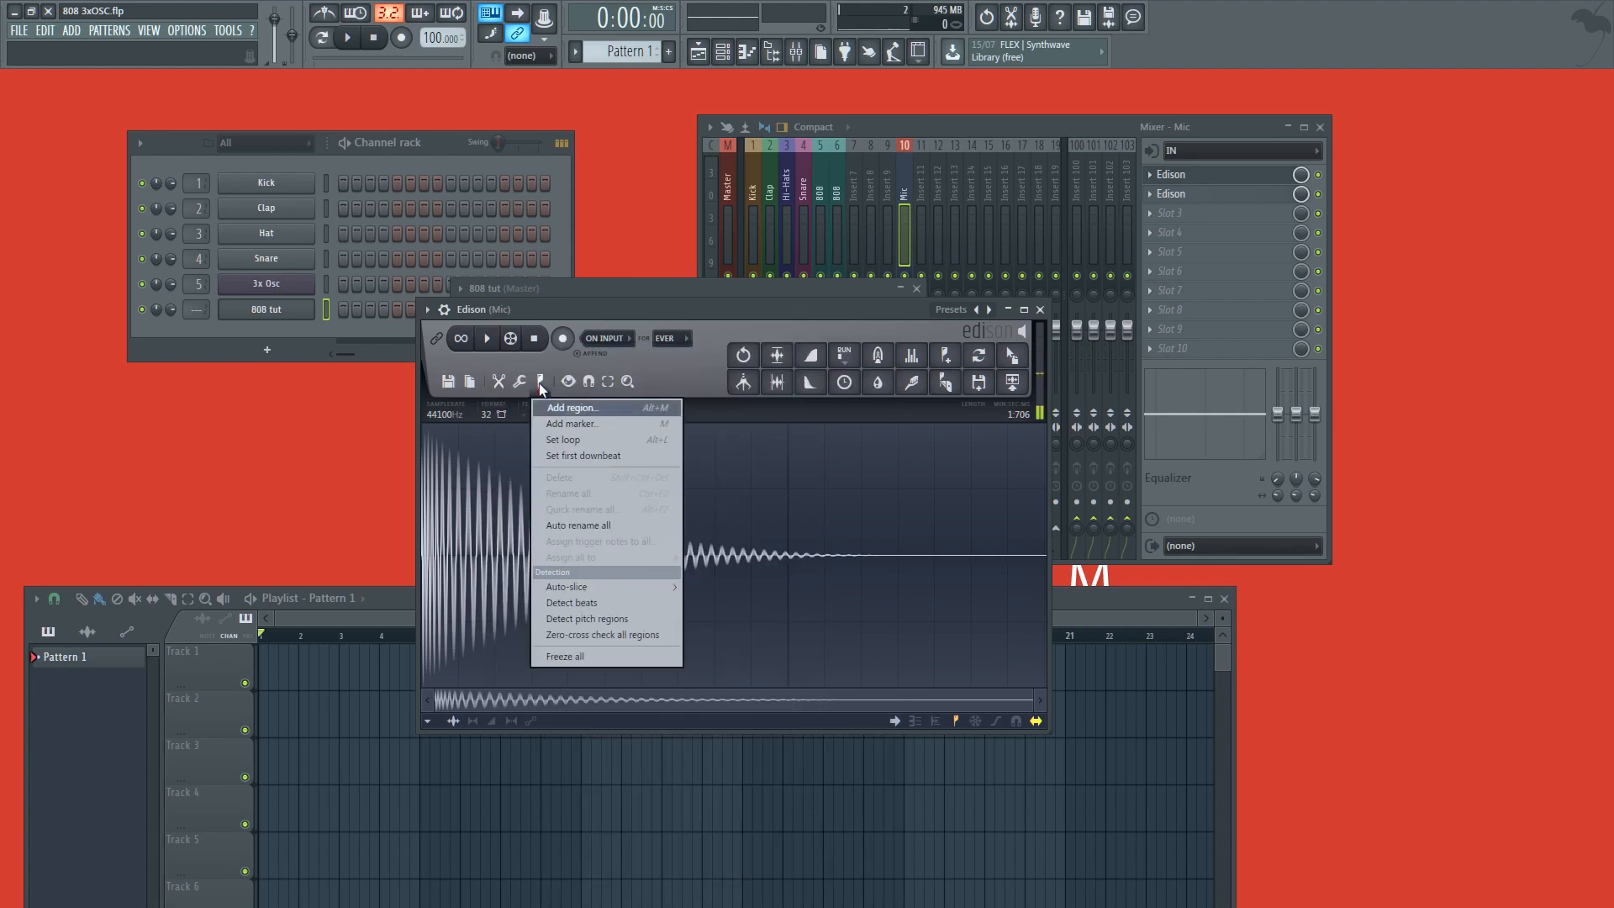
pyautogui.click(601, 618)
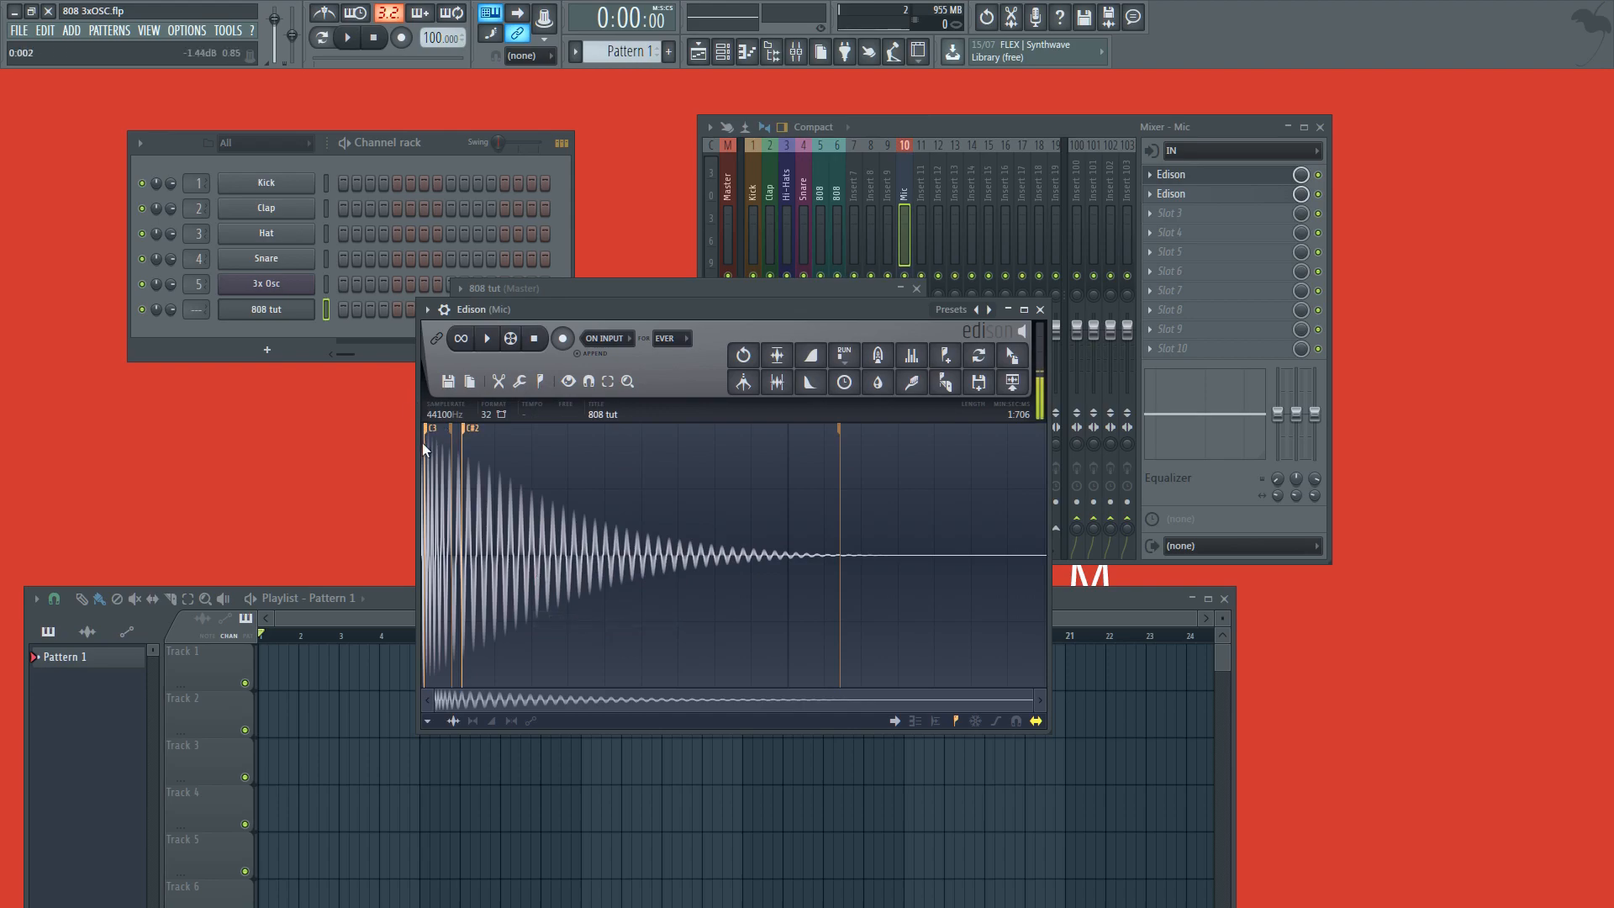
pyautogui.scroll(5, 425, 444)
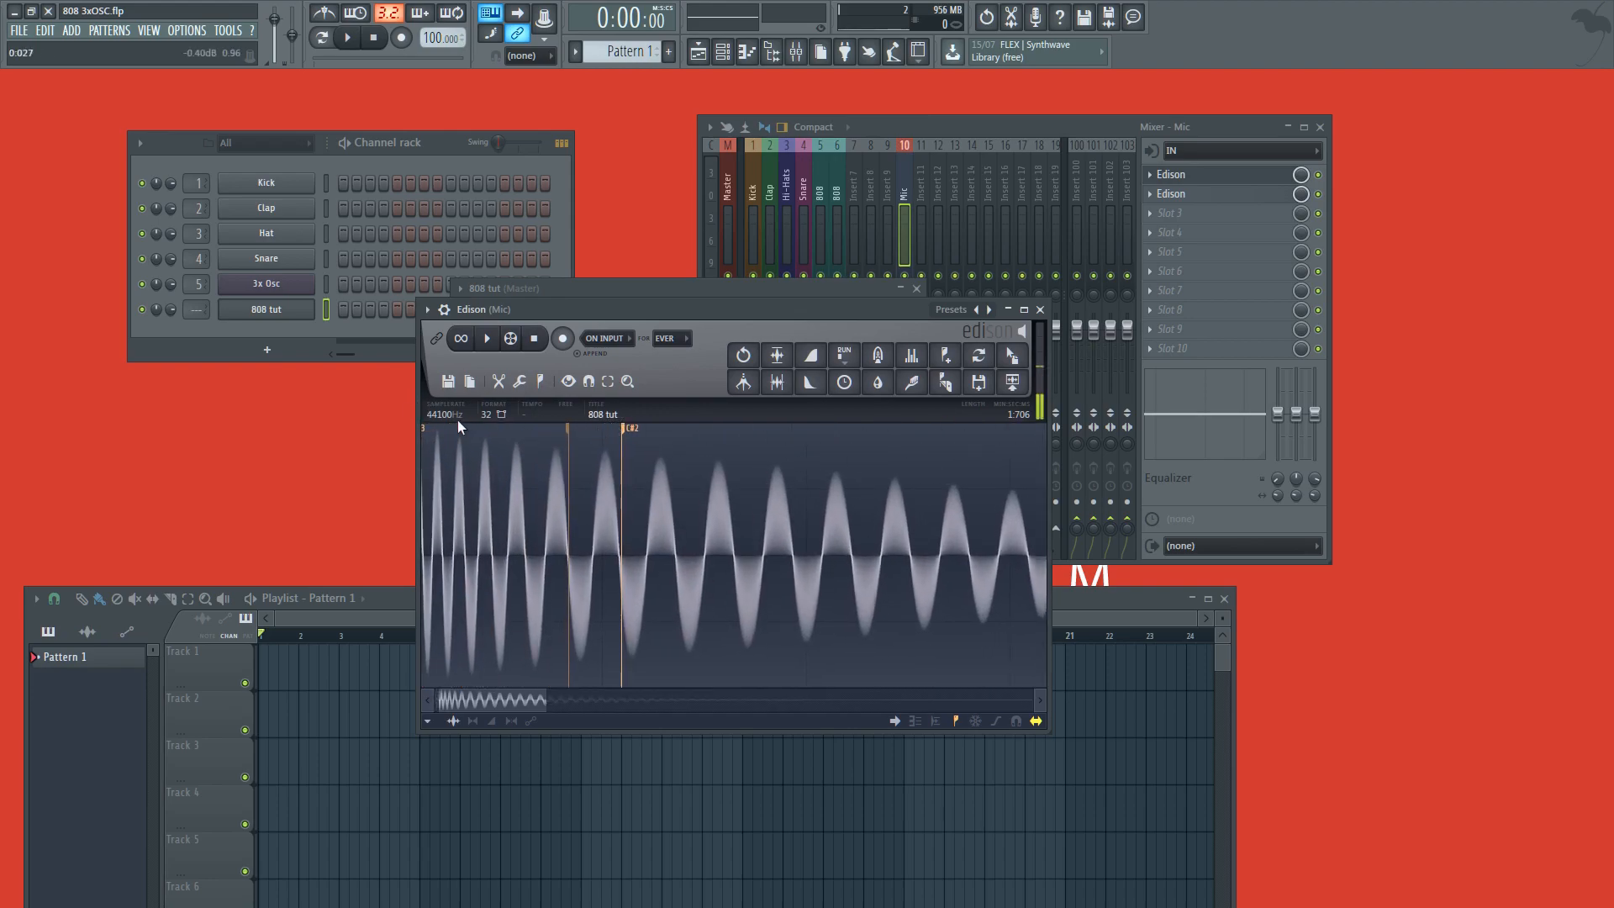
pyautogui.moveTo(497, 706); pyautogui.dragTo(446, 699)
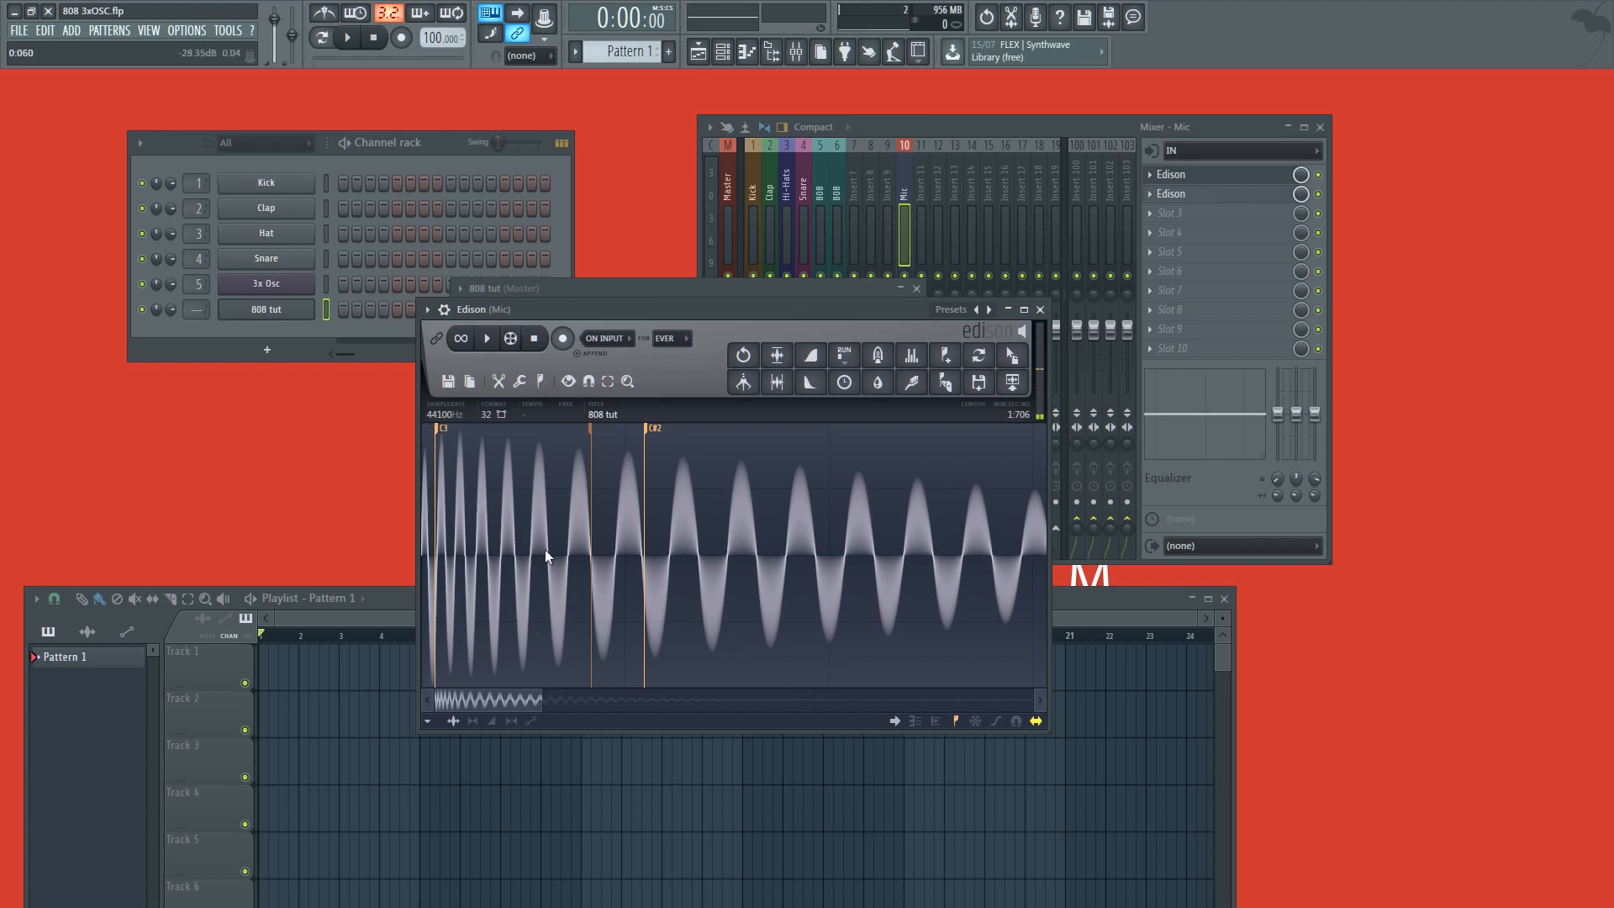
pyautogui.scroll(-5, 543, 556)
# Step: Delete the C#2 pitch region and the region at the very start of the 808 tut sample
pyautogui.rightClick(472, 438)
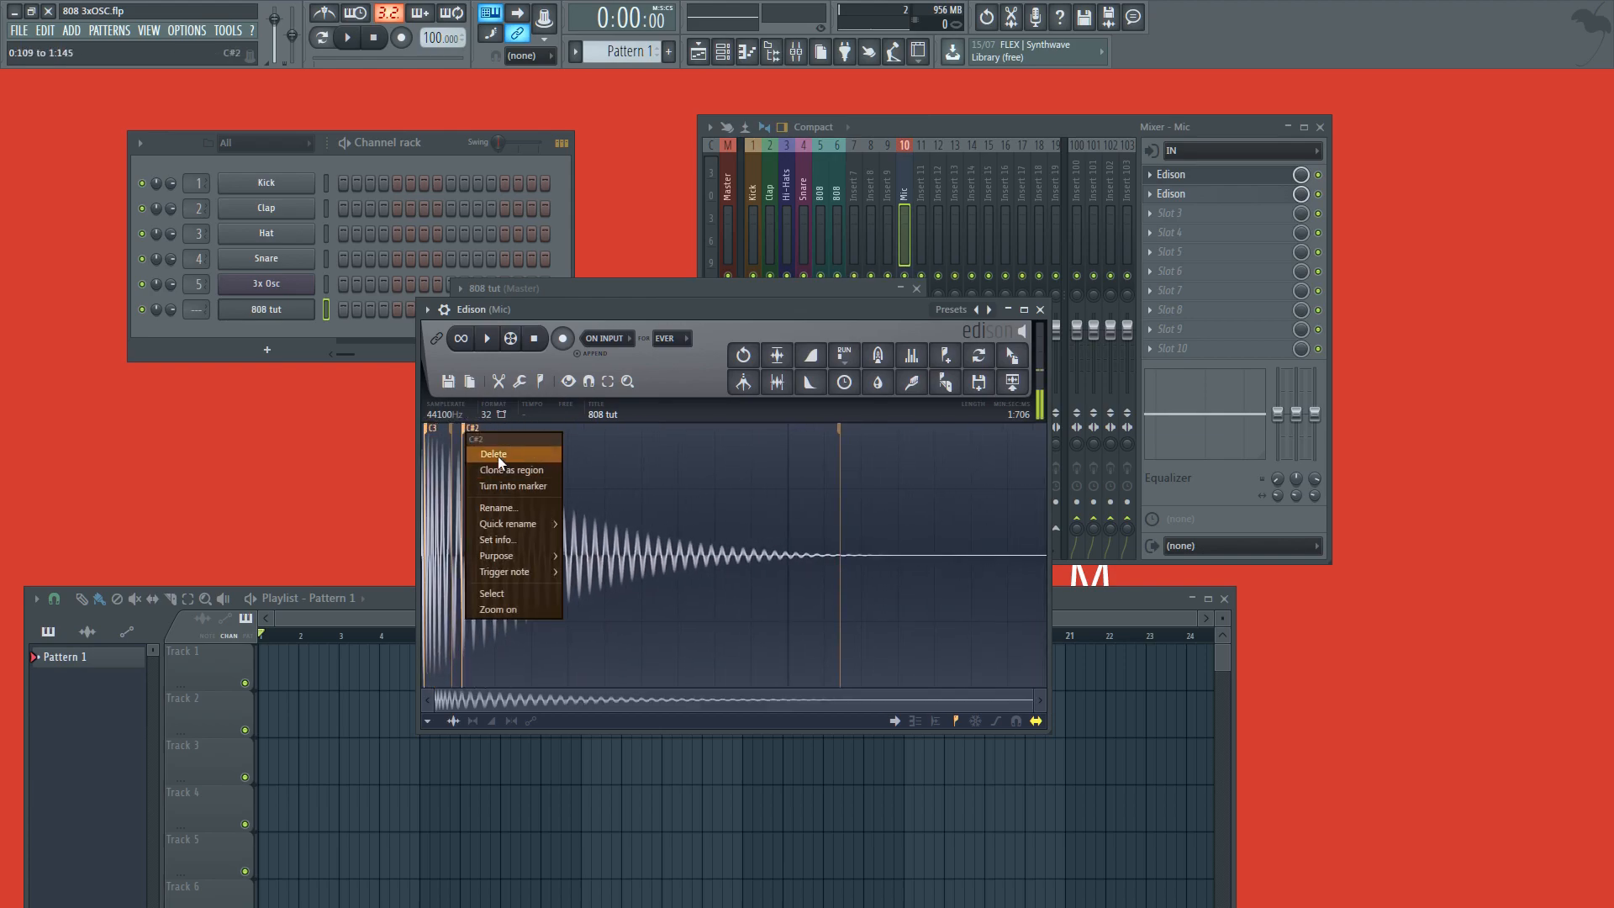
pyautogui.click(498, 454)
pyautogui.rightClick(437, 437)
pyautogui.click(457, 454)
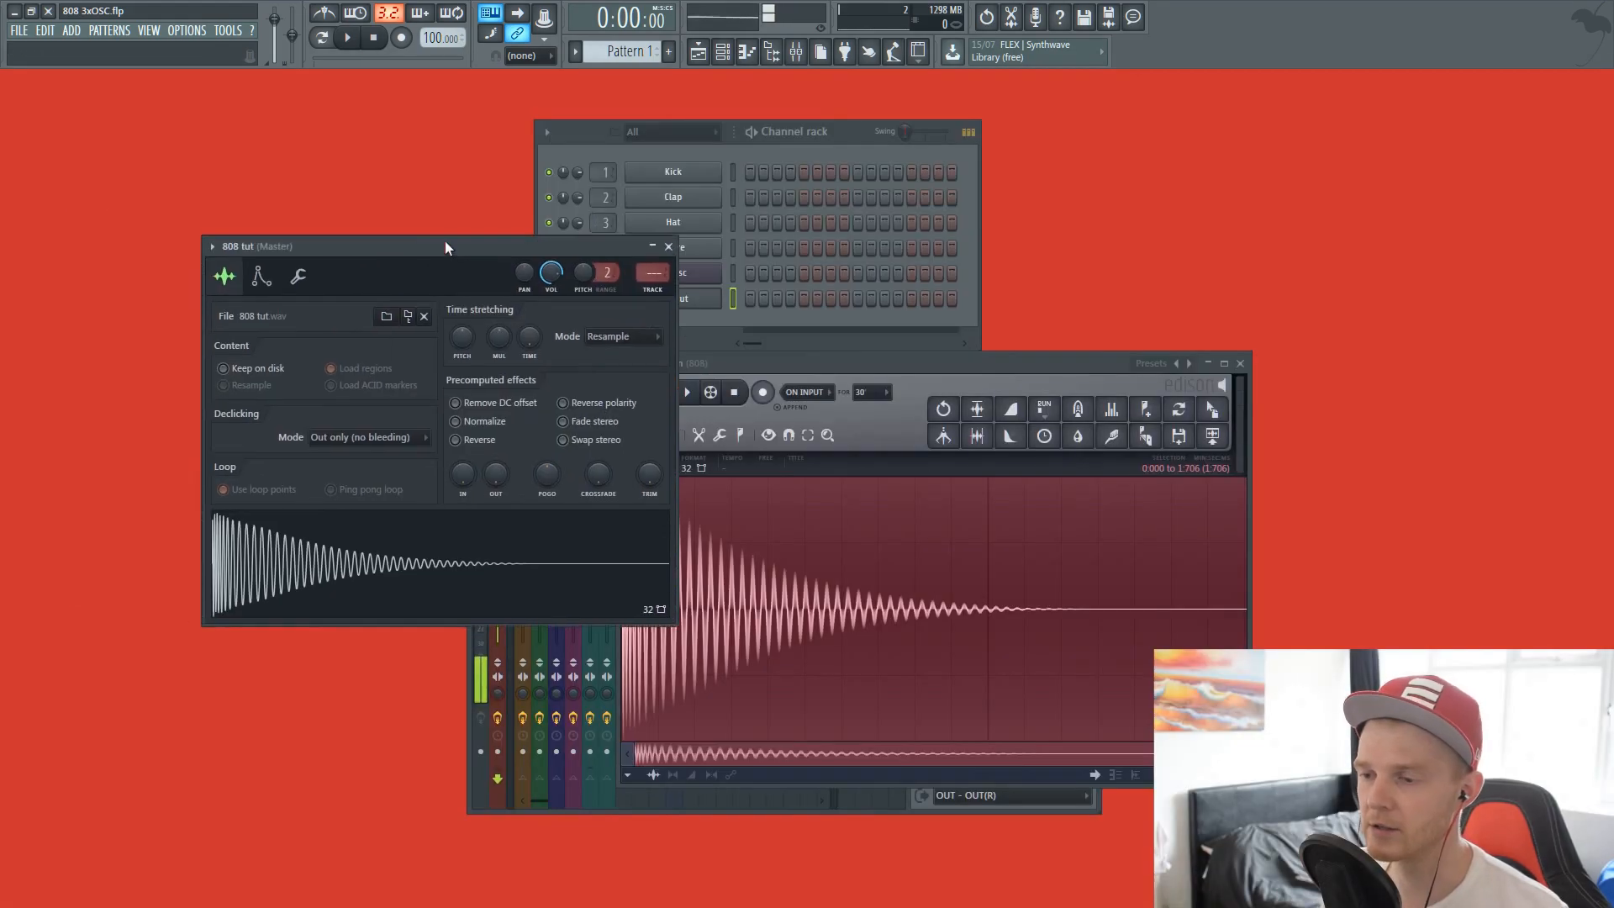
# Step: Move the channel rack and the 808 tut settings window so that neither covers the Edison waveform
pyautogui.moveTo(445, 241); pyautogui.dragTo(412, 326)
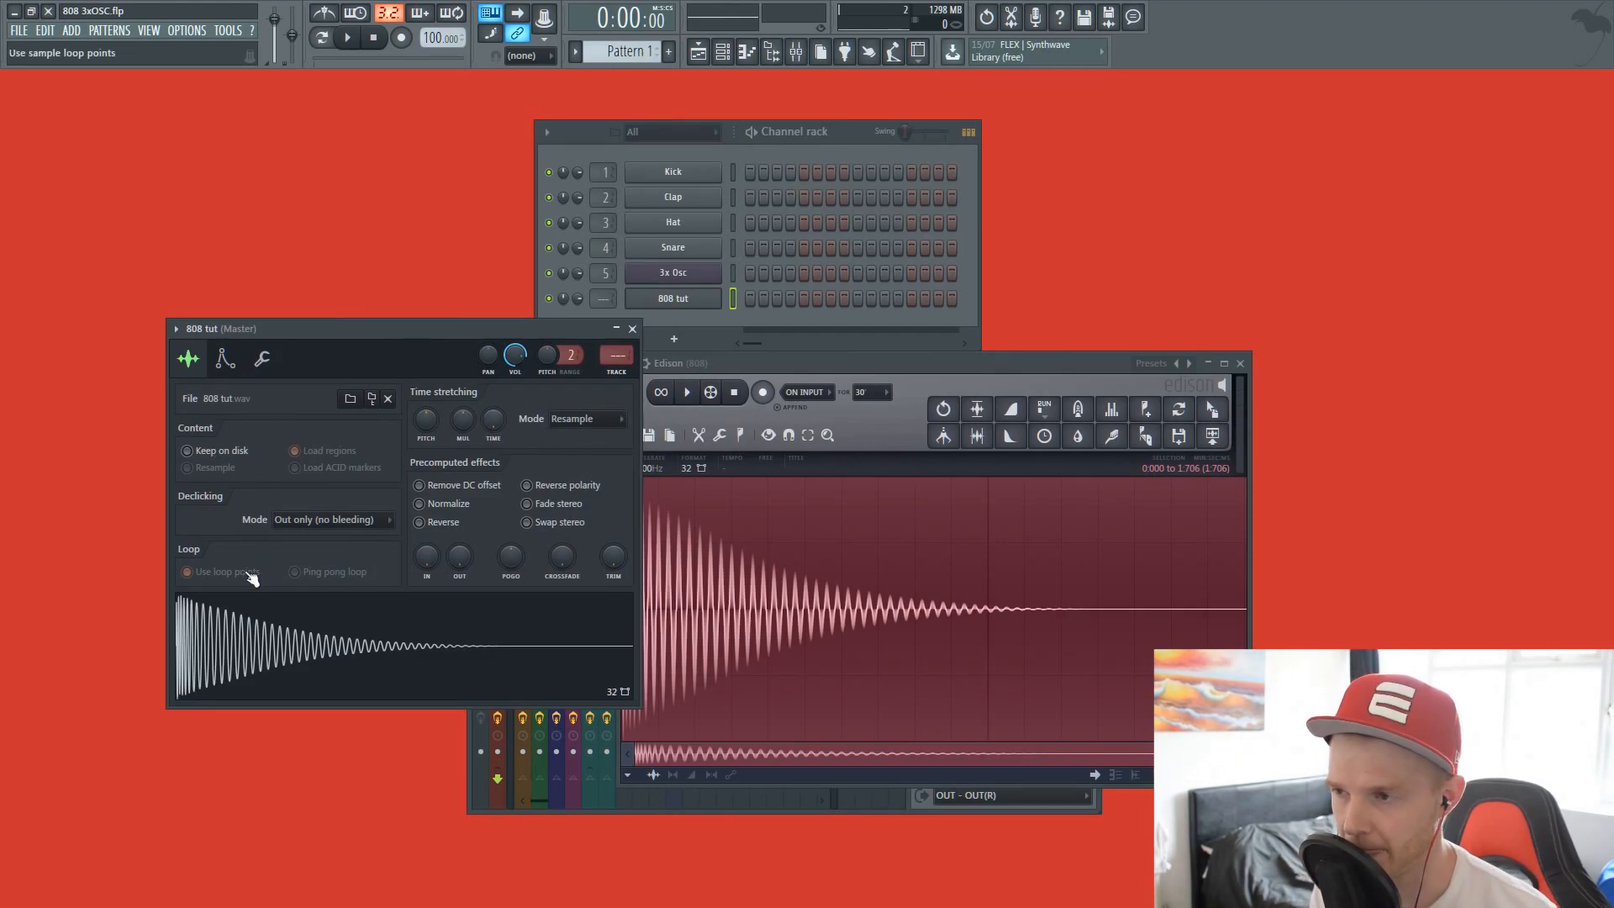
pyautogui.moveTo(780, 148); pyautogui.dragTo(731, 132)
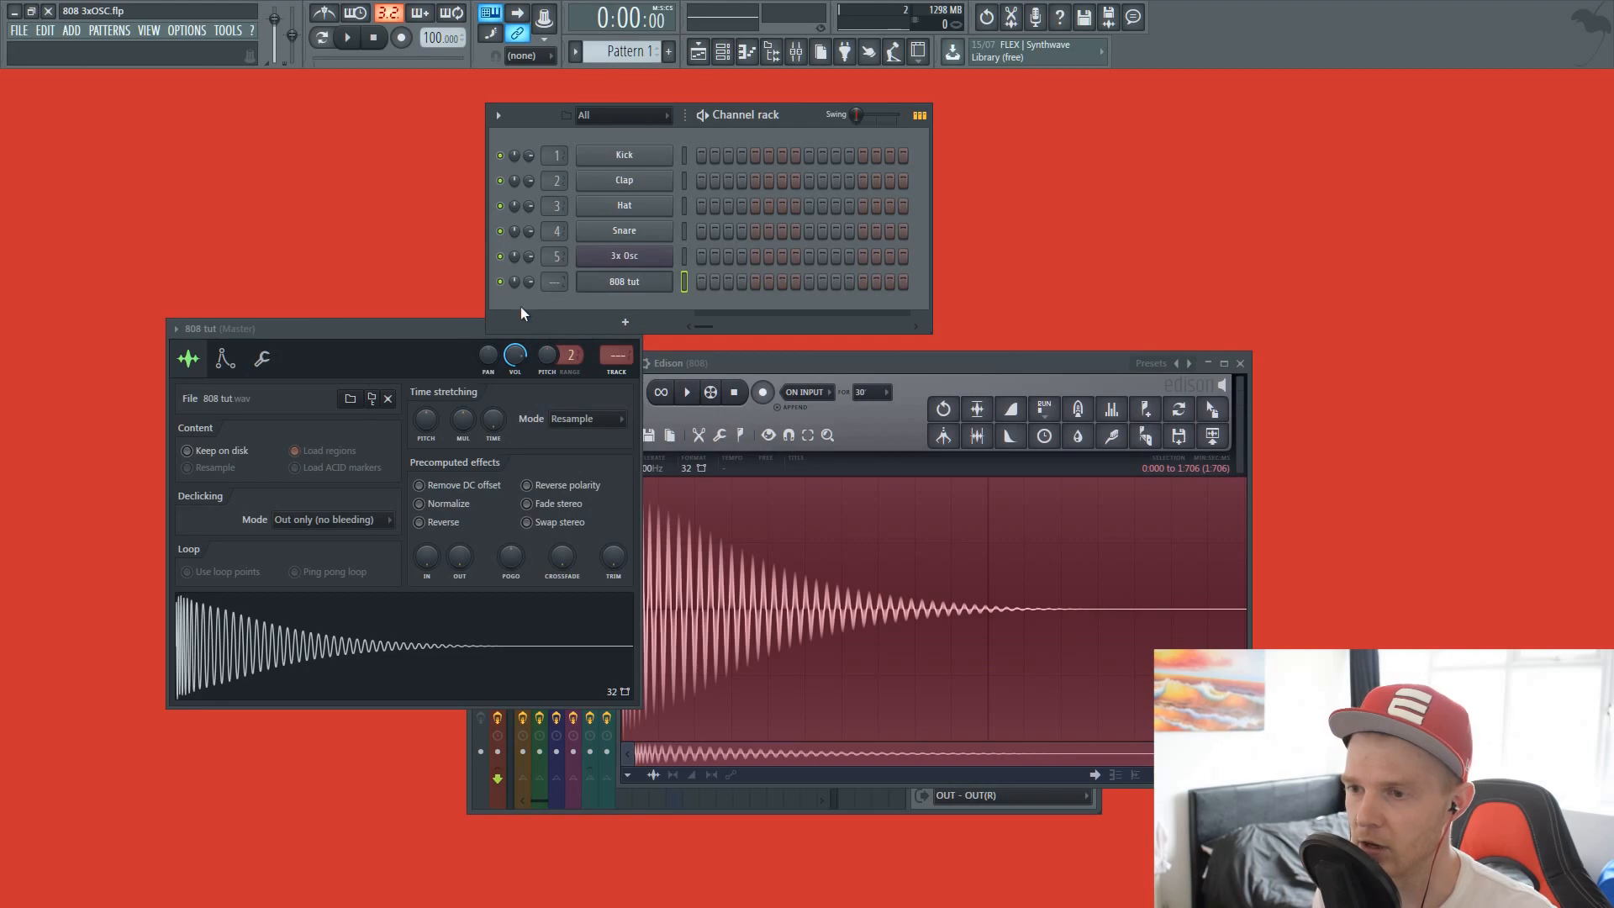
pyautogui.moveTo(471, 333); pyautogui.dragTo(511, 381)
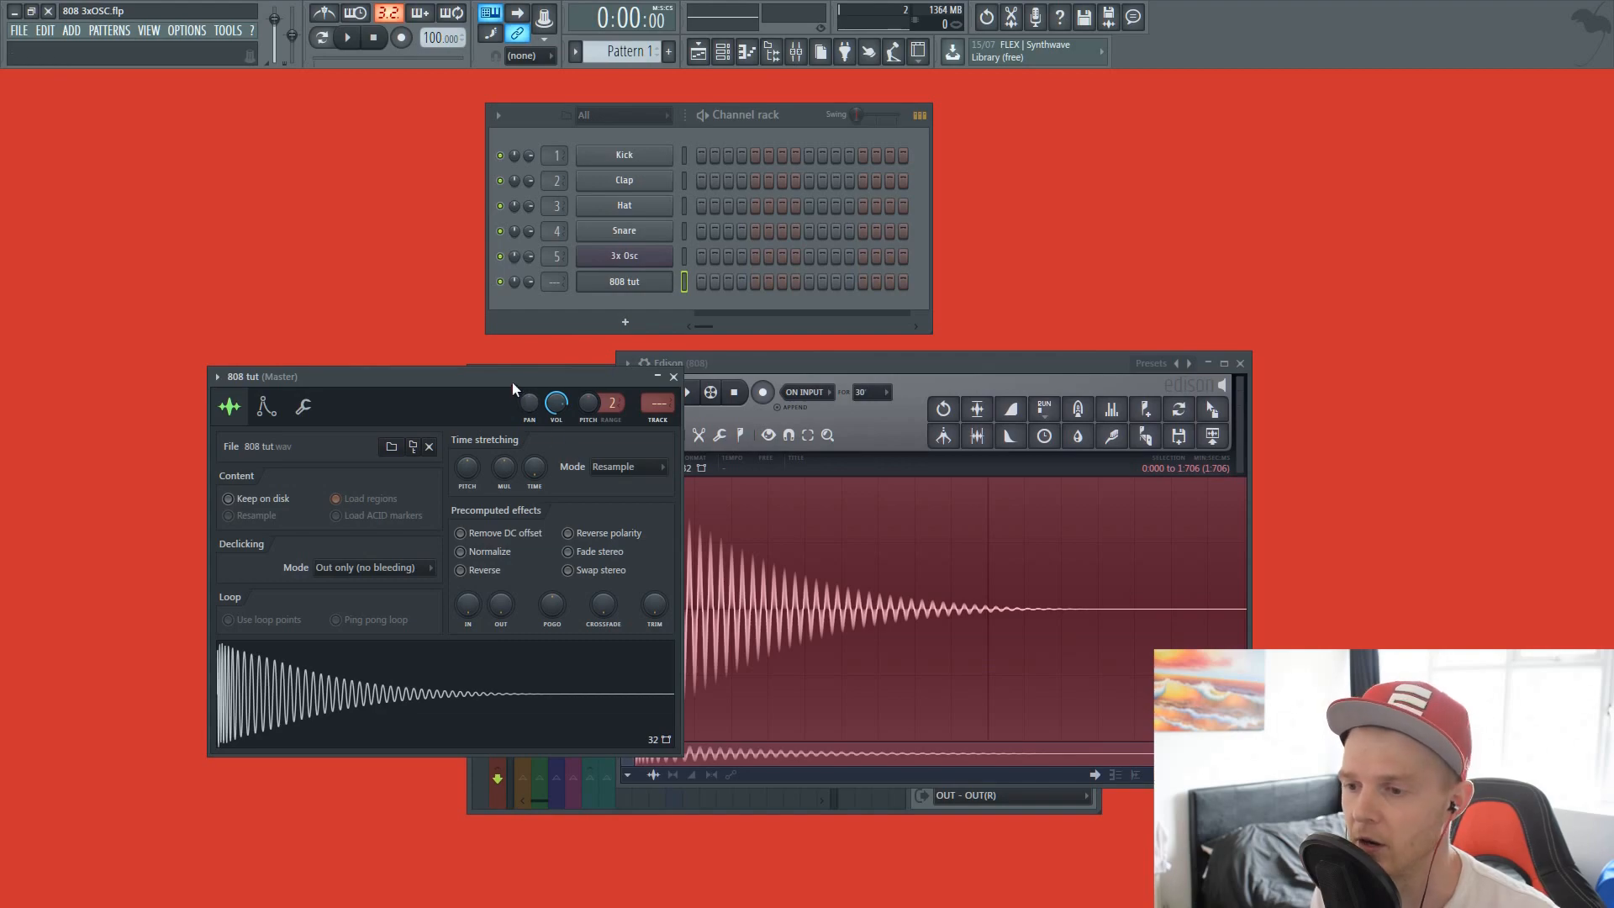
pyautogui.moveTo(513, 383); pyautogui.dragTo(466, 365)
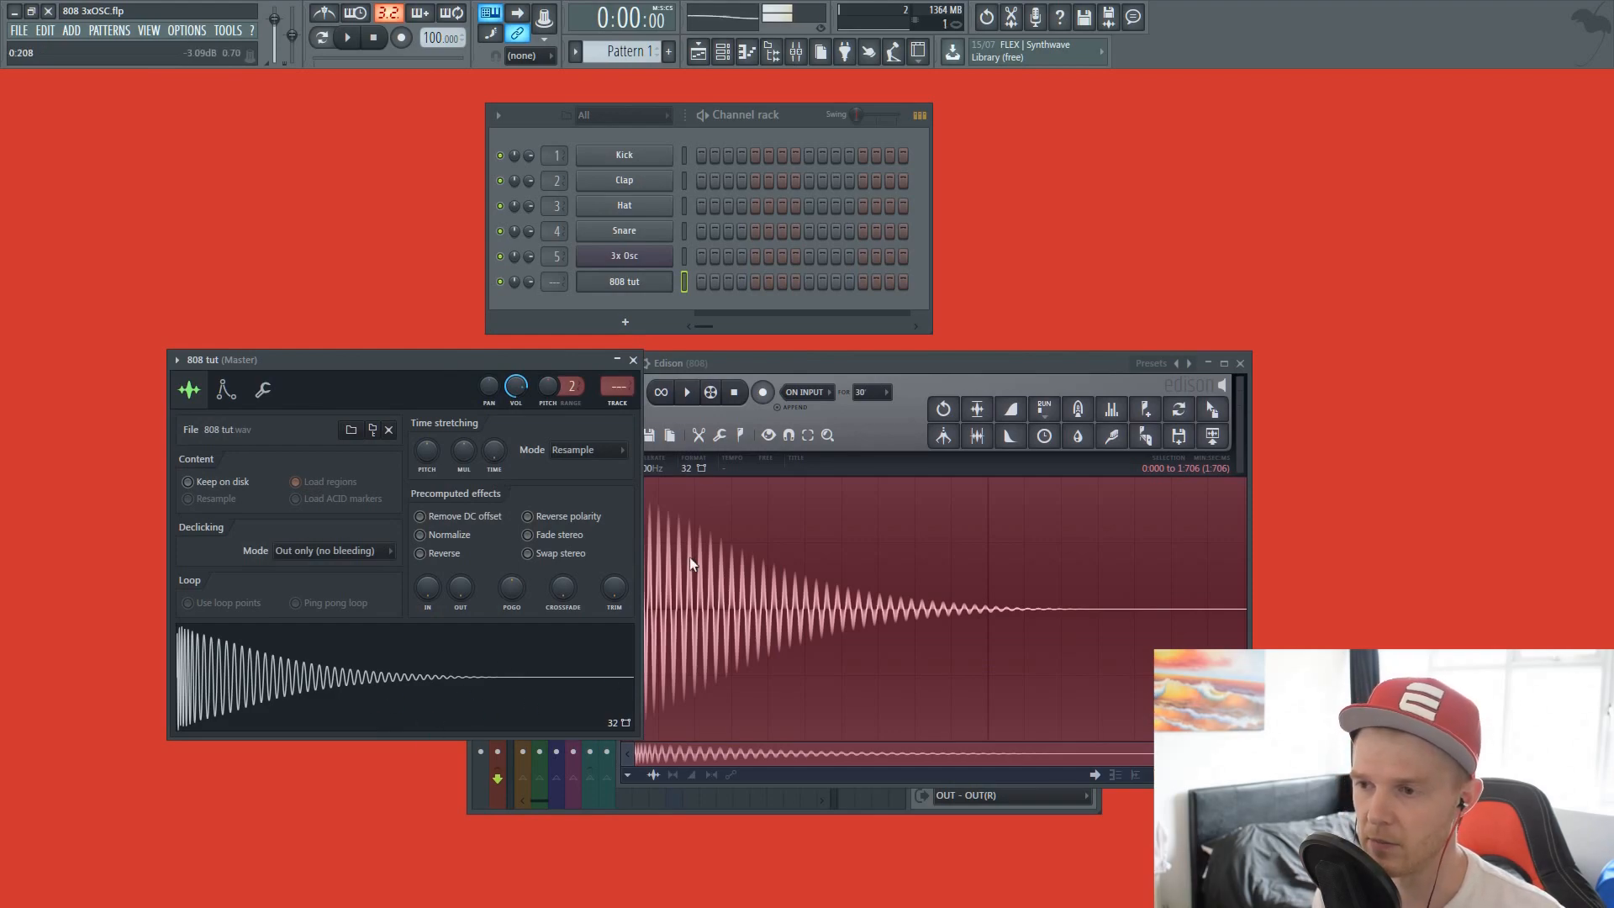
pyautogui.moveTo(508, 360); pyautogui.dragTo(463, 377)
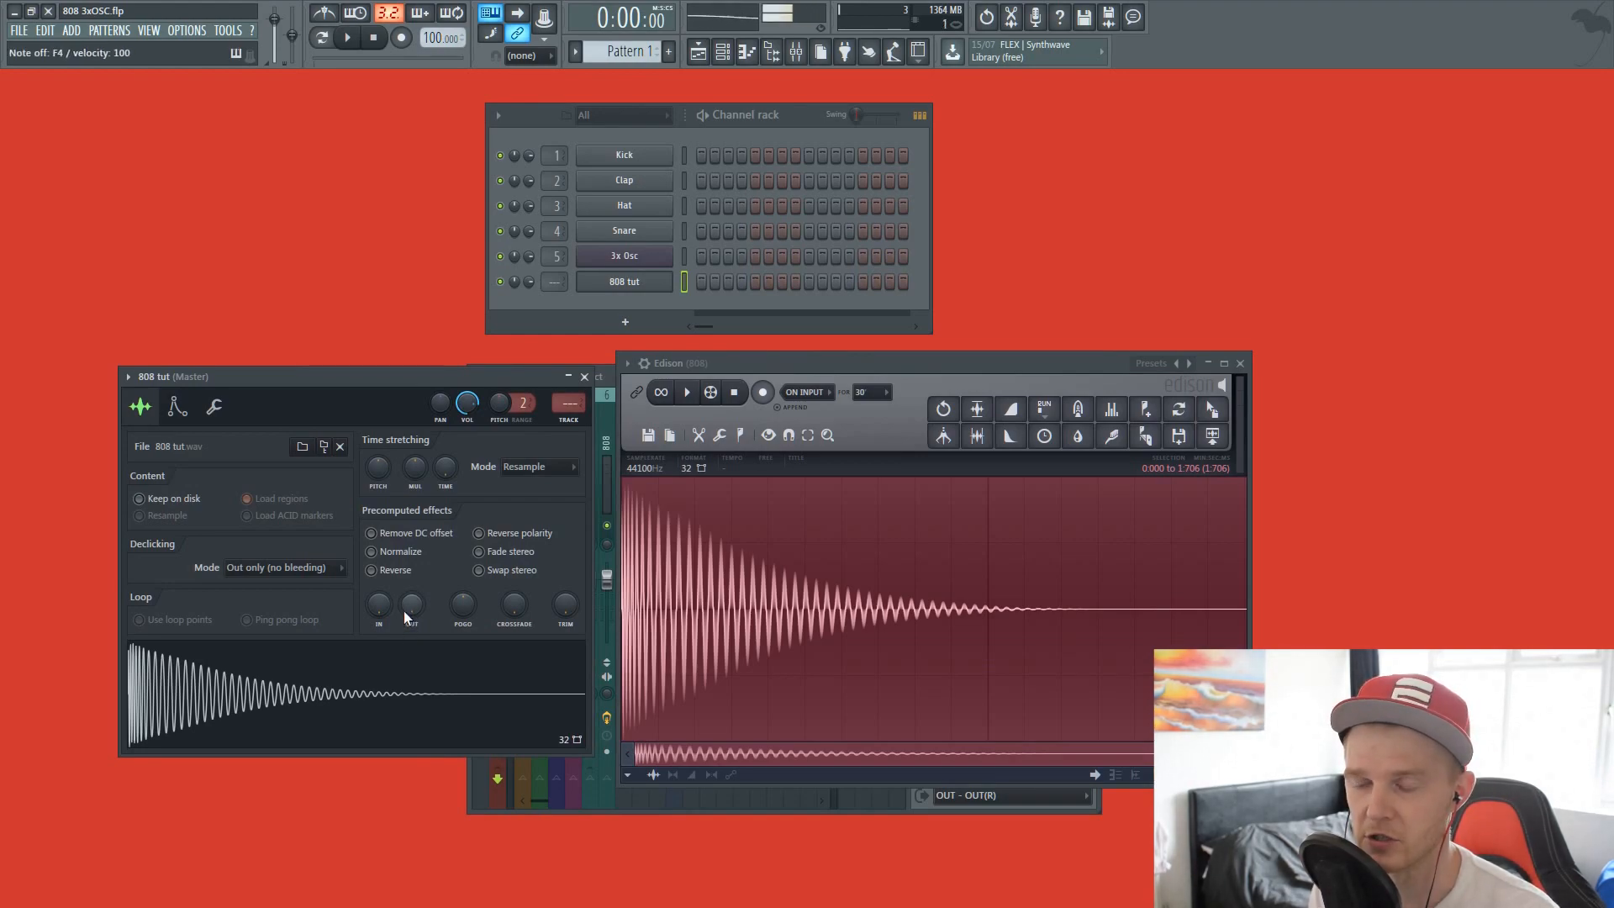
# Step: Set the time stretching mode of the 808 tut channel to Stretch
pyautogui.click(527, 472)
pyautogui.click(552, 466)
pyautogui.click(541, 469)
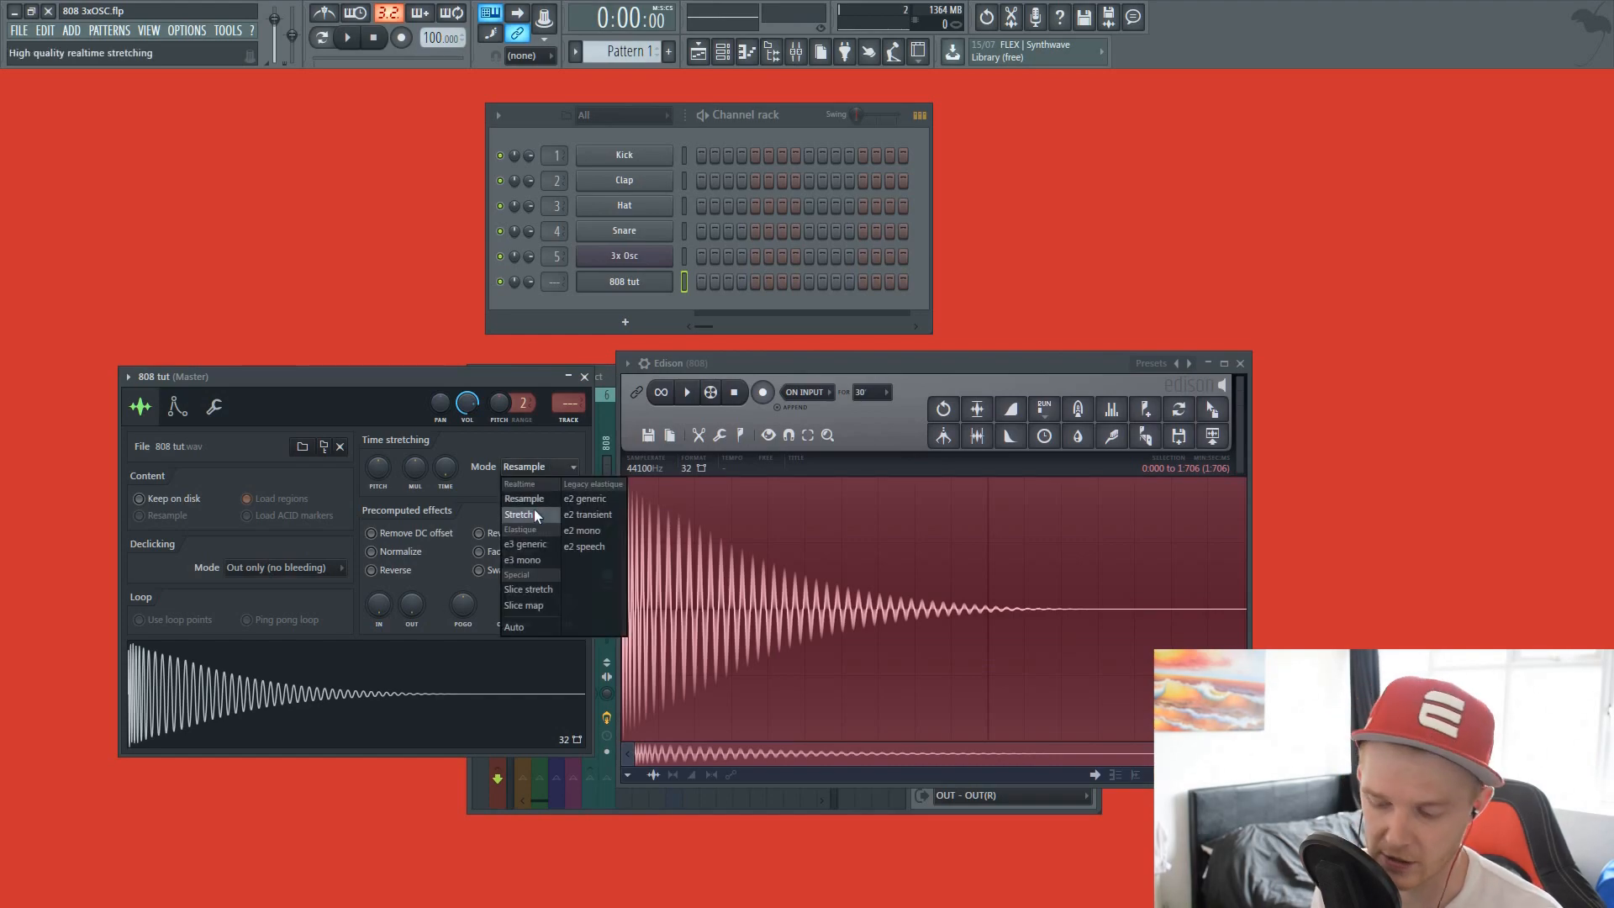
pyautogui.click(533, 509)
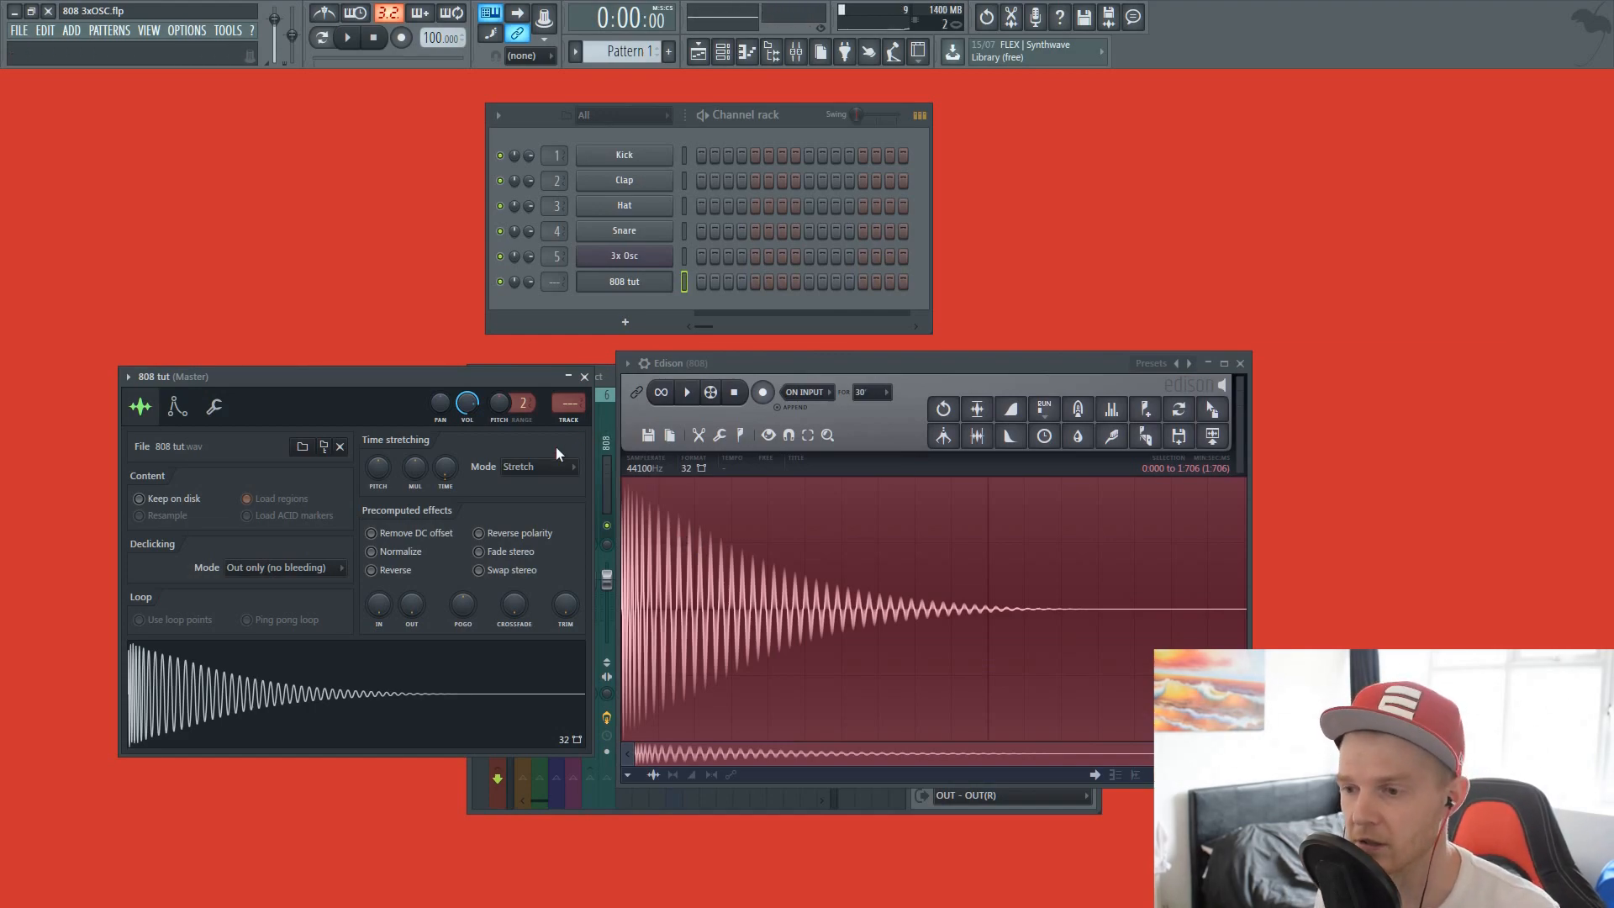
# Step: Set the time stretching mode of 808 tut to Auto, and close both Edison and the channel settings
pyautogui.click(550, 469)
pyautogui.click(514, 627)
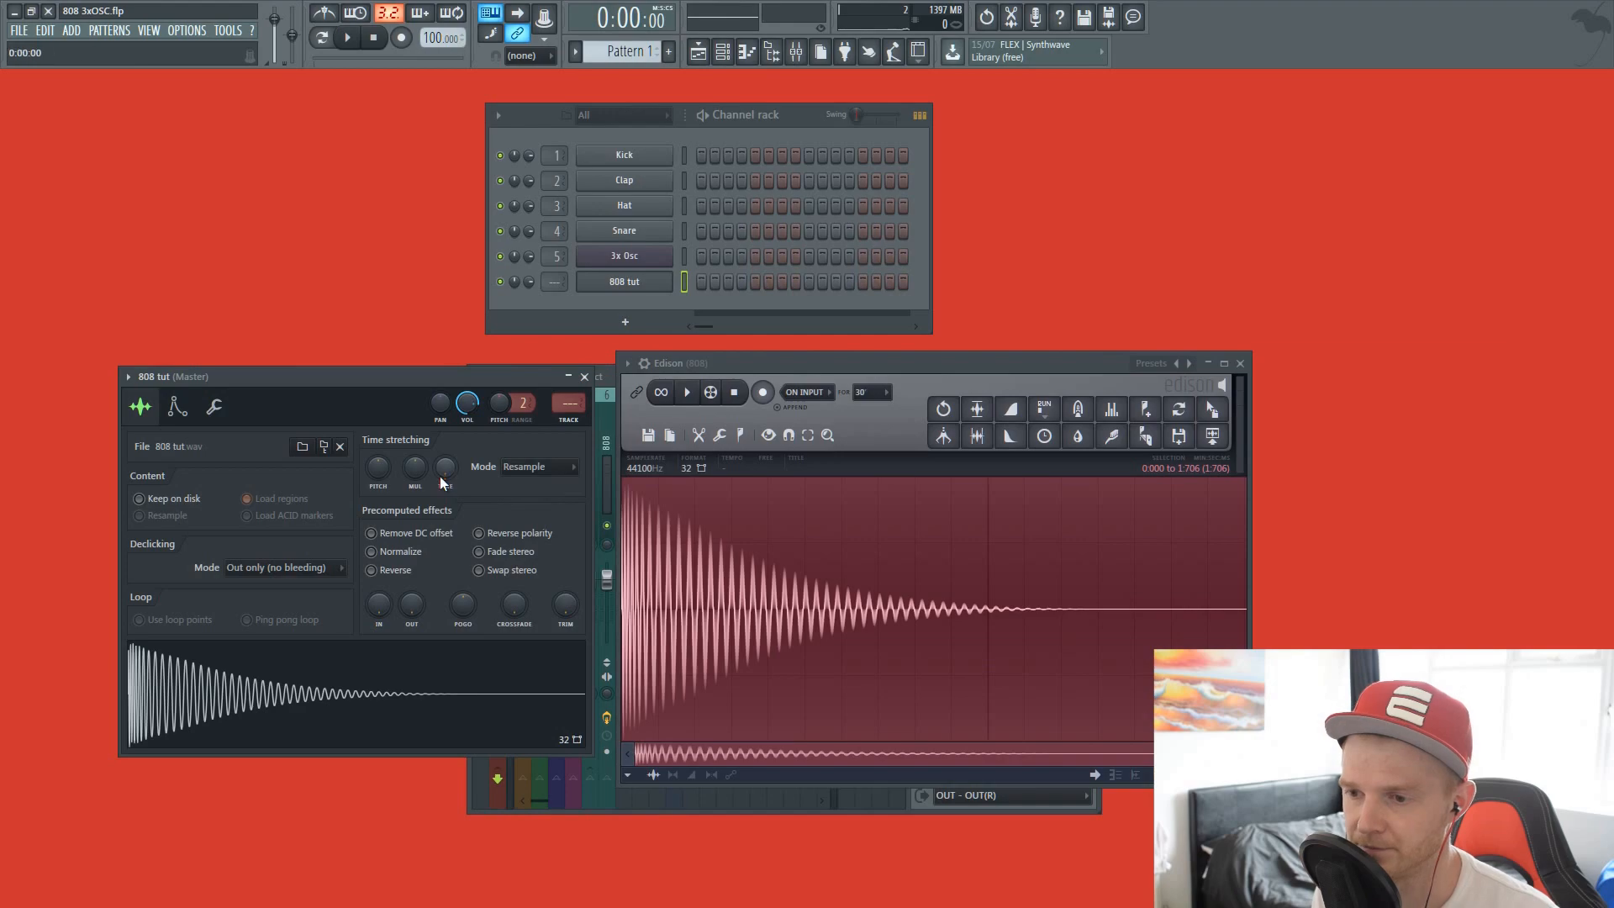
pyautogui.moveTo(486, 376); pyautogui.dragTo(481, 345)
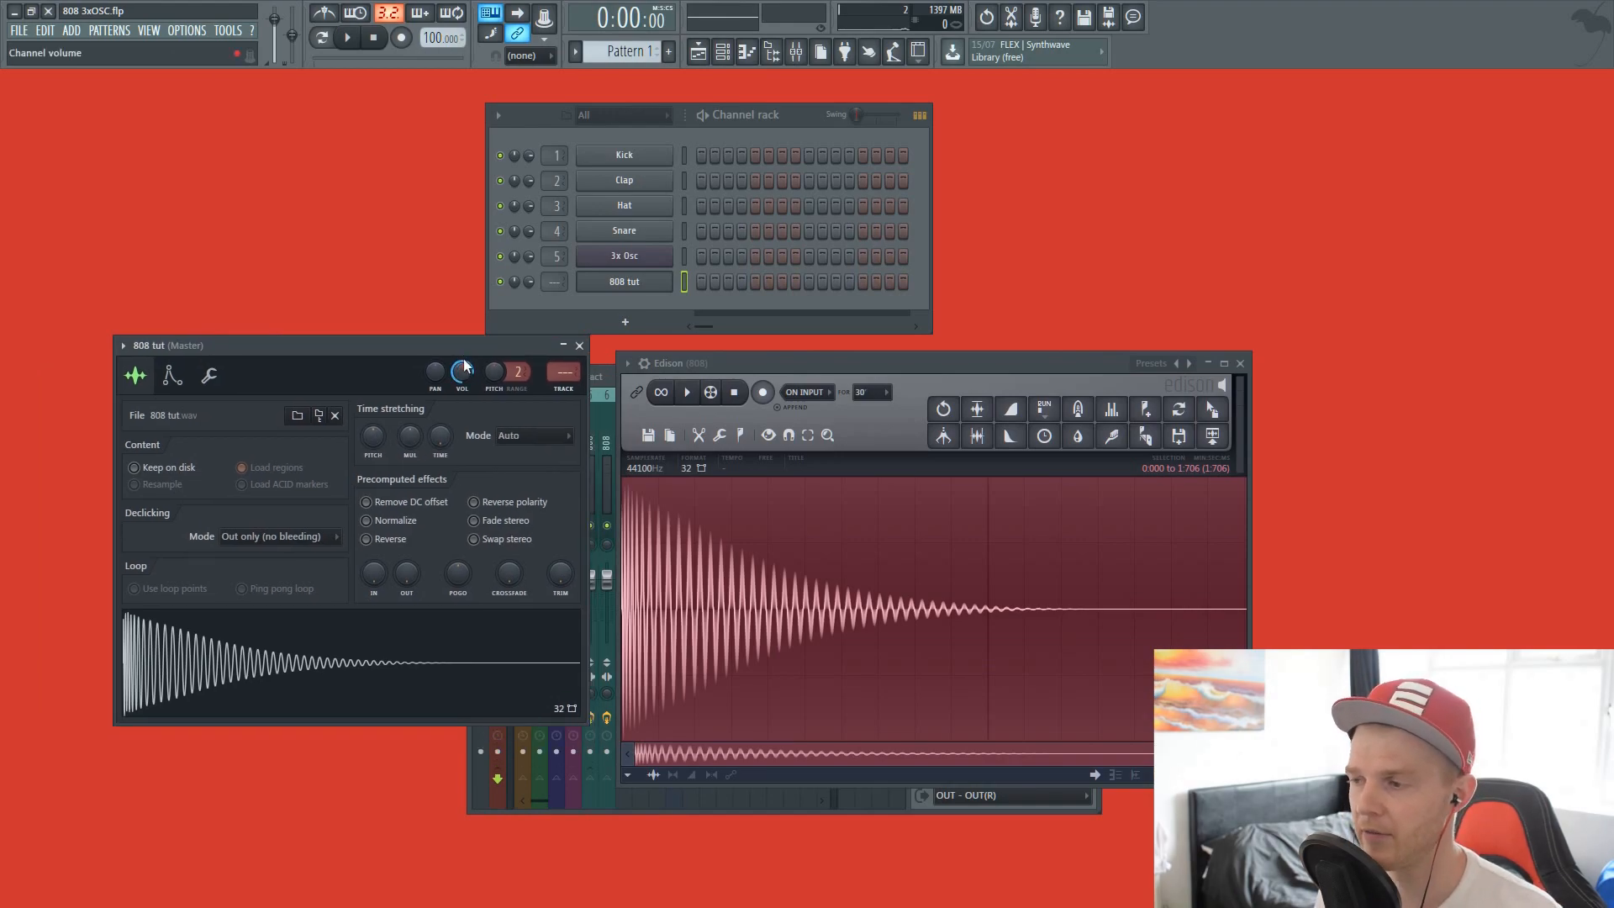
pyautogui.click(1245, 363)
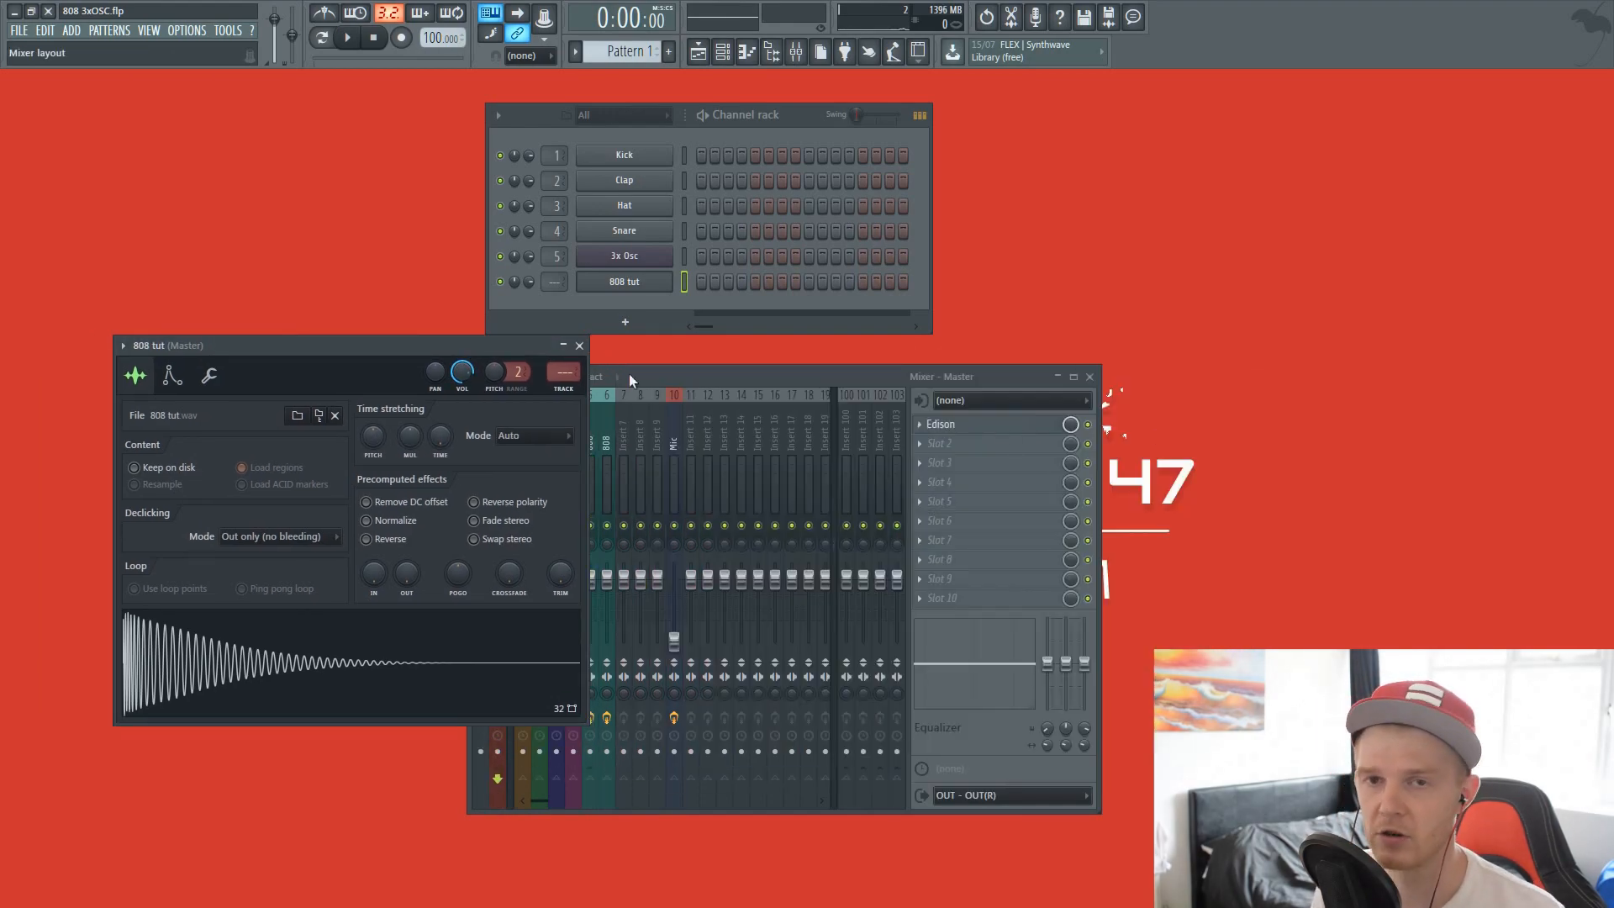
pyautogui.click(579, 346)
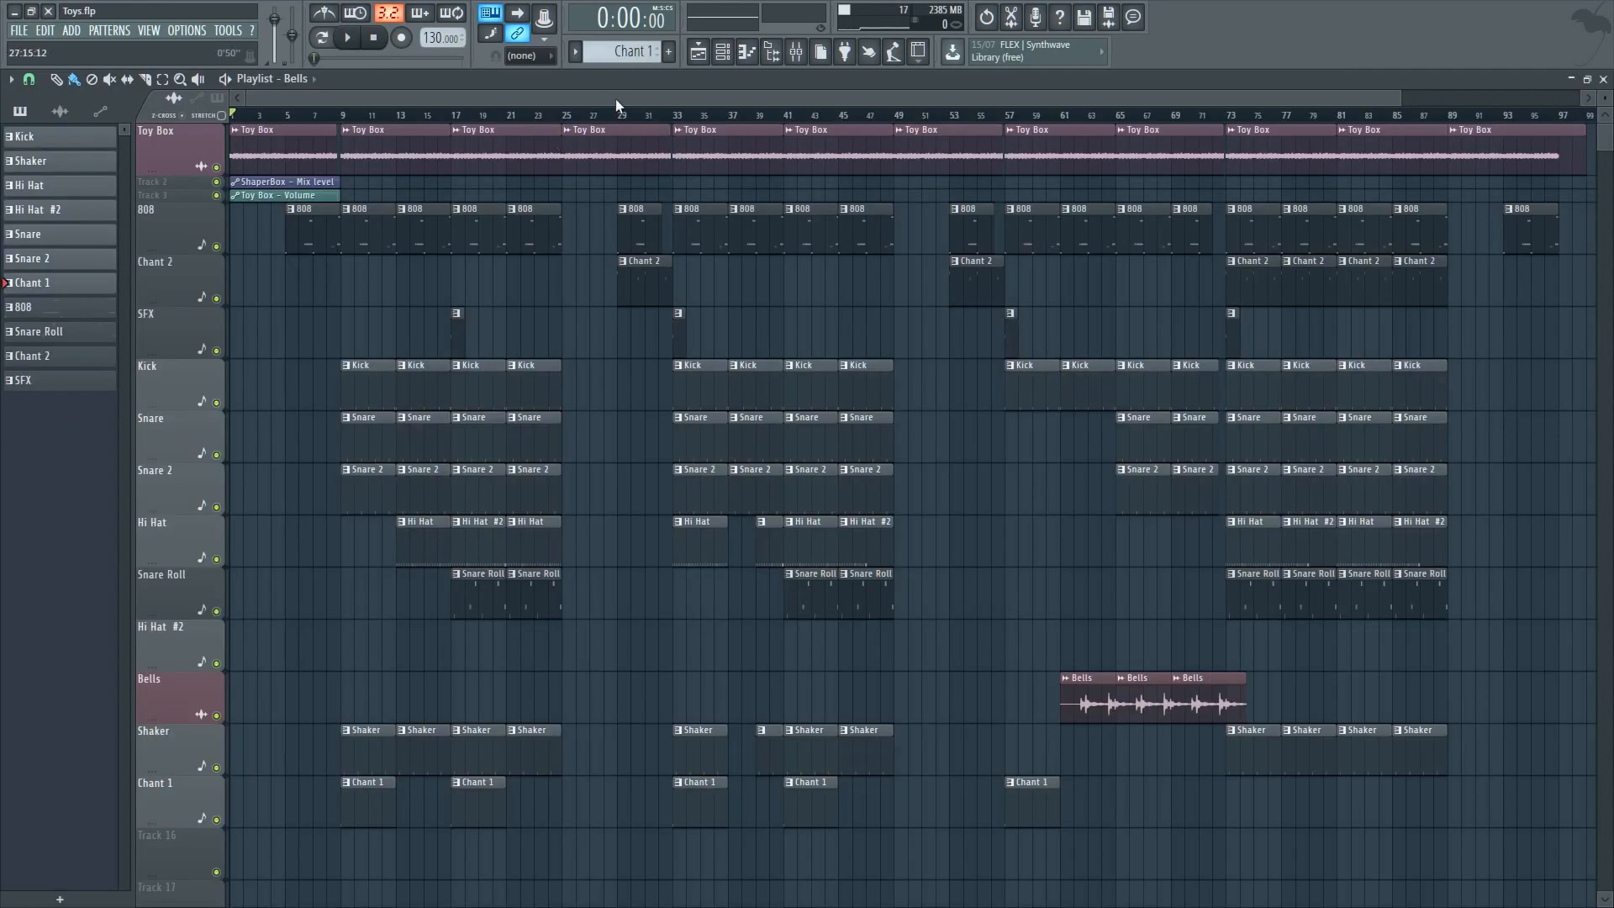
# Step: Open the 808 channel of the Toys project and review its pitch and volume envelopes, oscillators and miscellaneous functions
pyautogui.click(735, 54)
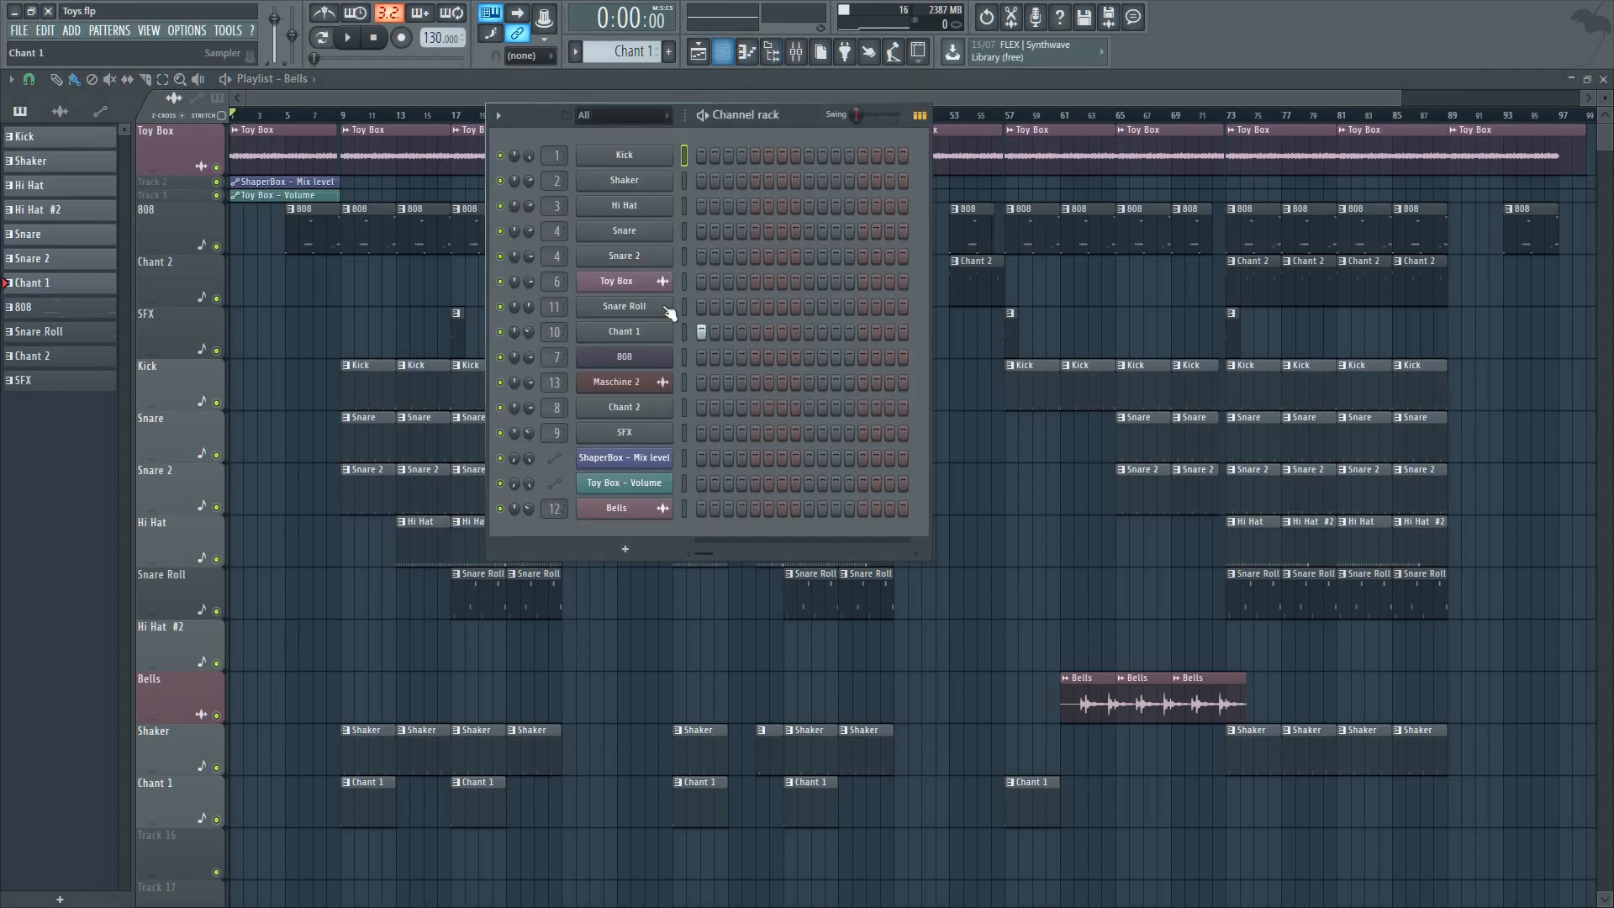
pyautogui.click(626, 358)
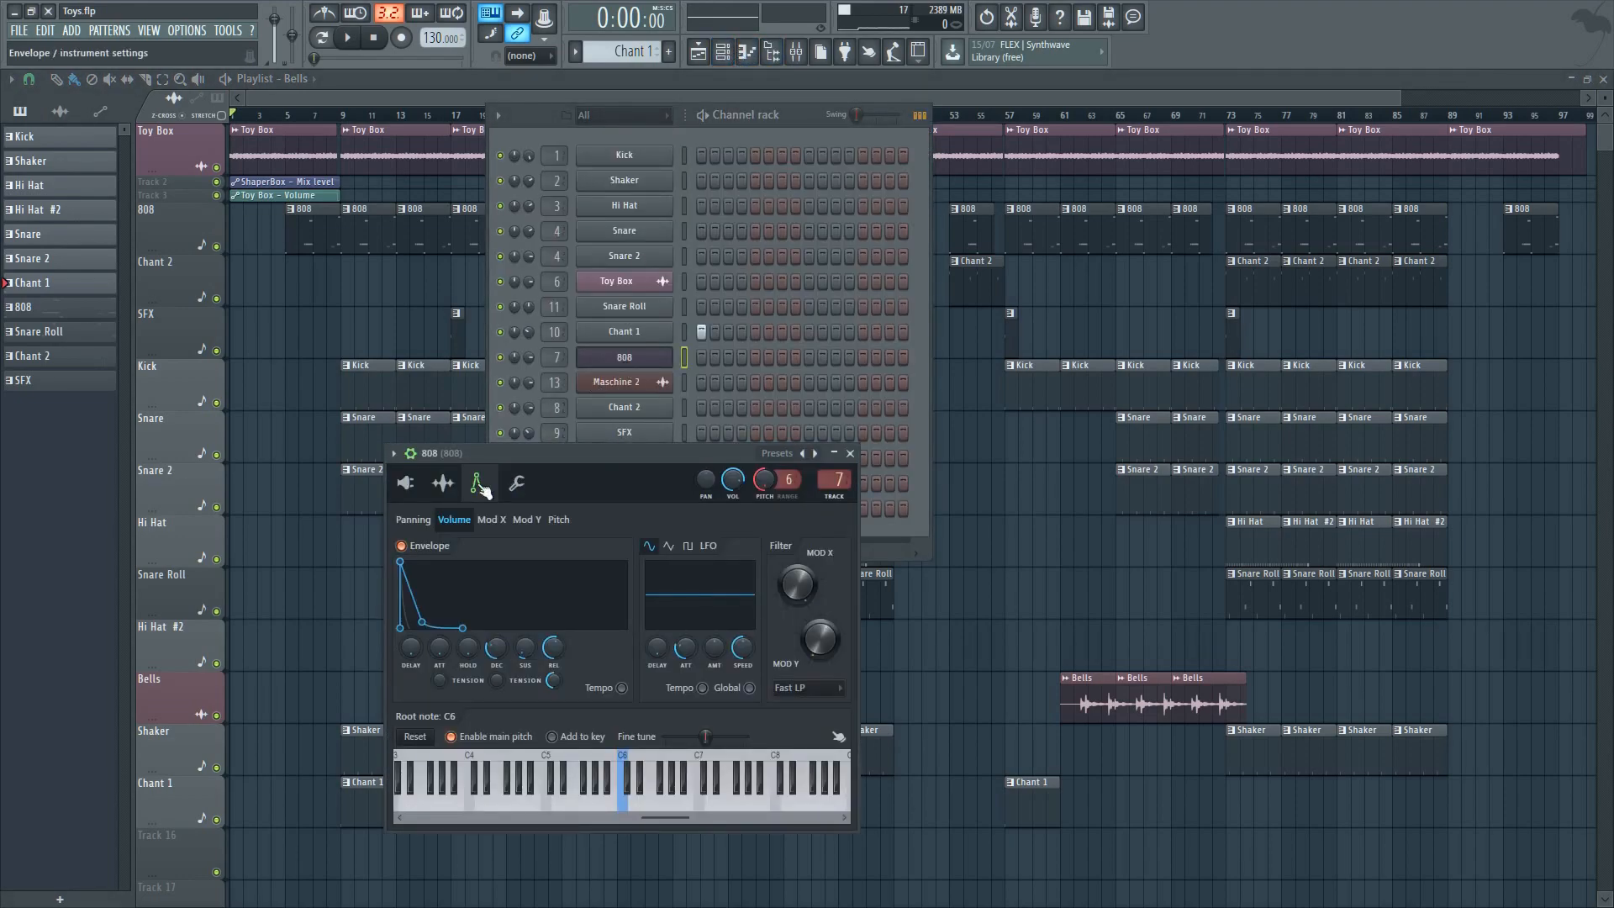
pyautogui.click(561, 521)
pyautogui.click(465, 521)
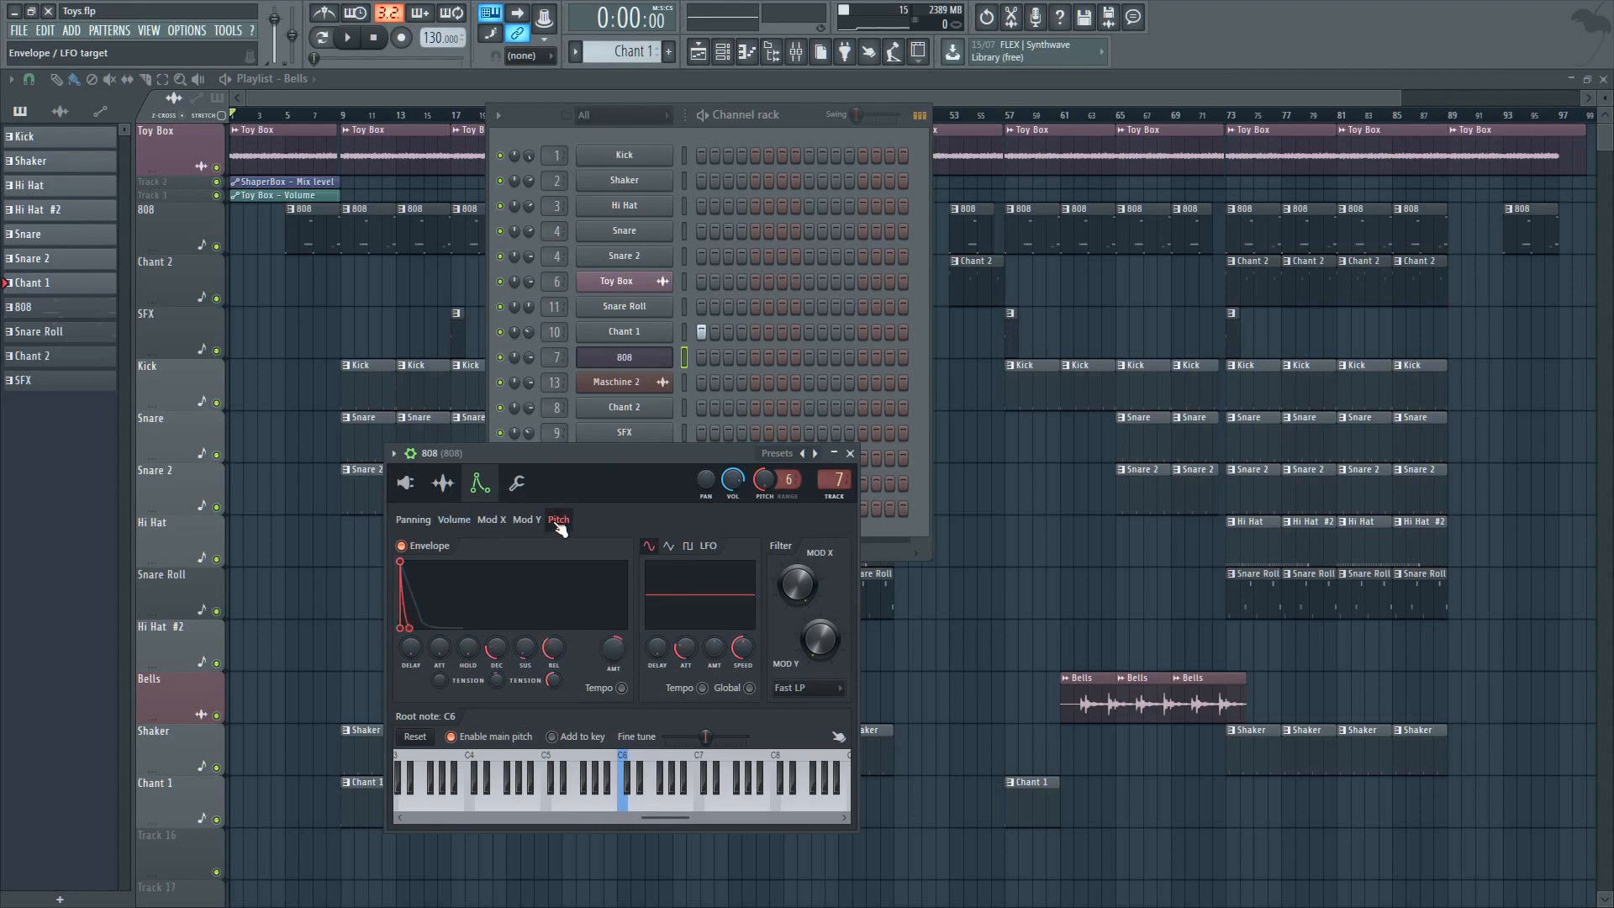
pyautogui.click(454, 521)
pyautogui.click(404, 483)
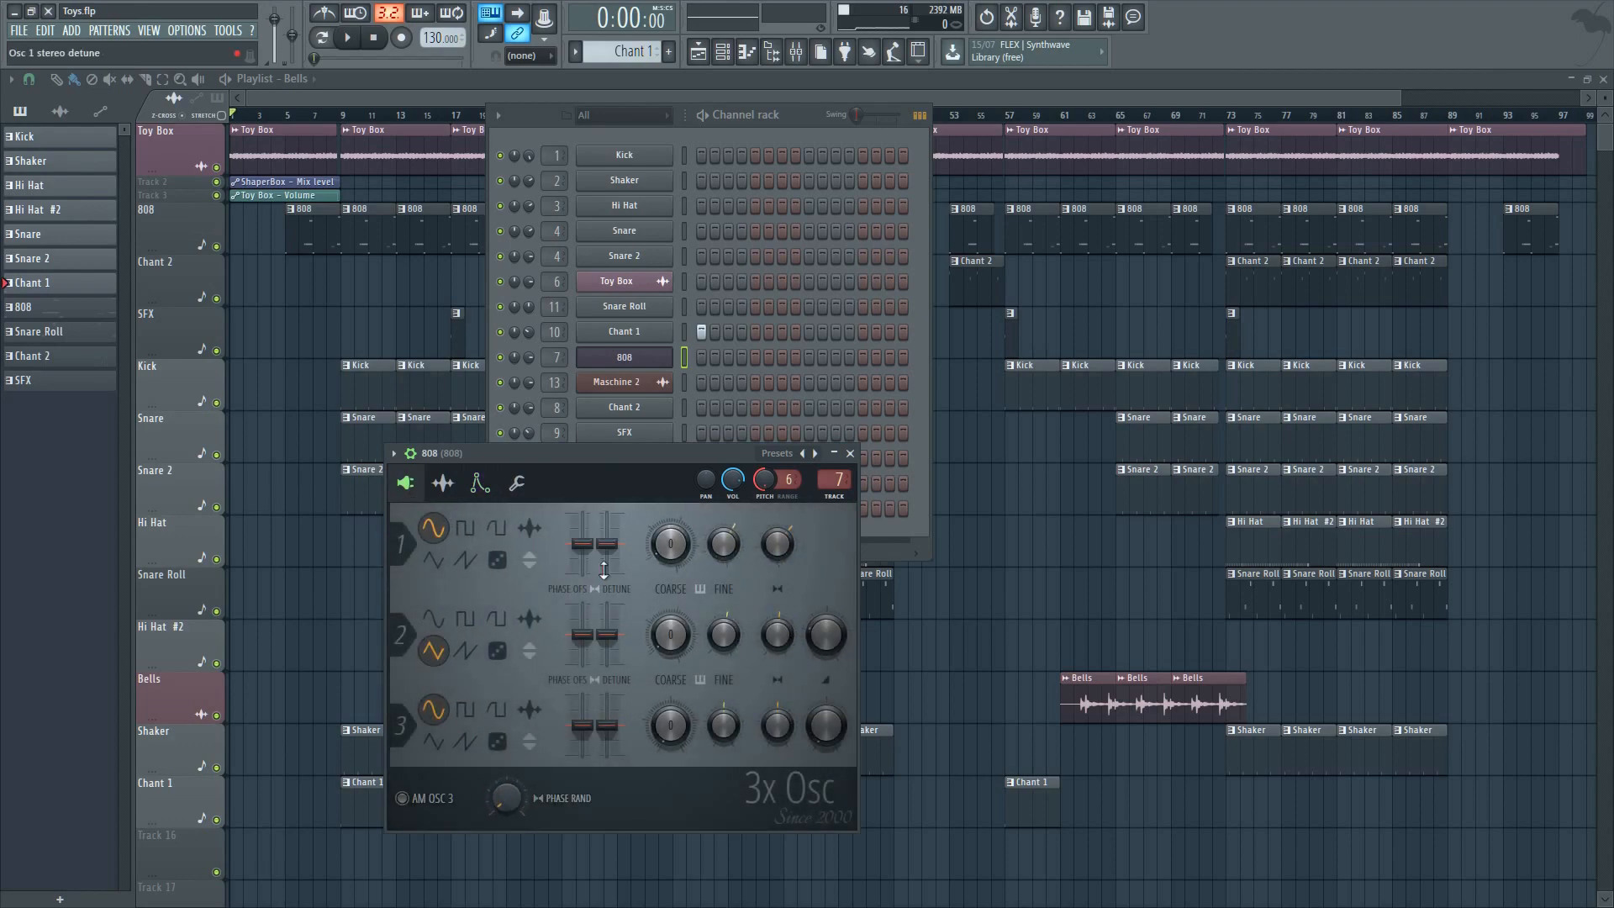
pyautogui.click(517, 485)
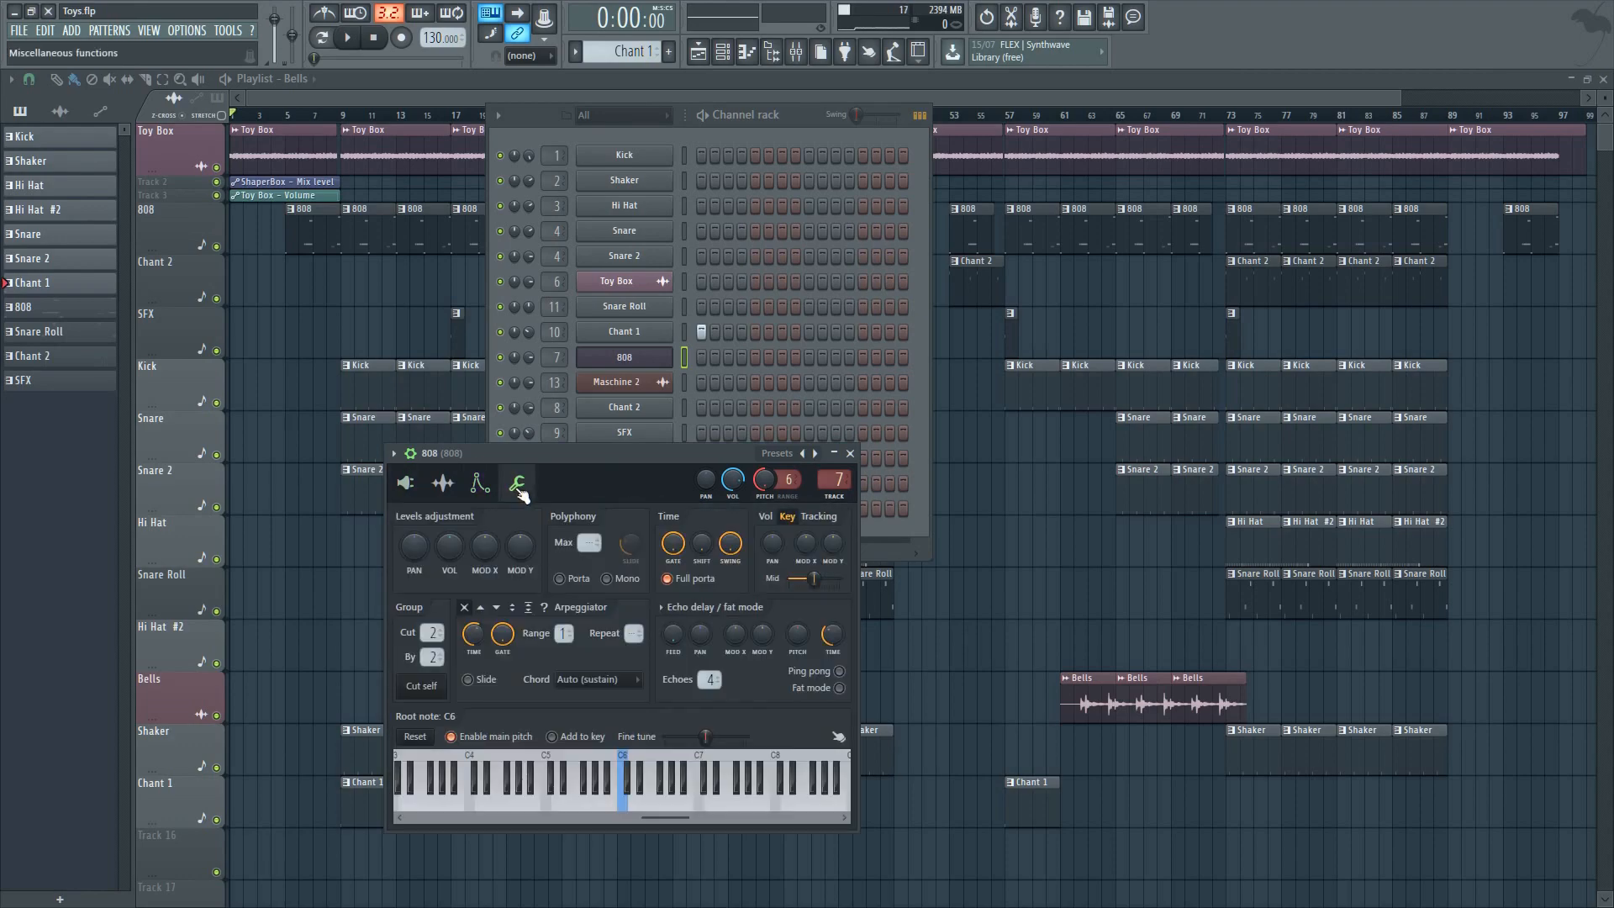
# Step: Review the Fruity Fast Dist and Fruity WaveShaper effects on the 808 mixer insert, and close the mixer
pyautogui.click(795, 52)
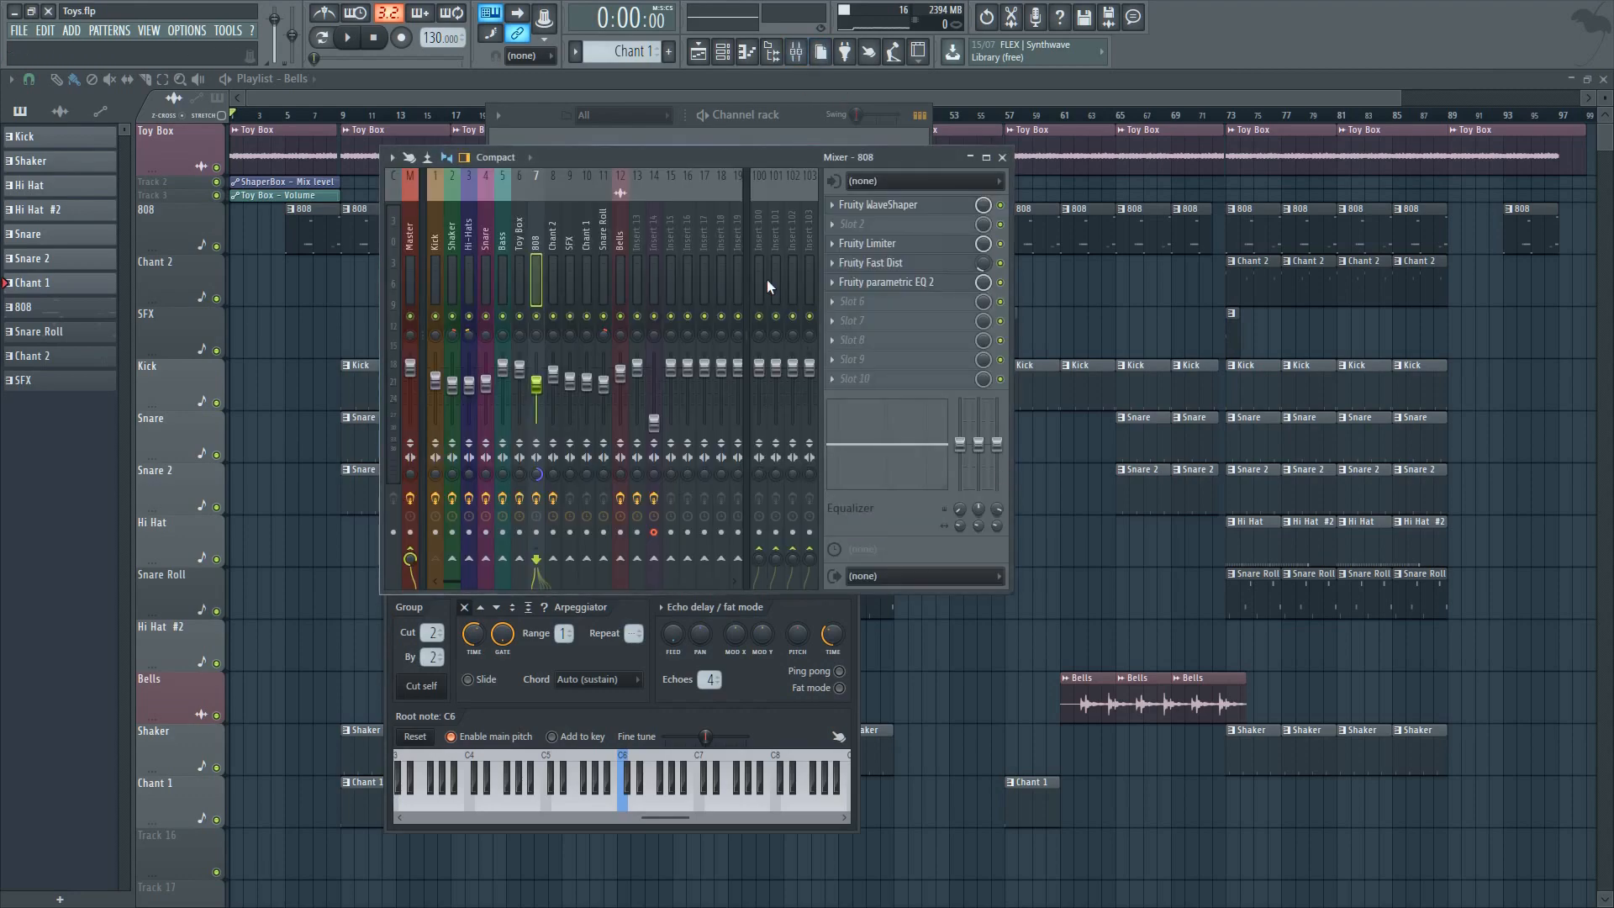
pyautogui.click(917, 267)
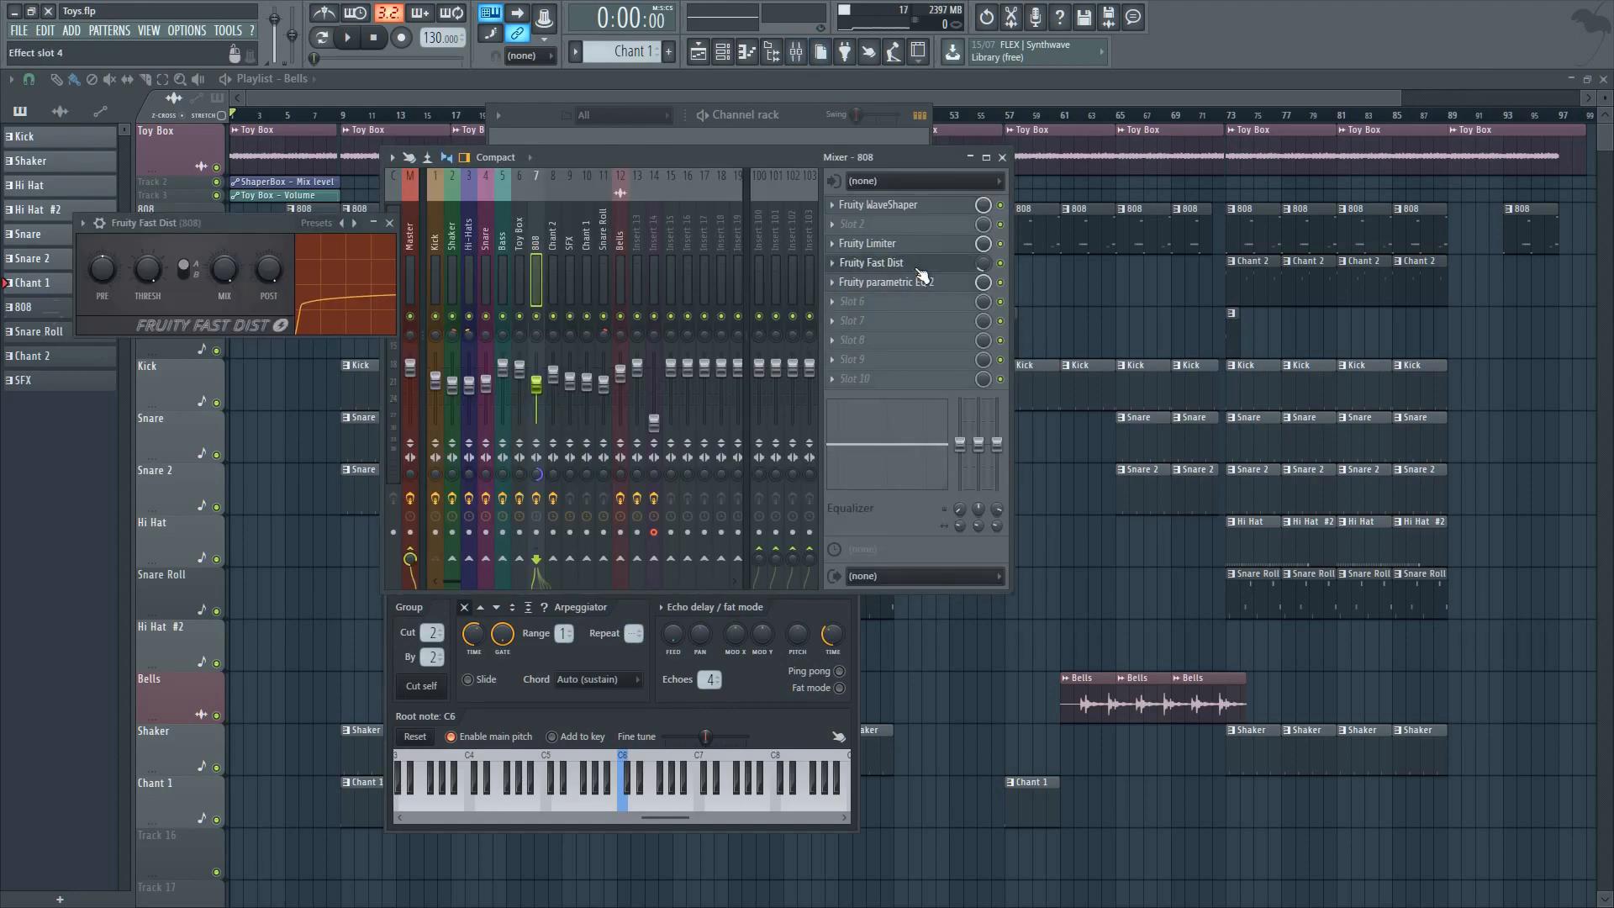
pyautogui.click(917, 267)
pyautogui.click(918, 212)
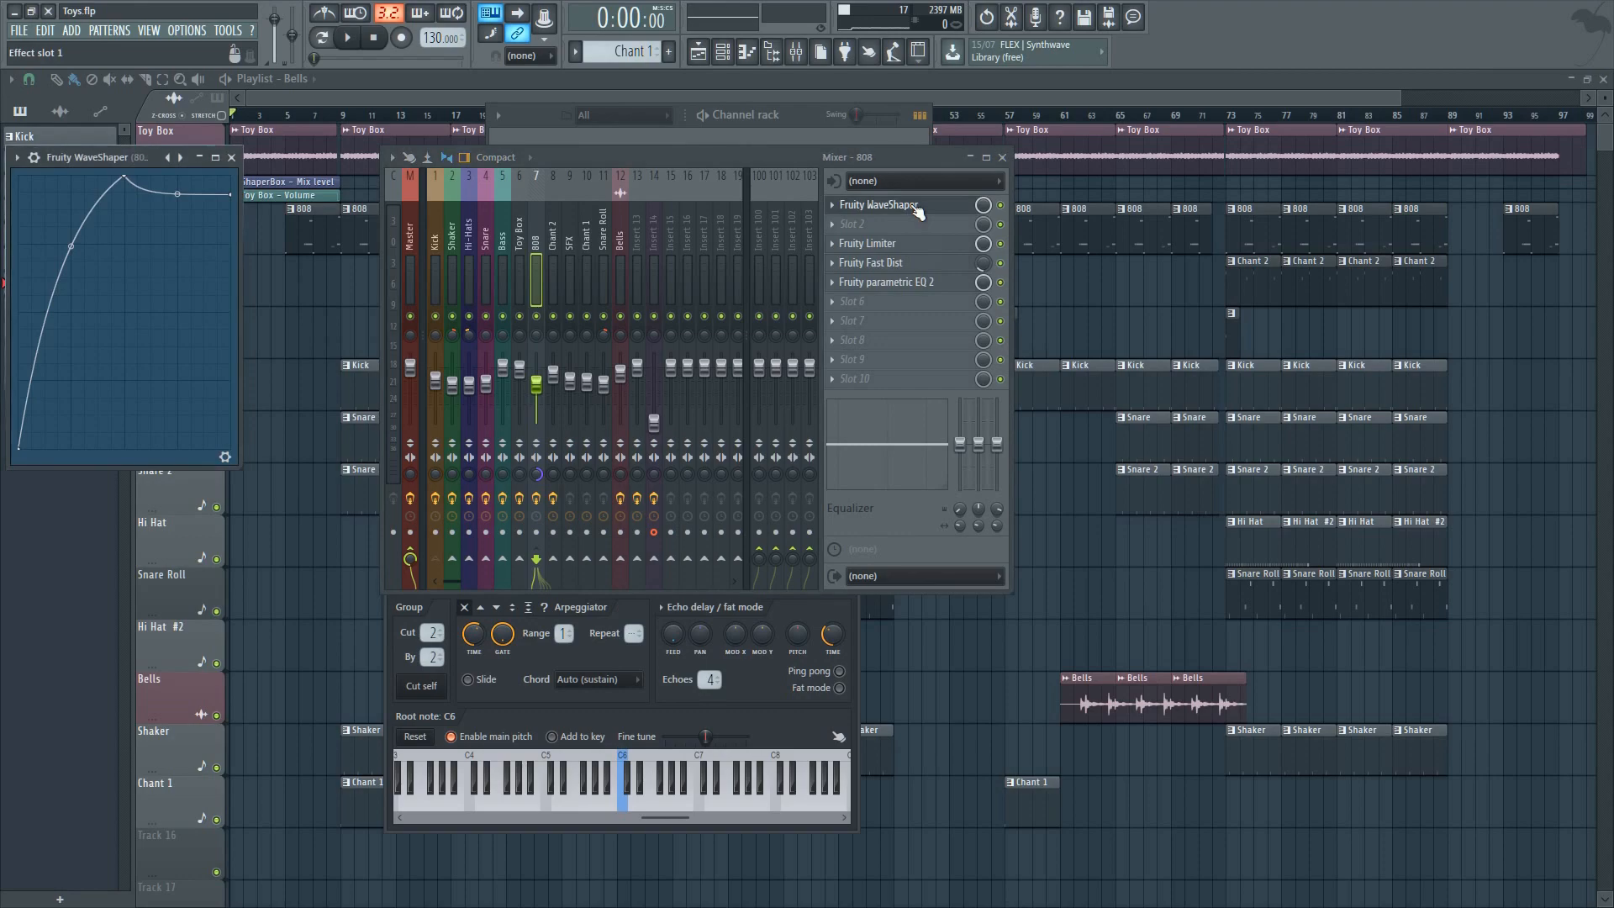
pyautogui.click(919, 211)
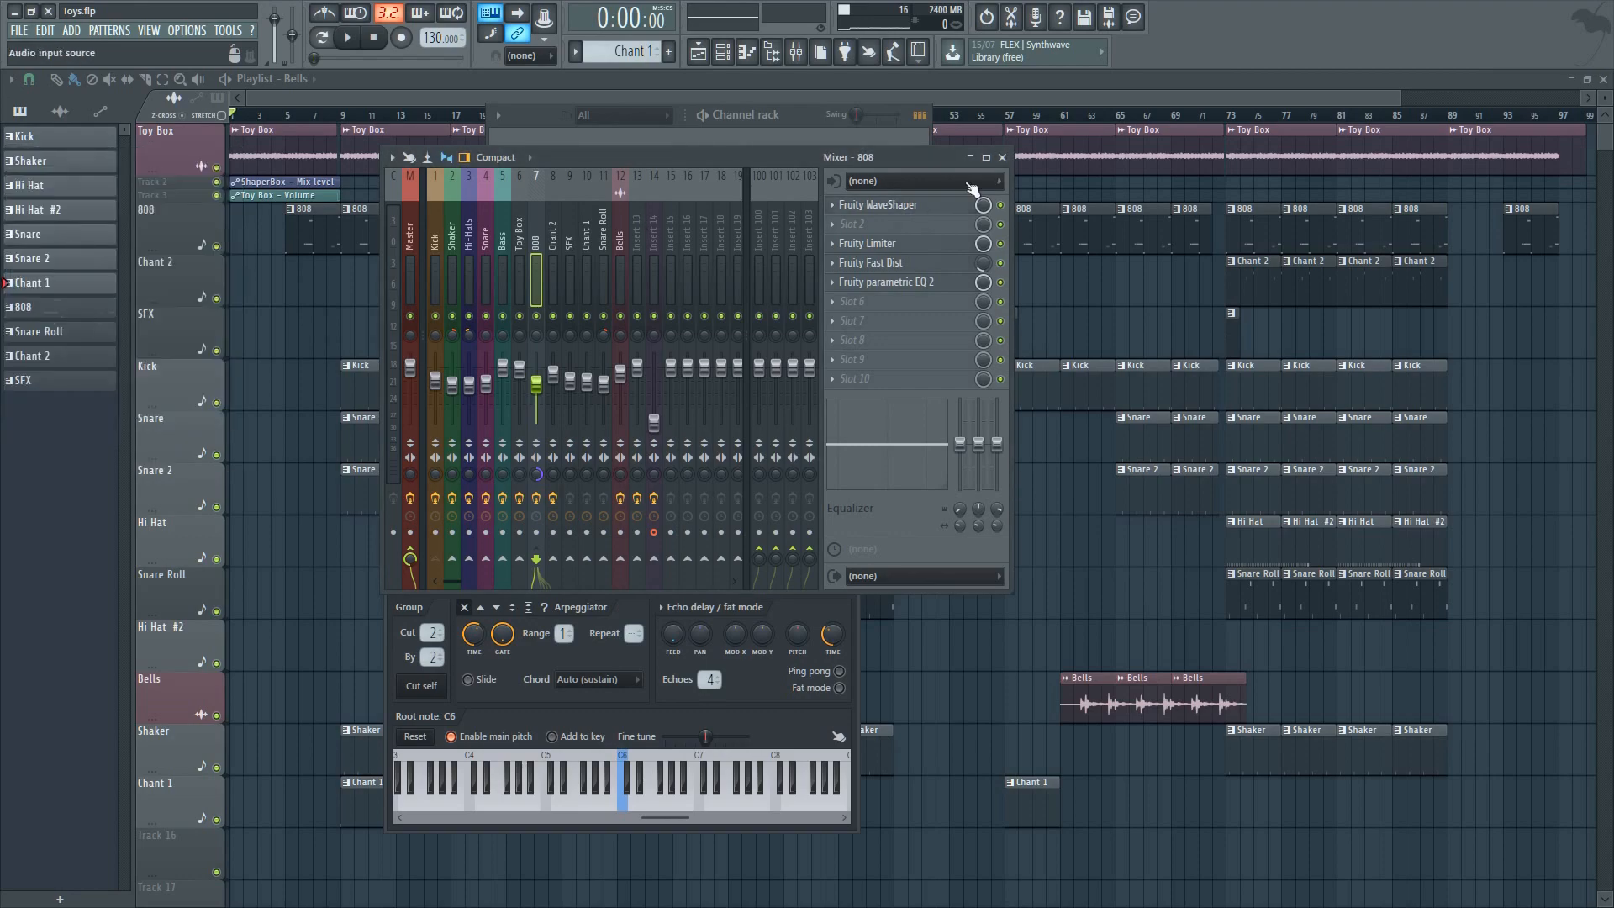
pyautogui.click(1001, 158)
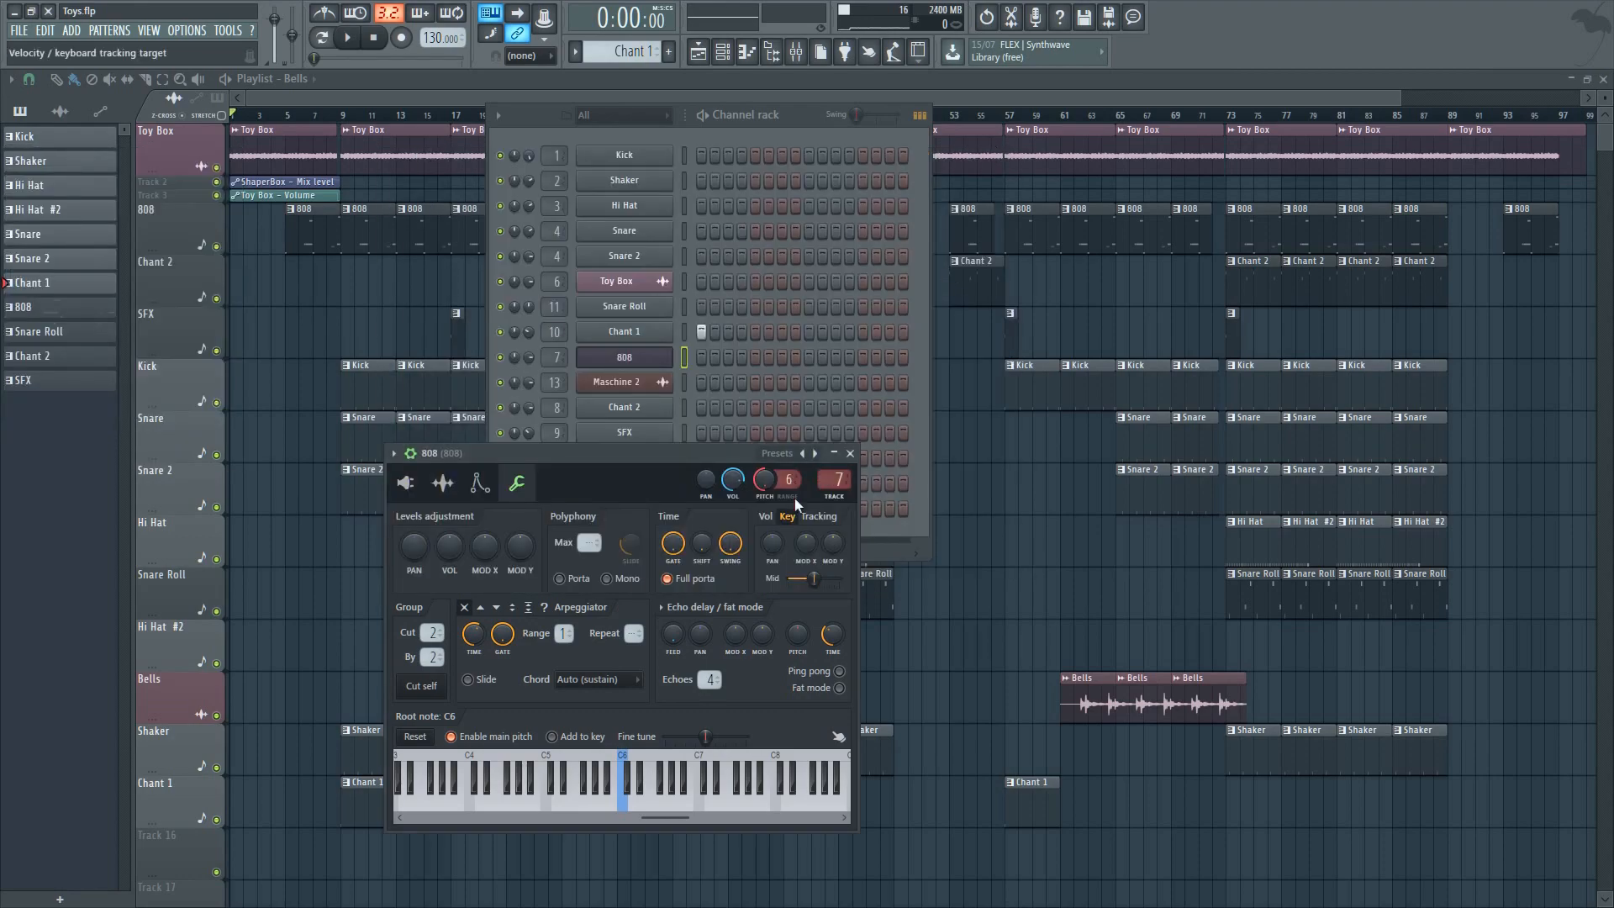
# Step: Close the 808 settings and channel rack, solo the 808 track in the playlist, and play it from about bar 9
pyautogui.click(849, 453)
pyautogui.press('F6')
pyautogui.rightClick(217, 247)
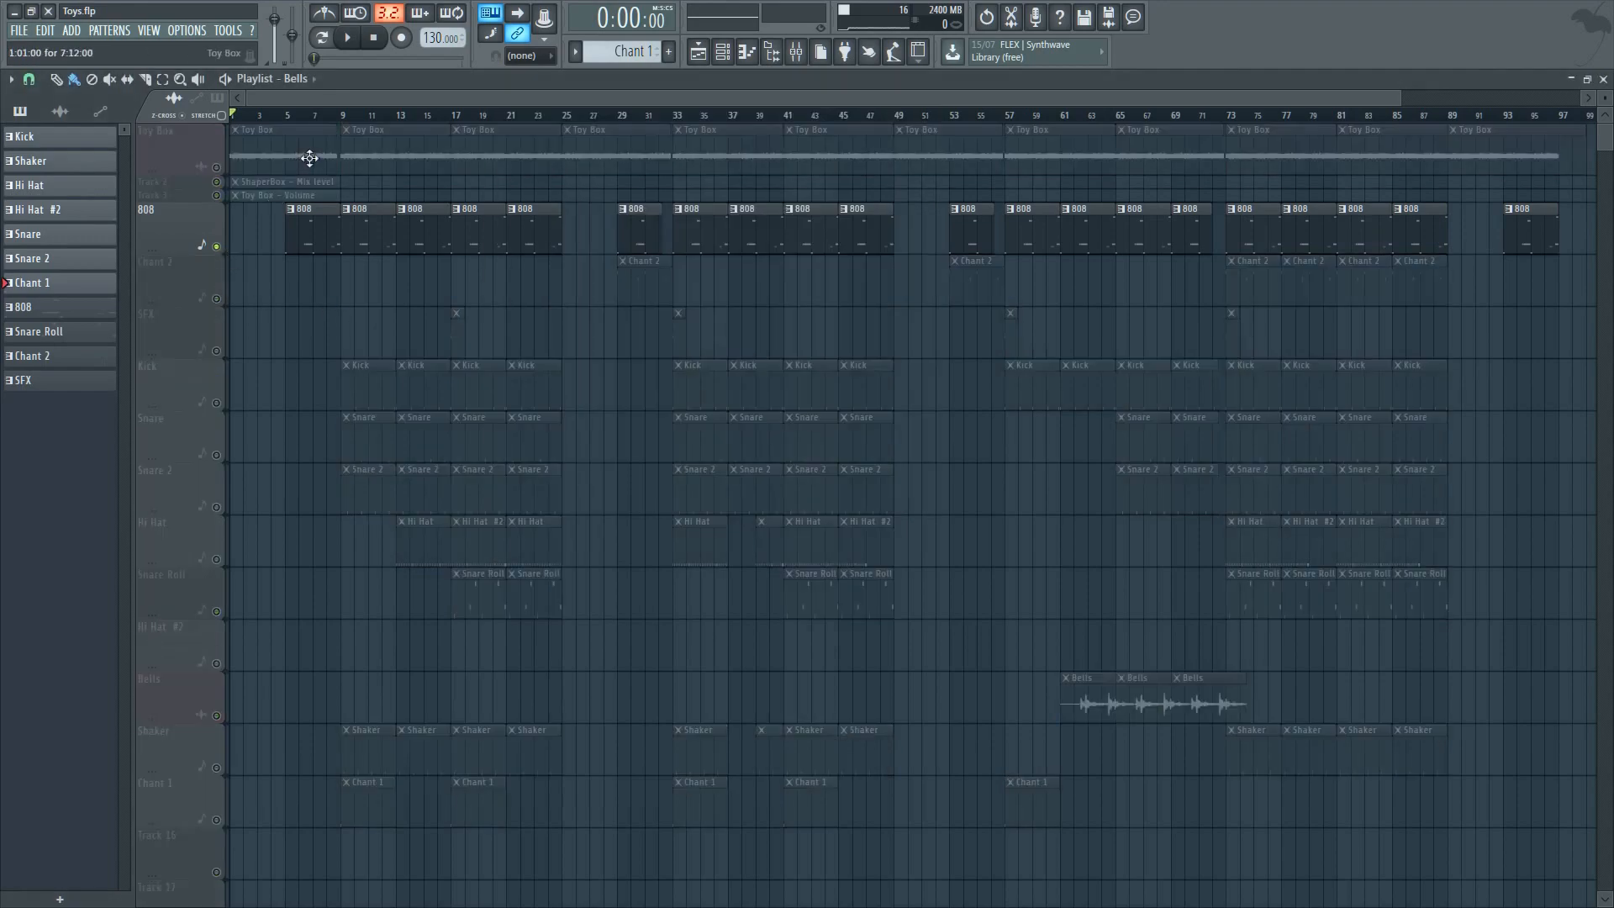
pyautogui.press('space')
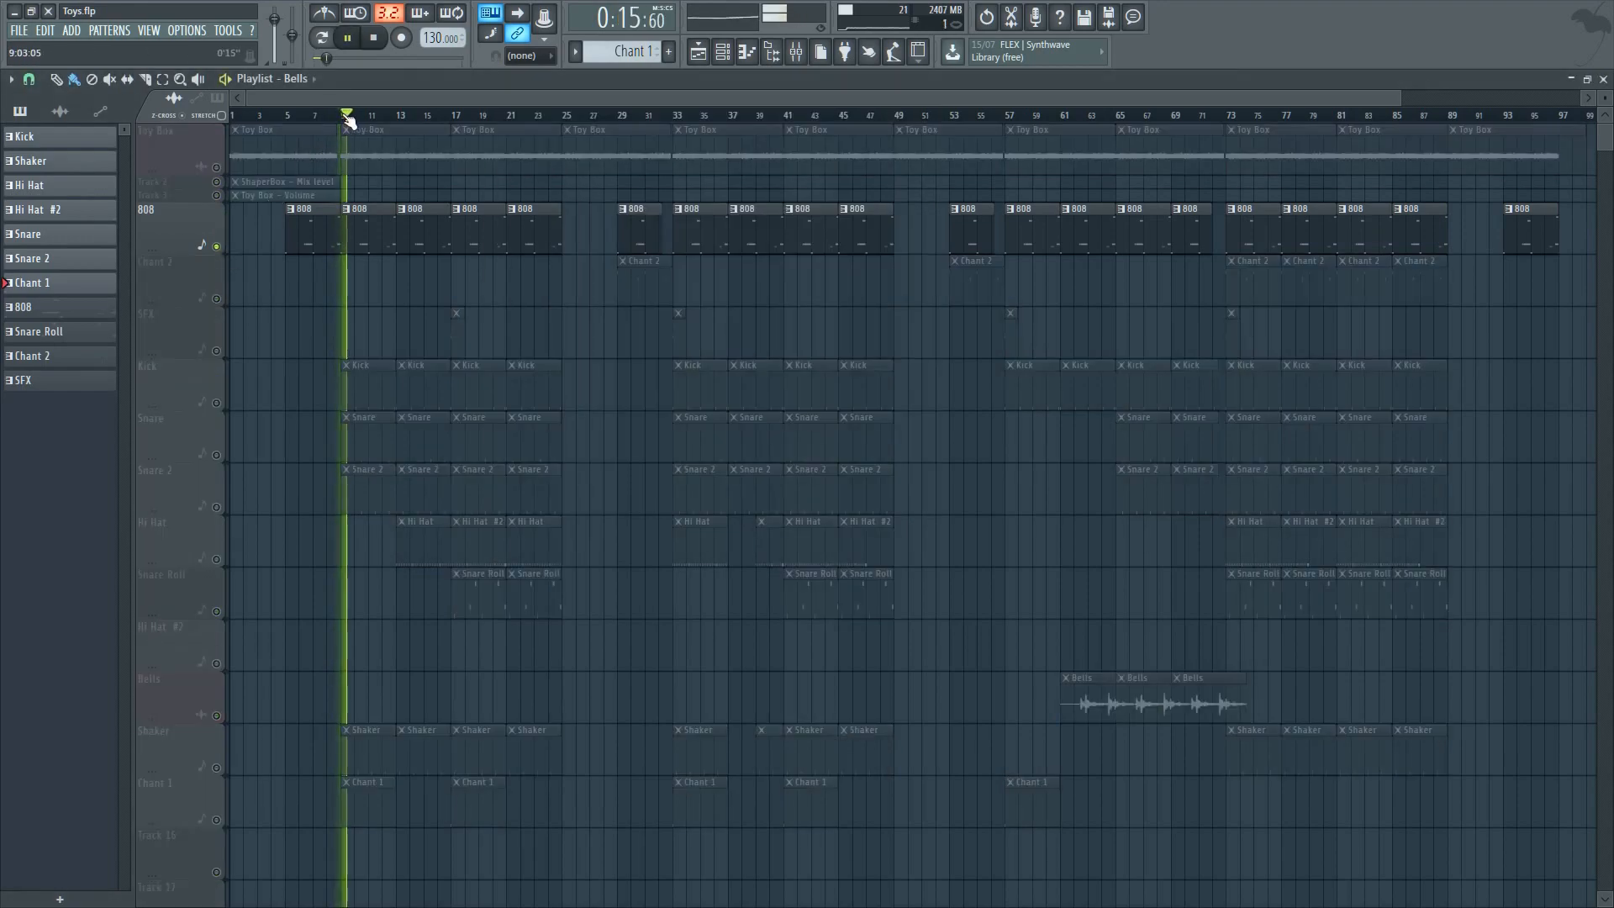
# Step: Switch to the 808 pattern, open its notes in the piano roll, and examine the low notes and the high slide notes
pyautogui.press('F6')
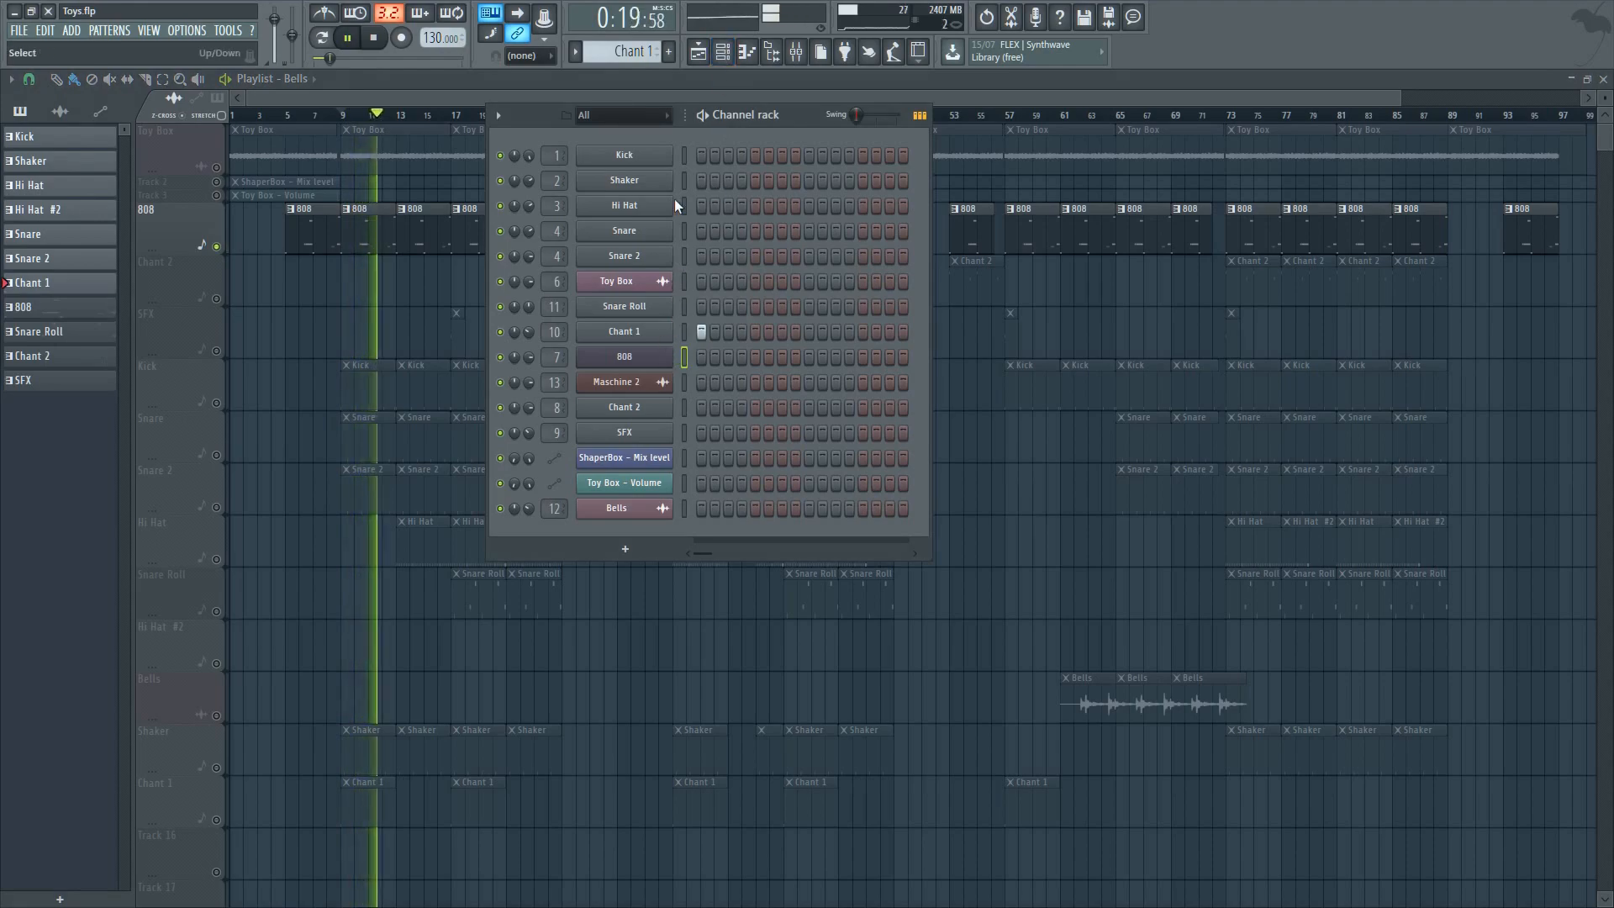
pyautogui.click(622, 52)
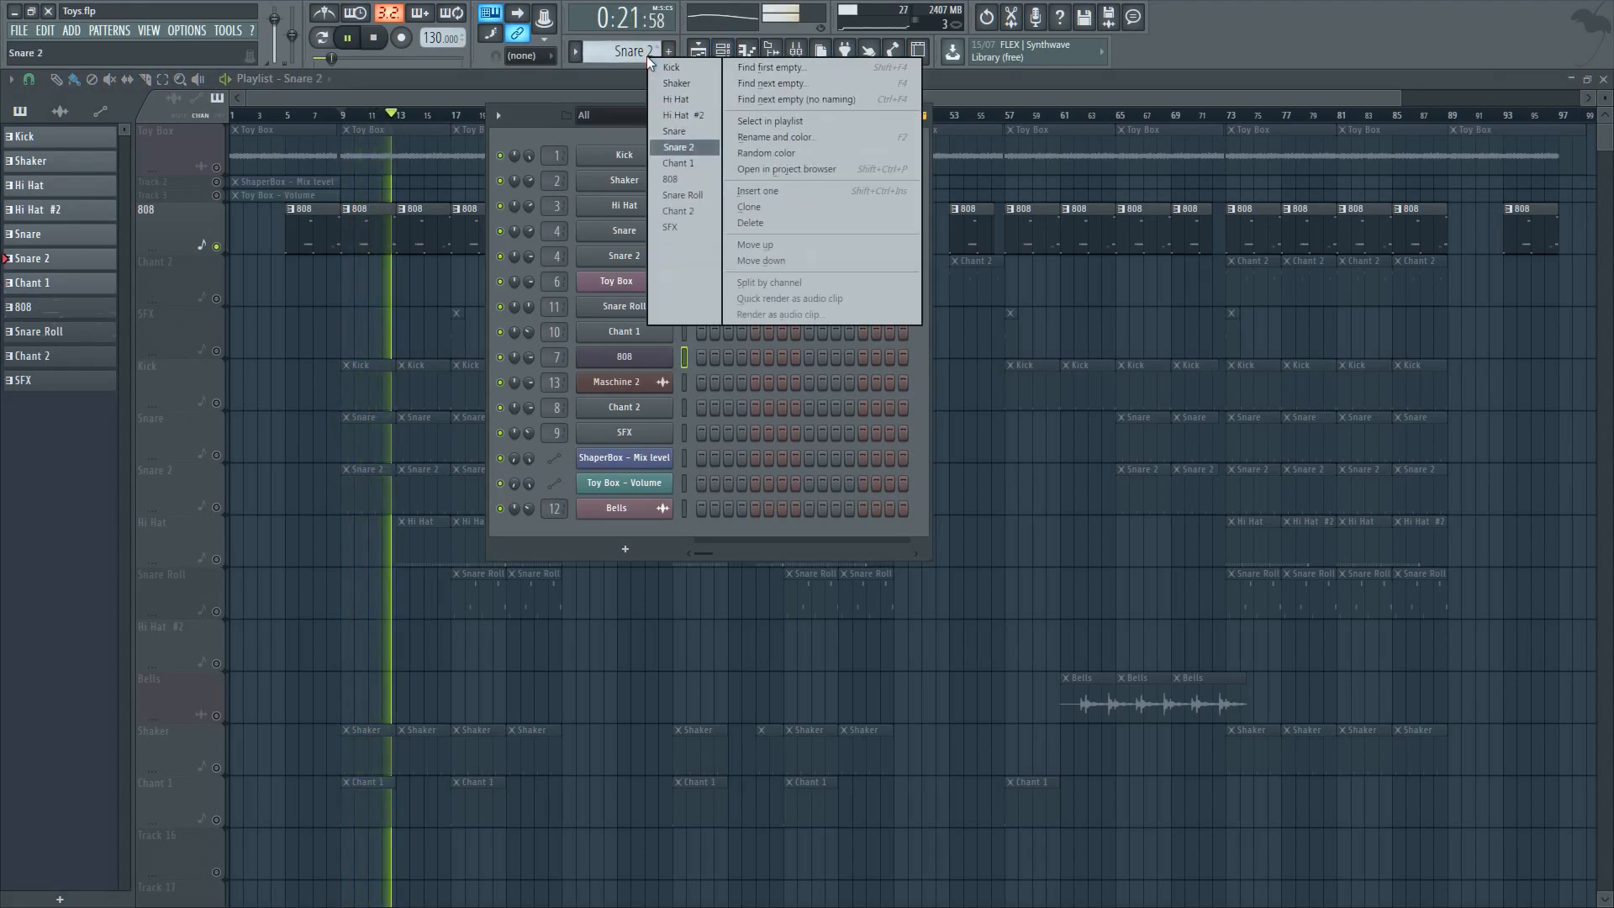
pyautogui.click(704, 175)
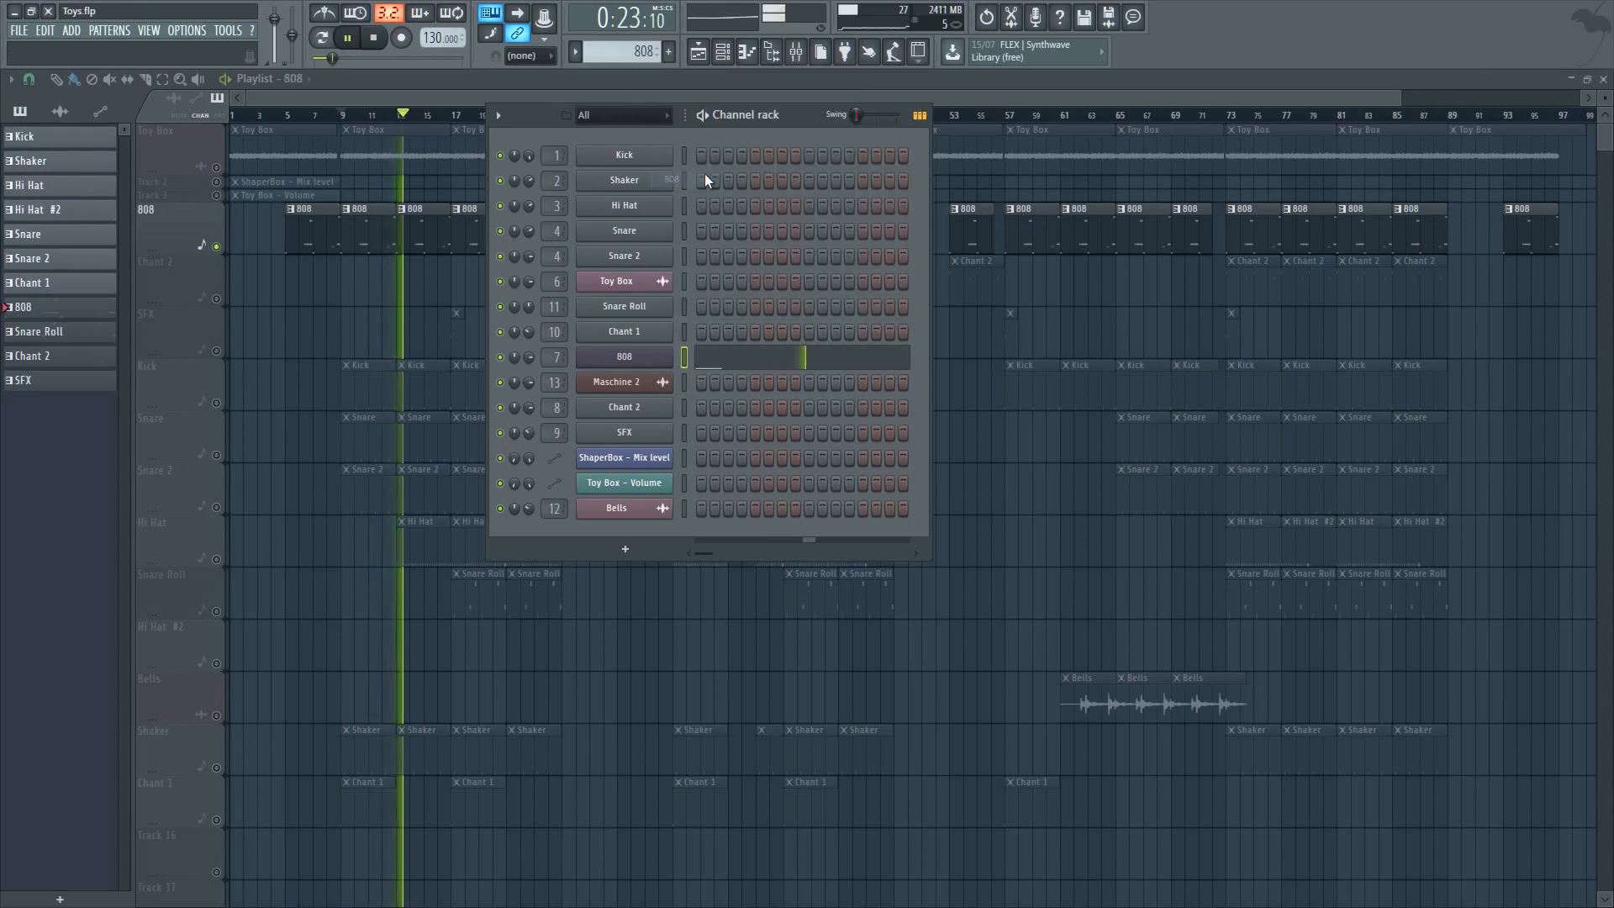
pyautogui.click(760, 363)
pyautogui.scroll(-4, 704, 470)
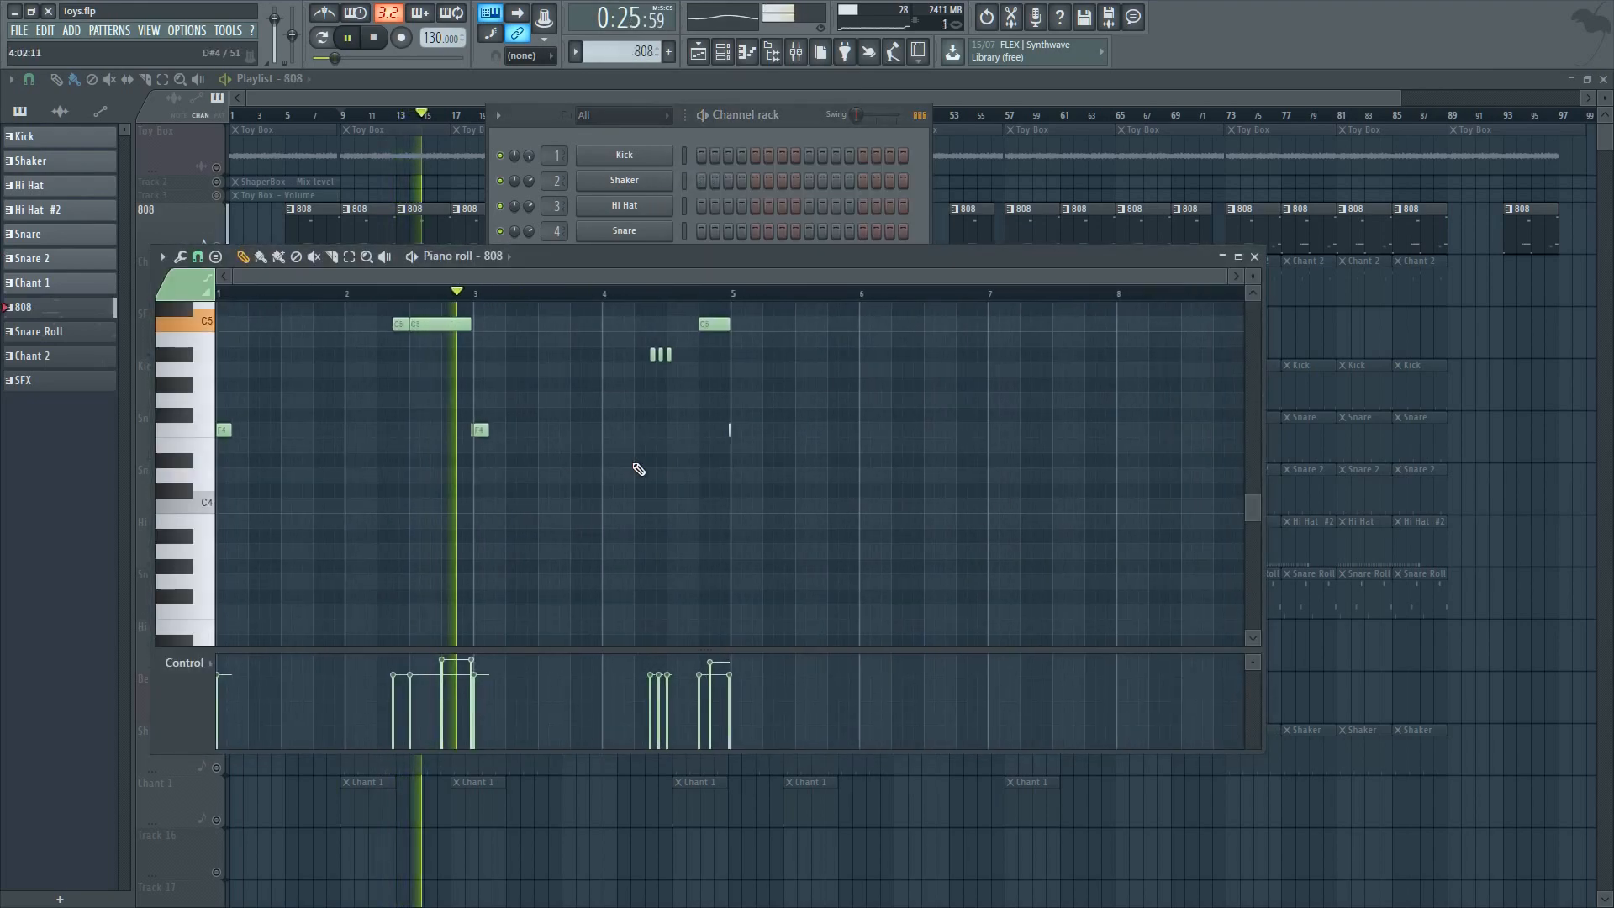
pyautogui.scroll(3, 353, 436)
pyautogui.scroll(3, 348, 436)
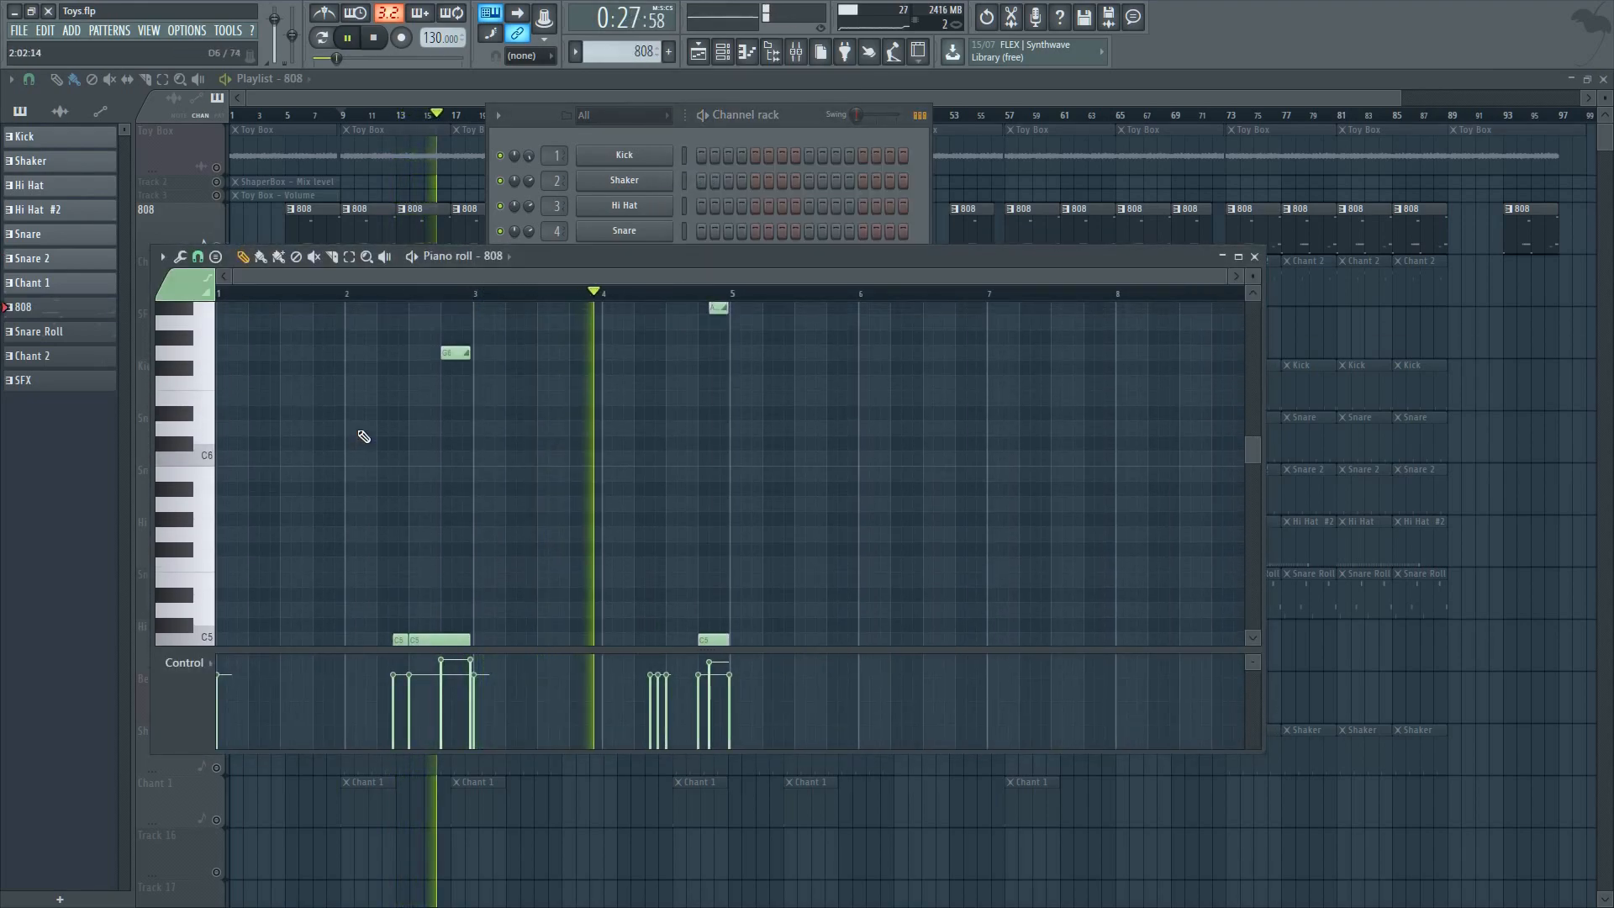
# Step: Stop playback, shrink the note rows in the piano roll, and compare the 808's low notes with the slide notes above them
pyautogui.scroll(-7, 361, 435)
pyautogui.scroll(3, 370, 429)
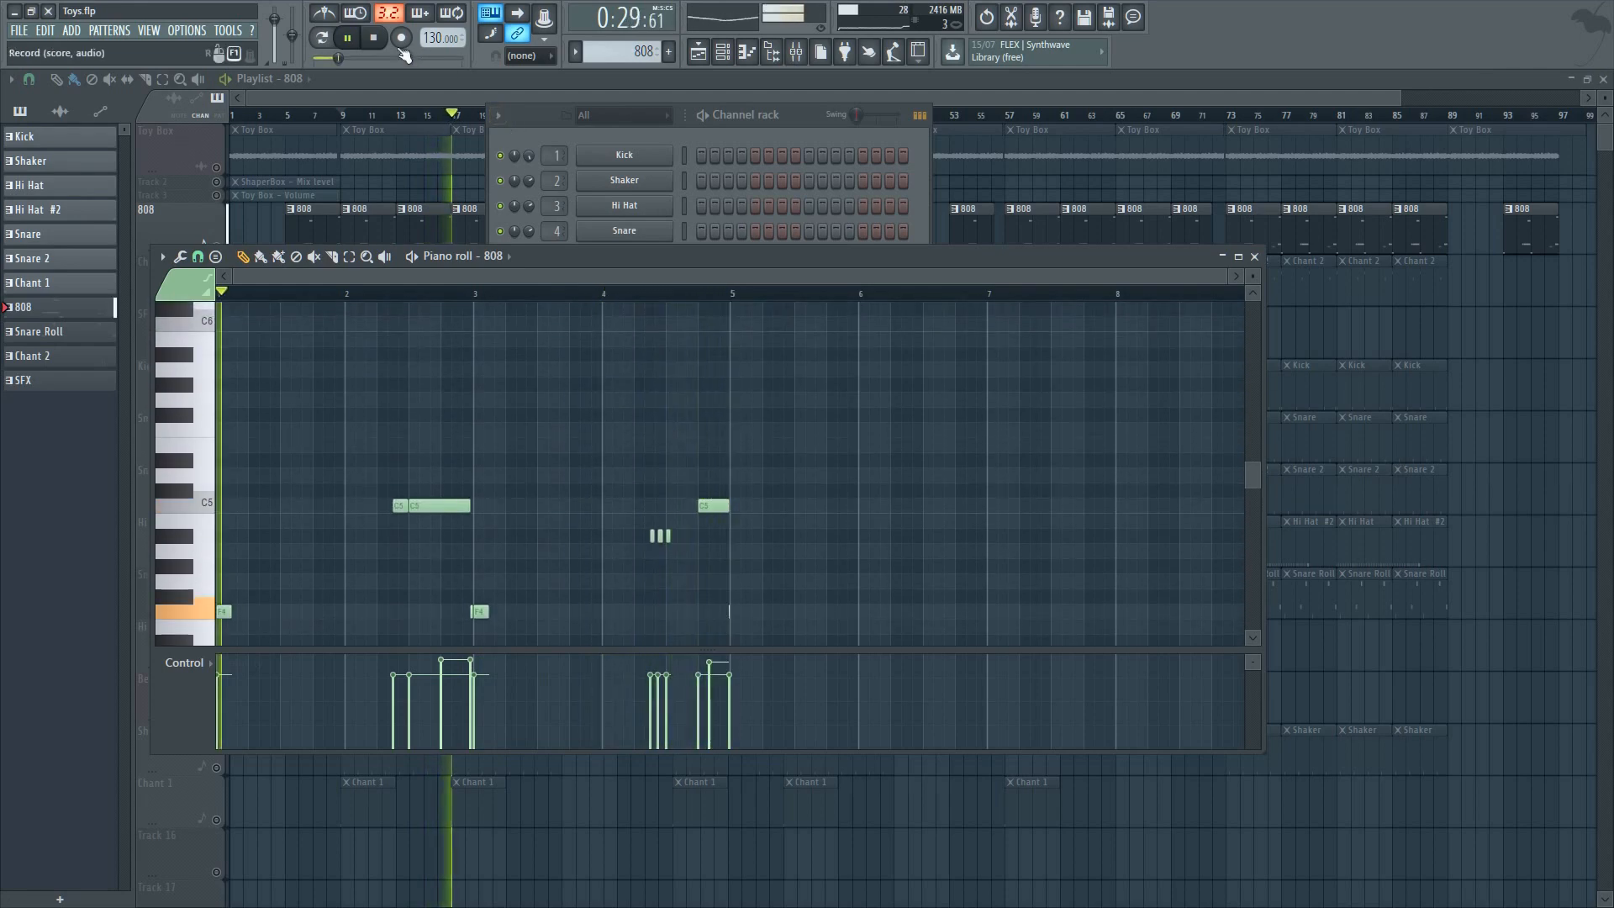
pyautogui.press('space')
pyautogui.scroll(-3, 447, 423)
pyautogui.scroll(3, 453, 425)
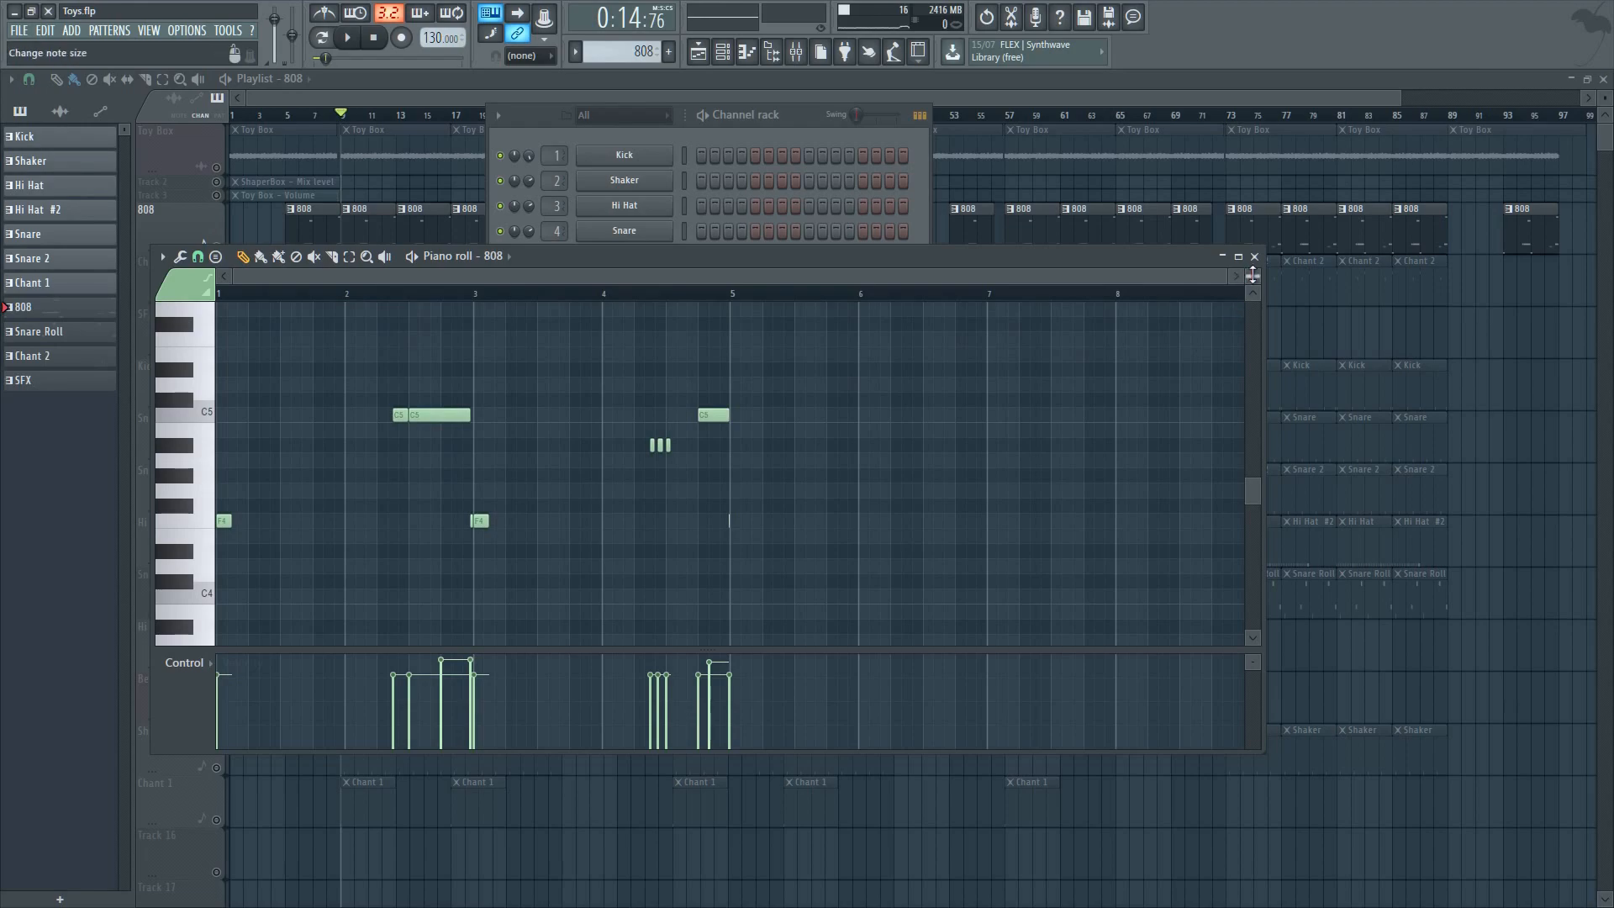
pyautogui.moveTo(1252, 276); pyautogui.dragTo(1252, 284)
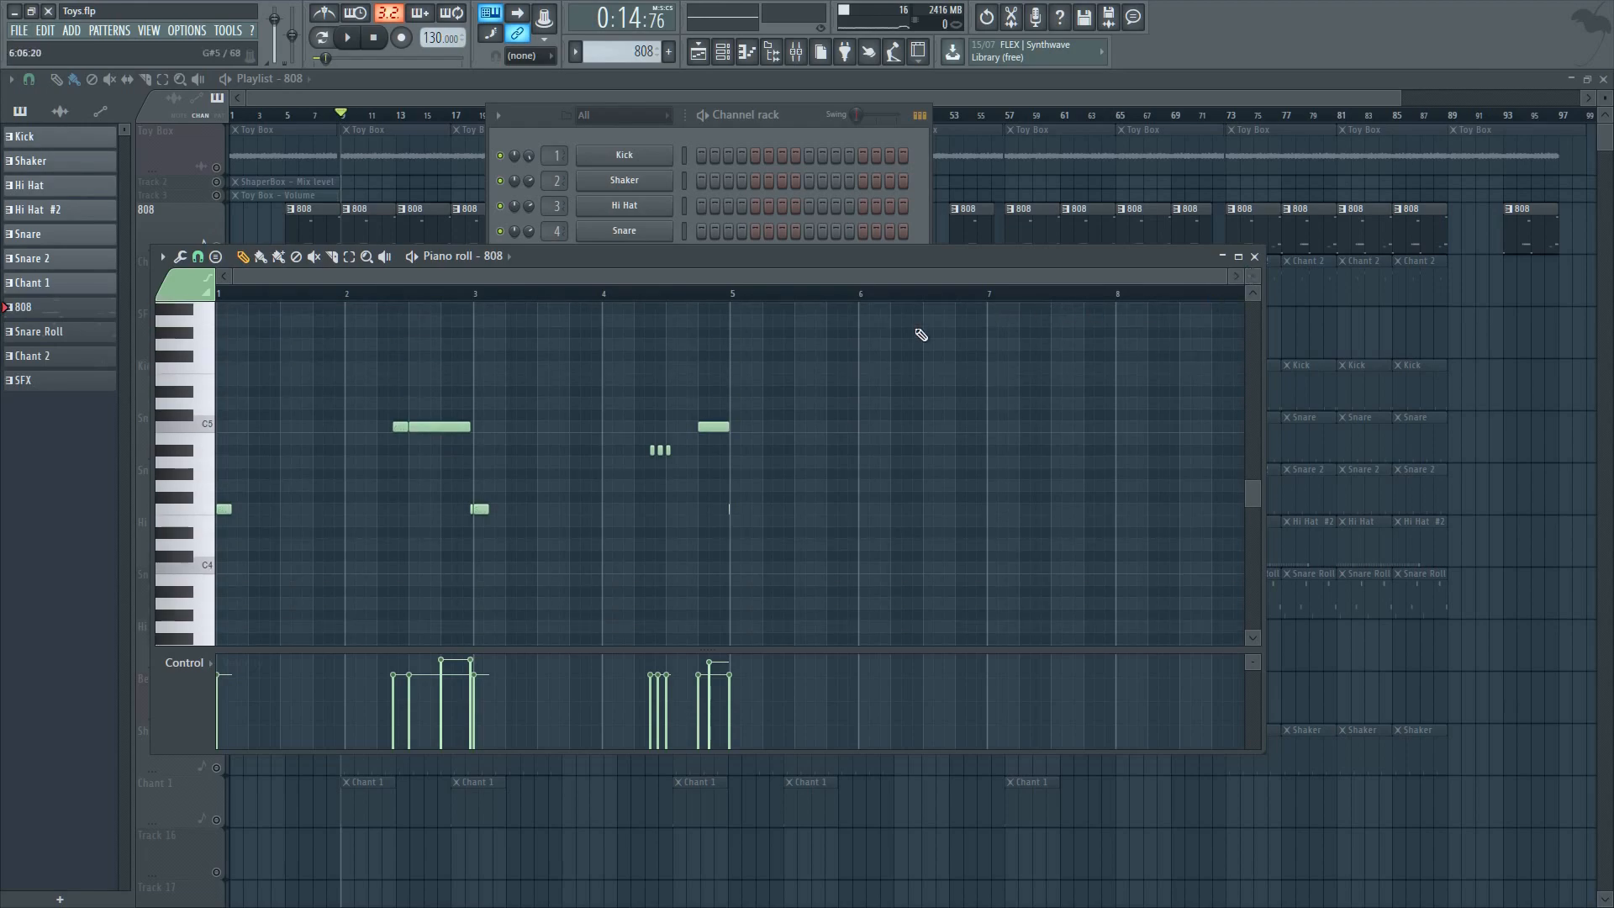
pyautogui.scroll(3, 756, 381)
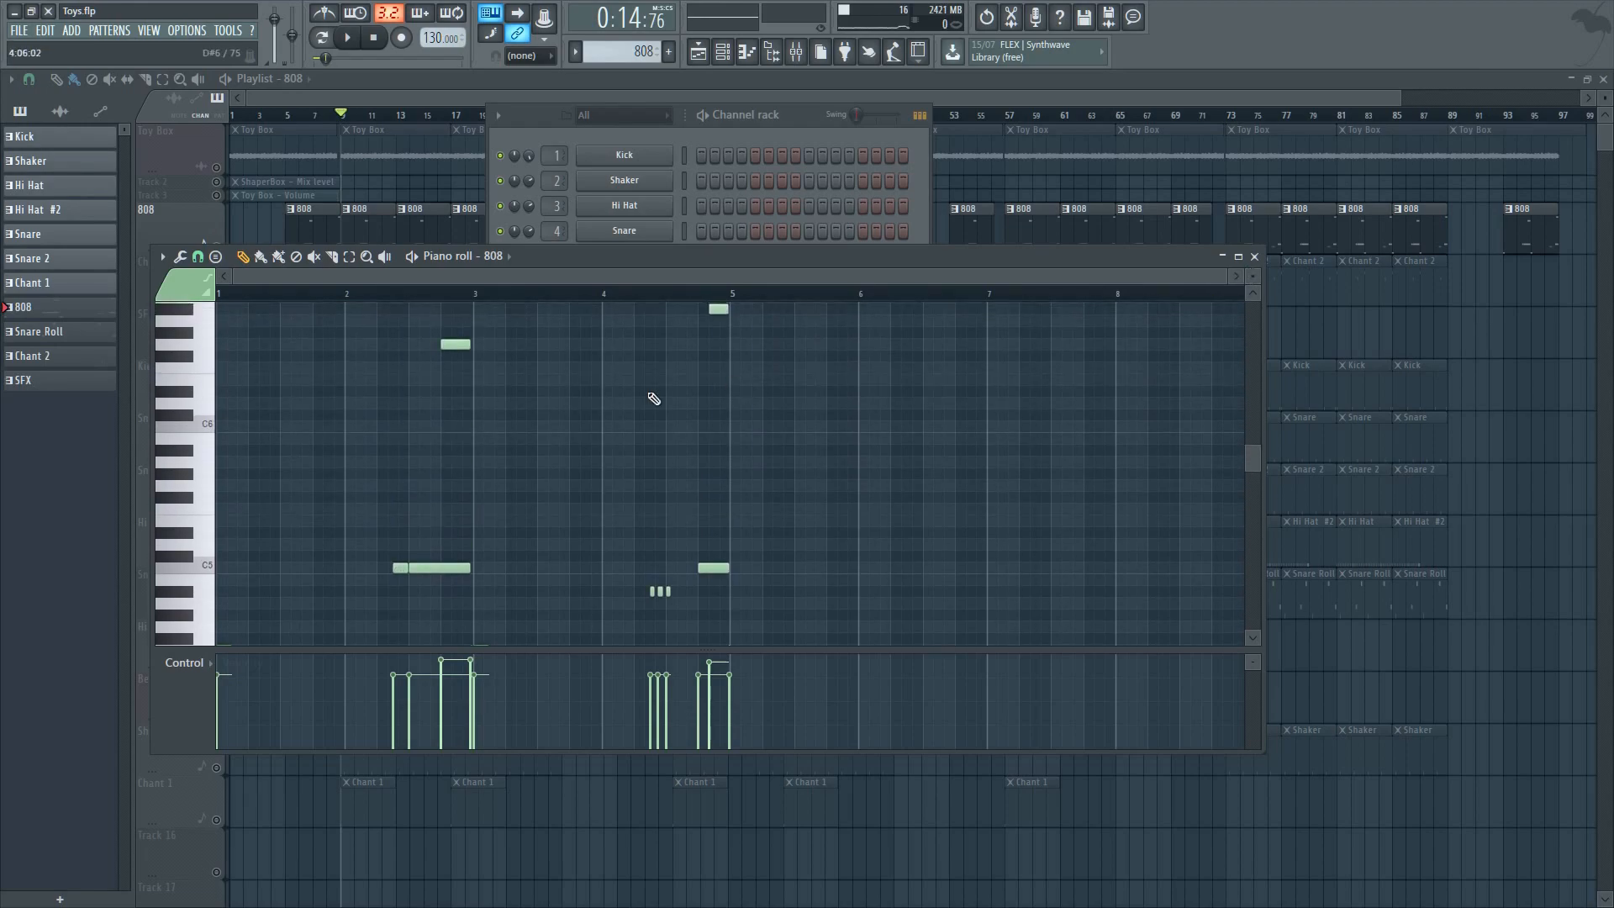
pyautogui.scroll(-4, 617, 375)
pyautogui.scroll(7, 616, 375)
pyautogui.scroll(-4, 616, 377)
pyautogui.scroll(1, 459, 384)
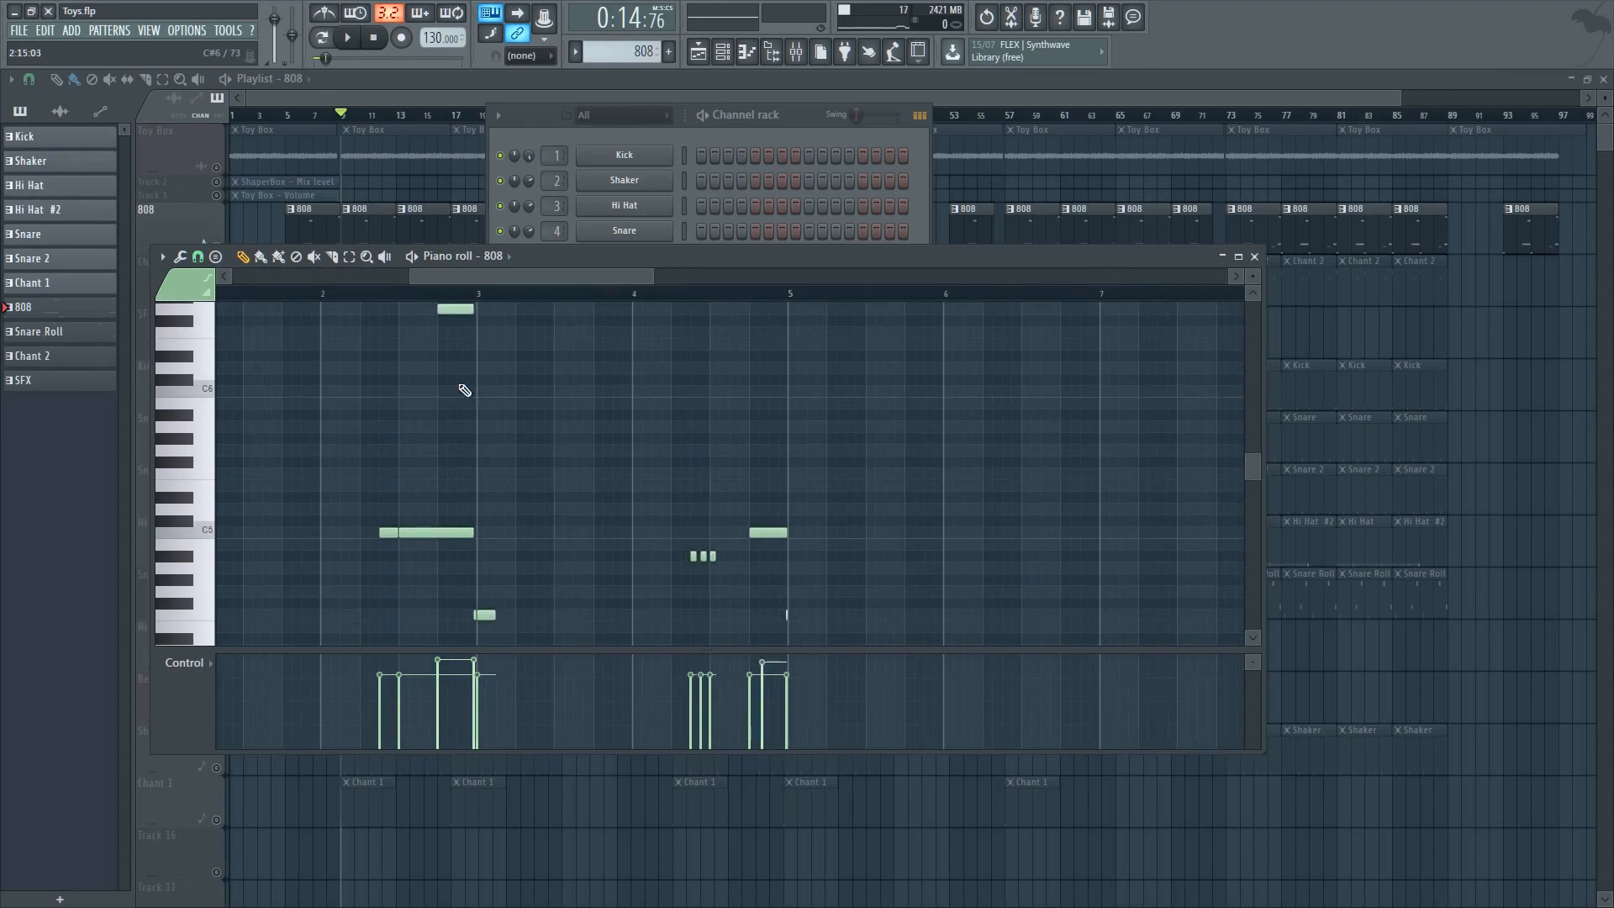
# Step: Examine the slide note just before bar 3 up close, together with the C5 note beneath it and the following low note
pyautogui.scroll(7, 461, 388)
pyautogui.scroll(-1, 576, 396)
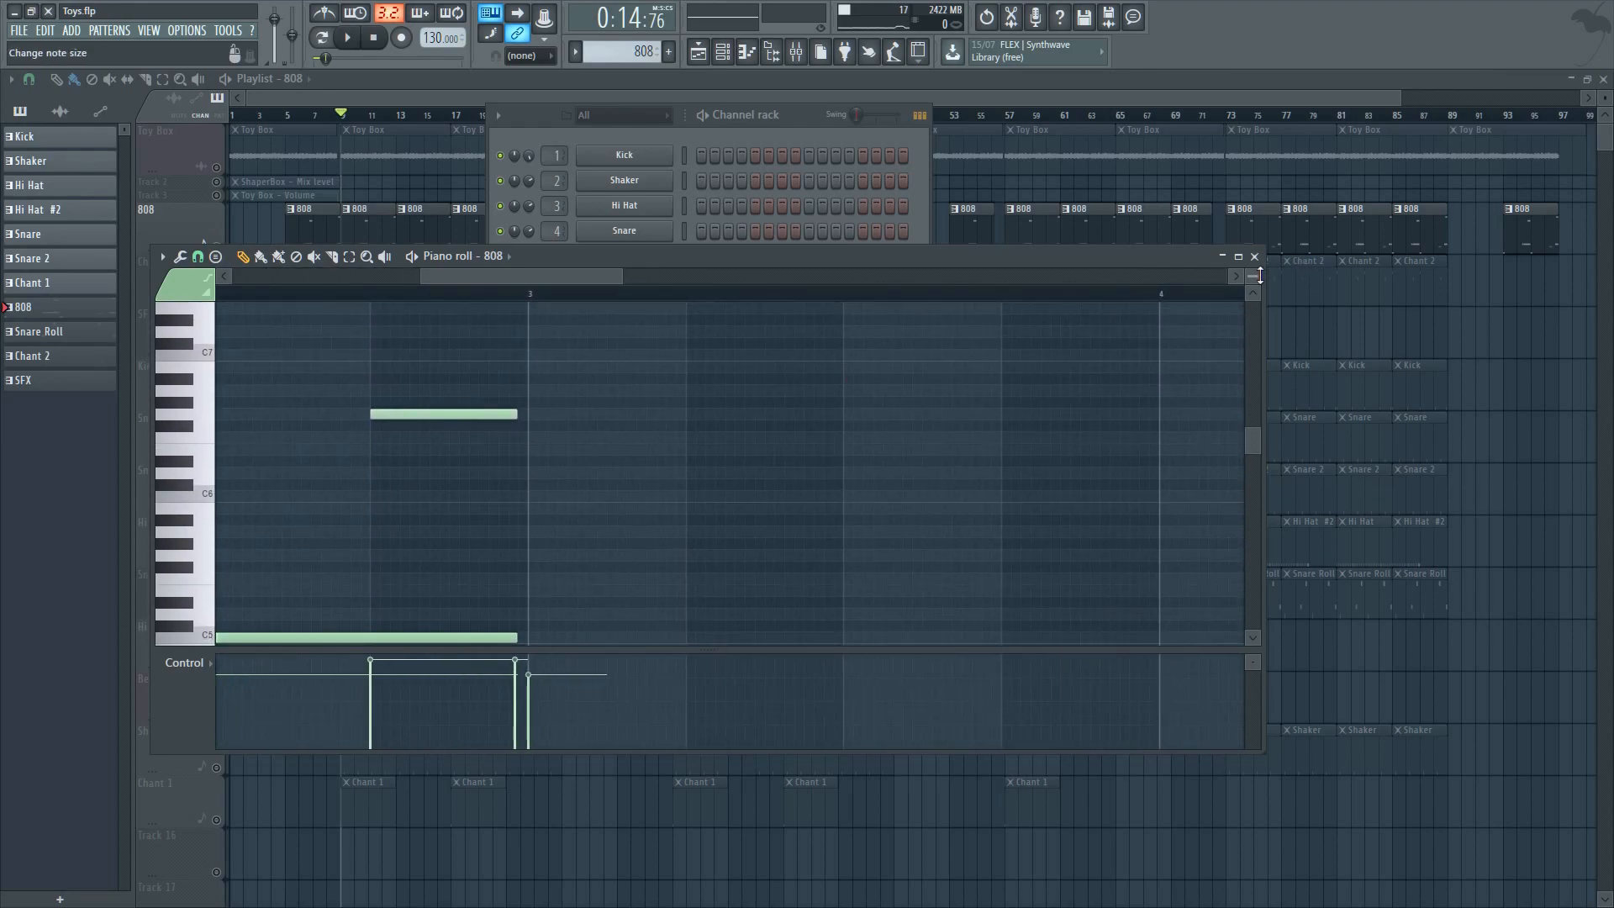
pyautogui.moveTo(1260, 275); pyautogui.dragTo(1260, 293)
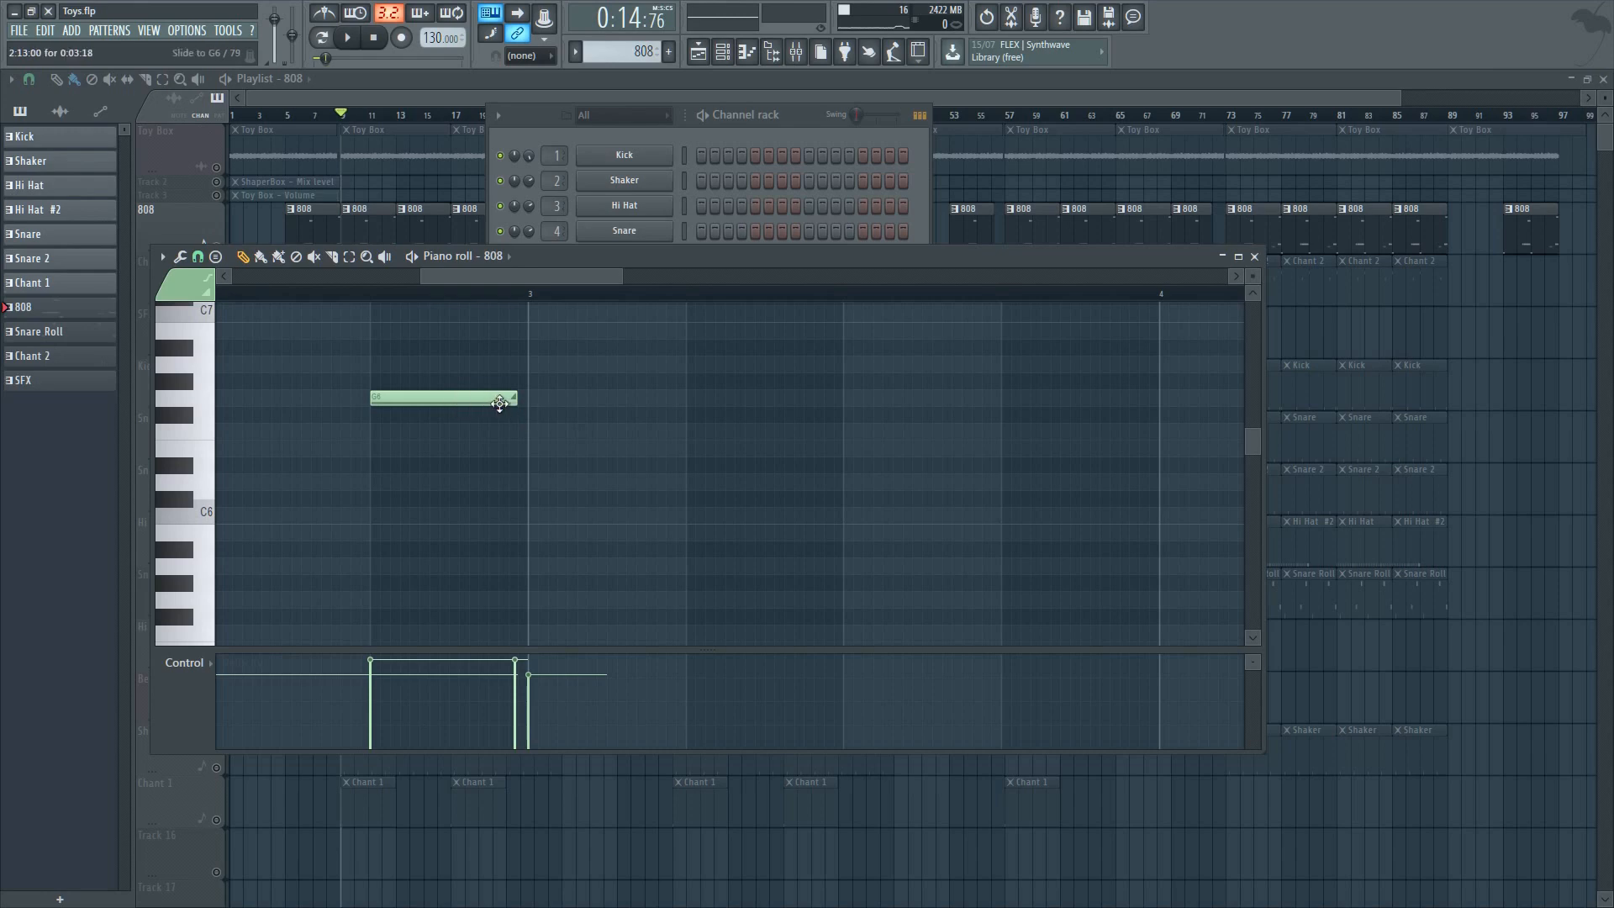
pyautogui.scroll(-5, 502, 405)
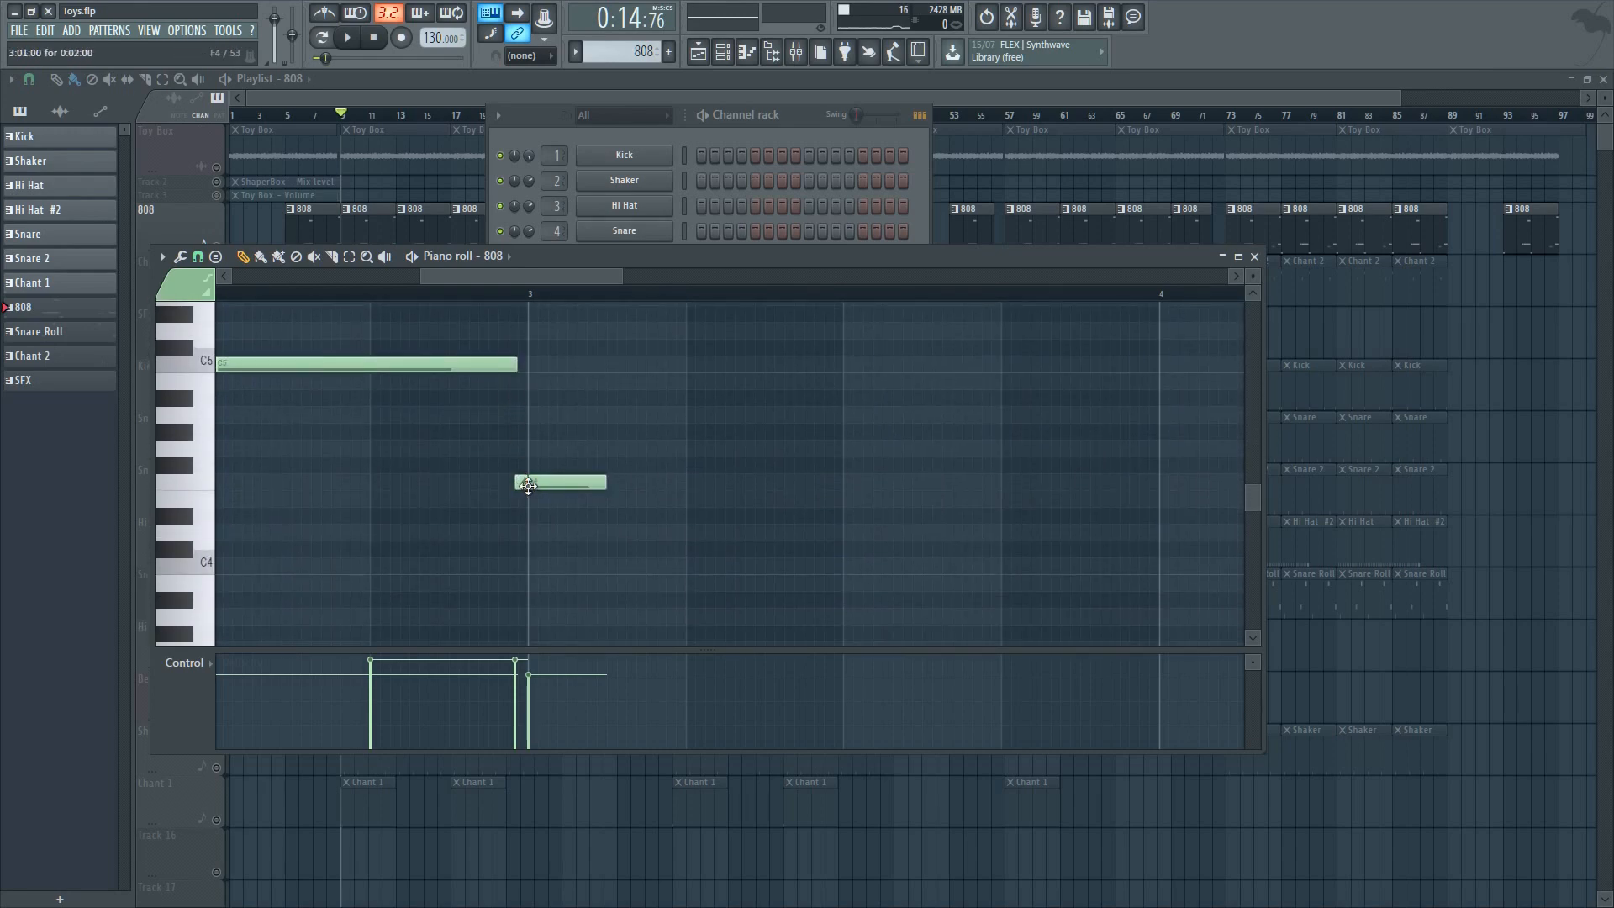
pyautogui.scroll(3, 527, 485)
pyautogui.scroll(-5, 533, 489)
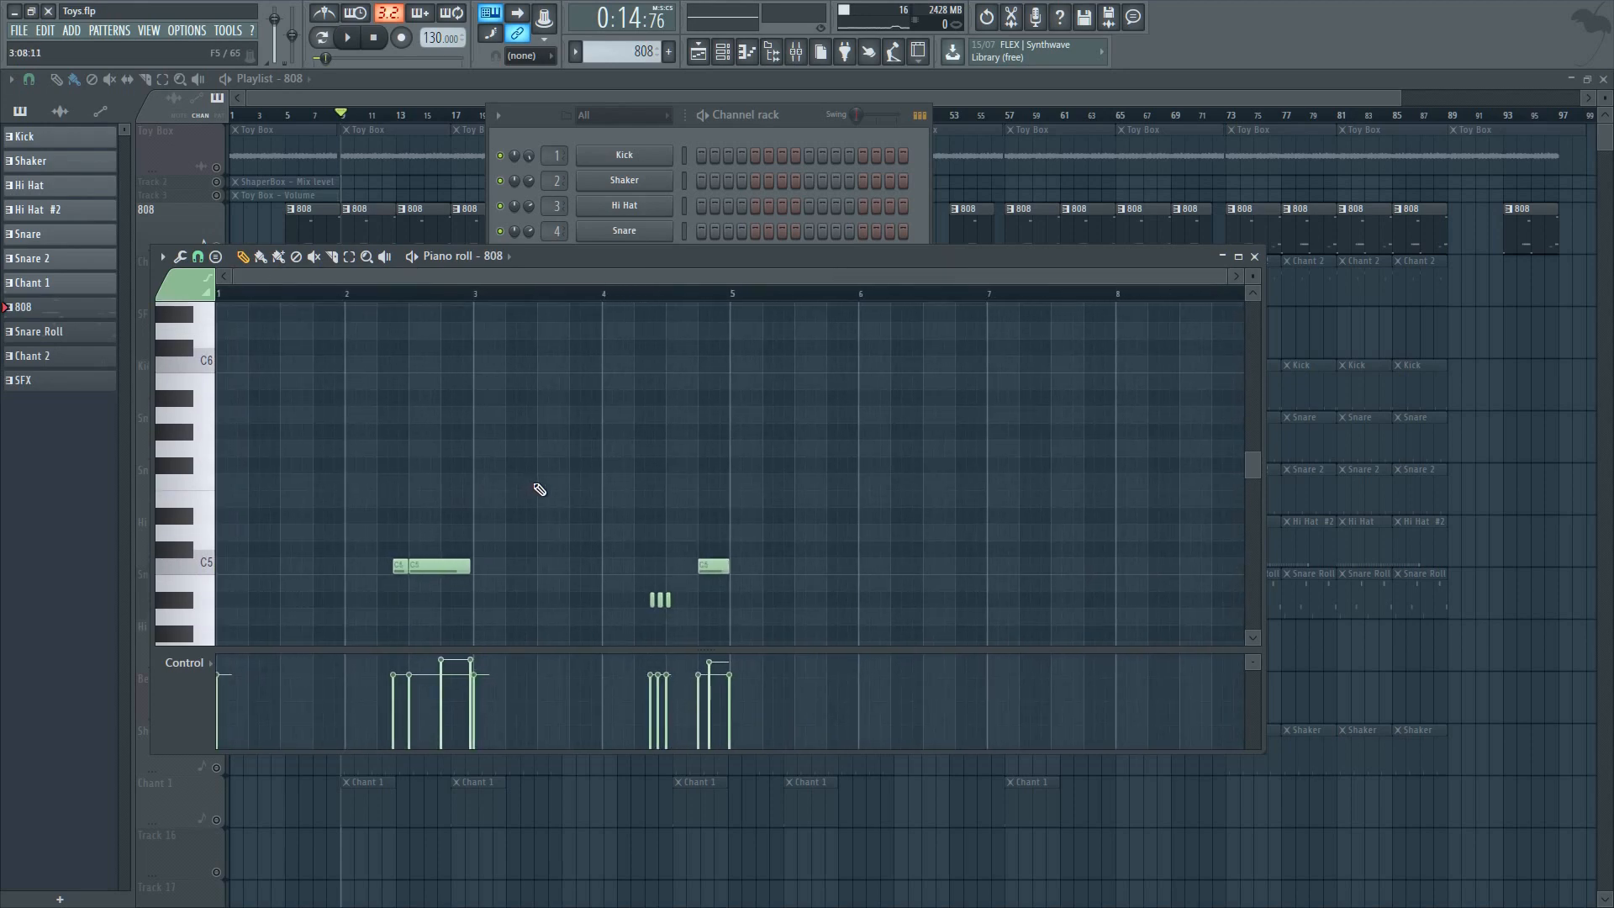
pyautogui.scroll(-4, 546, 484)
pyautogui.scroll(2, 551, 479)
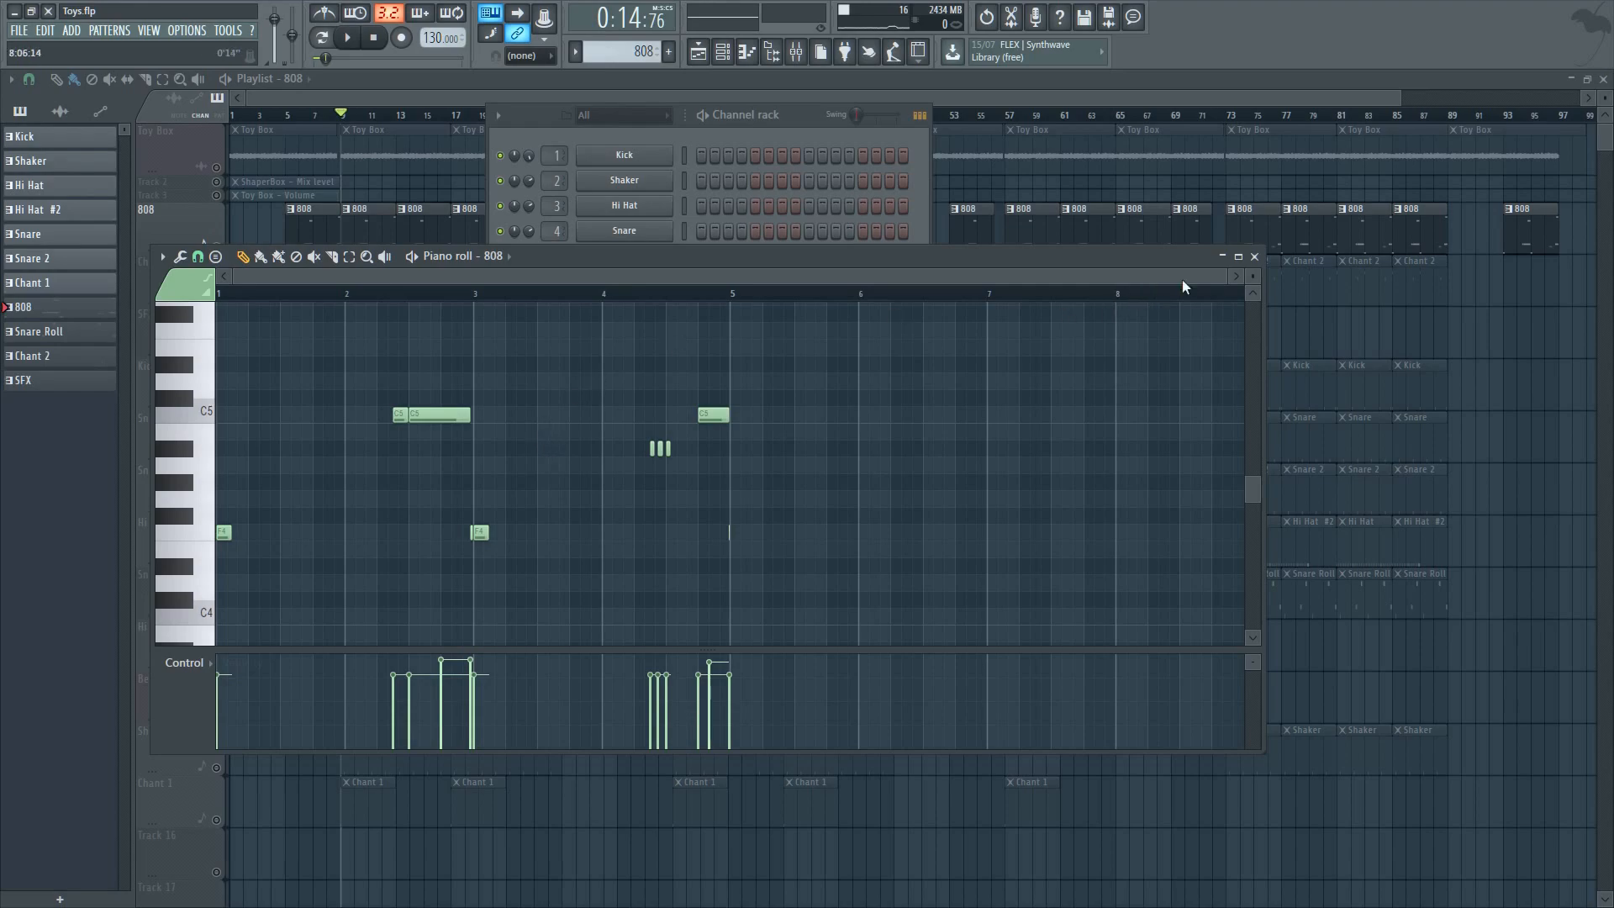
# Step: Close the piano roll and channel rack, and unsolo the 808 track so all playlist tracks are active
pyautogui.click(1254, 256)
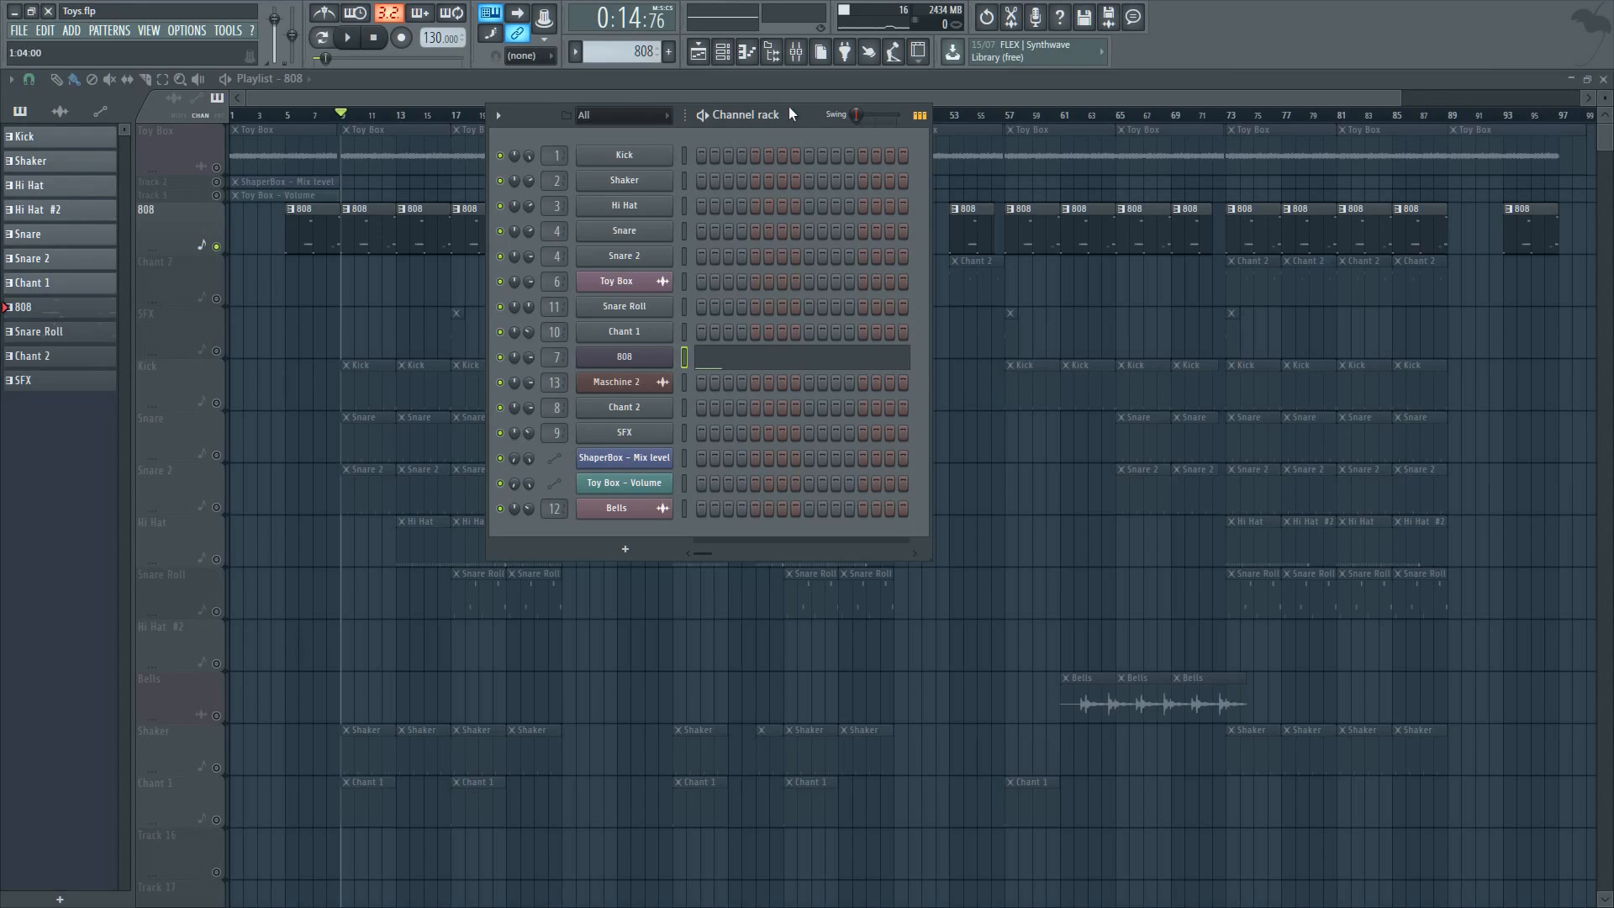
pyautogui.moveTo(788, 109); pyautogui.dragTo(1066, 271)
pyautogui.press('F6')
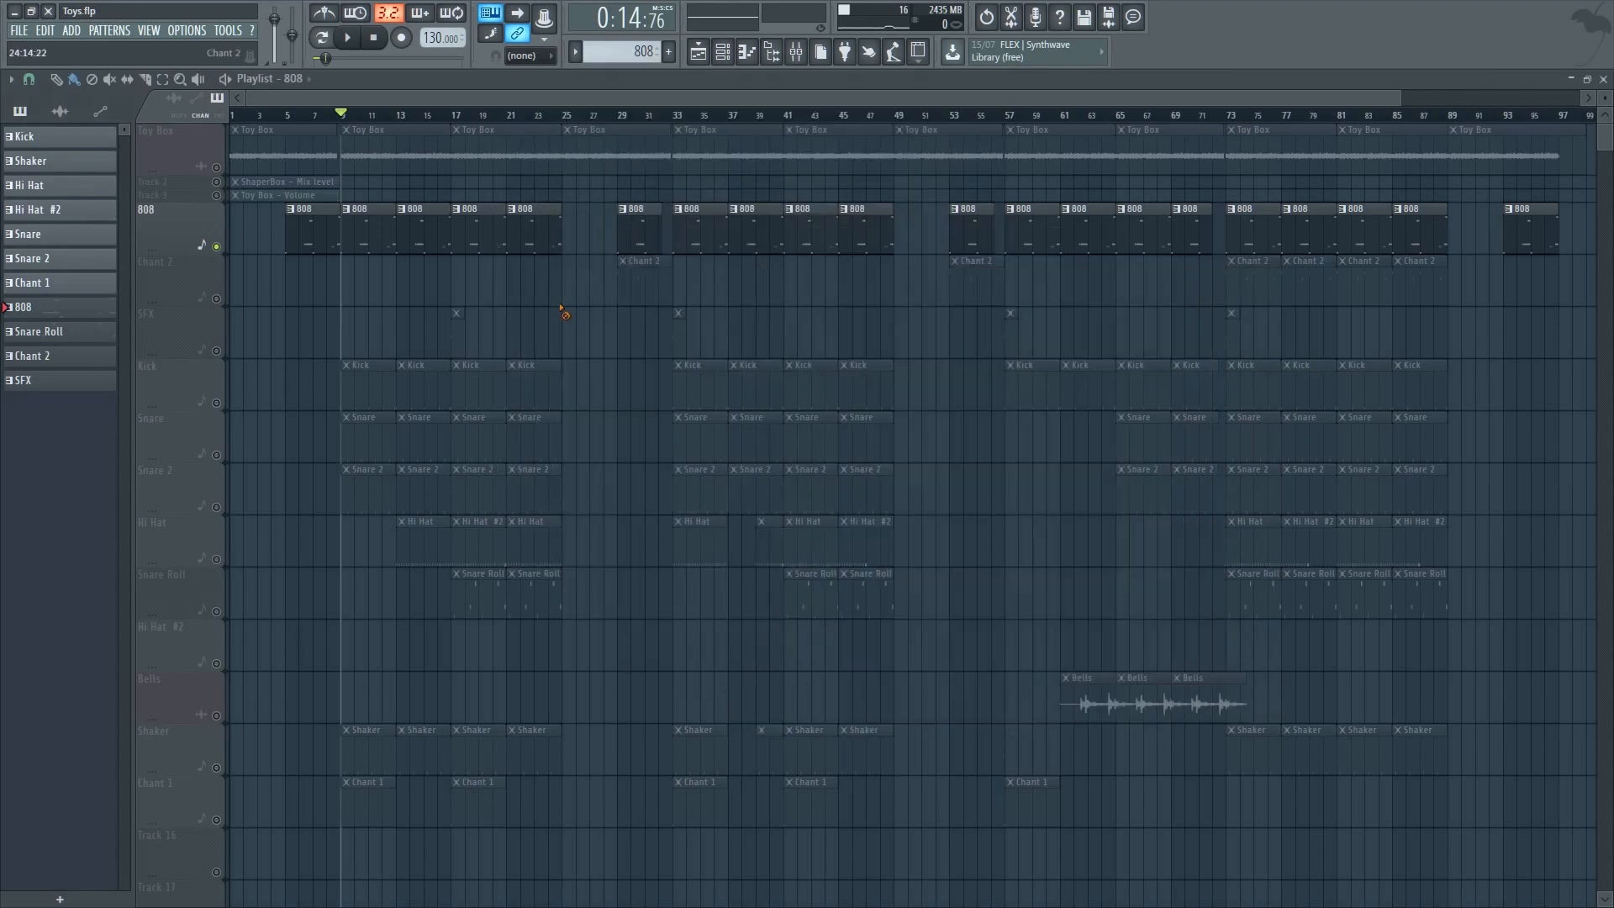
pyautogui.rightClick(216, 246)
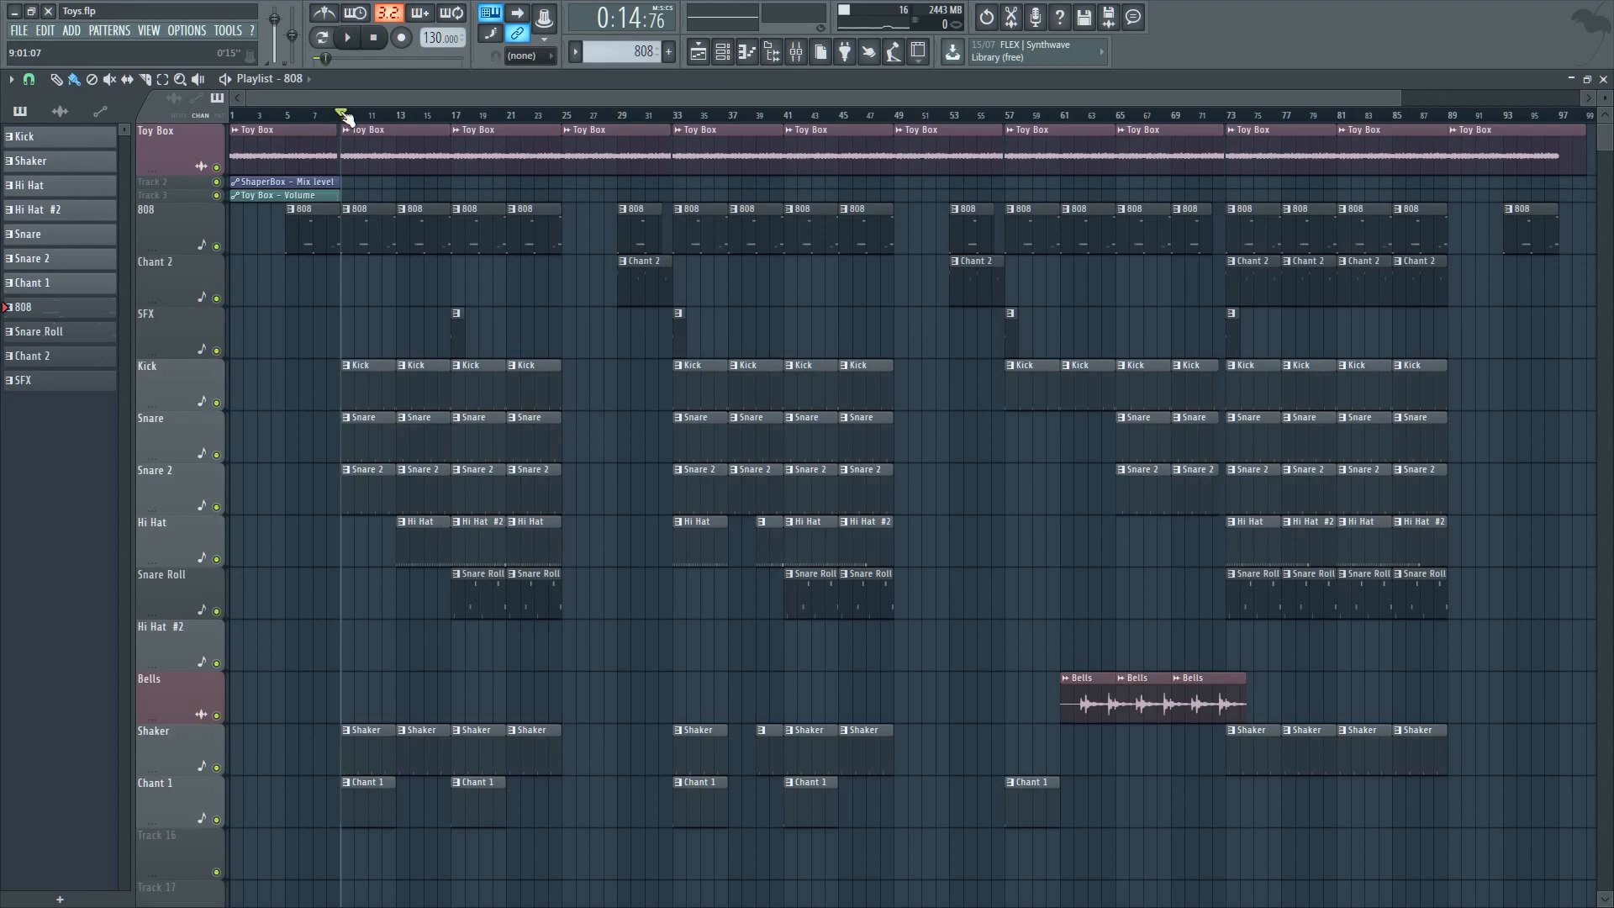